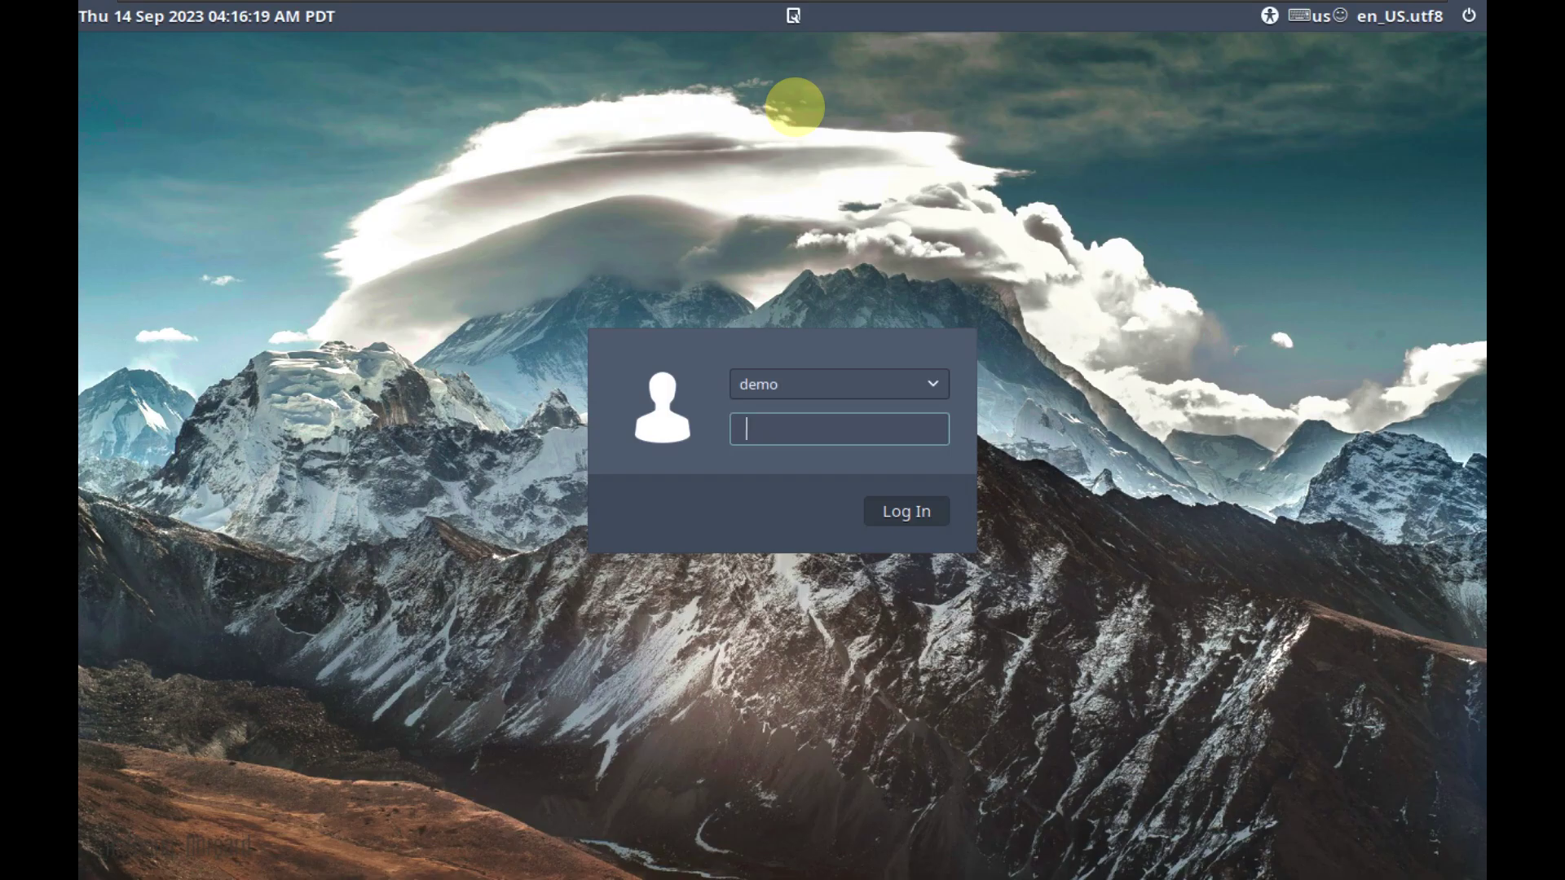
Enter the account password and look over the accessibility and keyboard-layout menus.
type("demo")
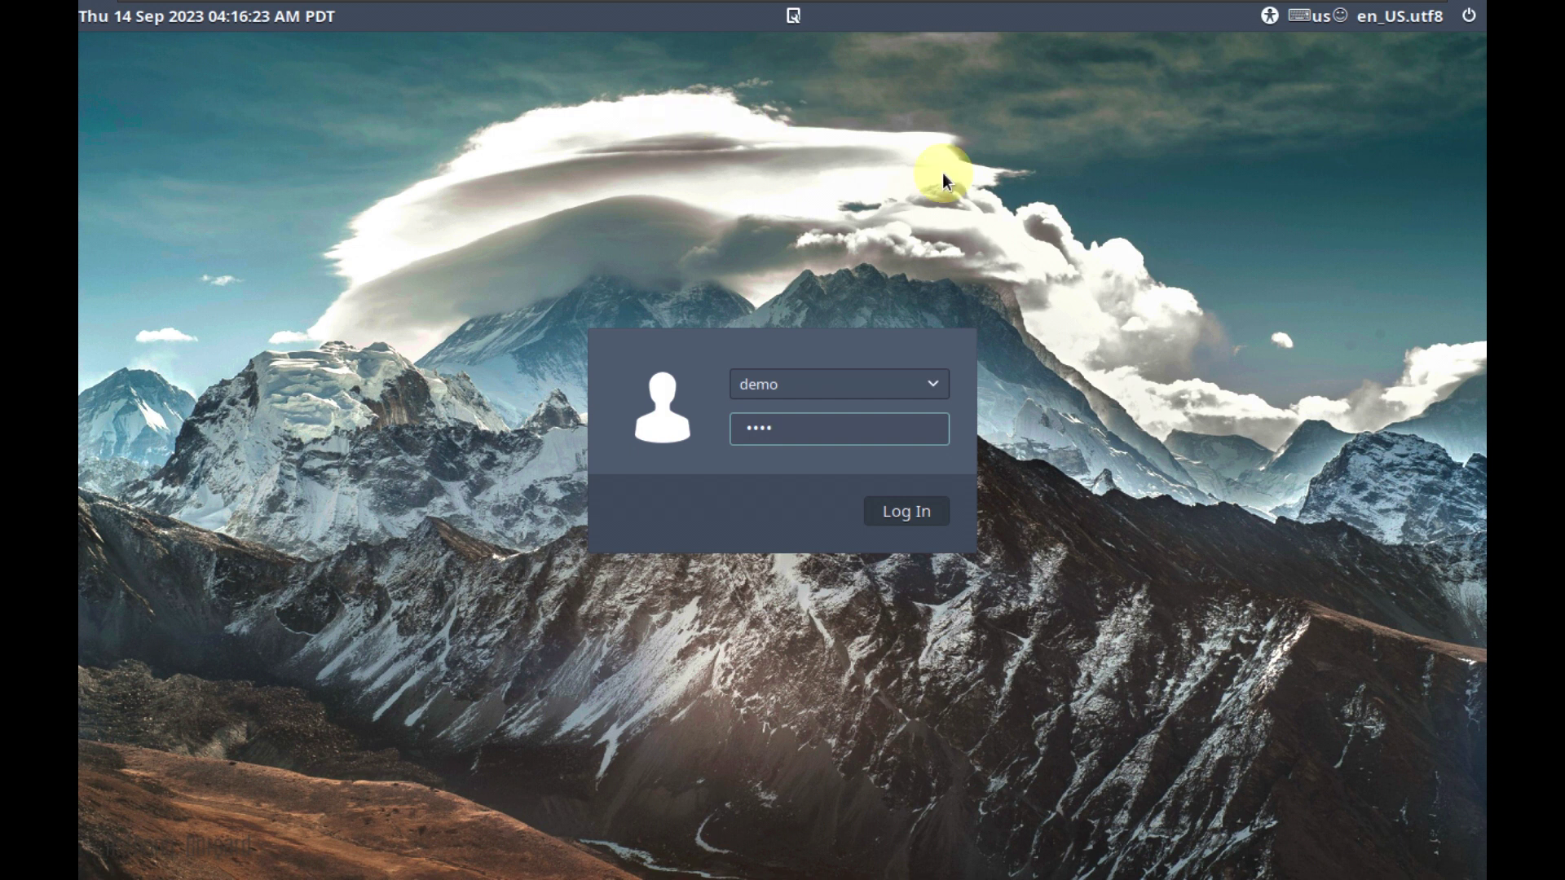
left_click(1268, 17)
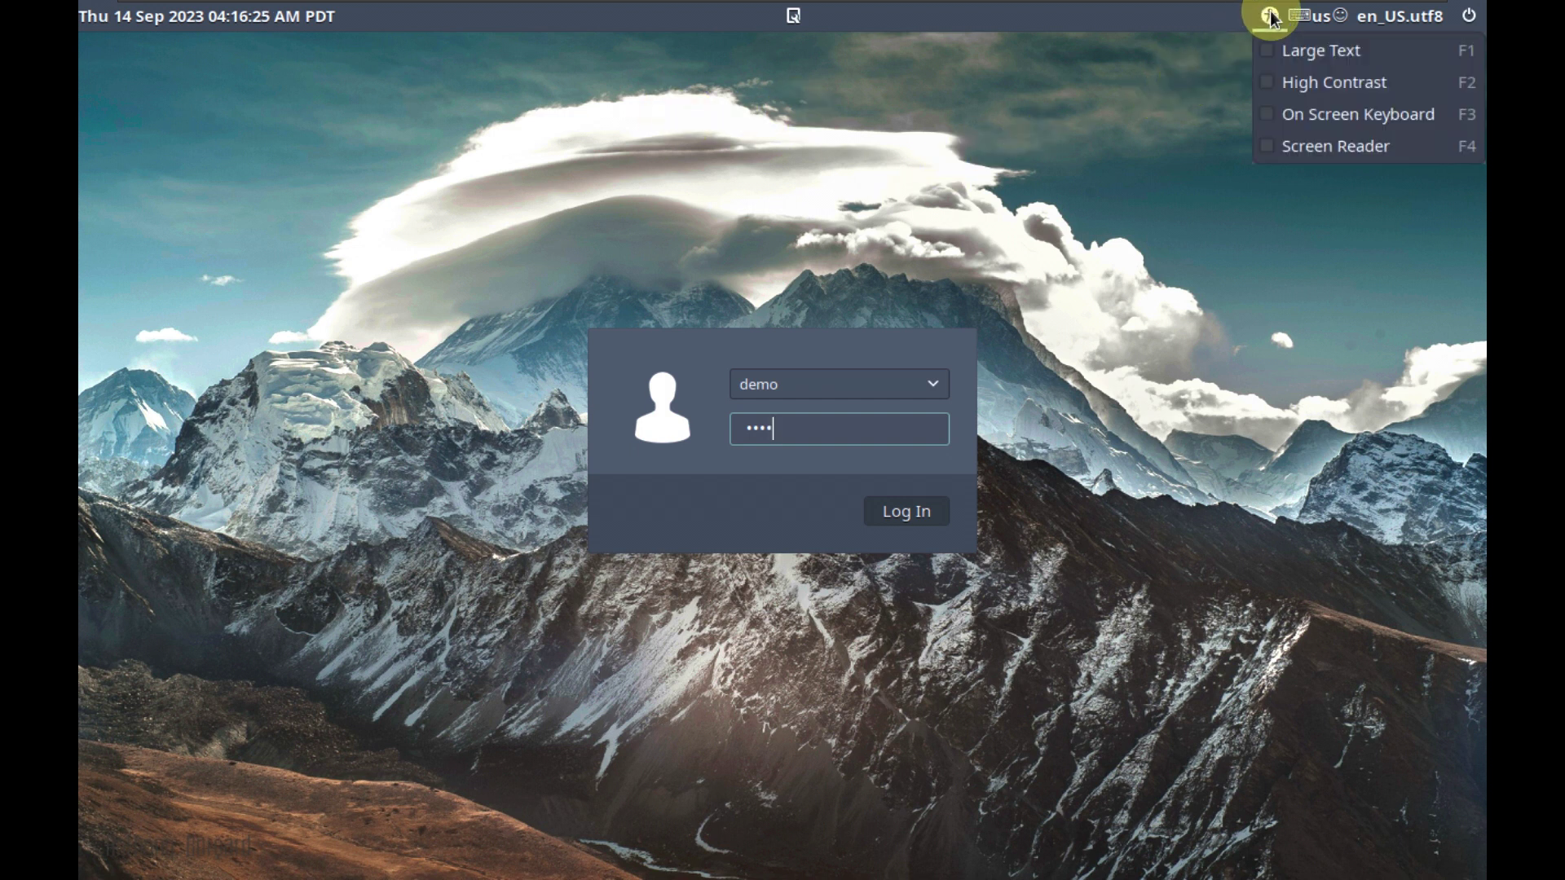
left_click(1310, 18)
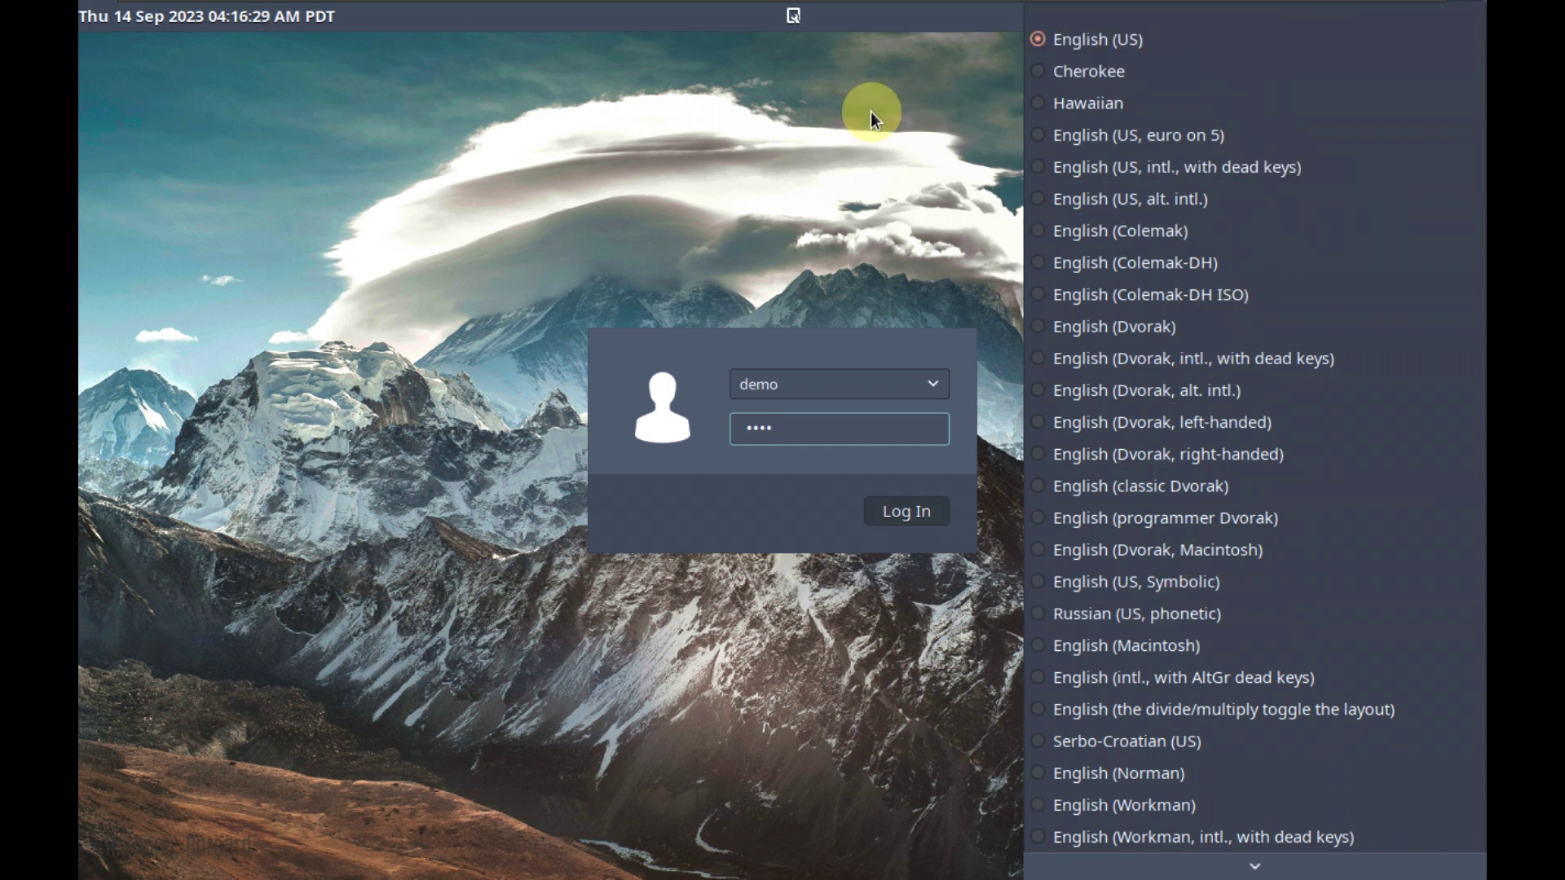
left_click(871, 110)
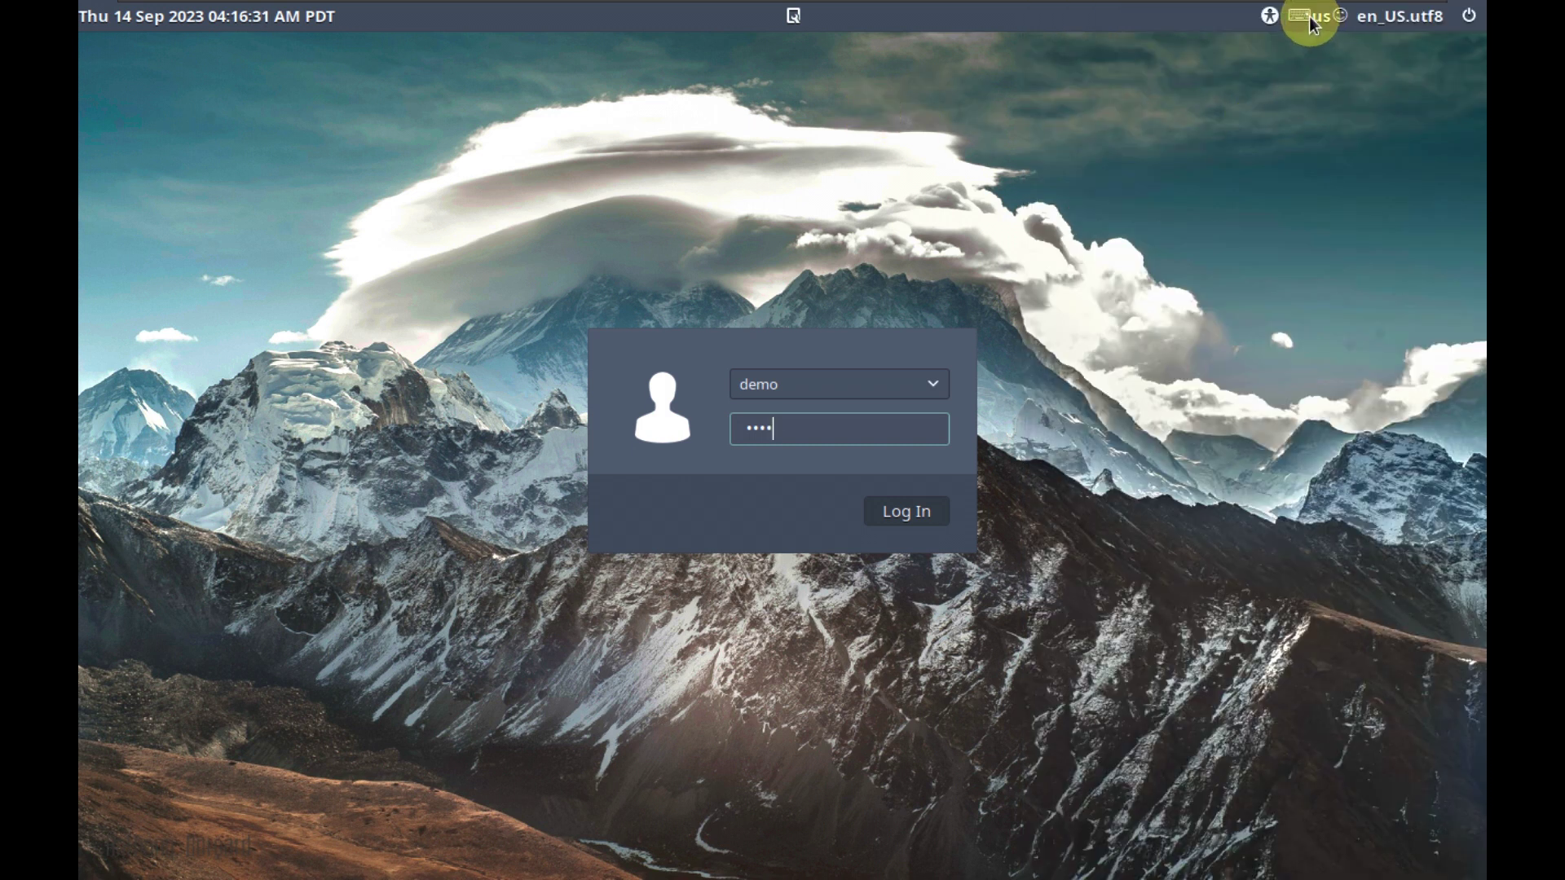
Scroll through the full keyboard layout list, leaving the us layout selected.
left_click(1308, 17)
scroll(1251, 838, "down", 2)
scroll(1251, 838, "down", 10)
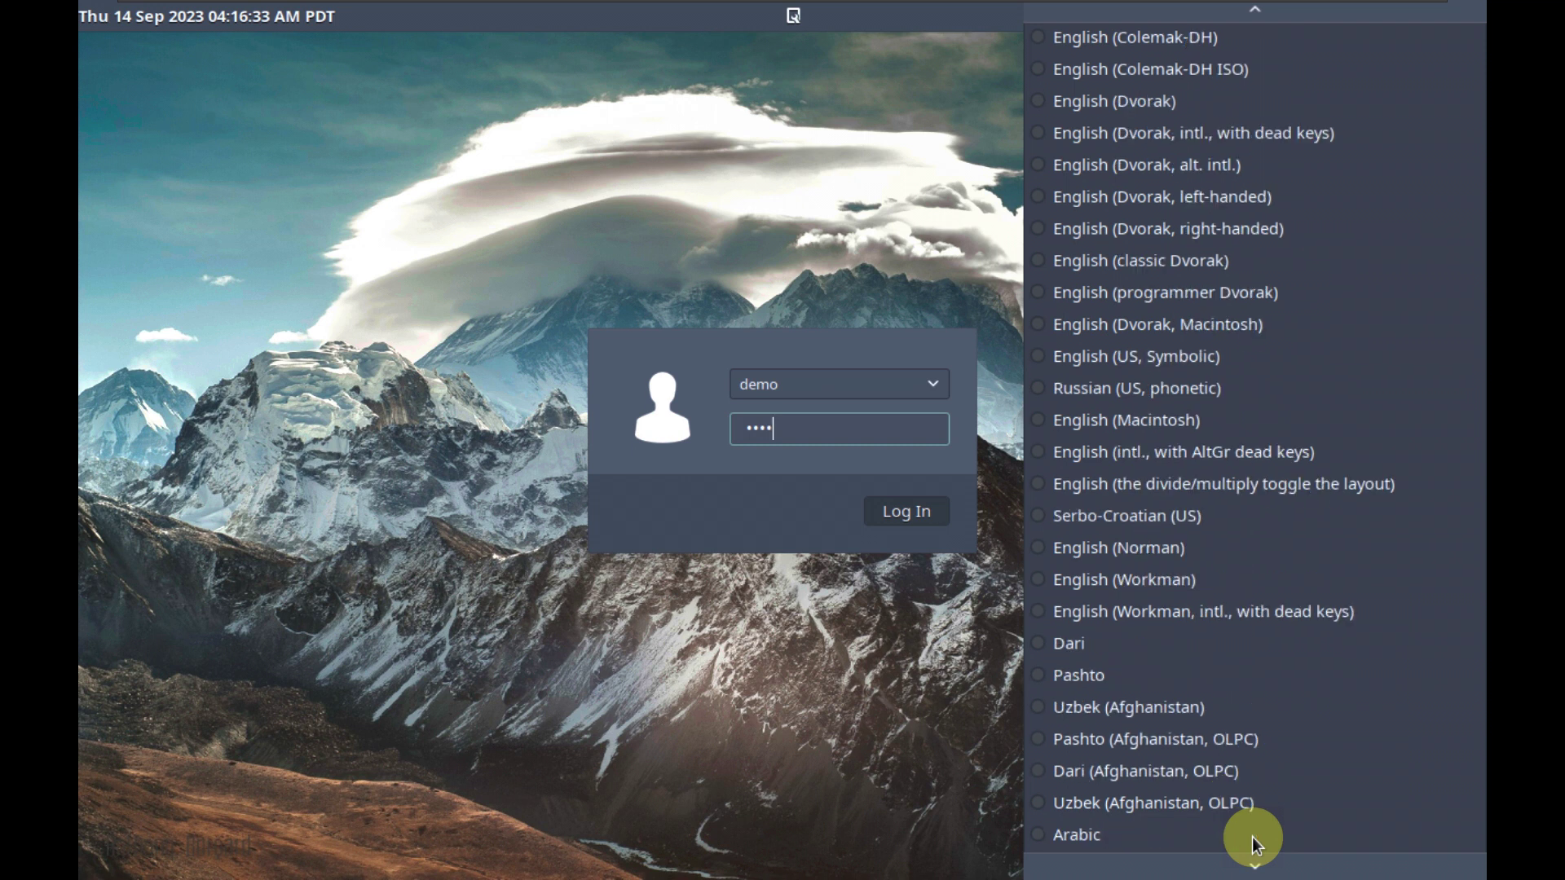
scroll(1259, 874, "down", 15)
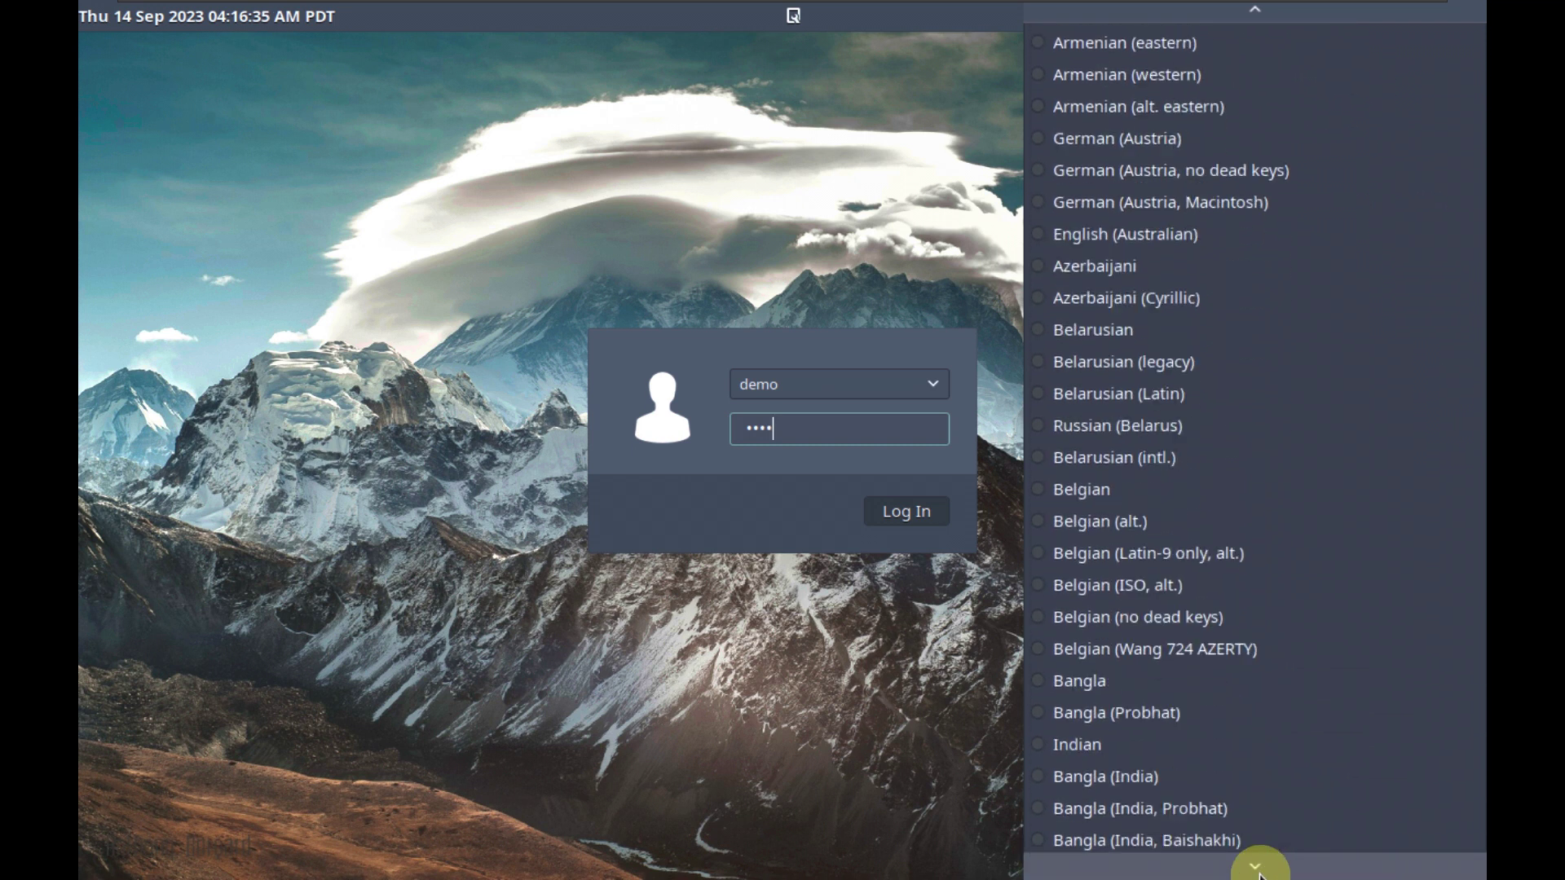
scroll(1259, 874, "down", 15)
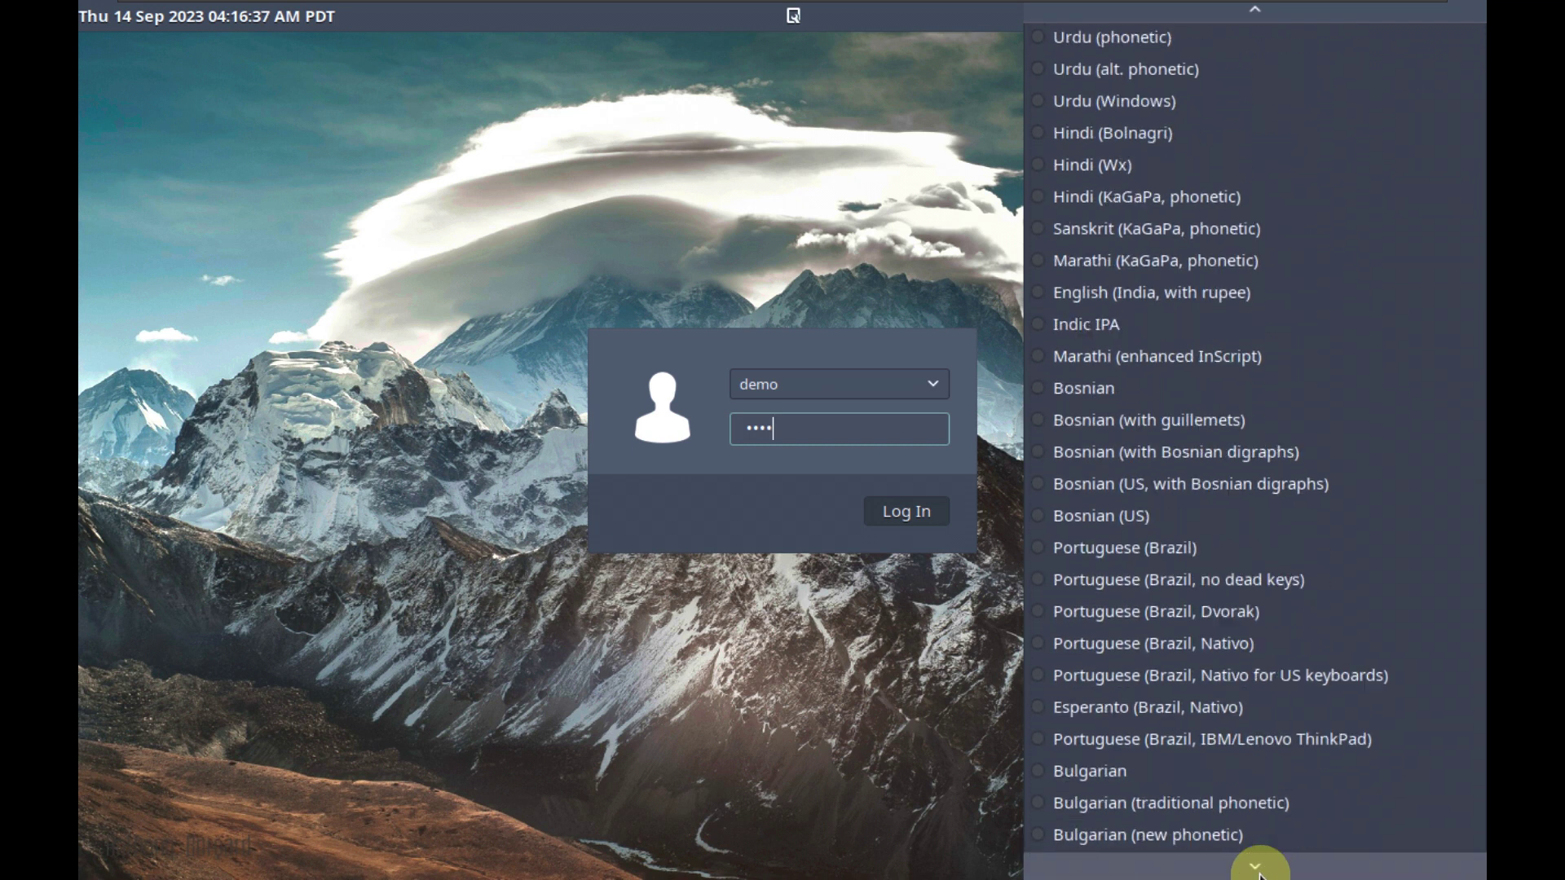
scroll(1259, 874, "down", 15)
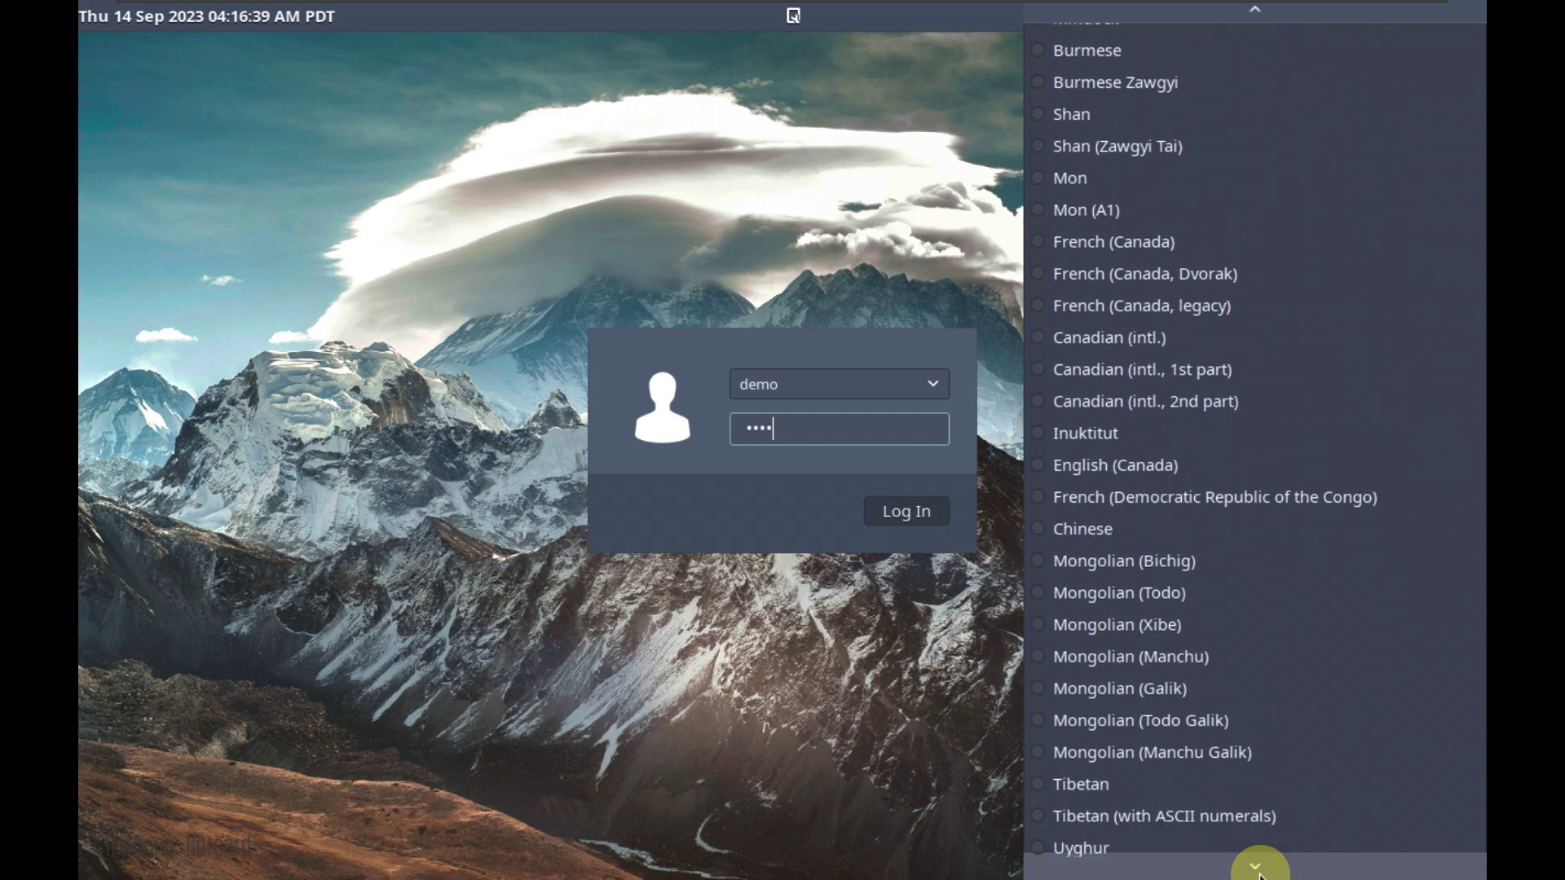
scroll(1259, 874, "down", 15)
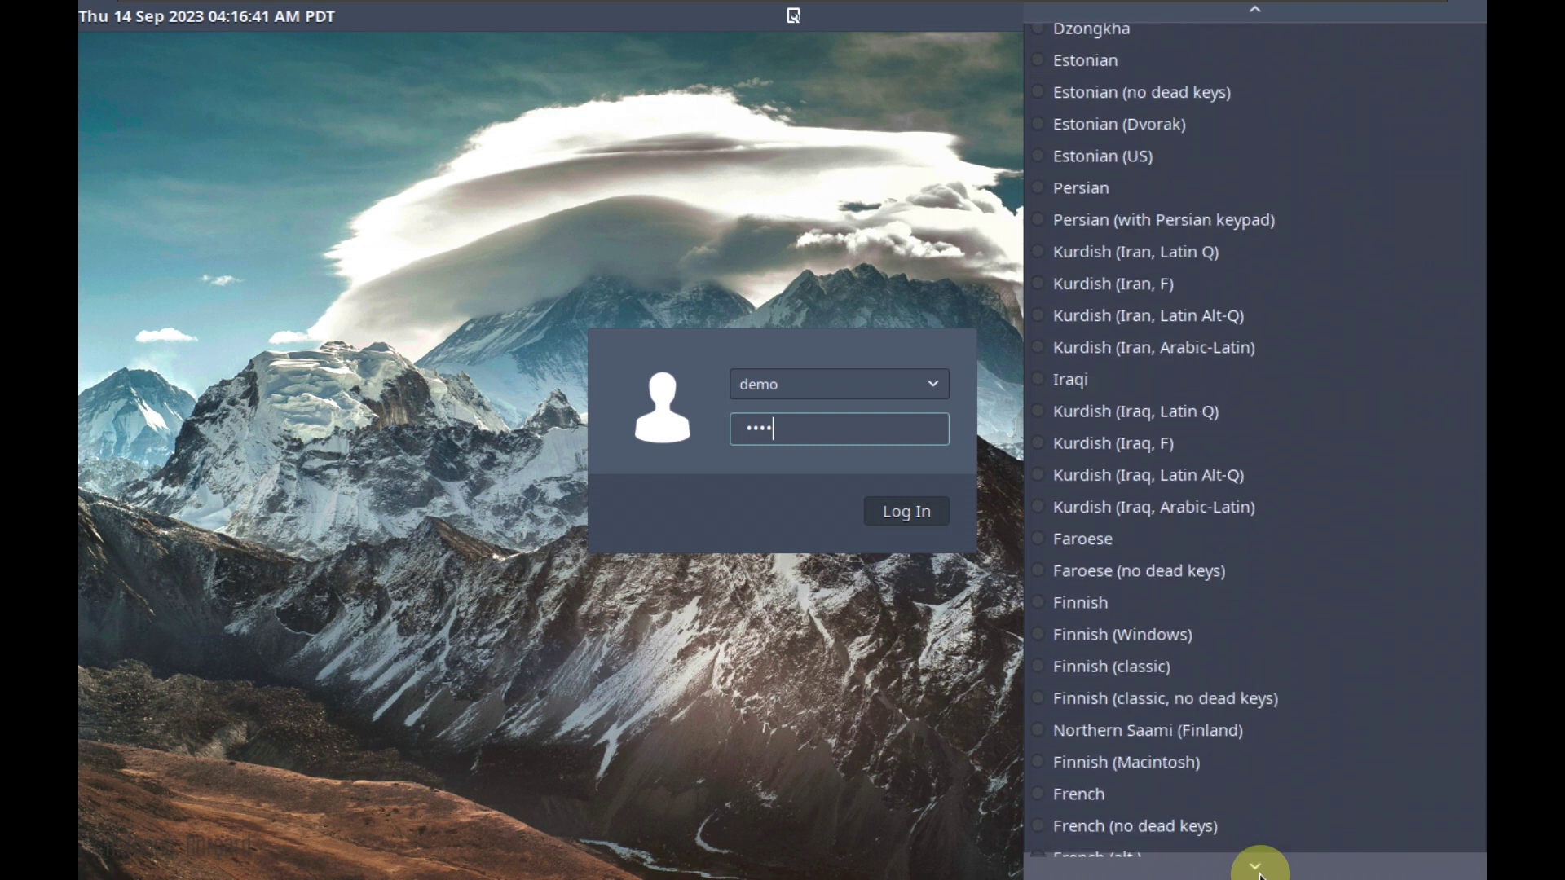
scroll(1259, 875, "down", 15)
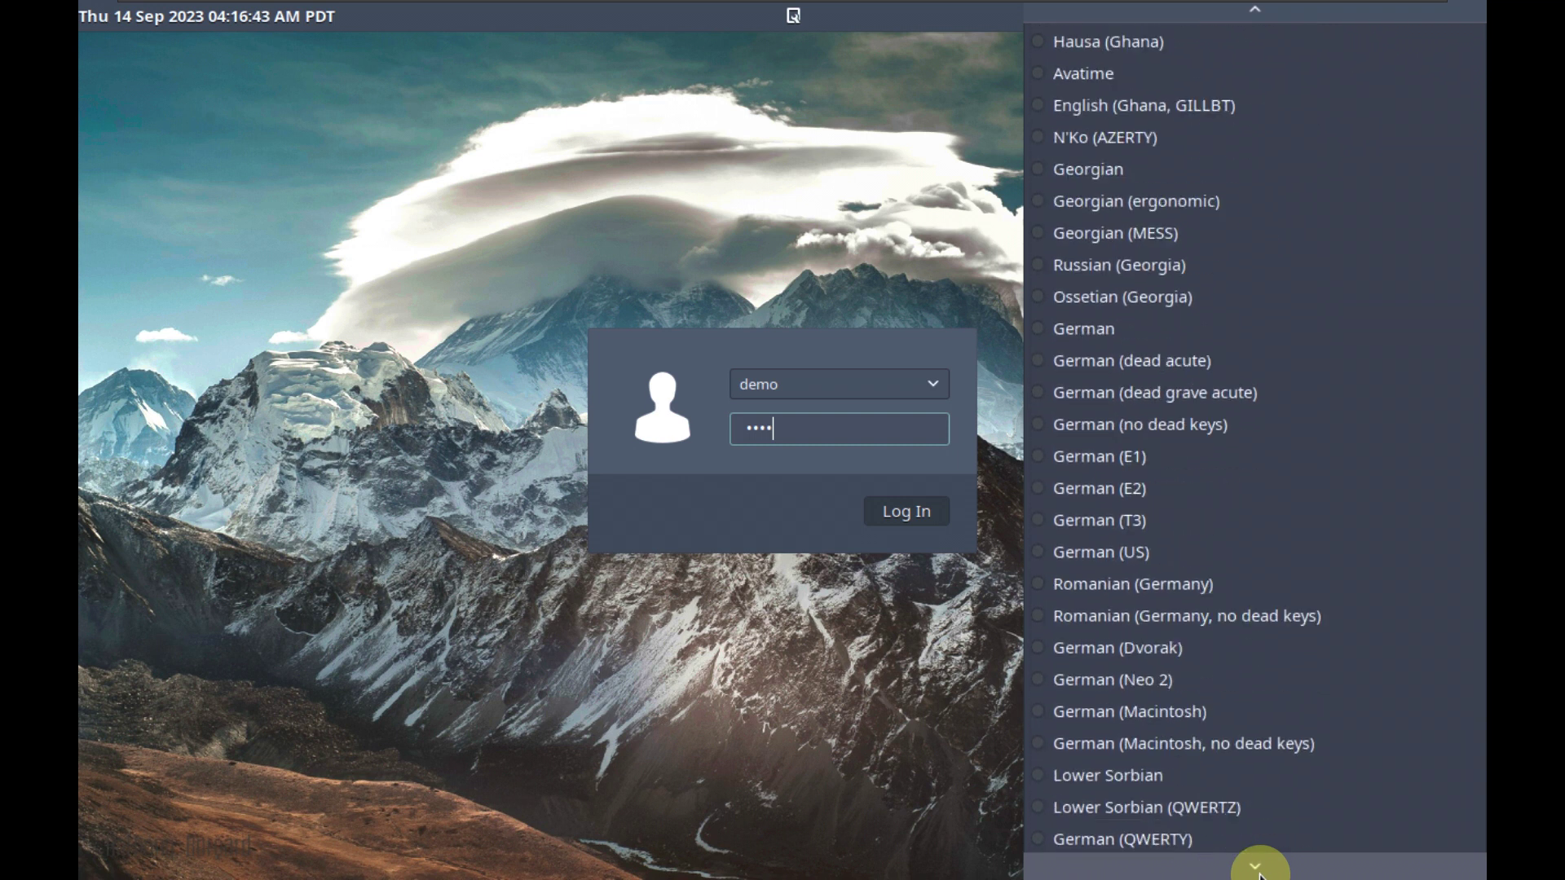
scroll(1259, 875, "down", 3)
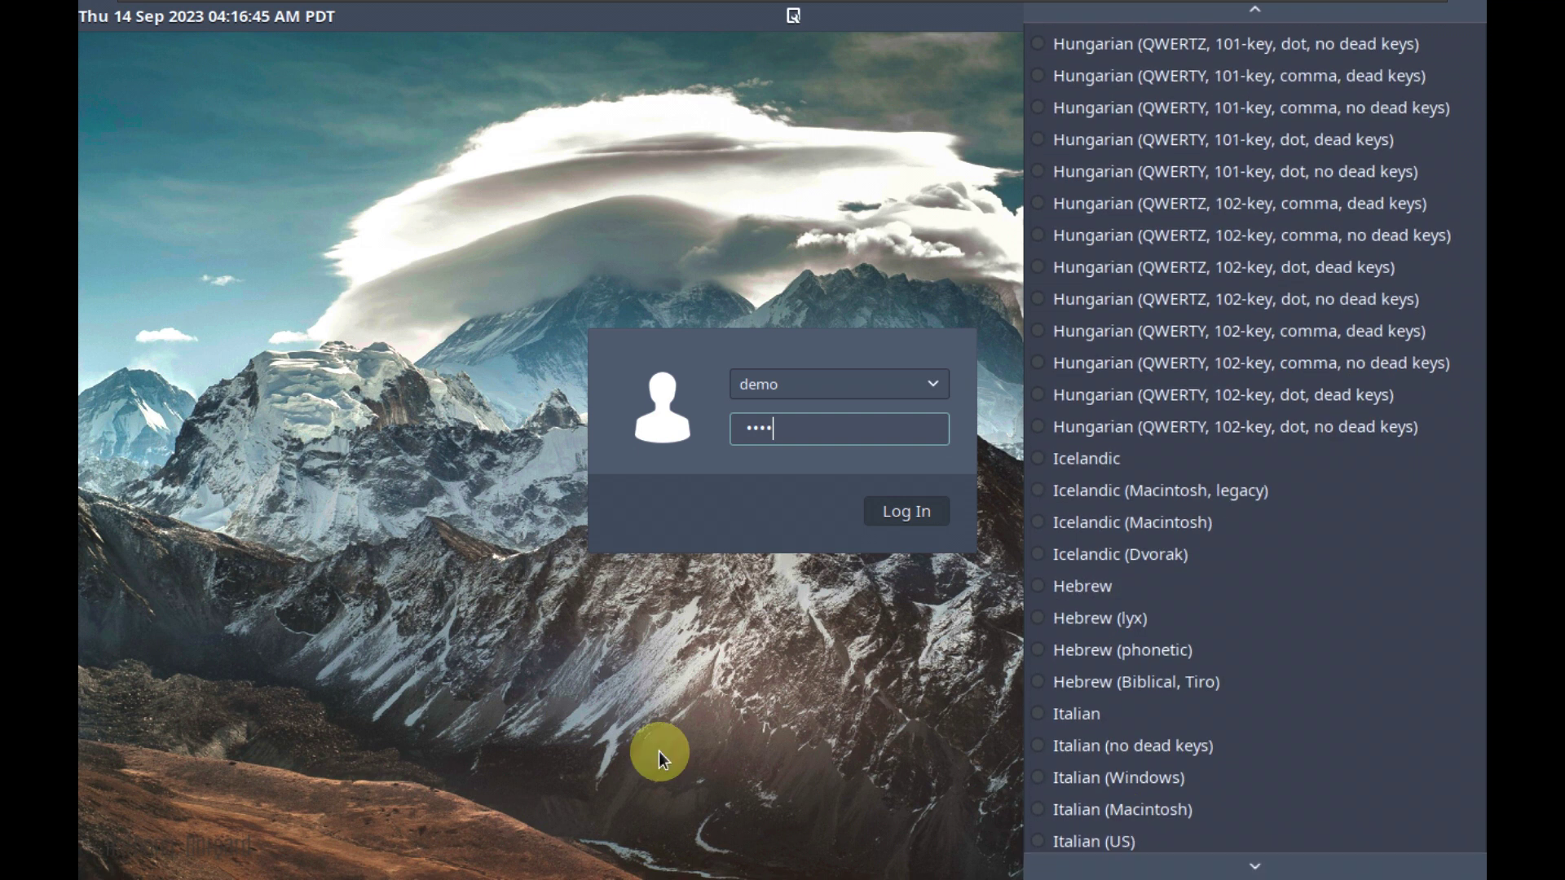
left_click(657, 750)
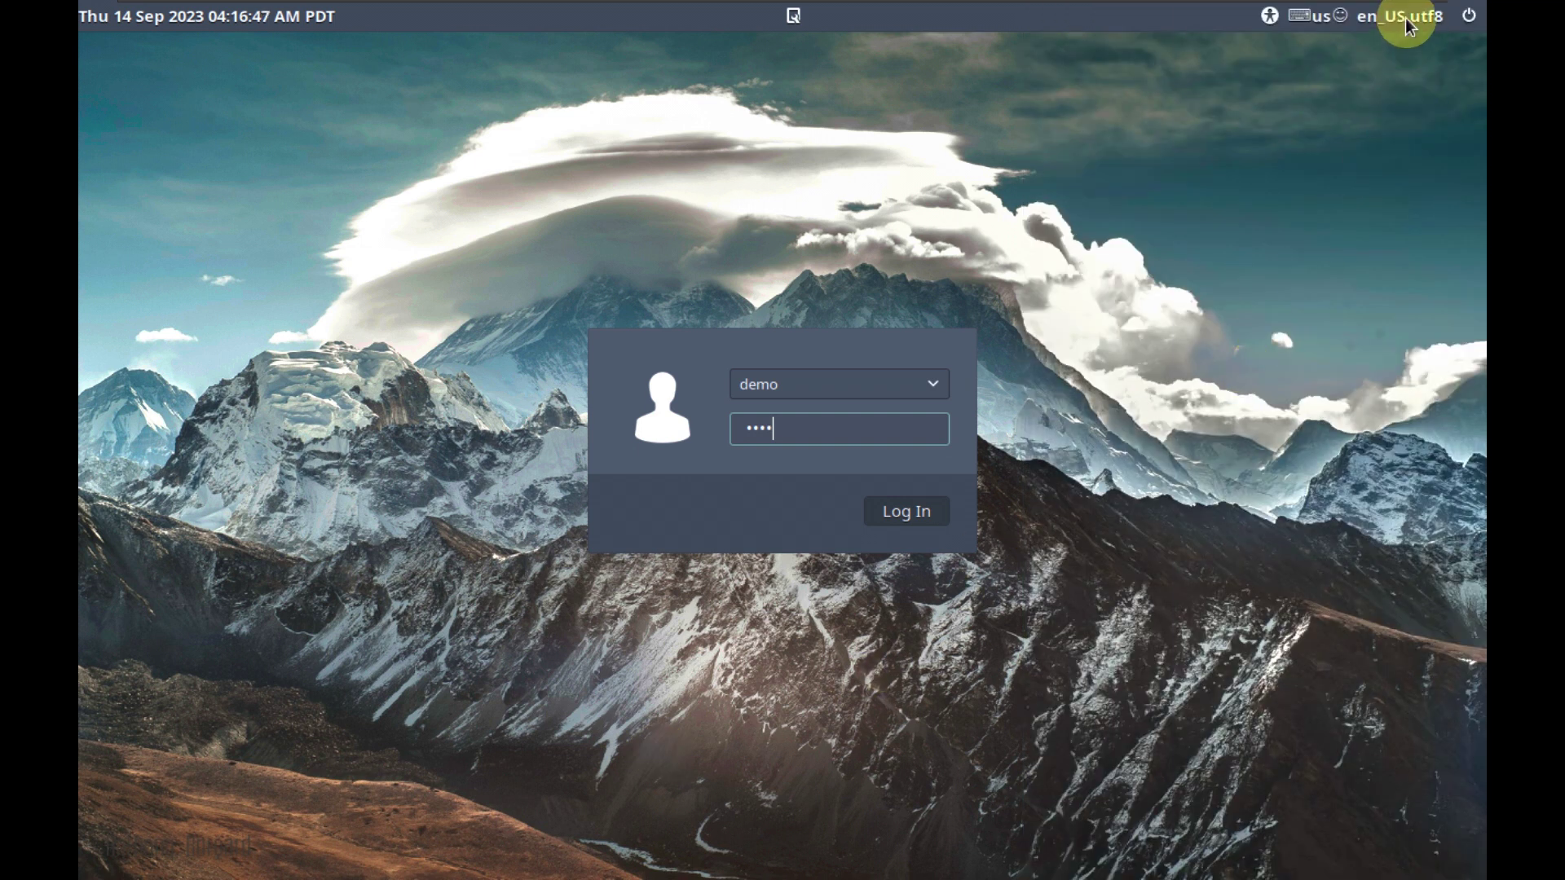
Check the language and power menus without changing en_US.utf8 or anything else.
left_click(1405, 18)
left_click(1067, 497)
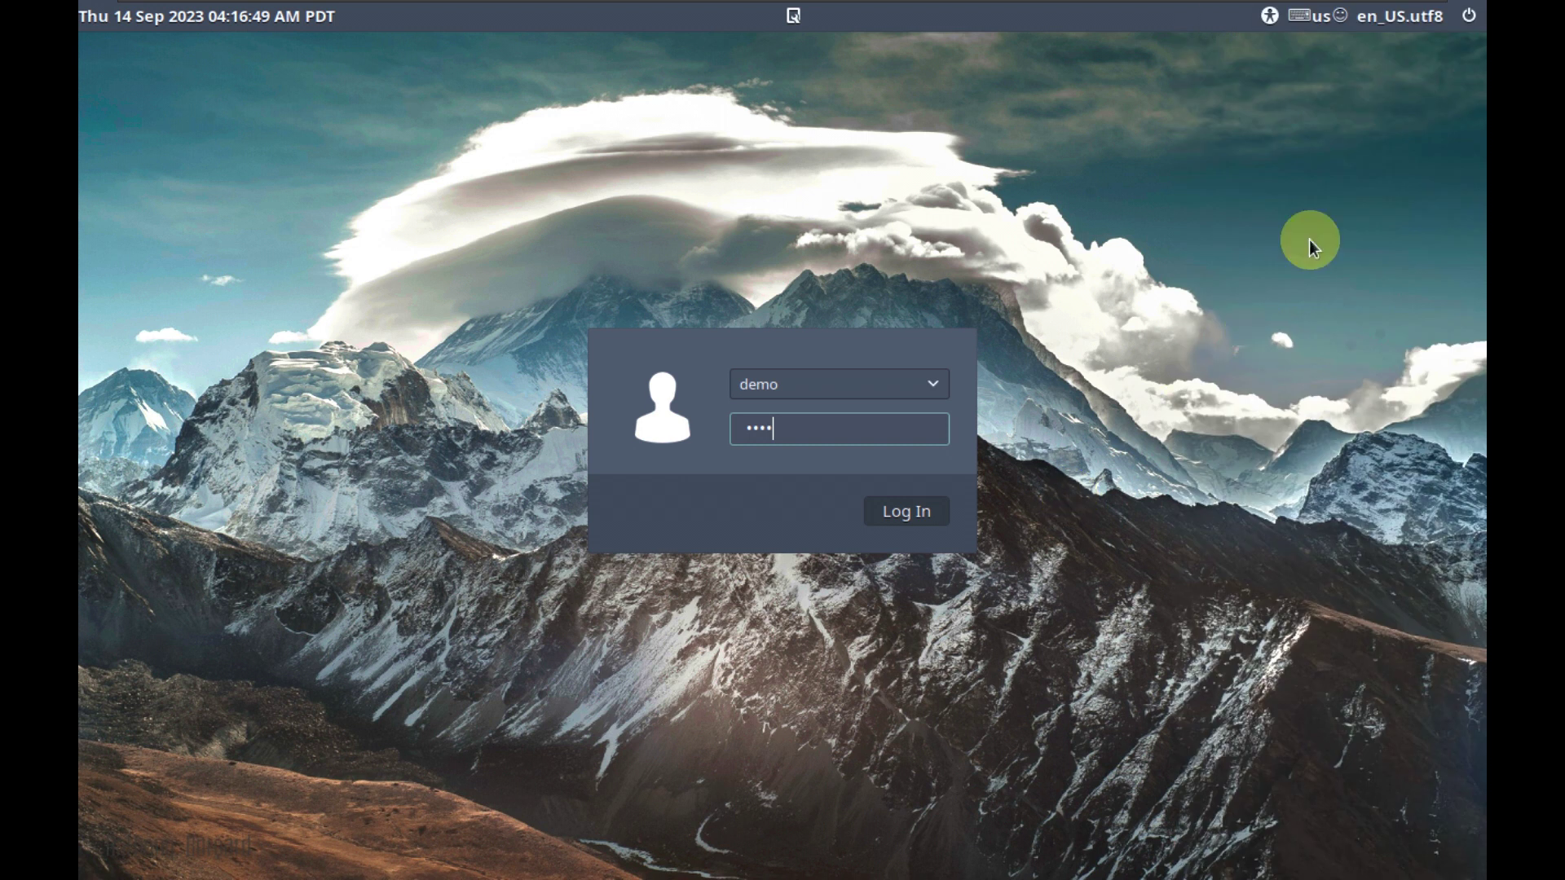
left_click(1469, 18)
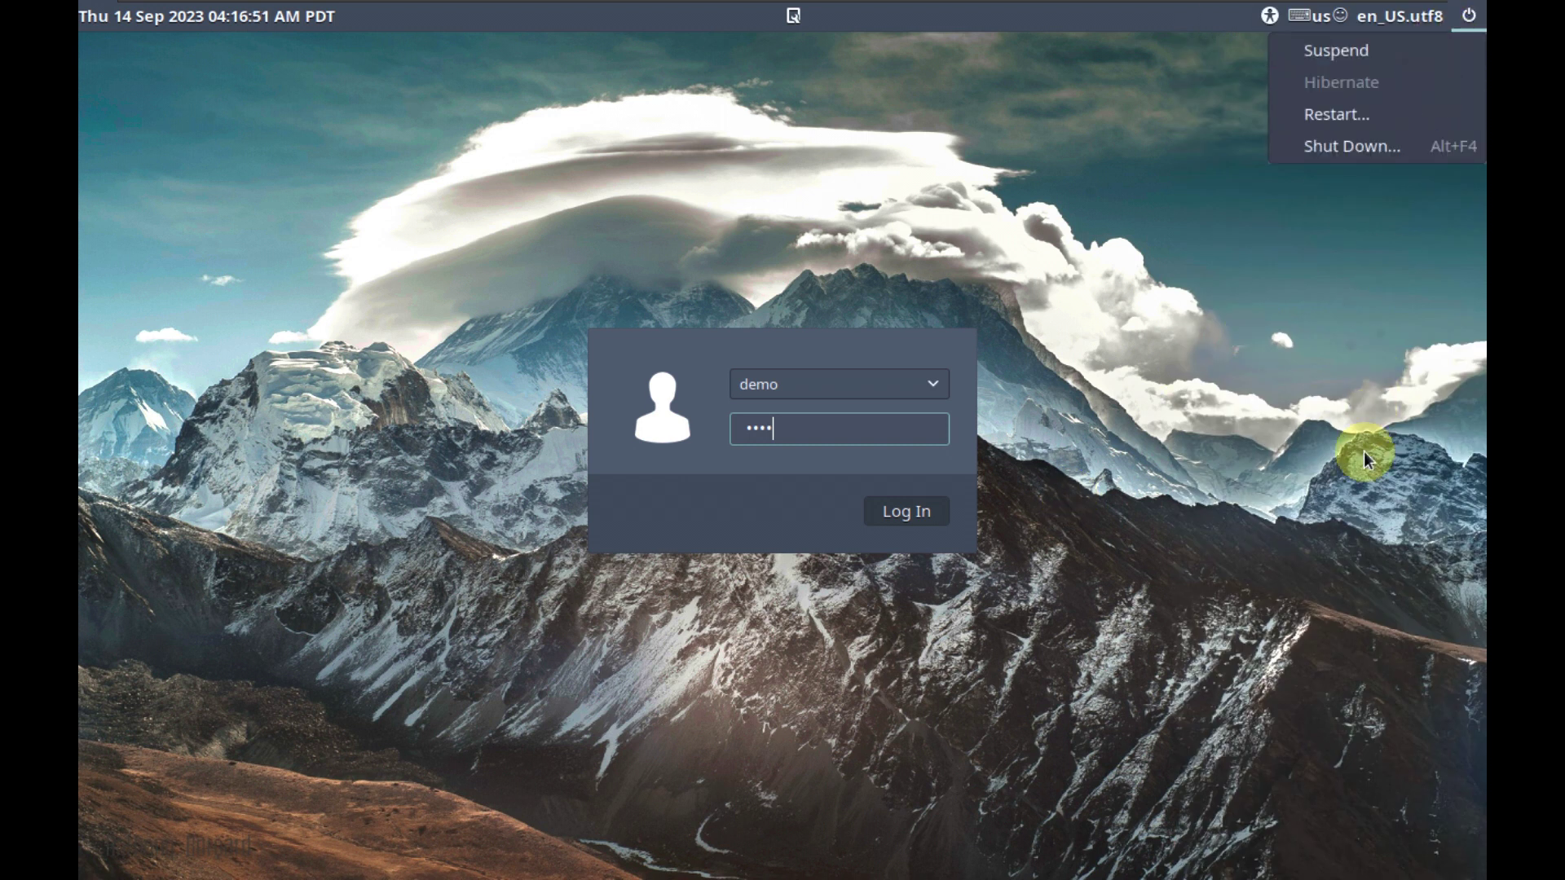
left_click(978, 444)
Log in to the Regolith session and answer the home-folder renaming prompt.
left_click(898, 507)
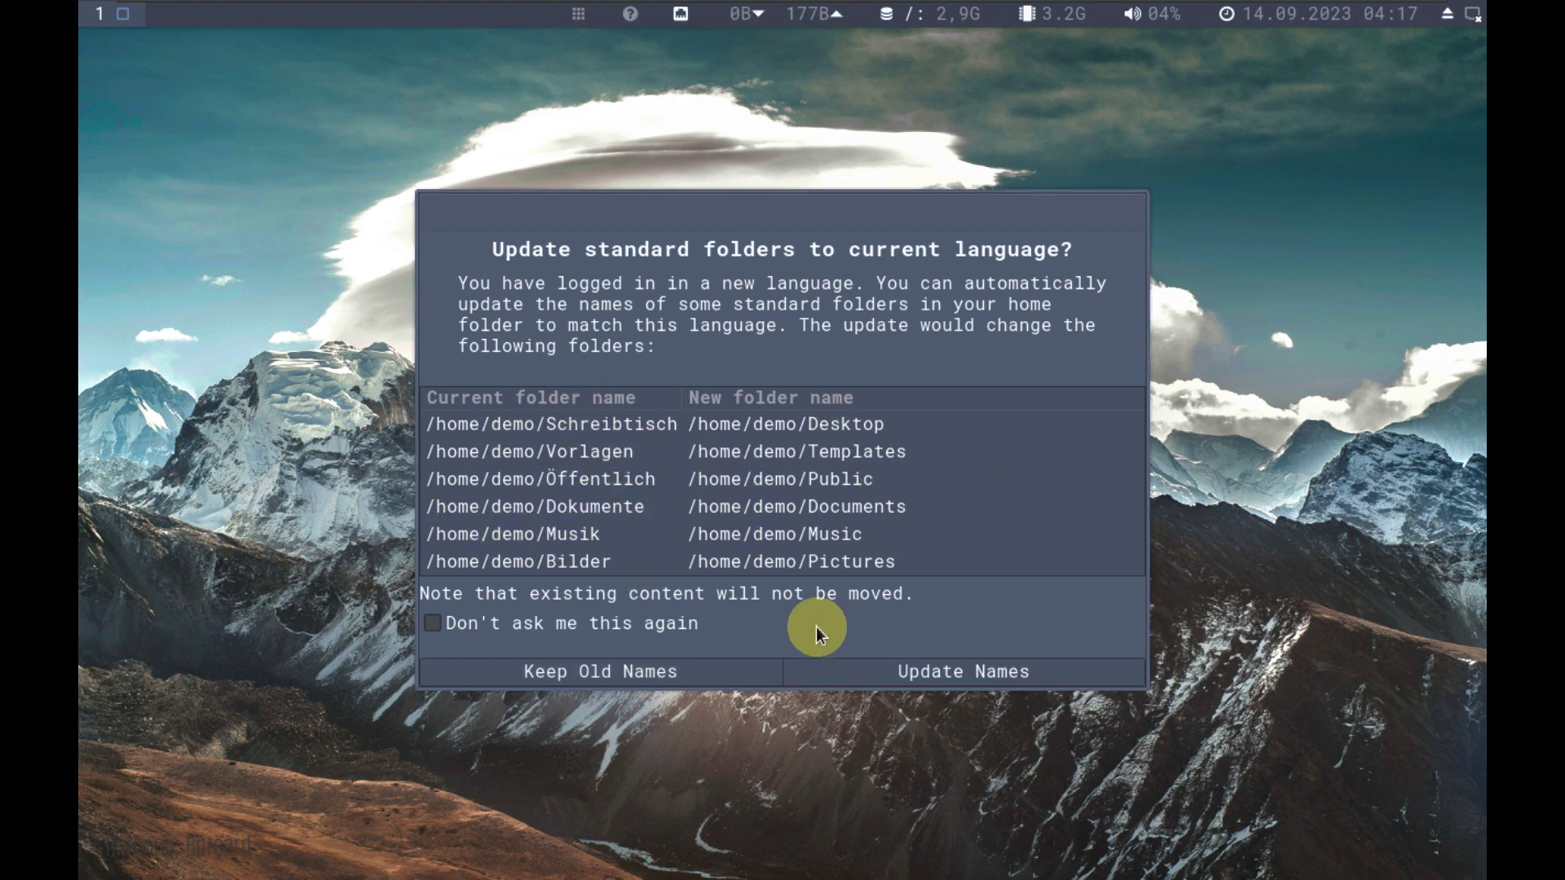
left_click(1009, 682)
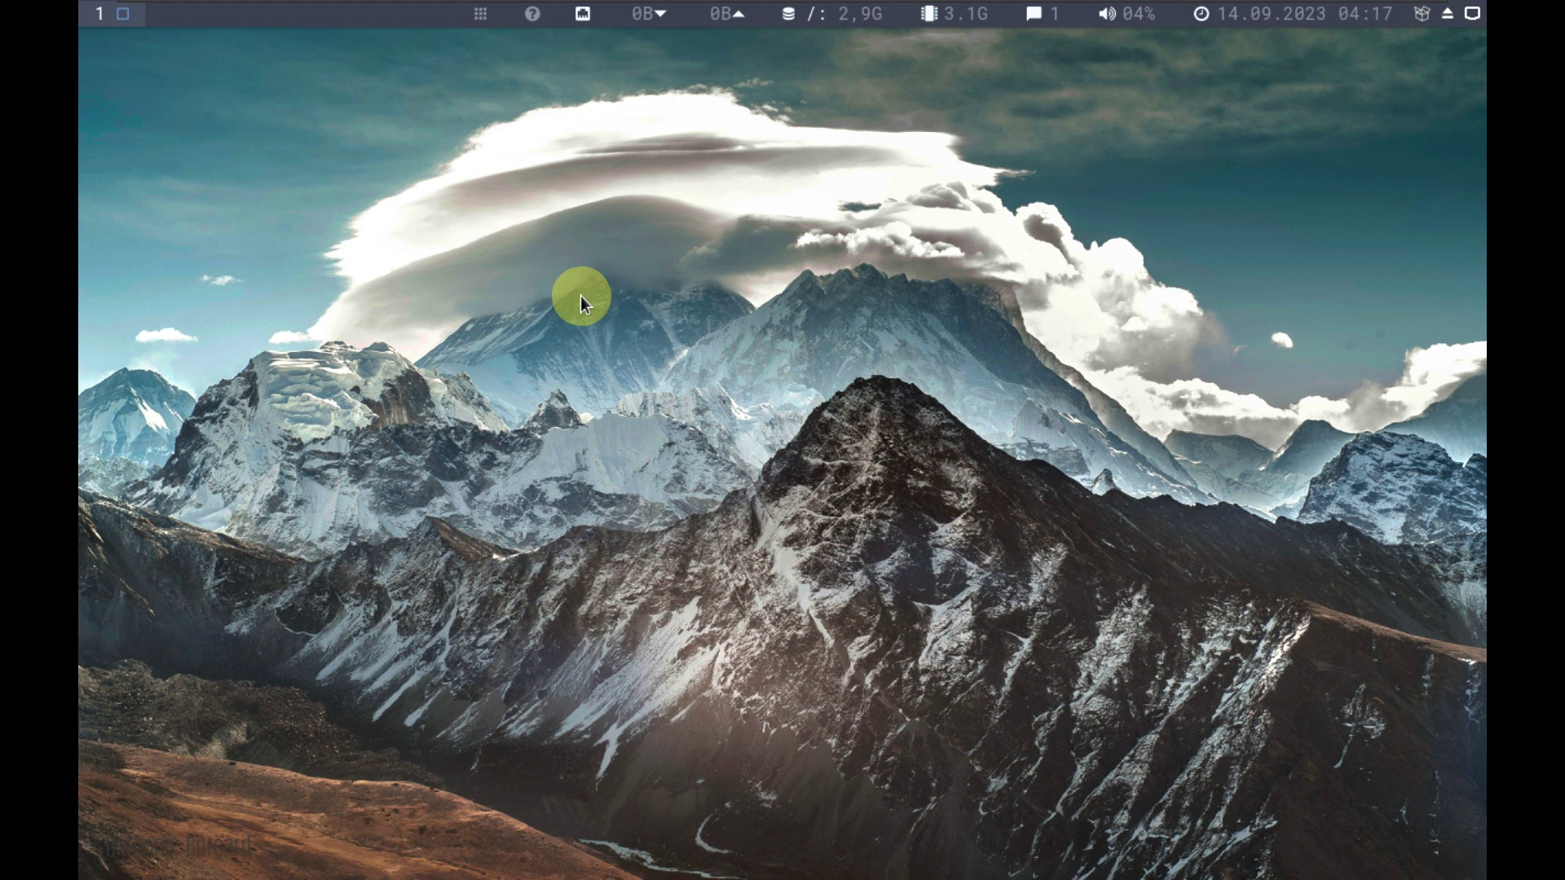
left_click(486, 19)
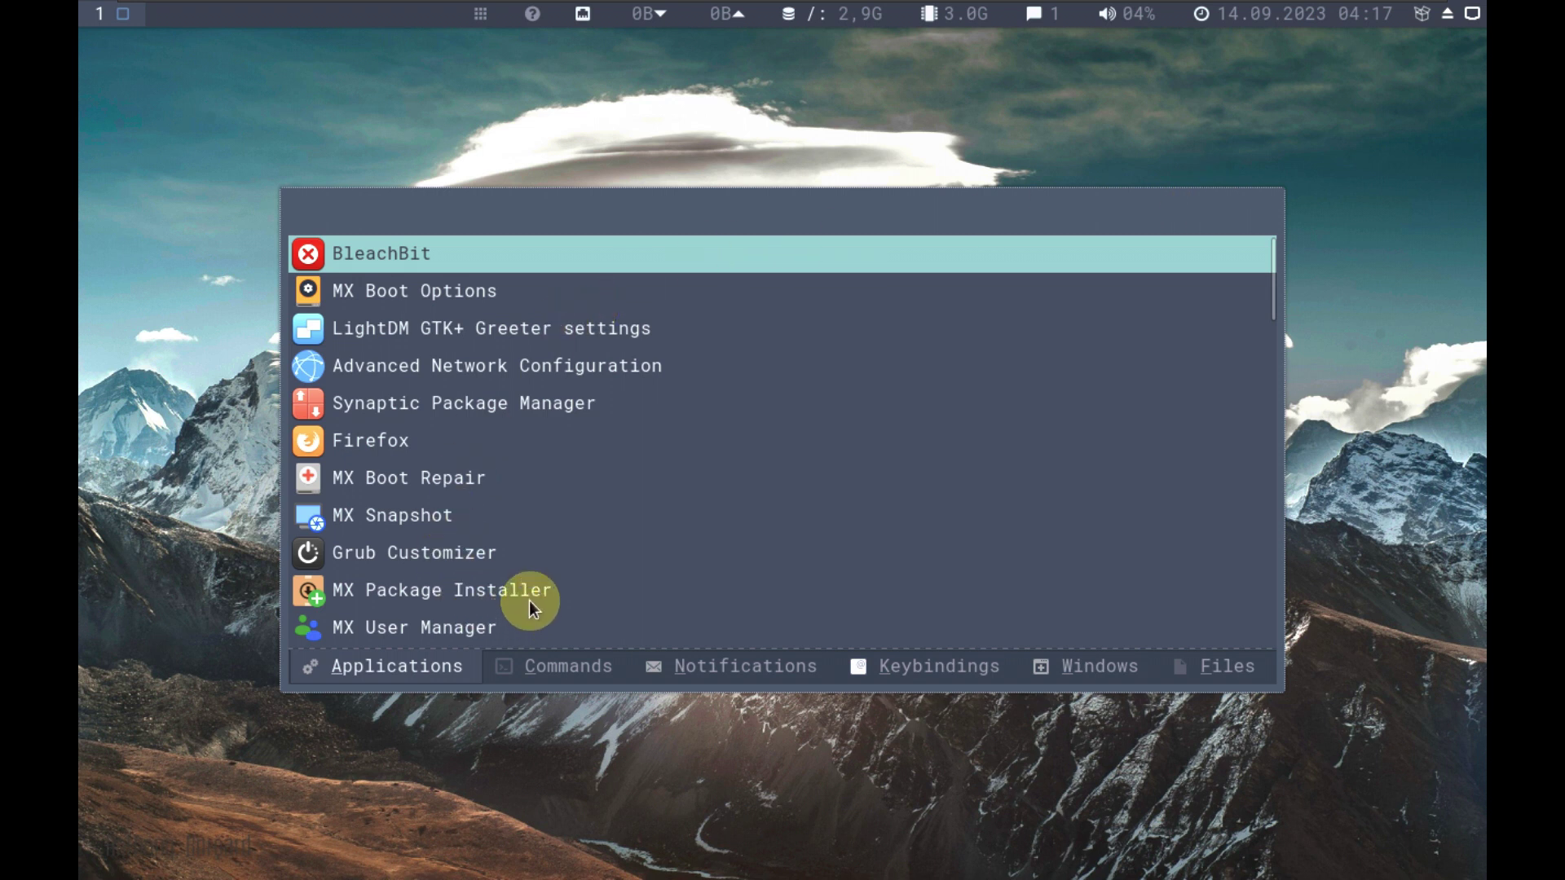
Search the launcher for 'moni' and launch System Monitor.
type("di")
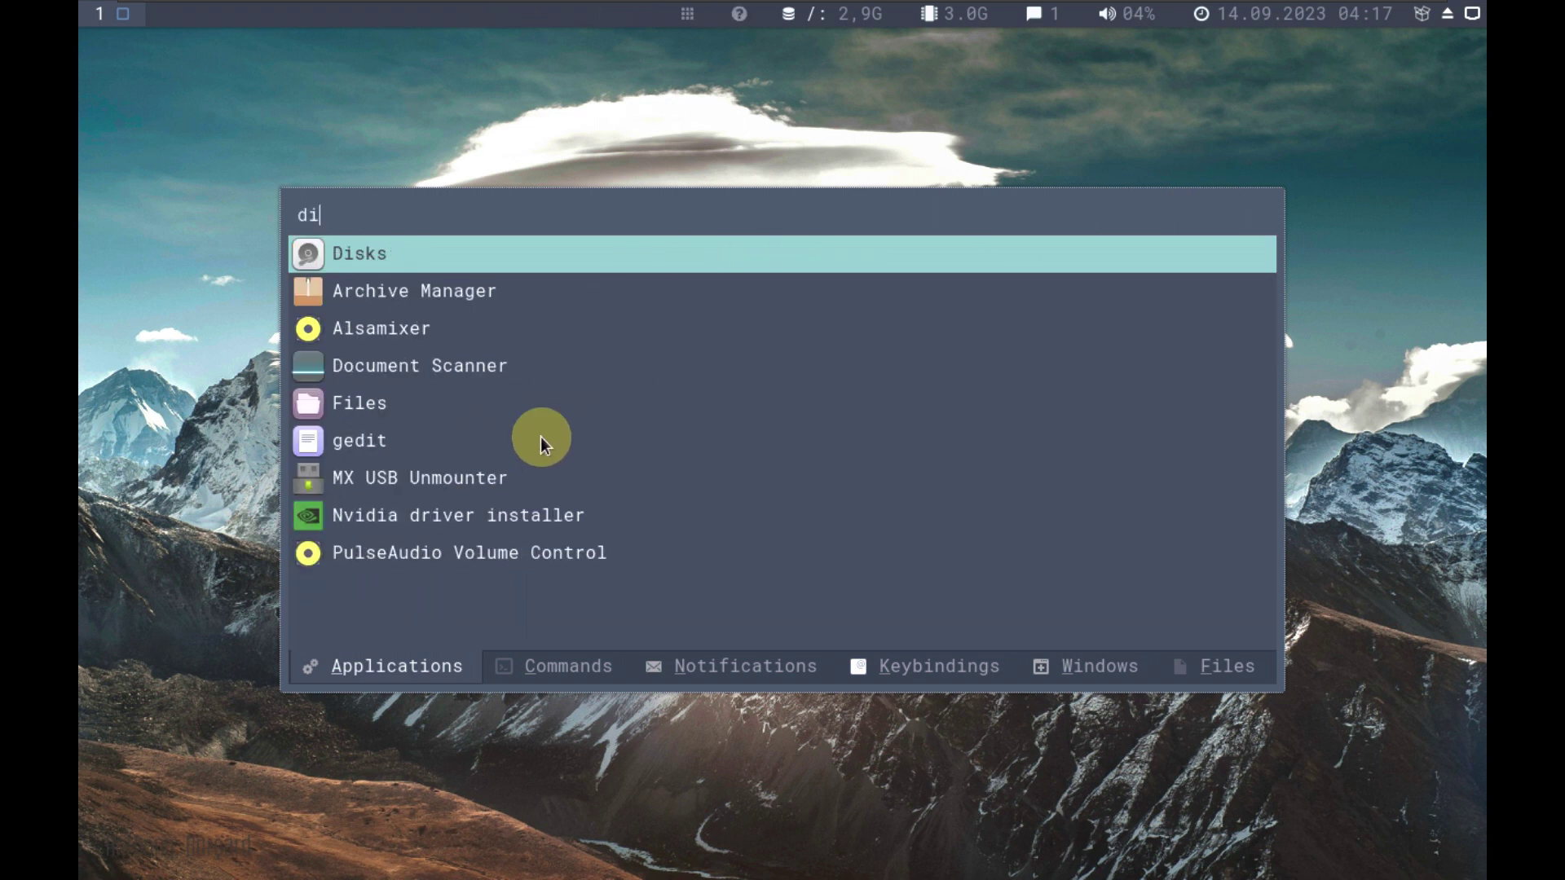
key("BackSpace")
key("BackSpace")
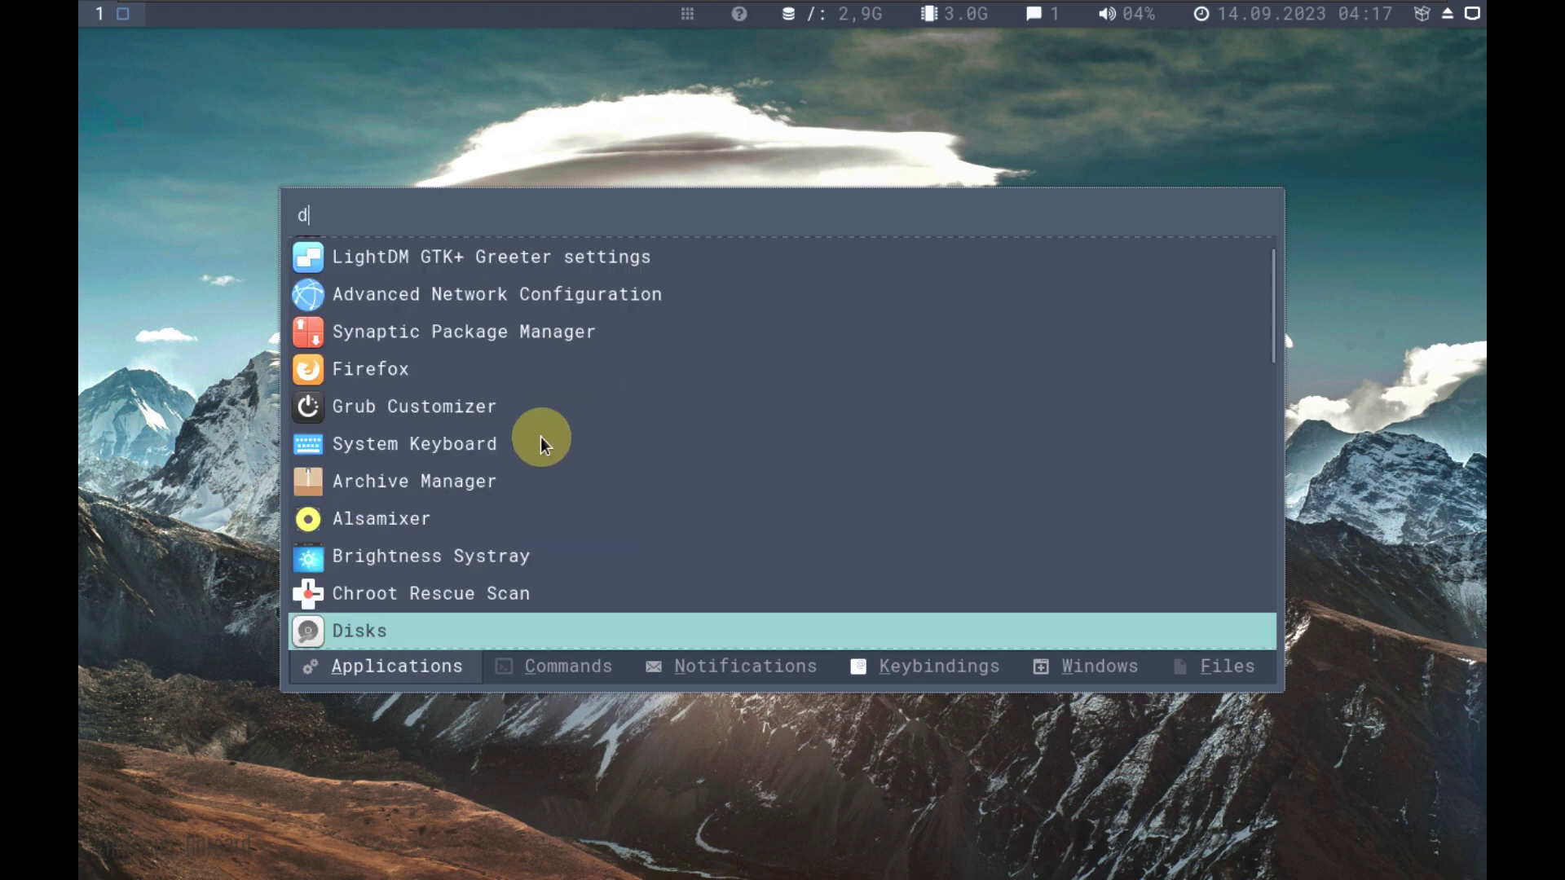
type("moni")
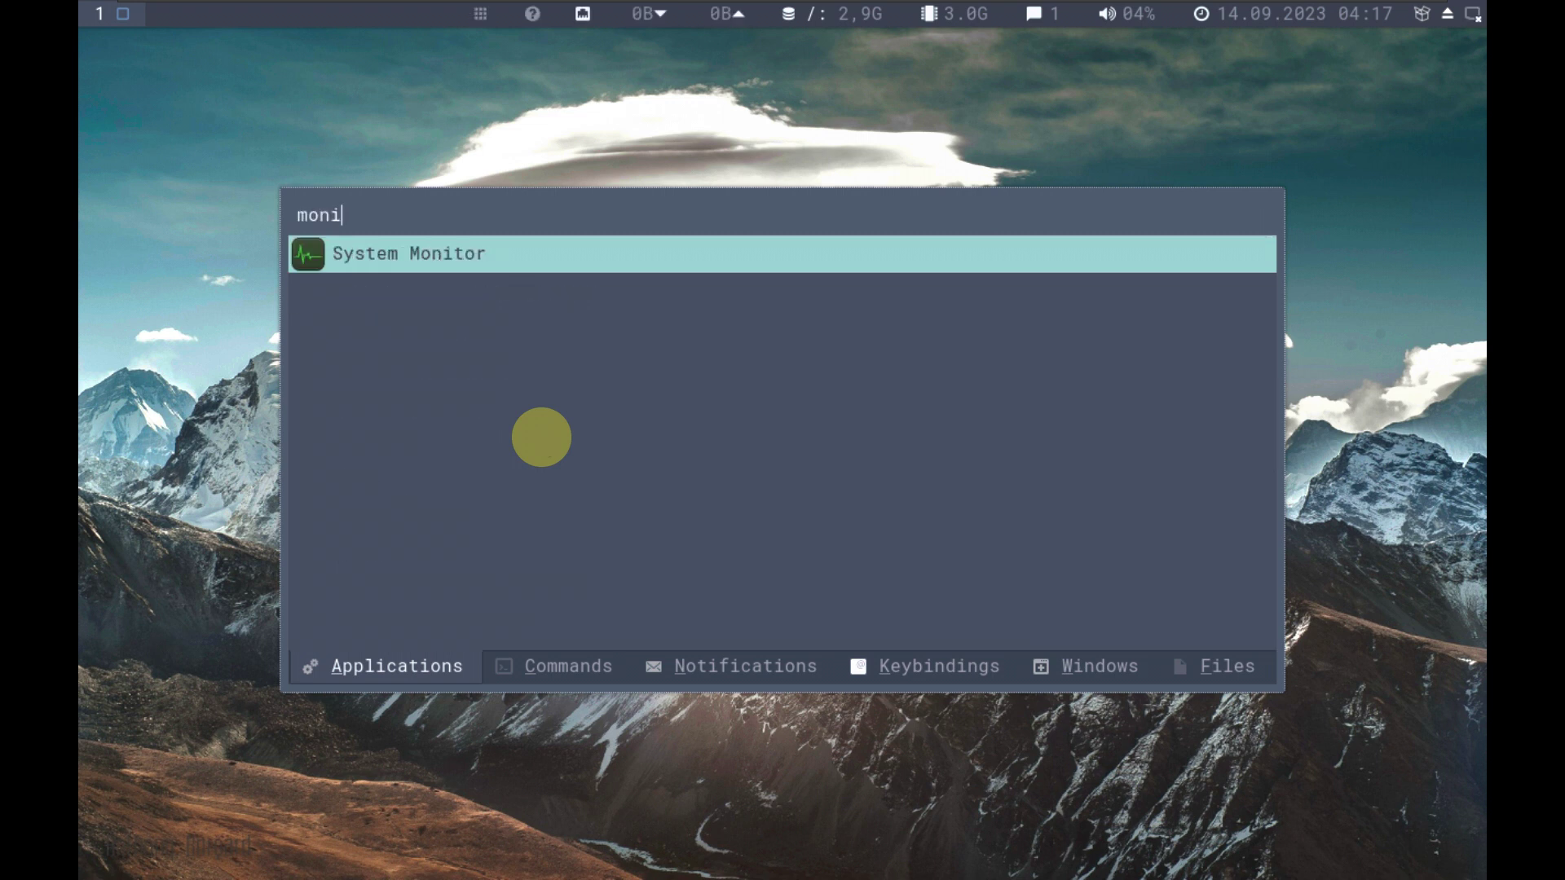
key("Return")
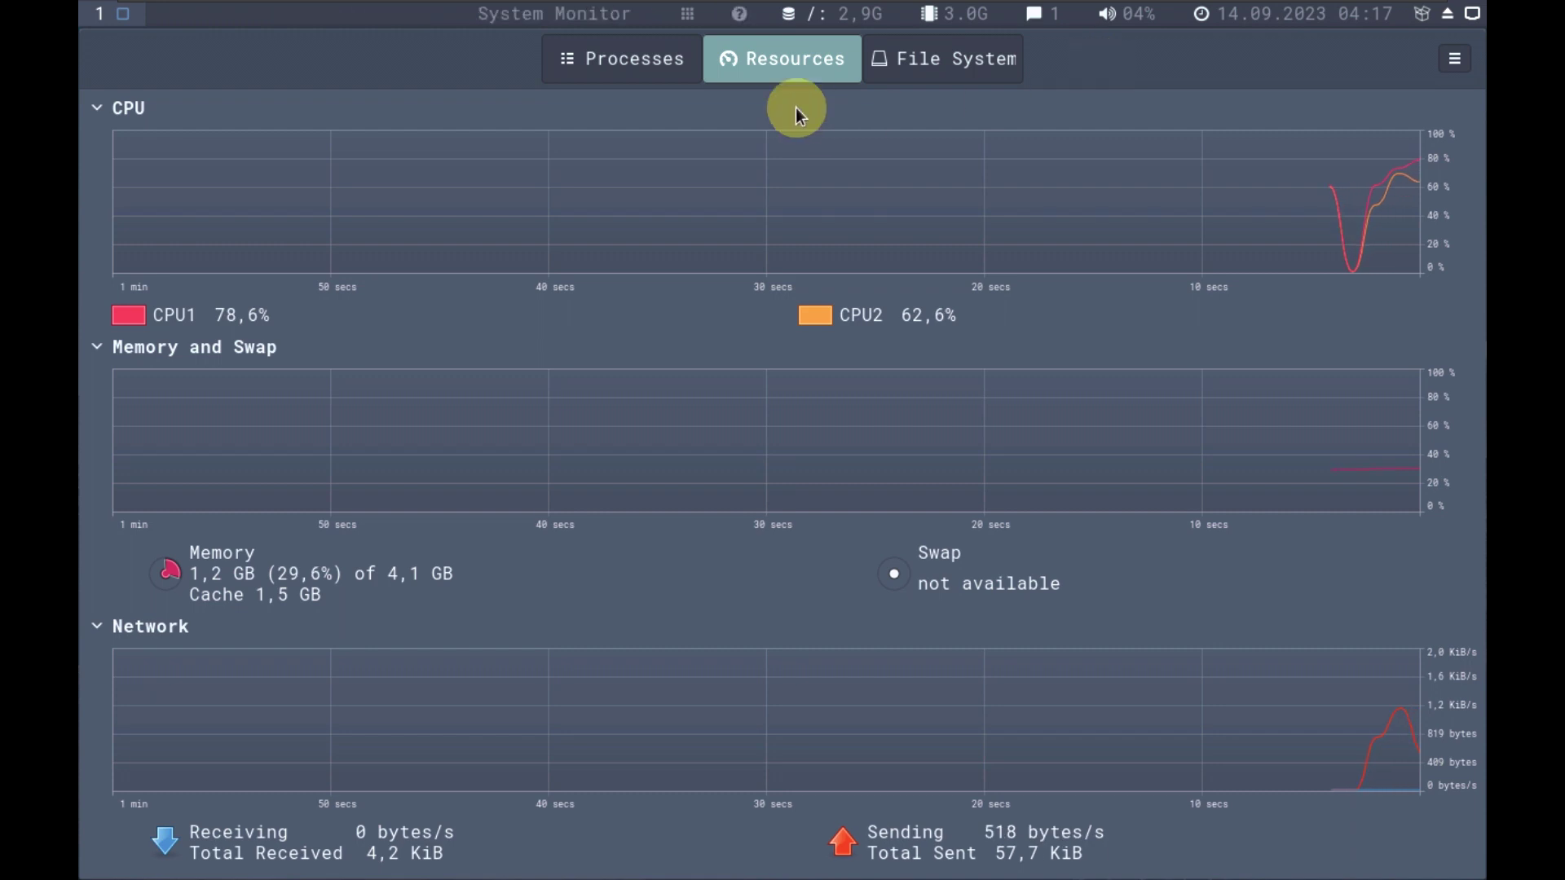
Browse the Processes, Resources and File Systems tabs, ending on Resources.
left_click(656, 51)
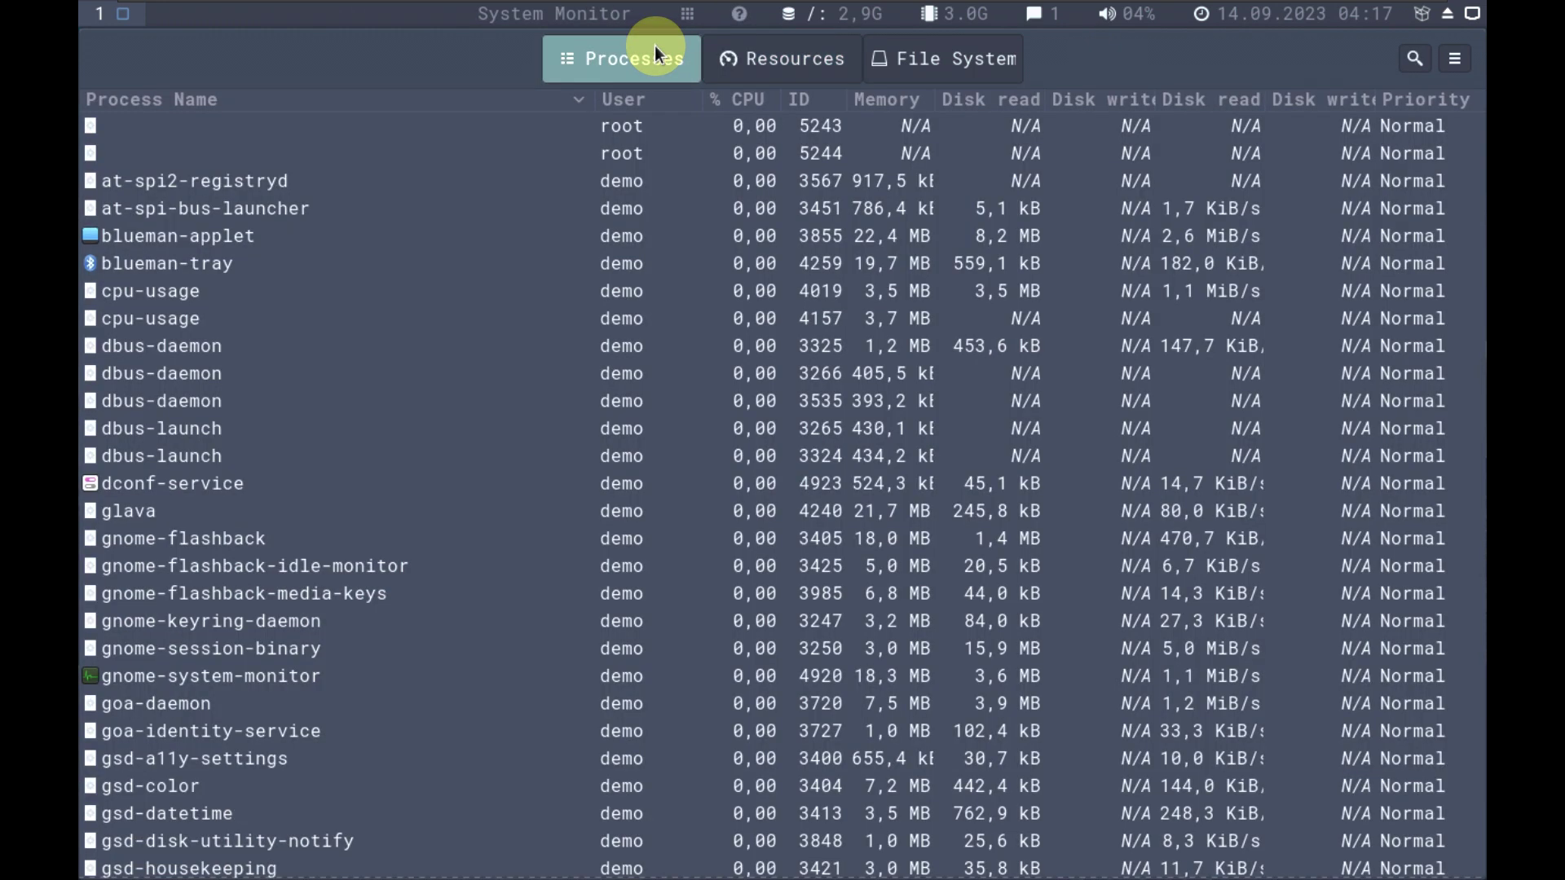
left_click(828, 71)
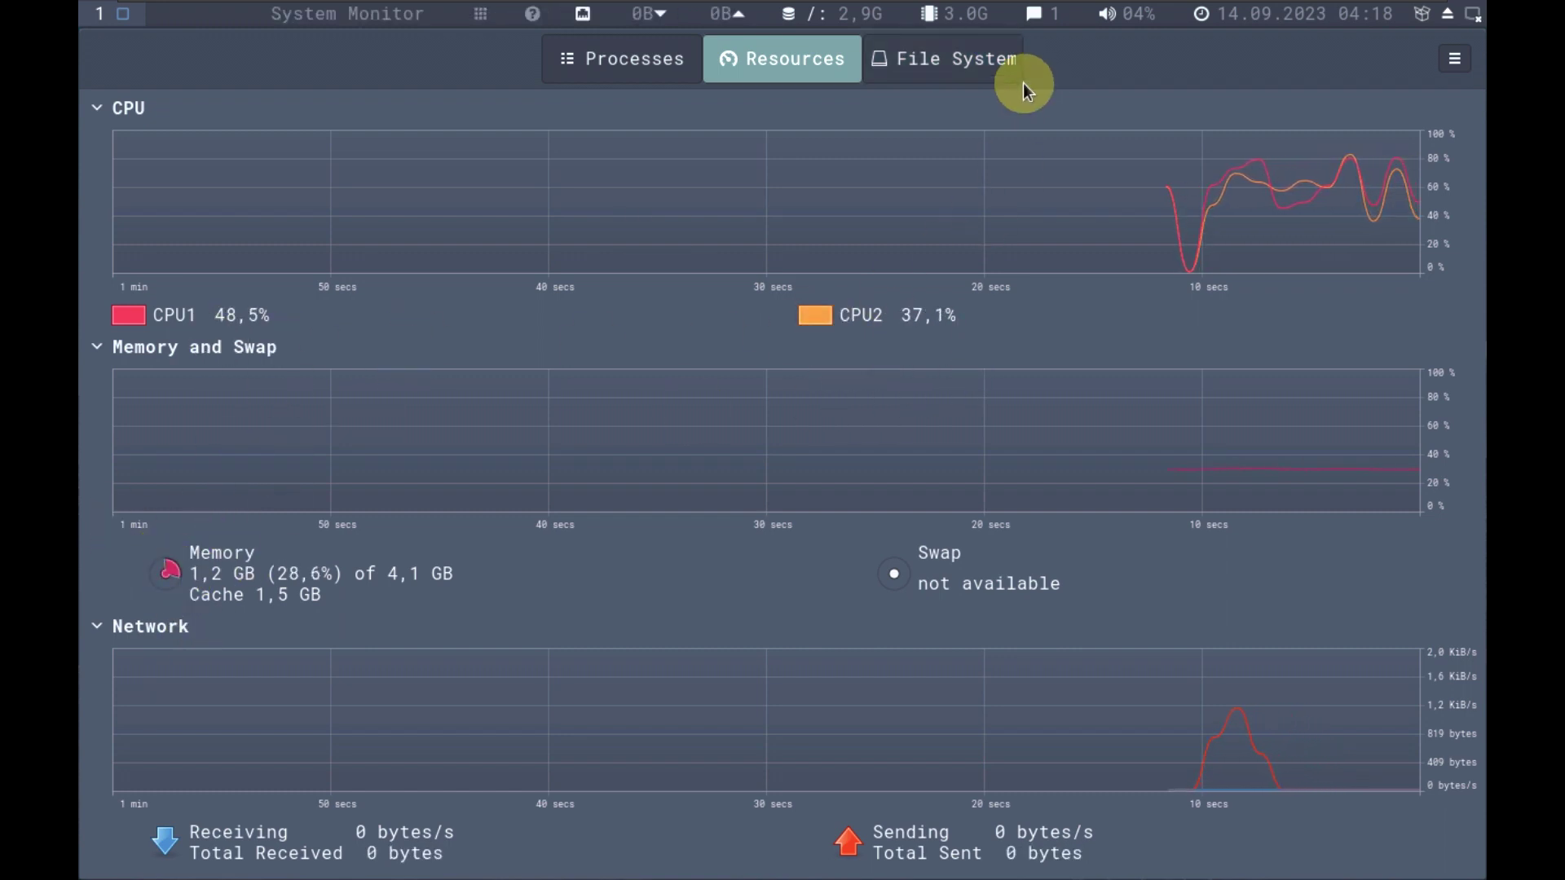
left_click(998, 71)
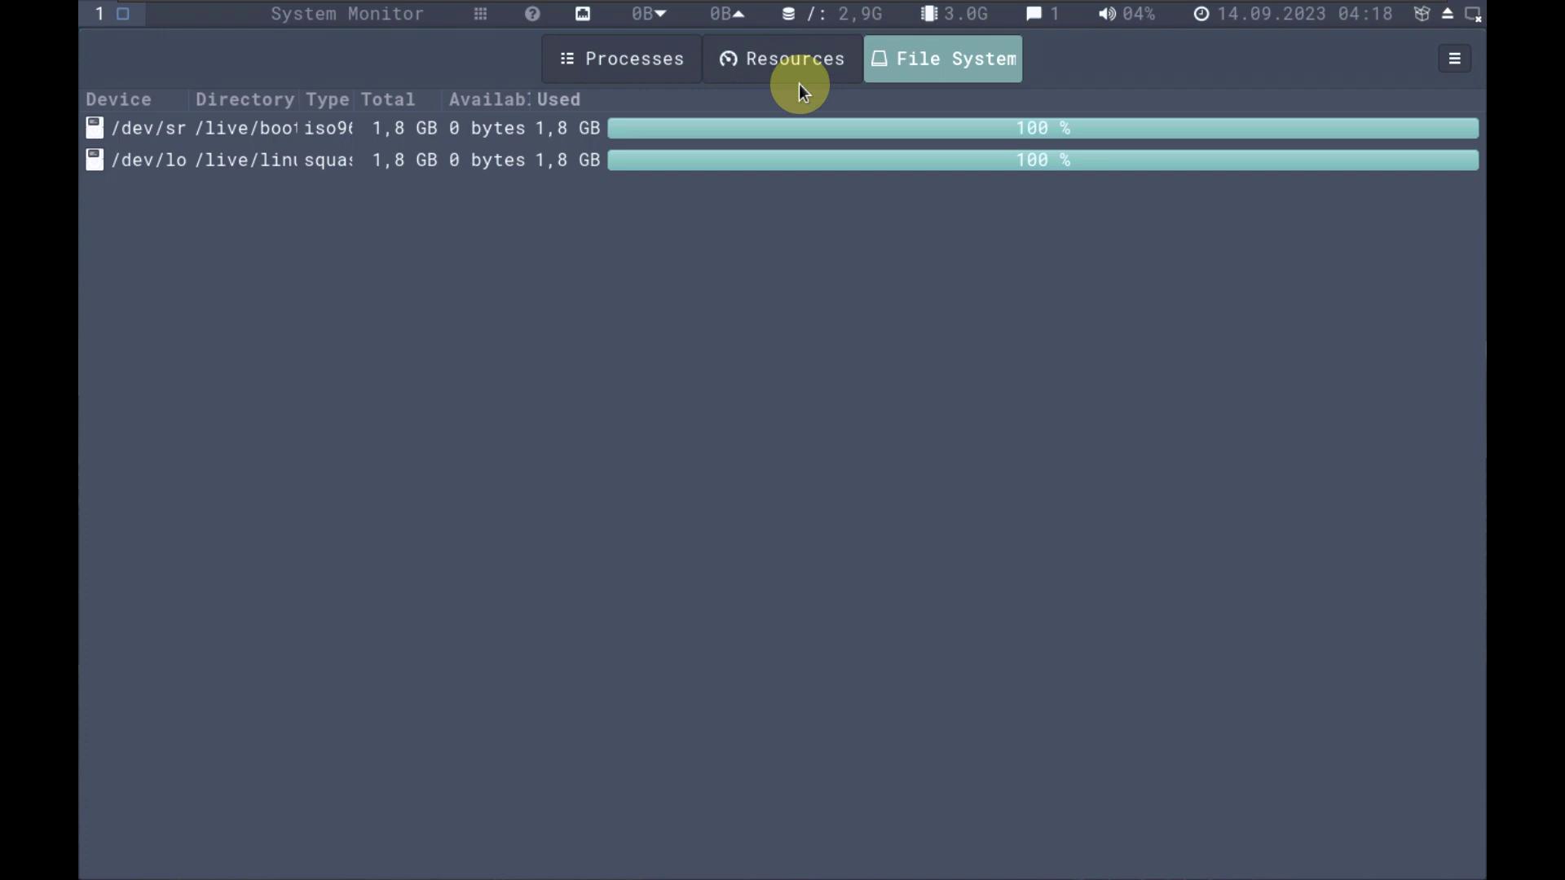
left_click(797, 69)
View About System Monitor from the main menu, then close it.
left_click(1456, 60)
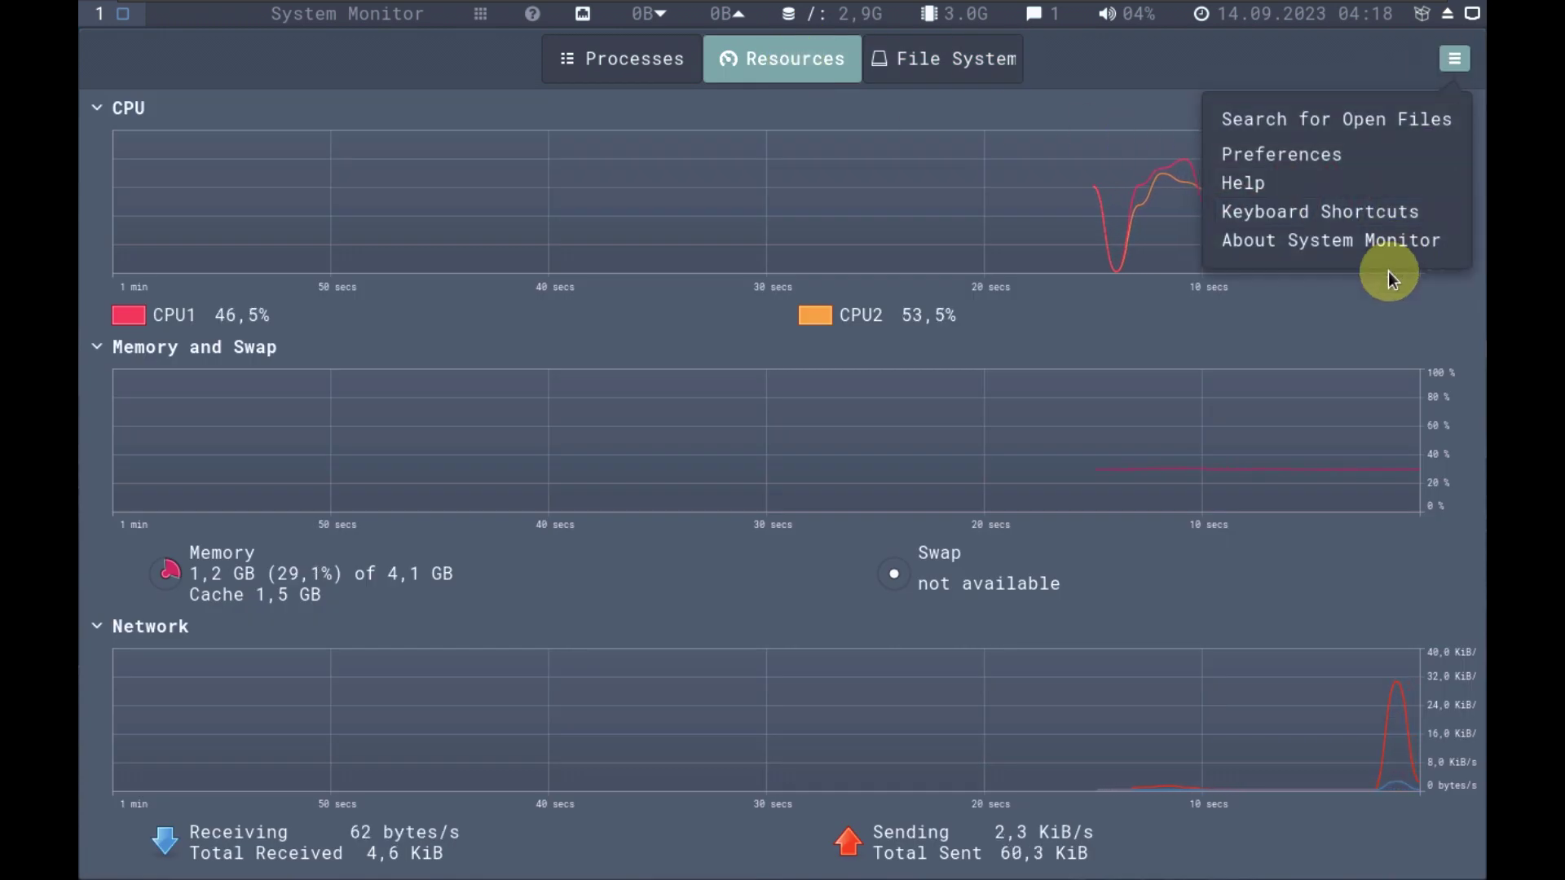
left_click(1365, 242)
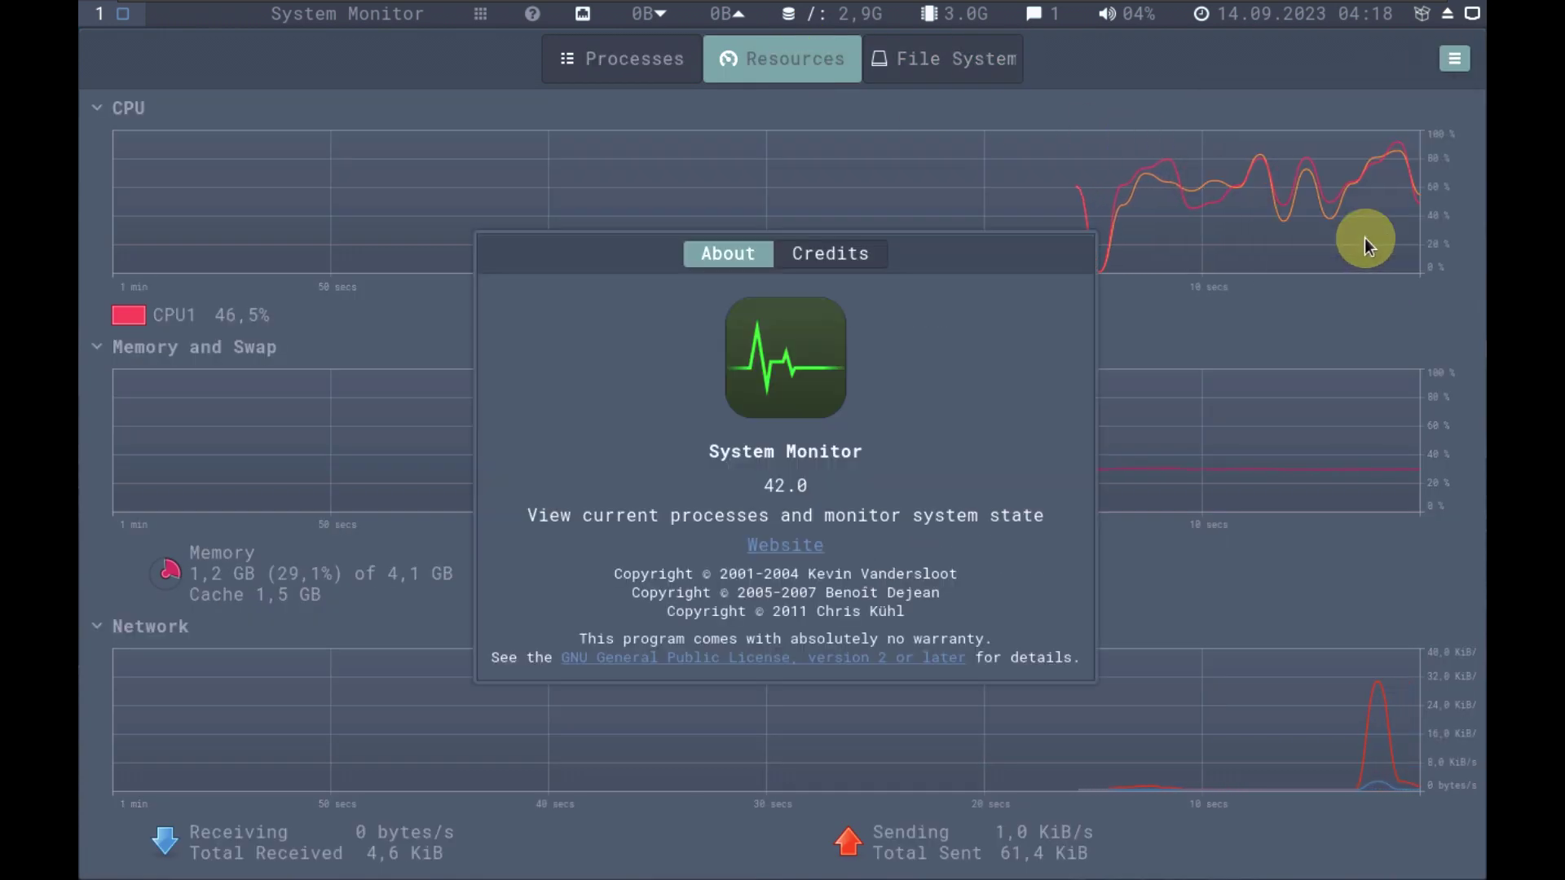
right_click(1067, 252)
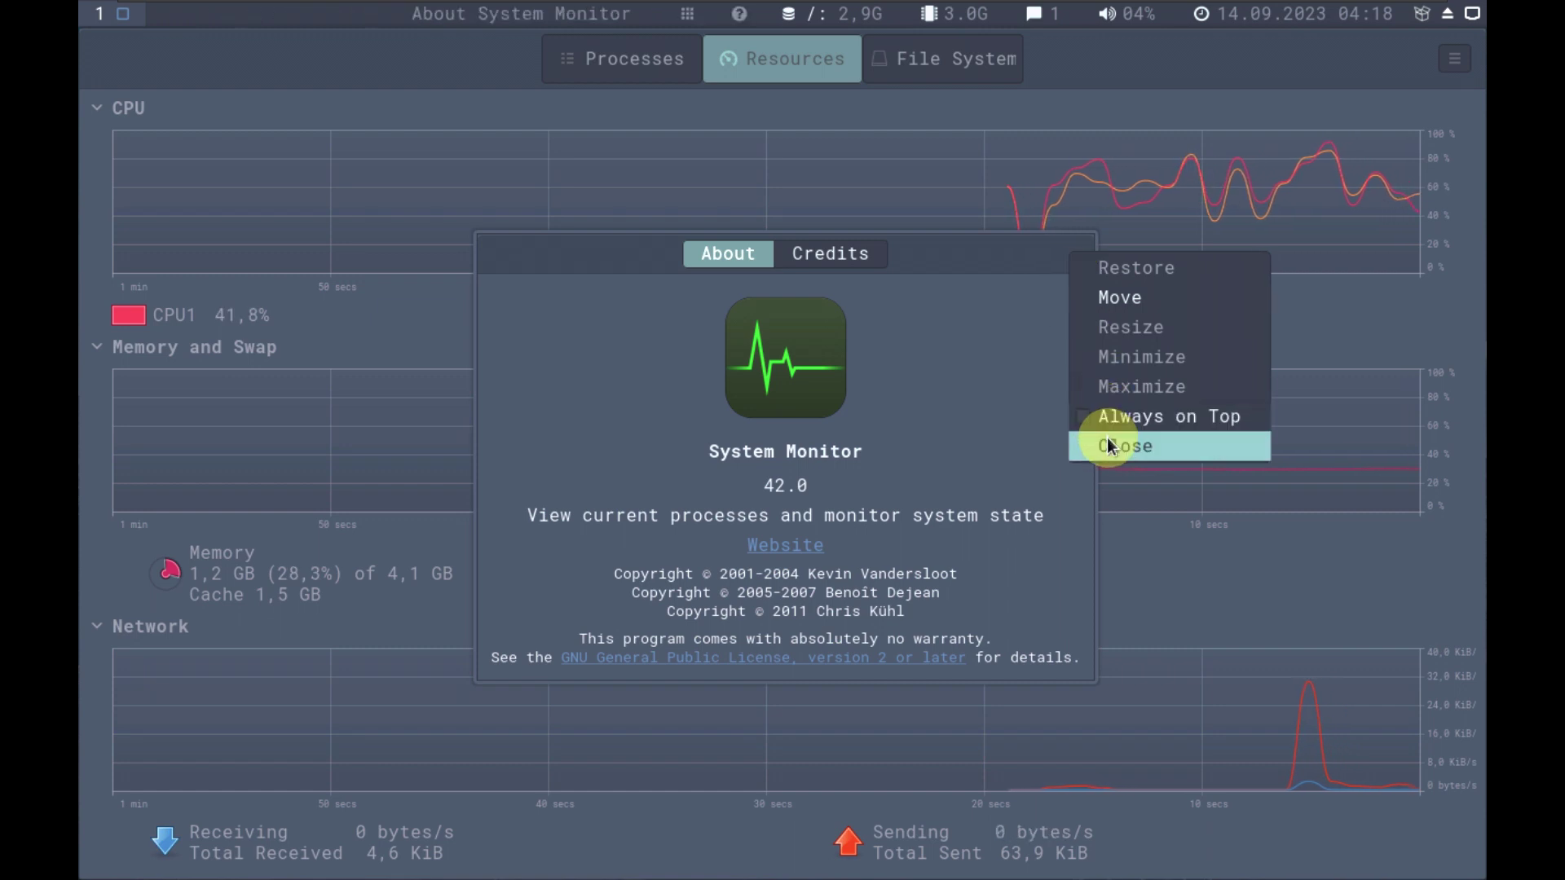
left_click(1107, 444)
Set the System Monitor window to Always on Top and maximize it.
right_click(448, 62)
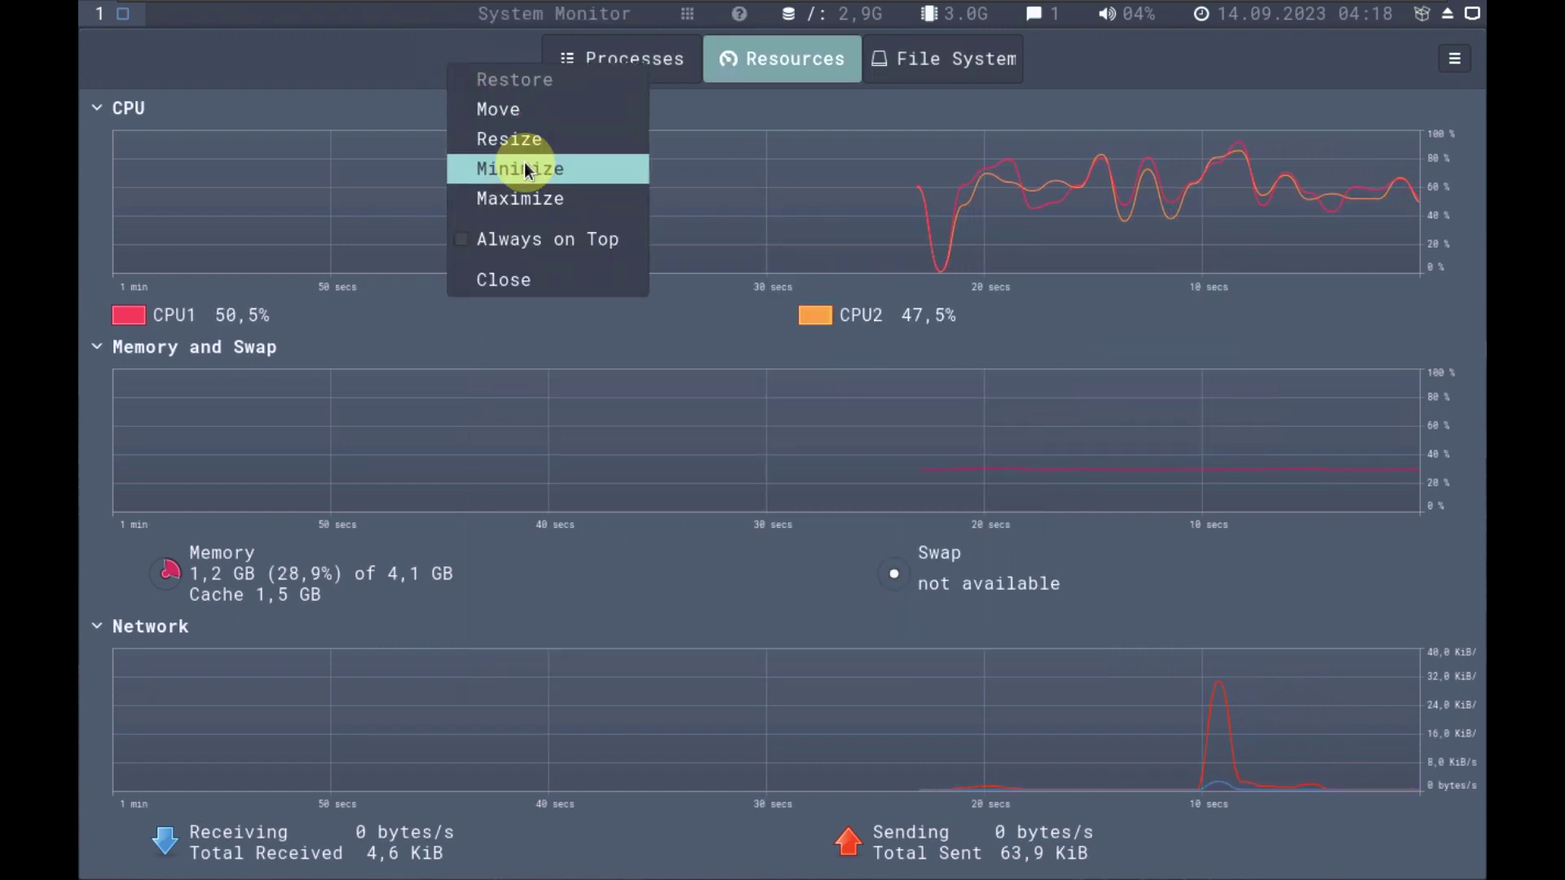
left_click(505, 238)
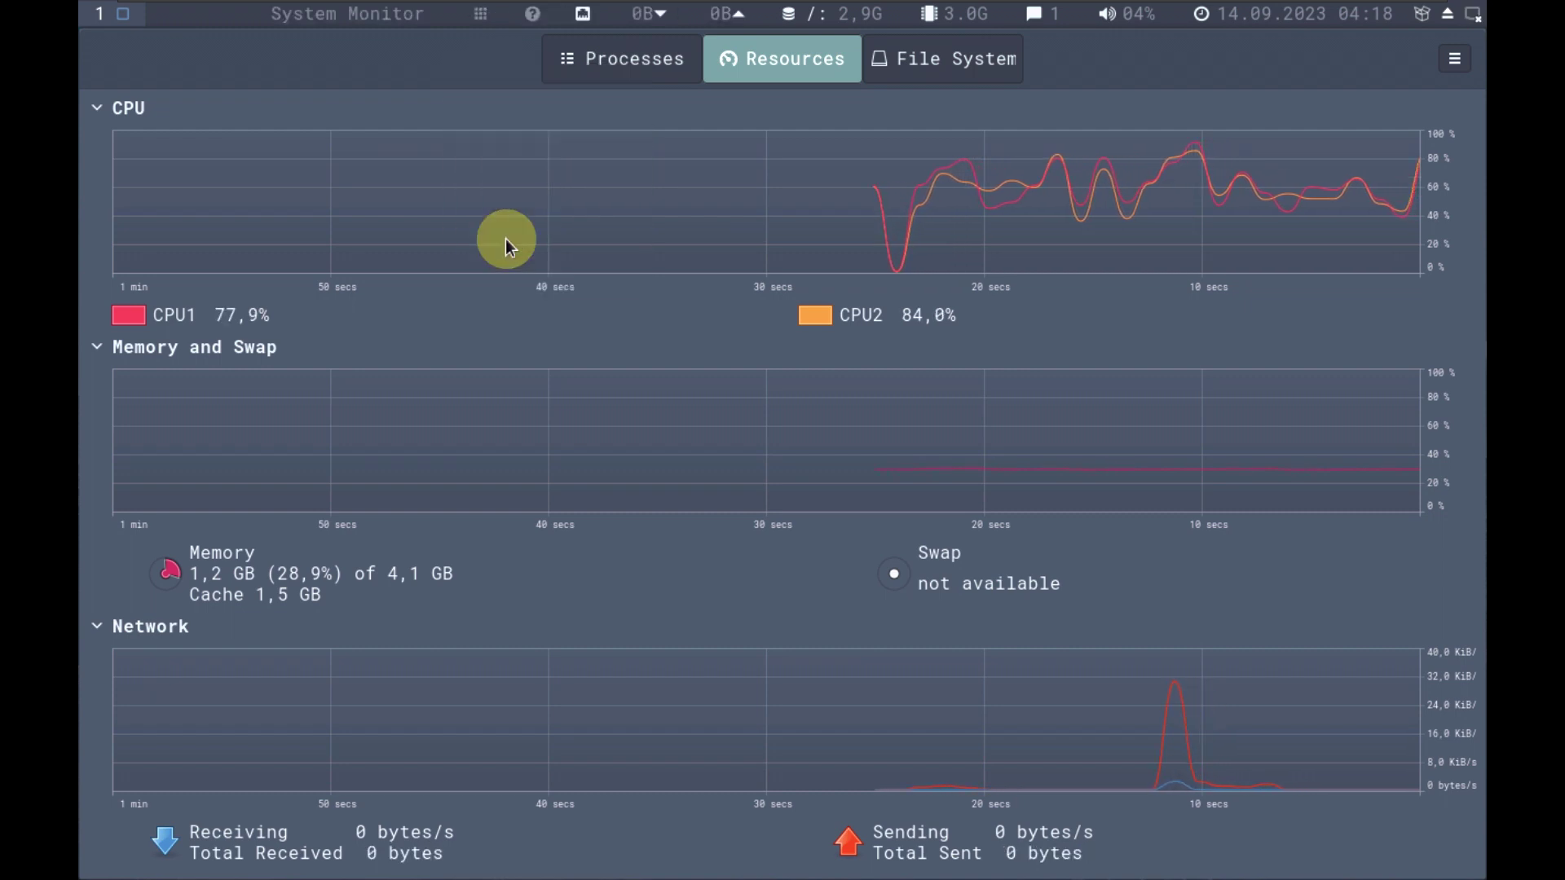
right_click(449, 55)
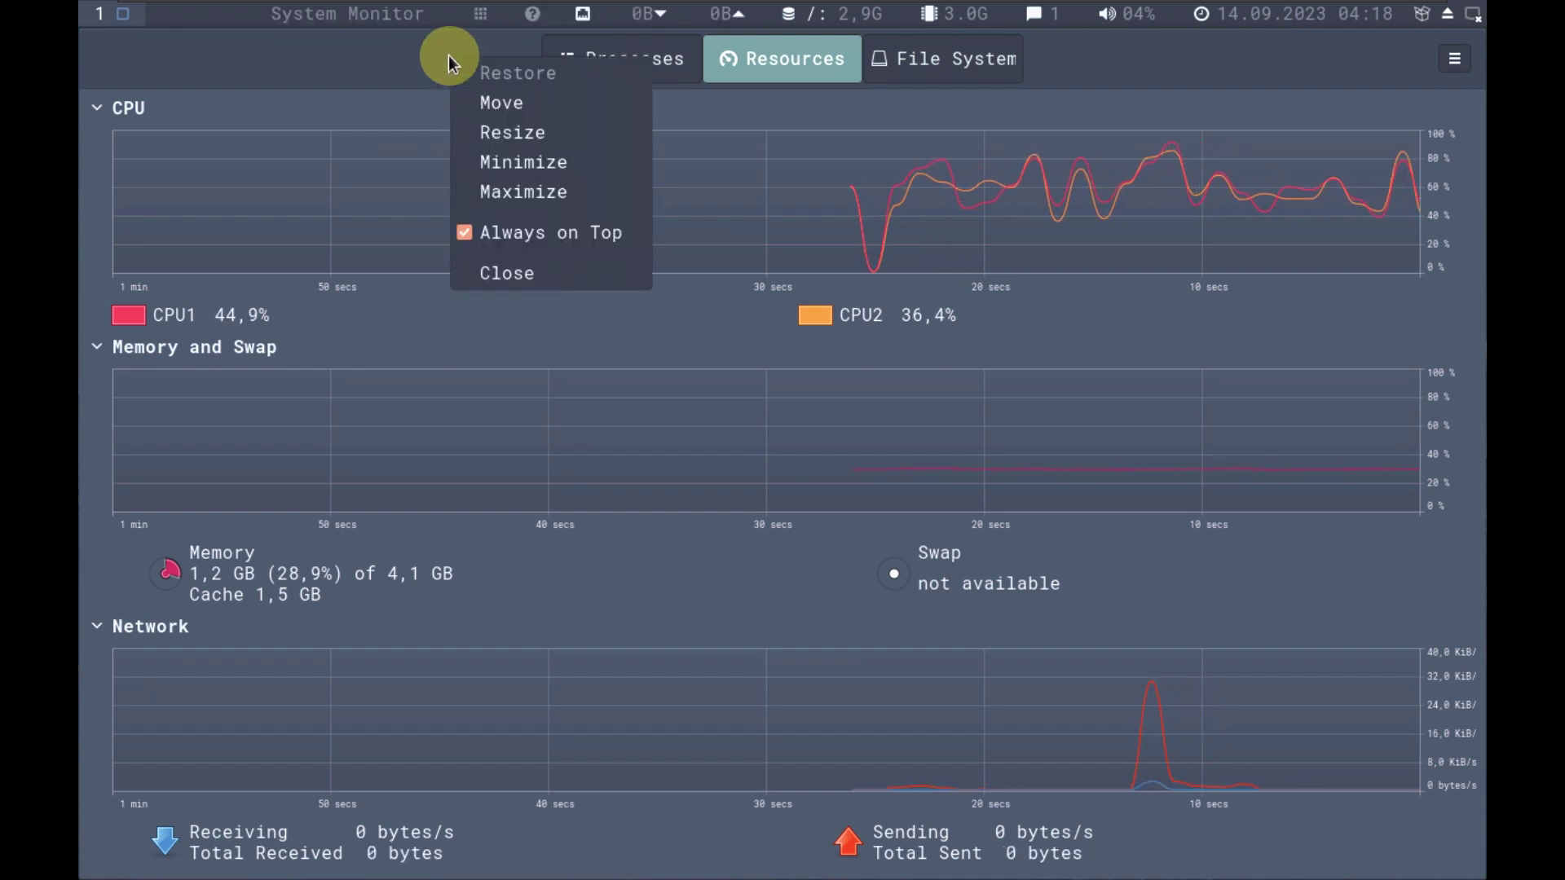
left_click(531, 189)
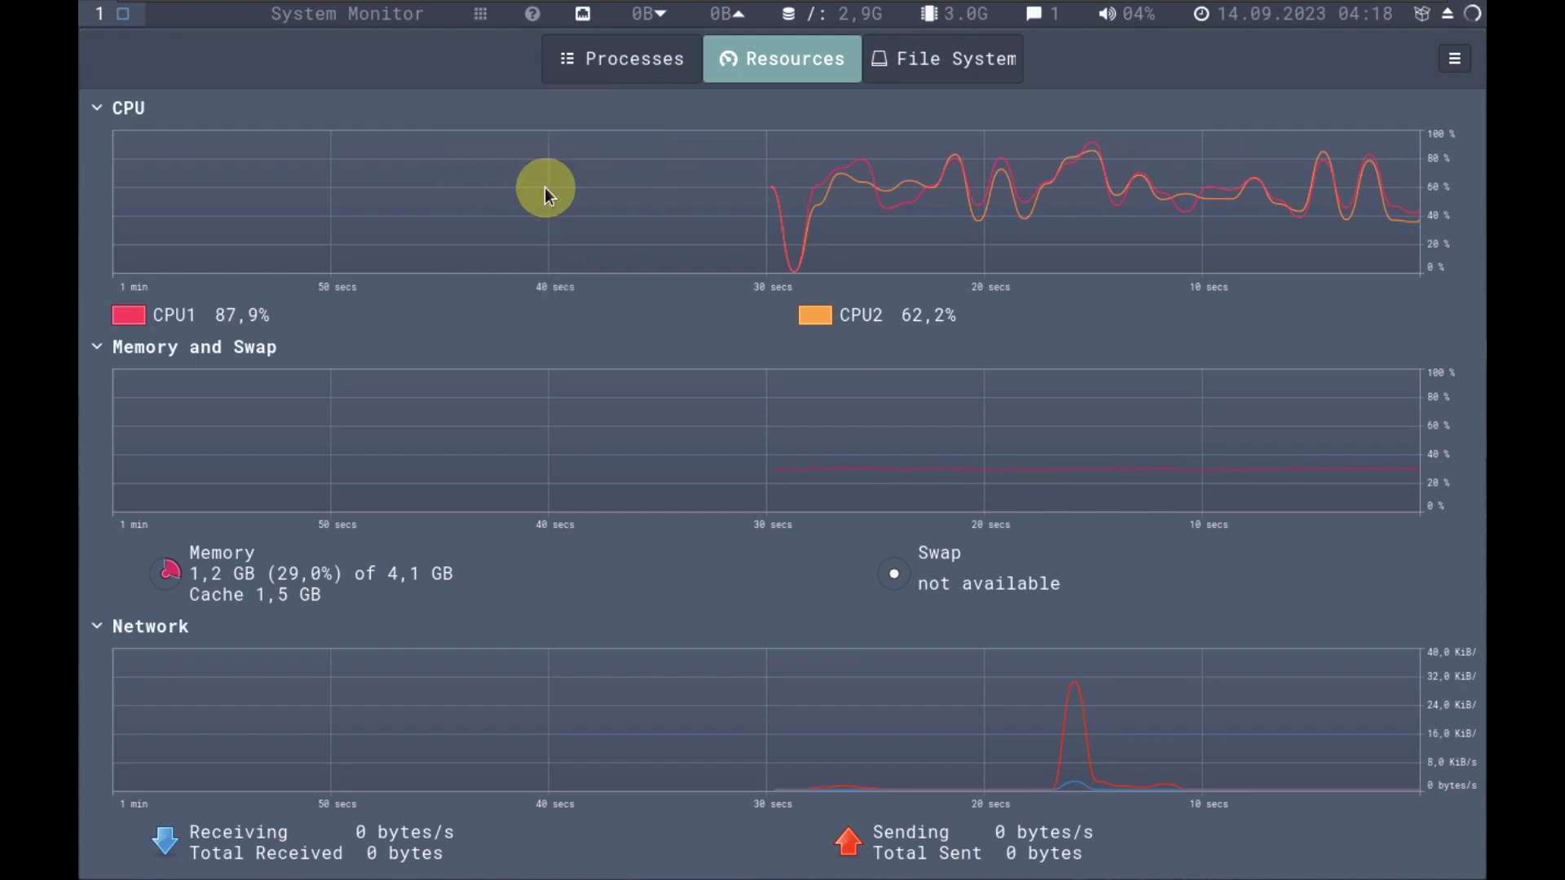
right_click(448, 59)
left_click(272, 46)
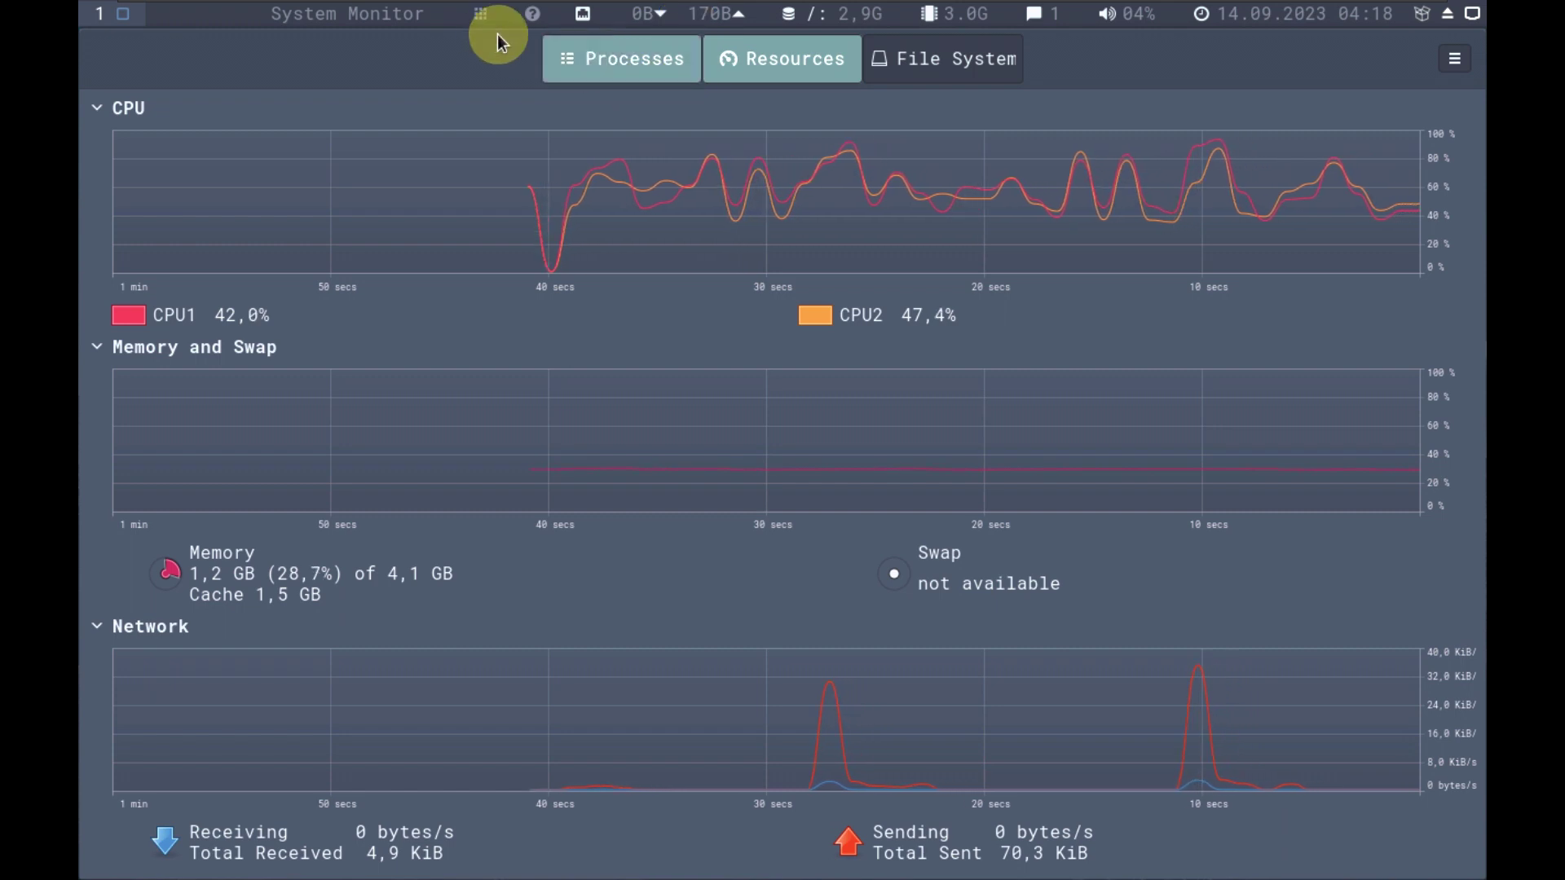
Scroll down the launcher's Applications list and start Settings.
left_click(474, 17)
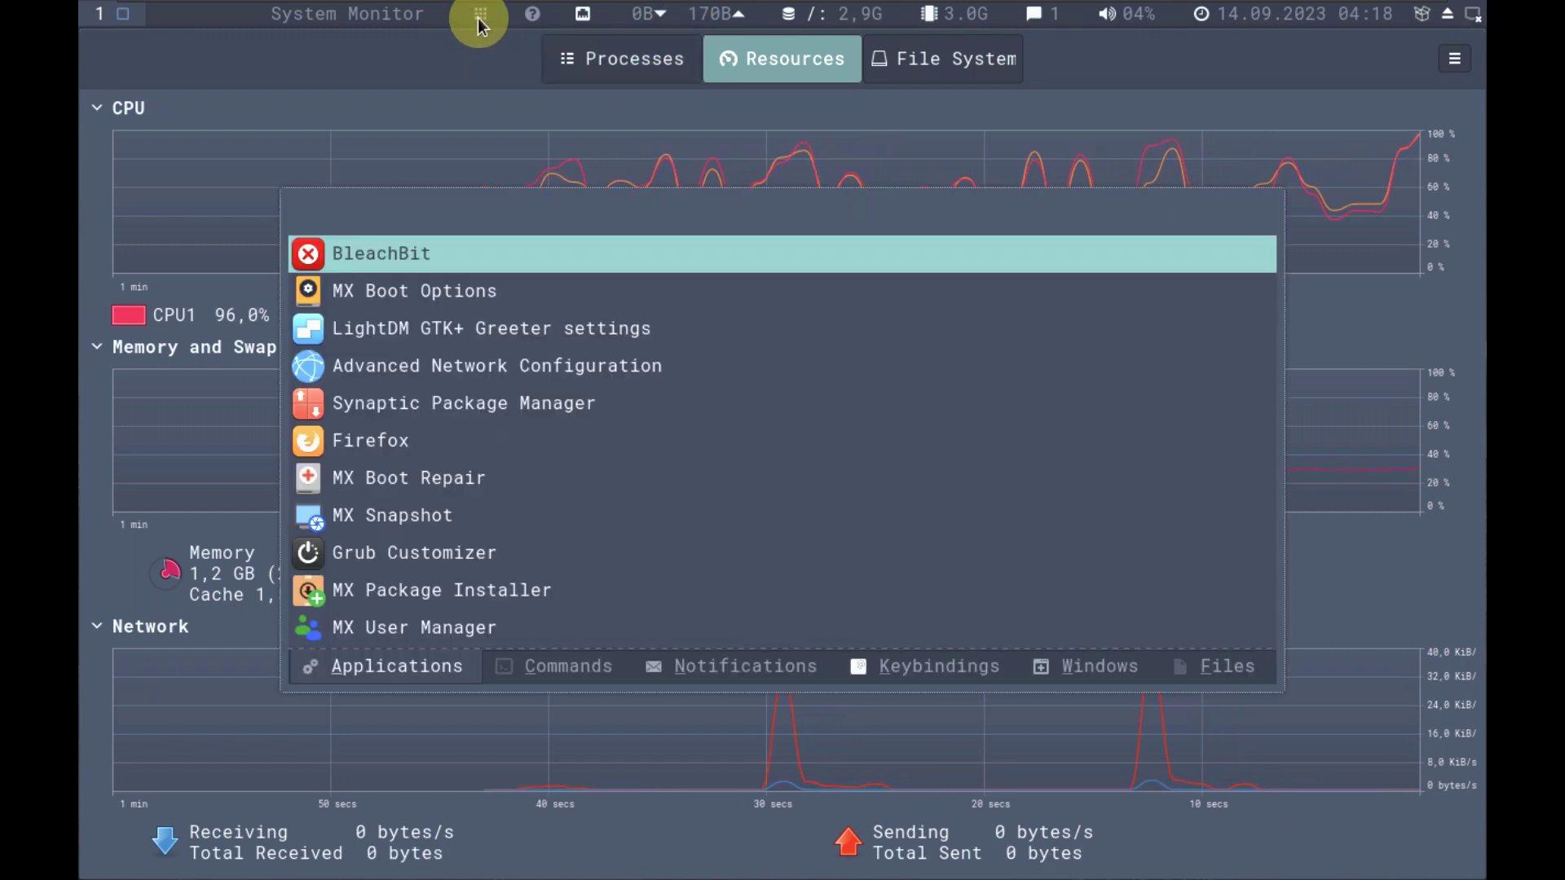
scroll(481, 297, "down", 9)
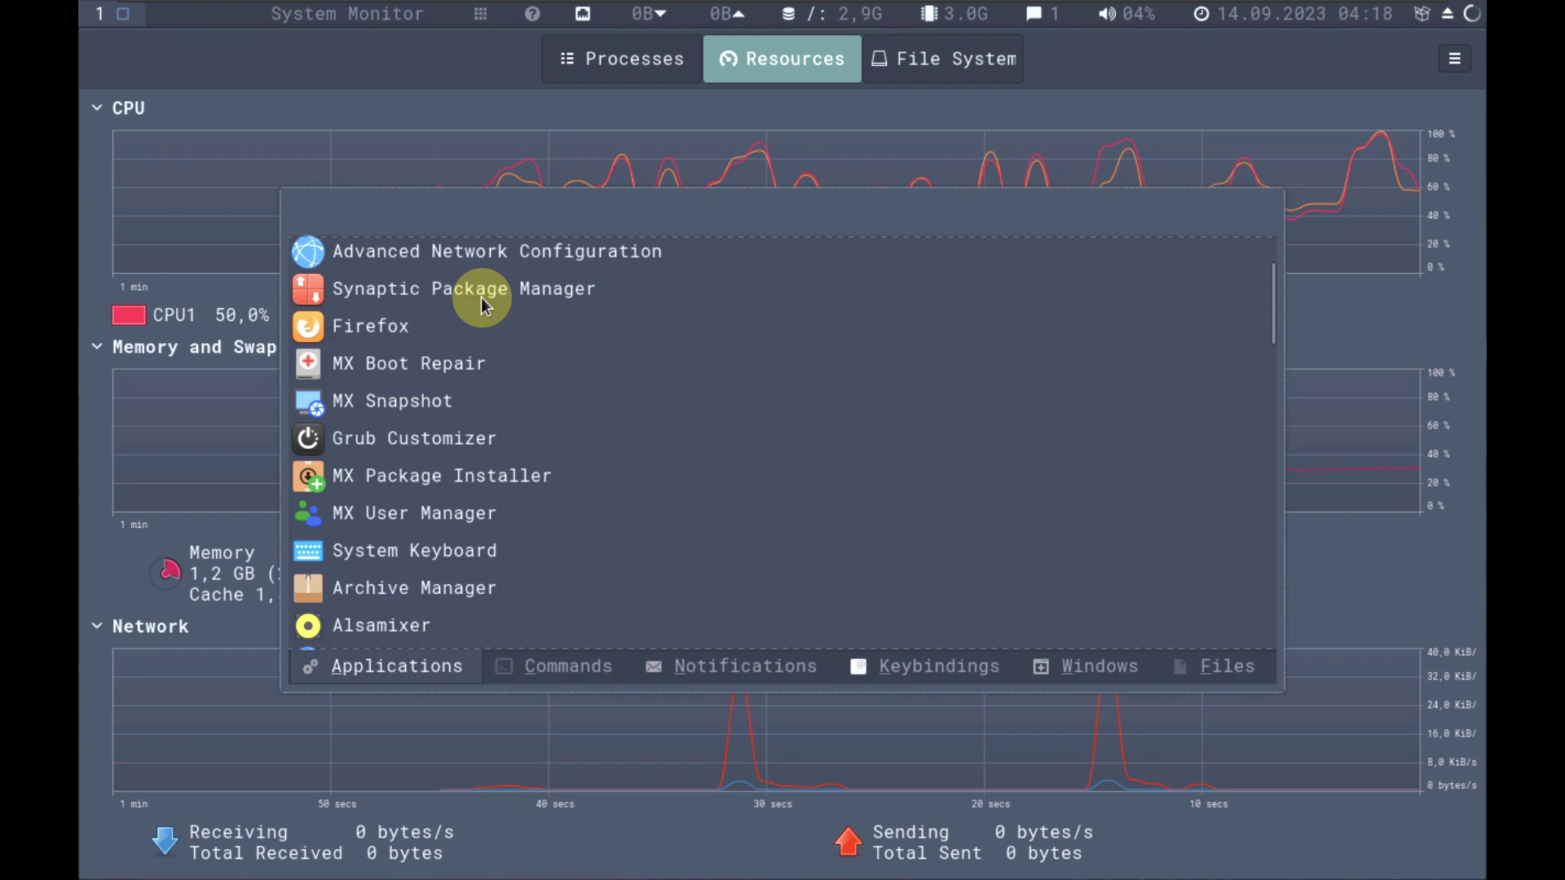
scroll(481, 302, "down", 10)
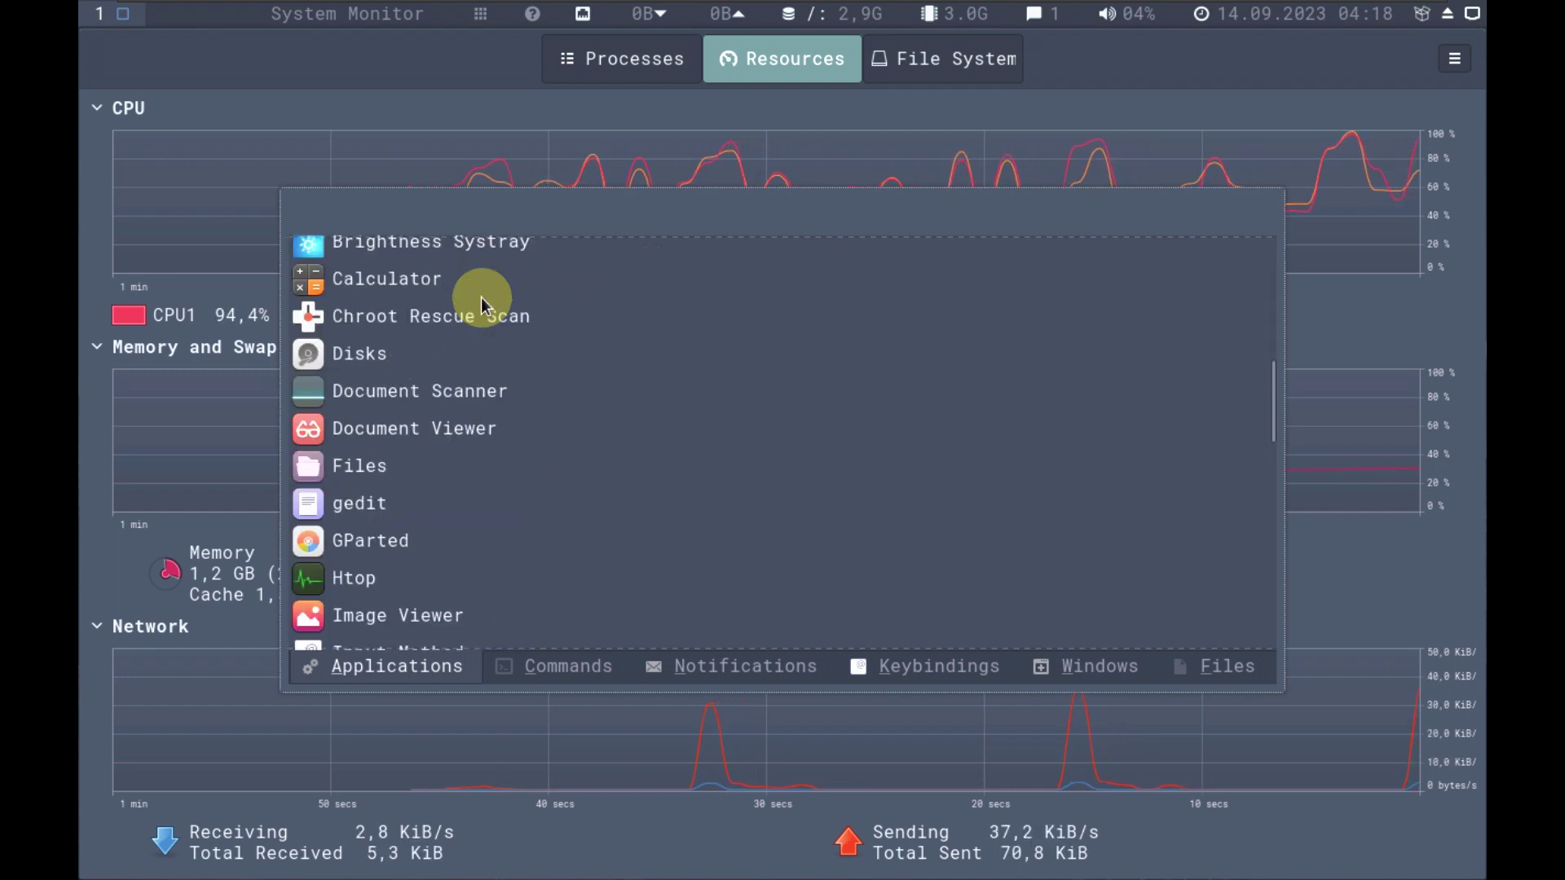
scroll(481, 297, "down", 12)
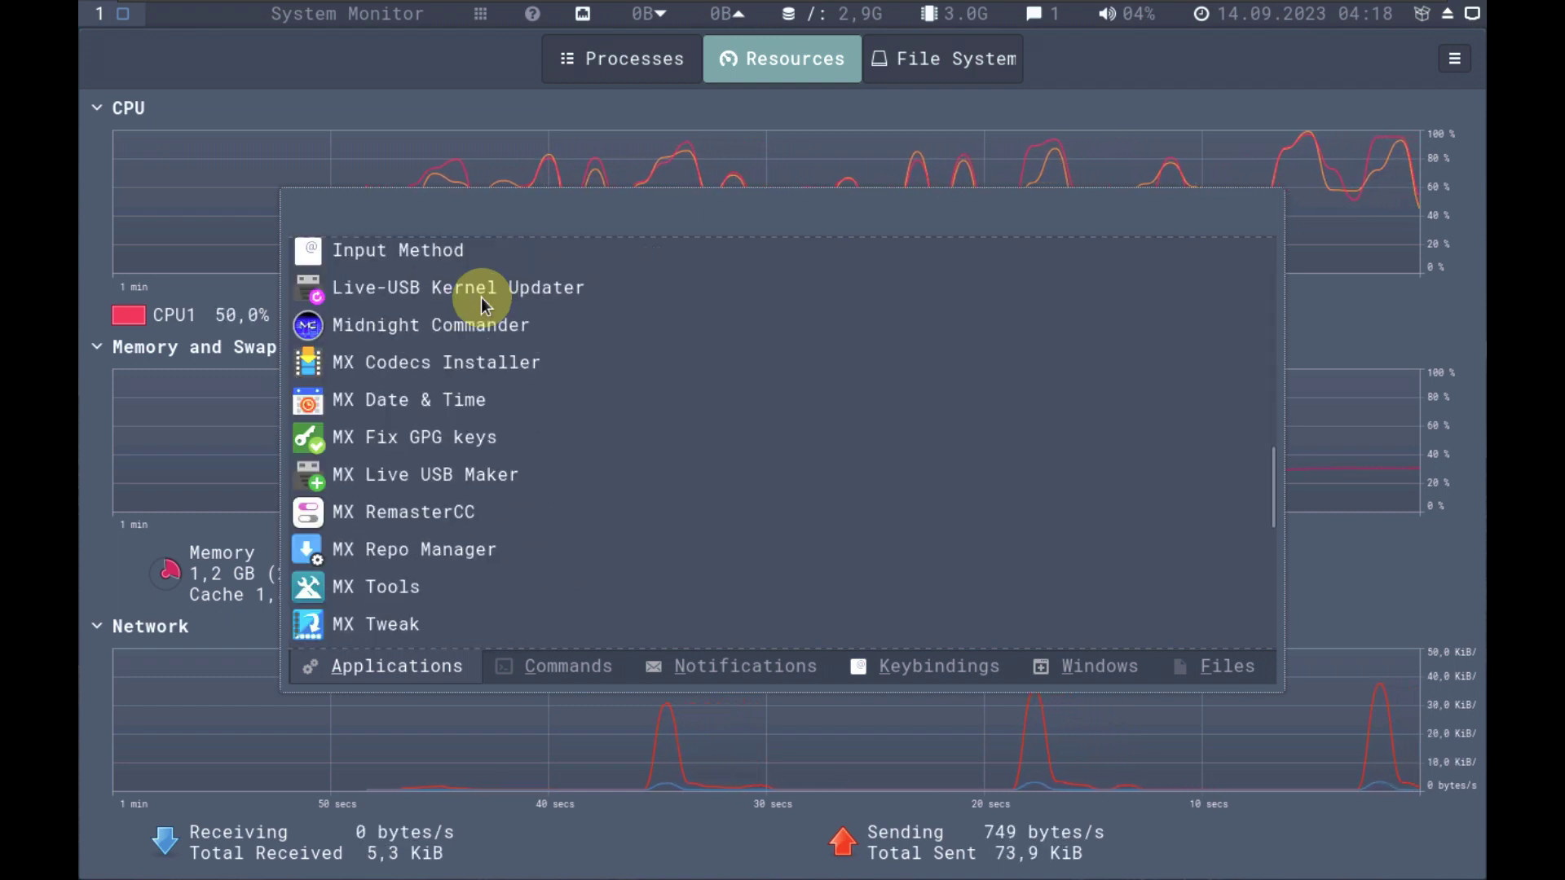
scroll(481, 296, "down", 9)
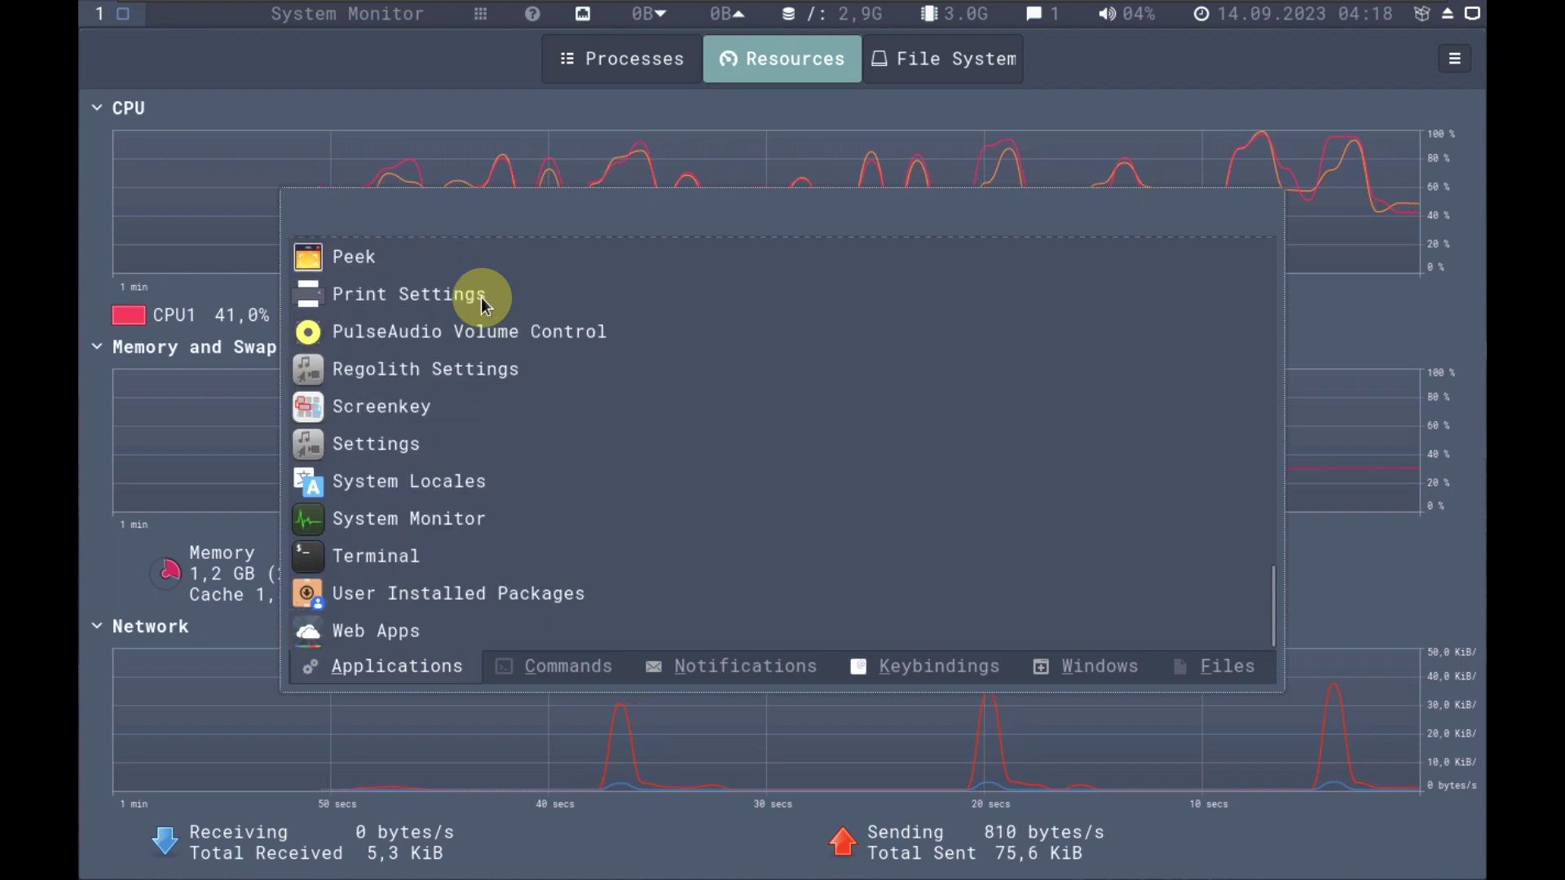
left_click(418, 438)
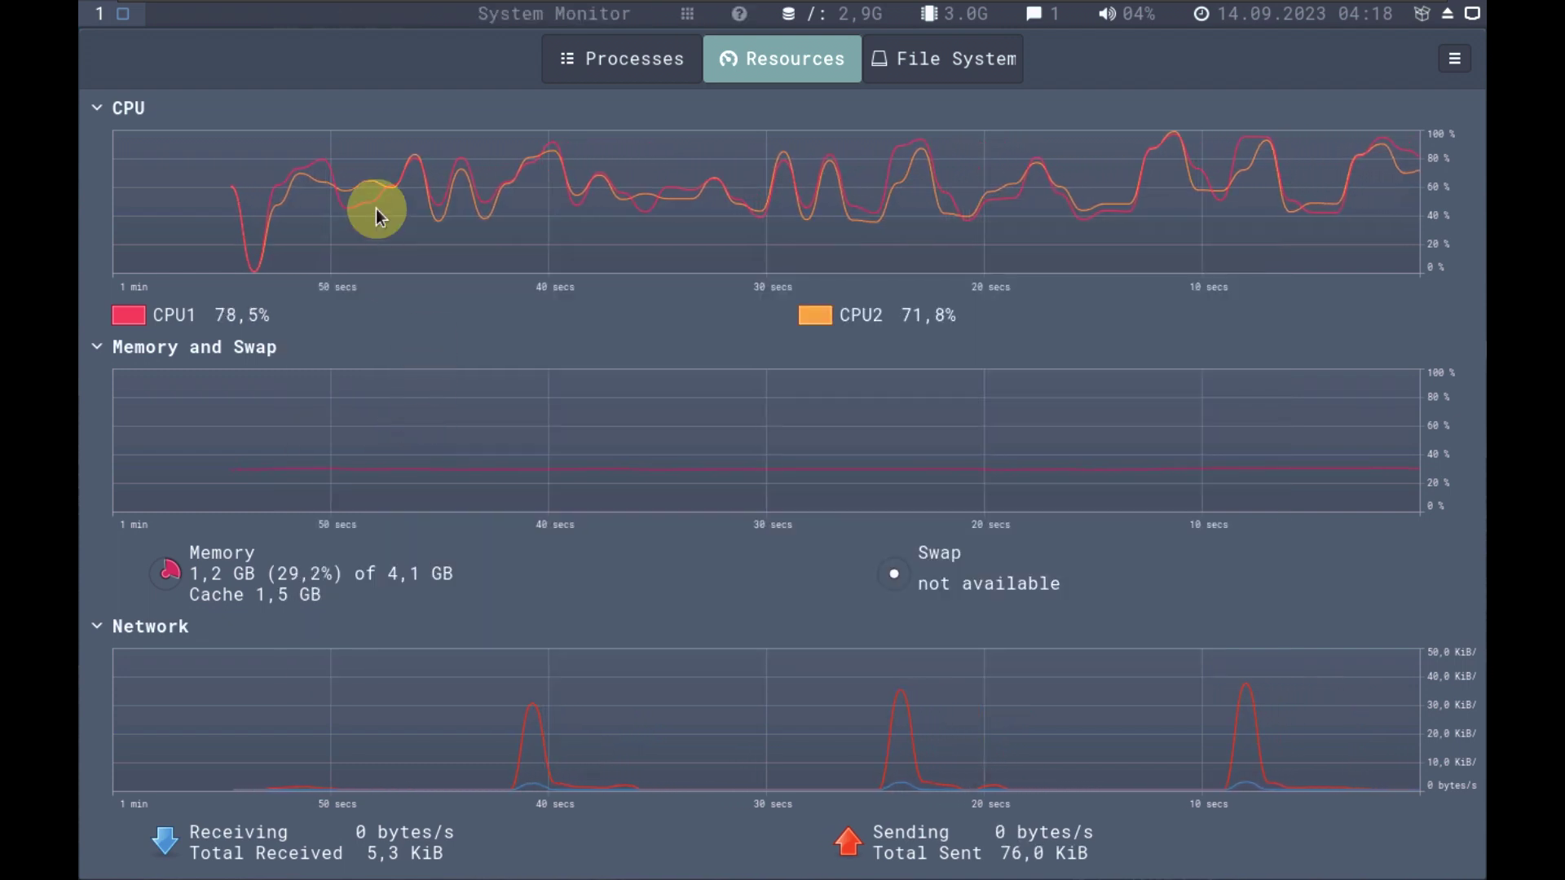
Turn off Always on Top for System Monitor and scroll the Settings list.
right_click(388, 72)
left_click(448, 256)
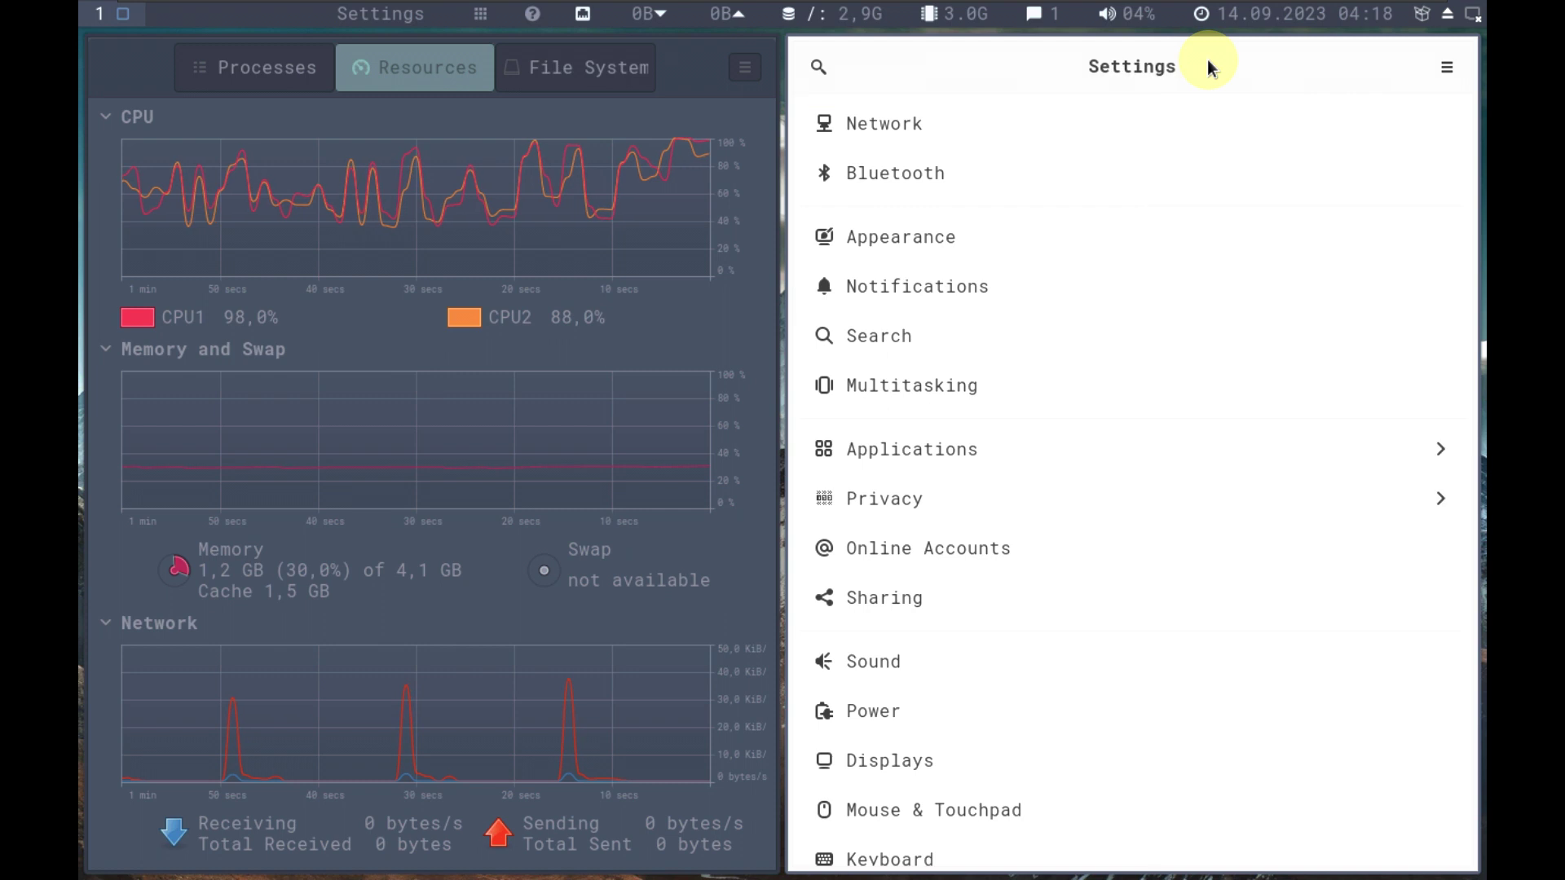
scroll(1033, 244, "down", 10)
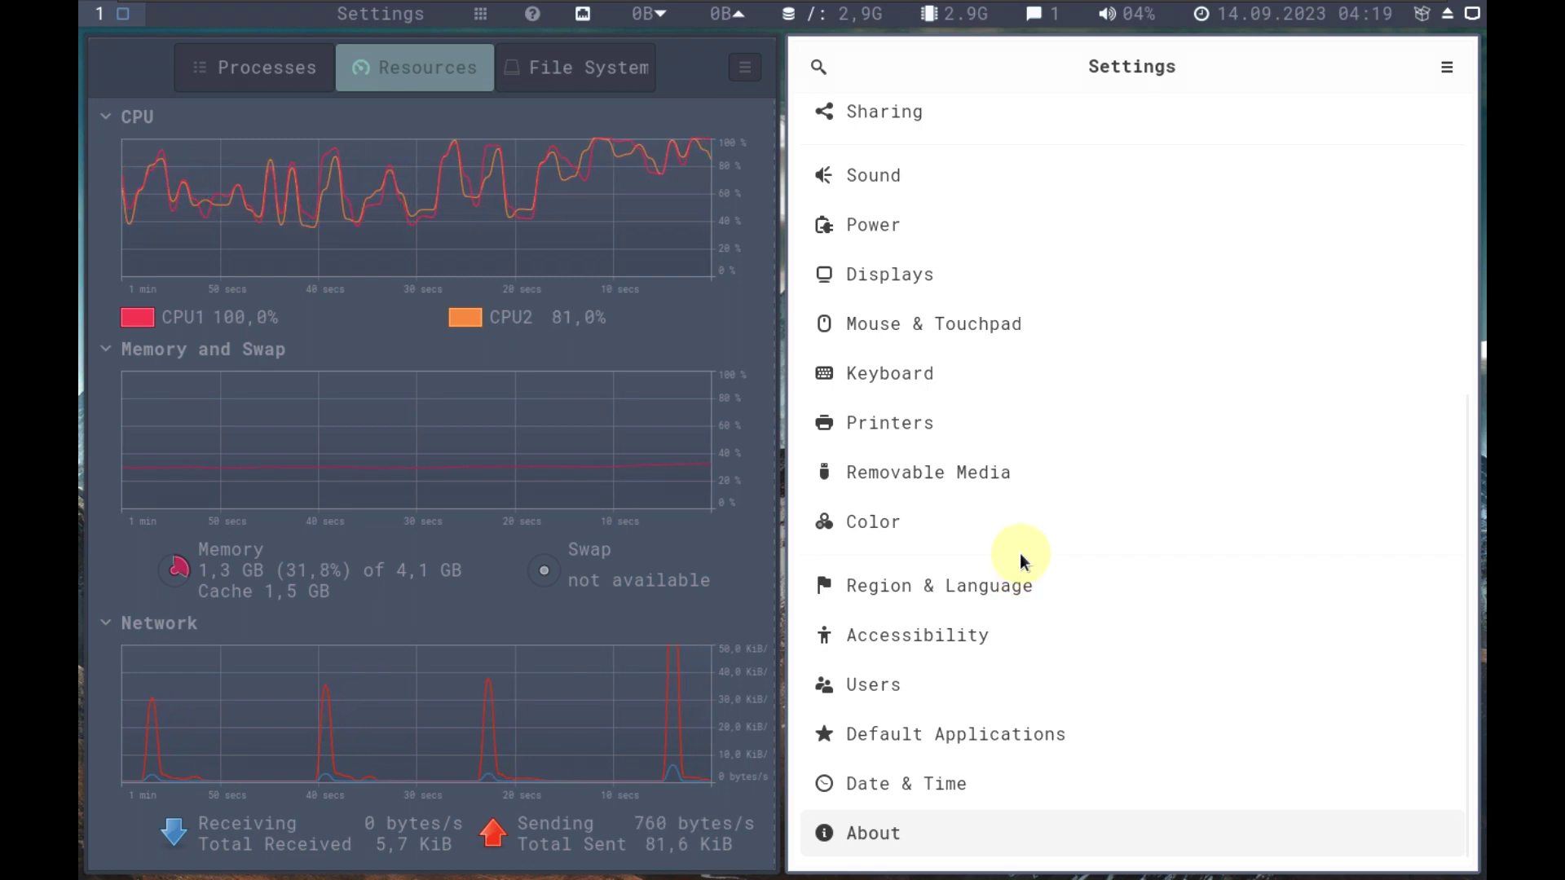
Open the About system details page, then go back to the categories list.
key("Return")
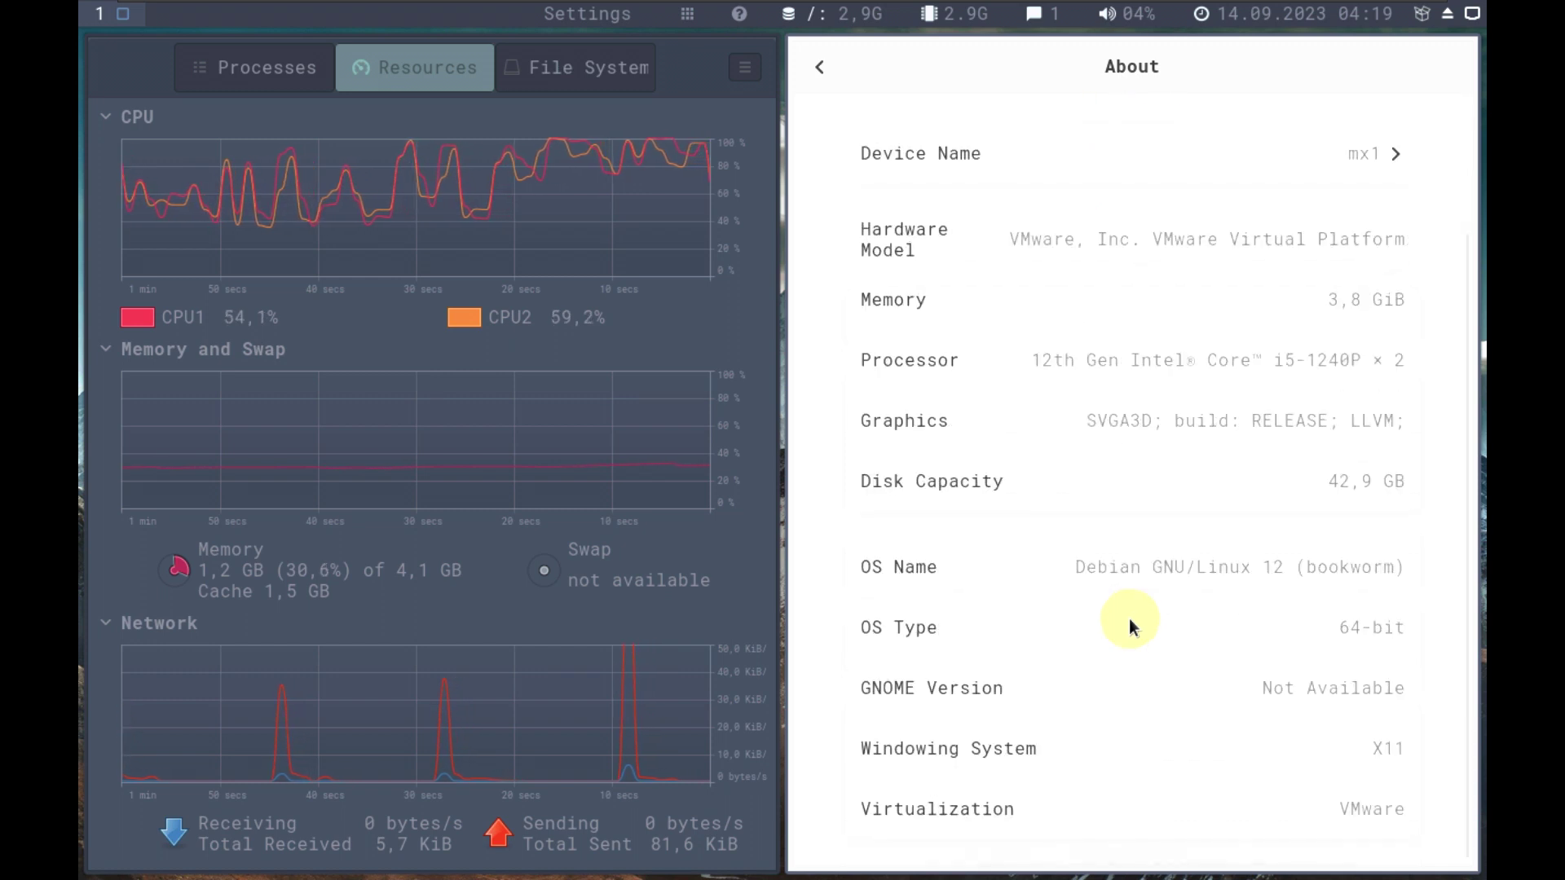
scroll(1128, 626, "up", 3)
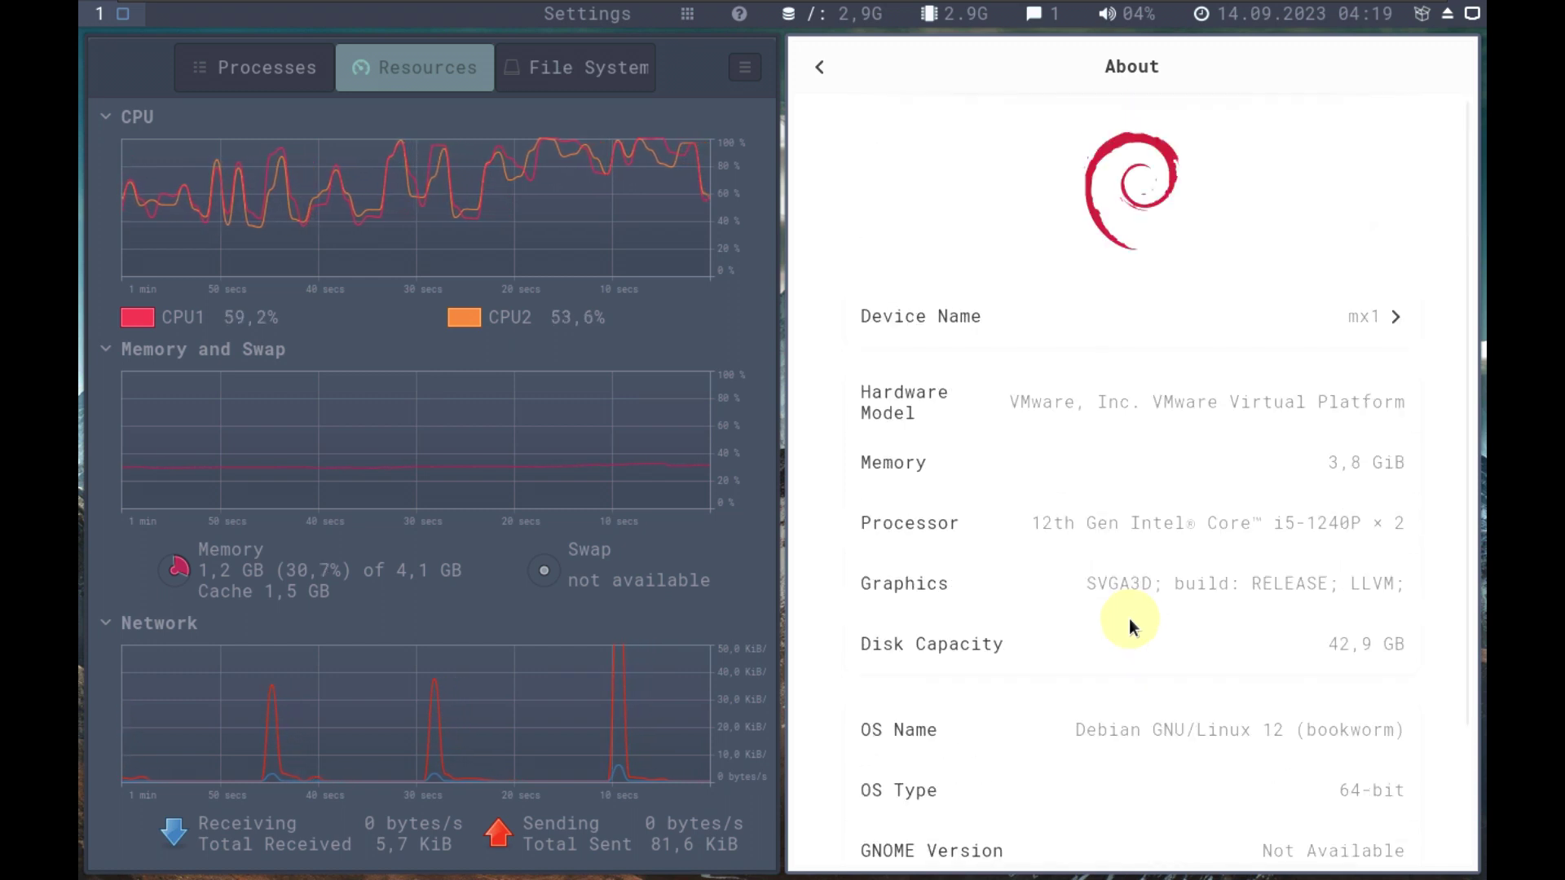
left_click(819, 67)
Switch the Displays resolution to 1920 × 1080 (16:9), apply it and keep the changes.
left_click(946, 292)
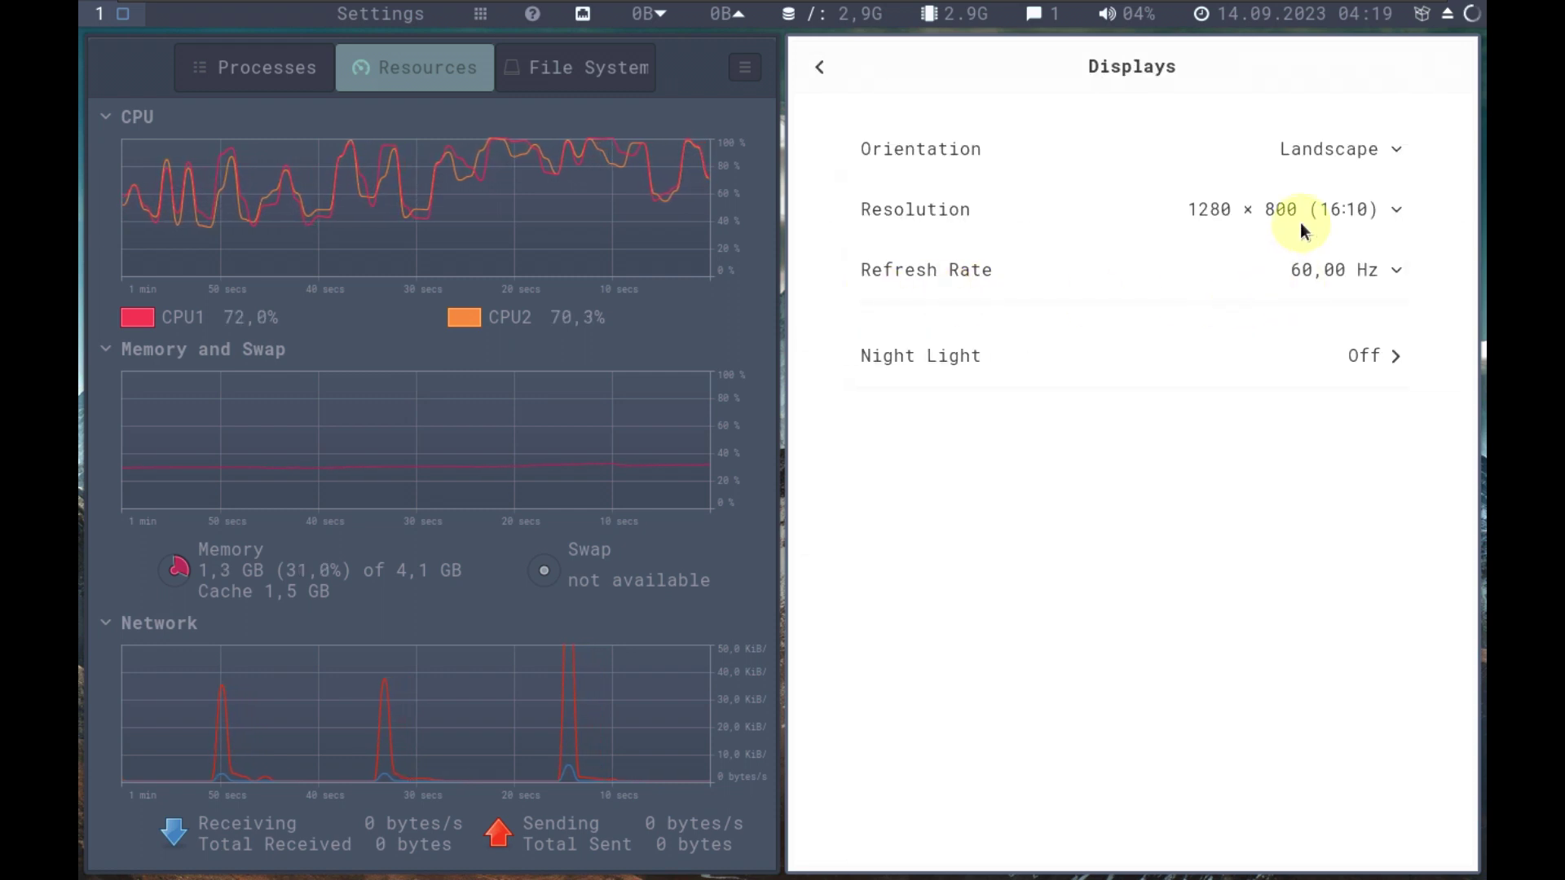
left_click(1300, 224)
scroll(1248, 438, "up", 5)
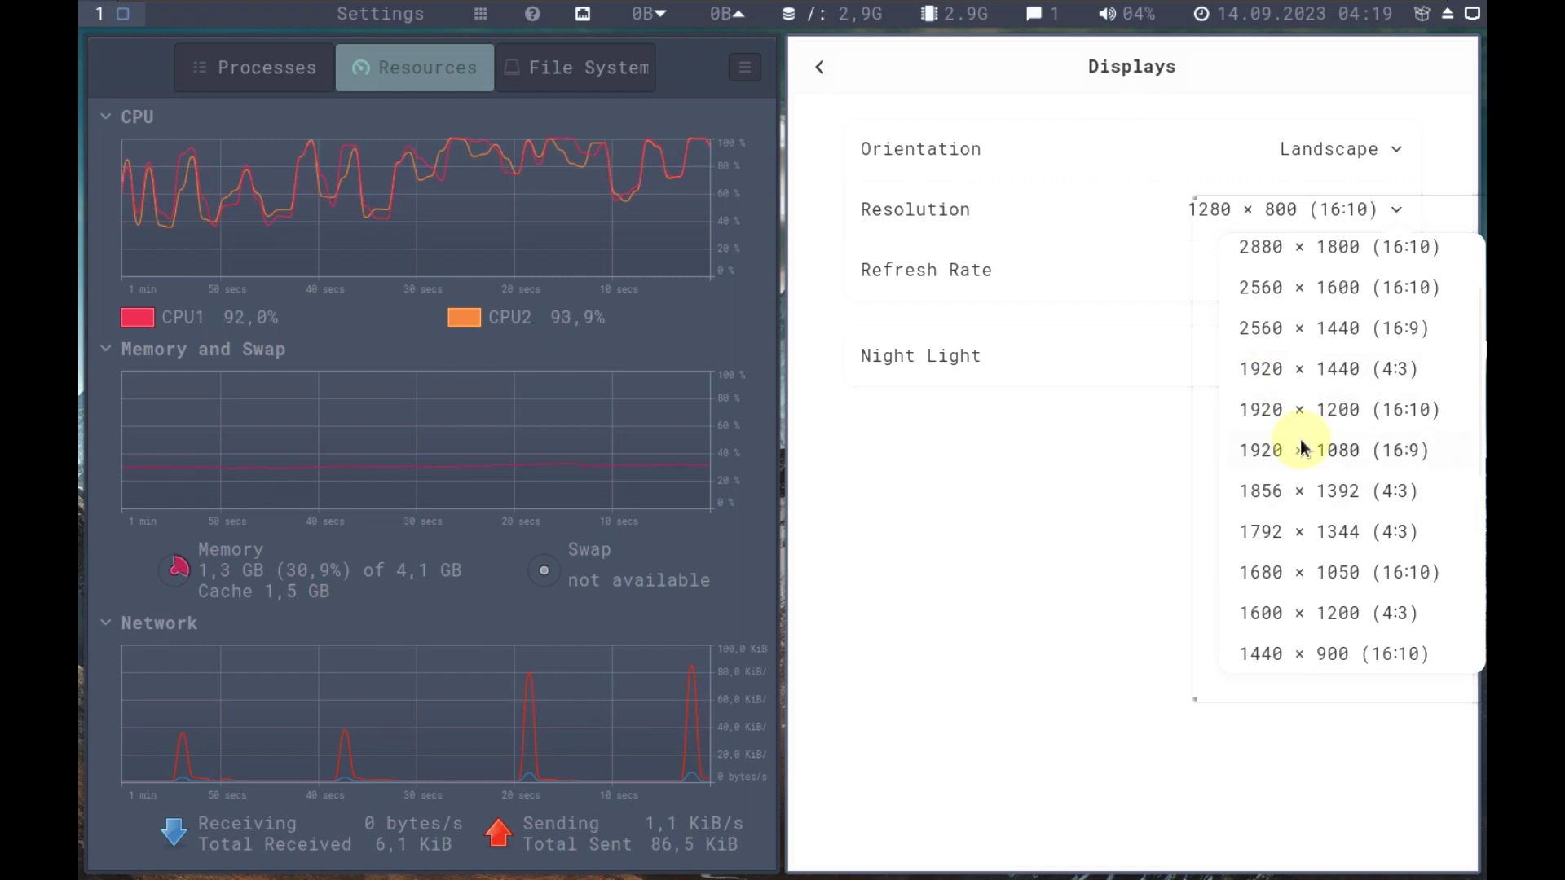
left_click(1301, 448)
left_click(1412, 72)
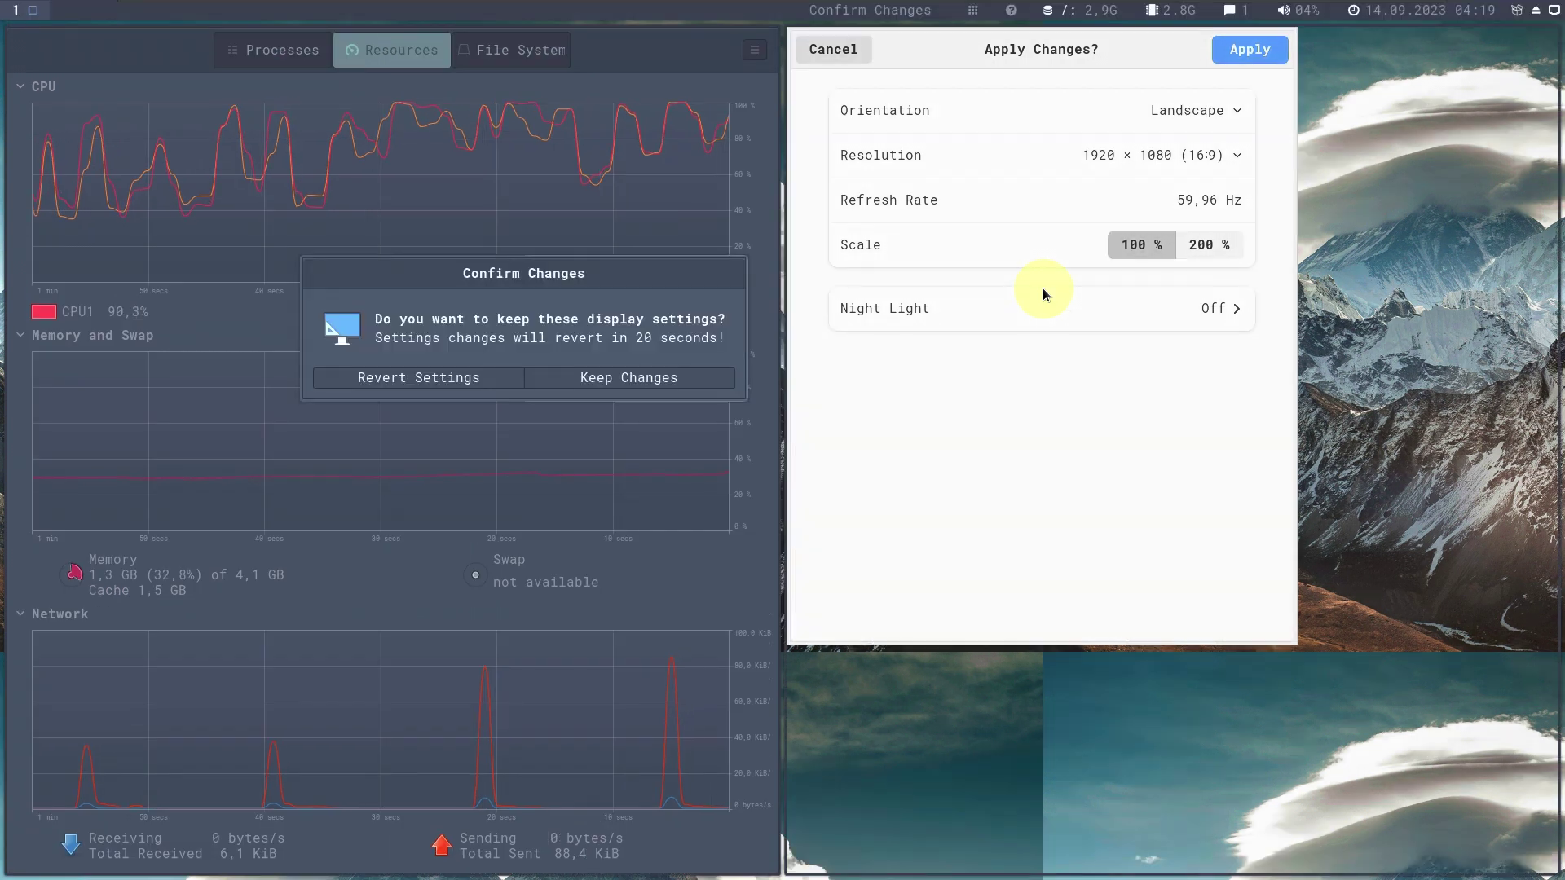
left_click(623, 380)
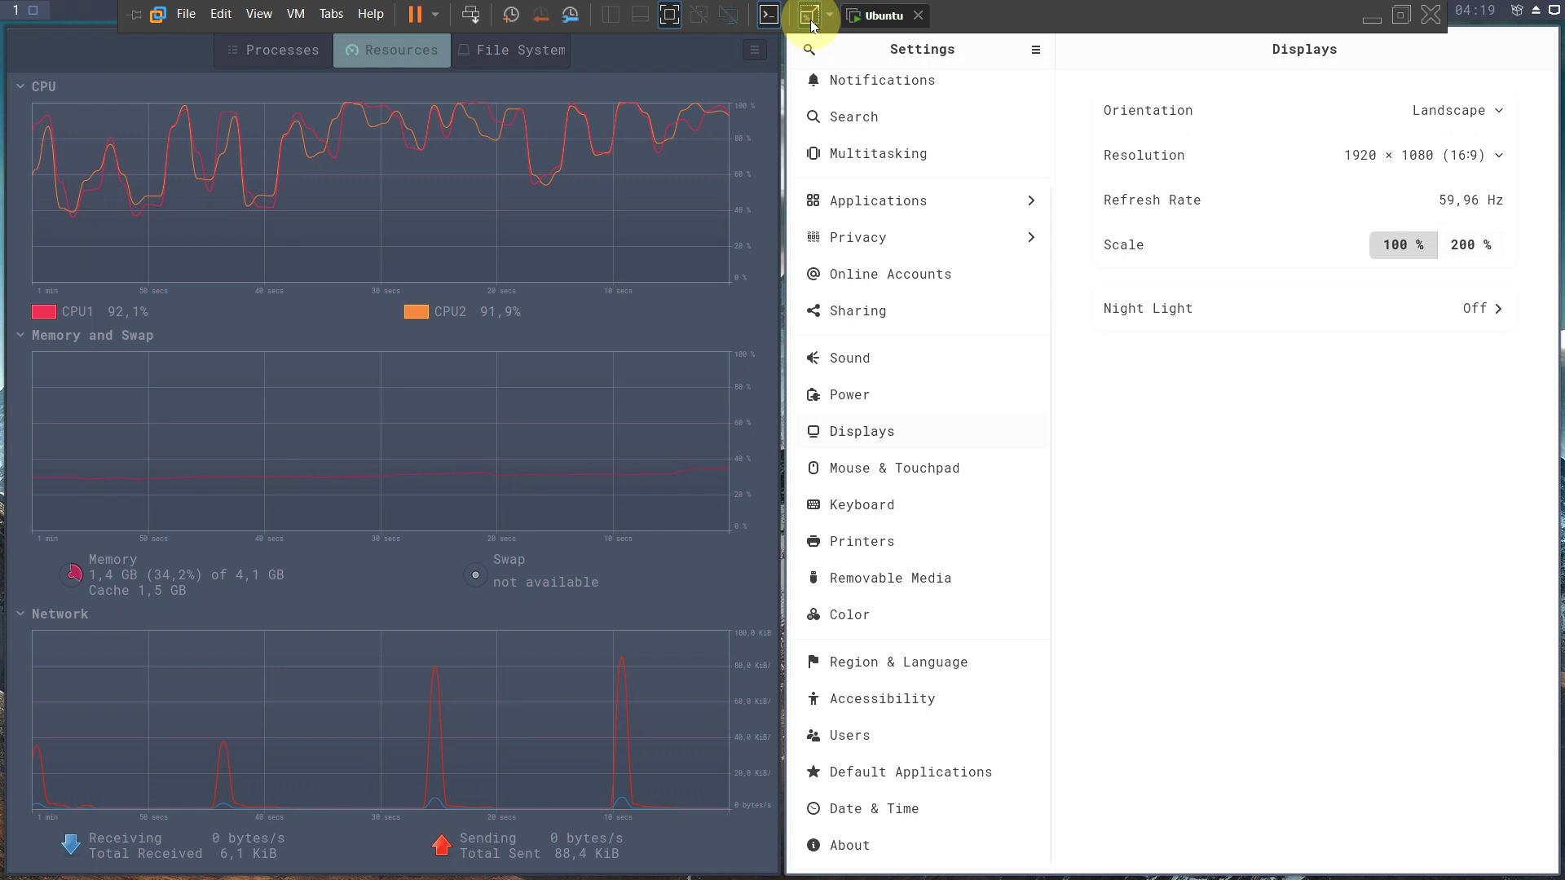
Visit the Network, Bluetooth and Power pages, leaving screen blank at 15 minutes.
scroll(989, 451, "up", 3)
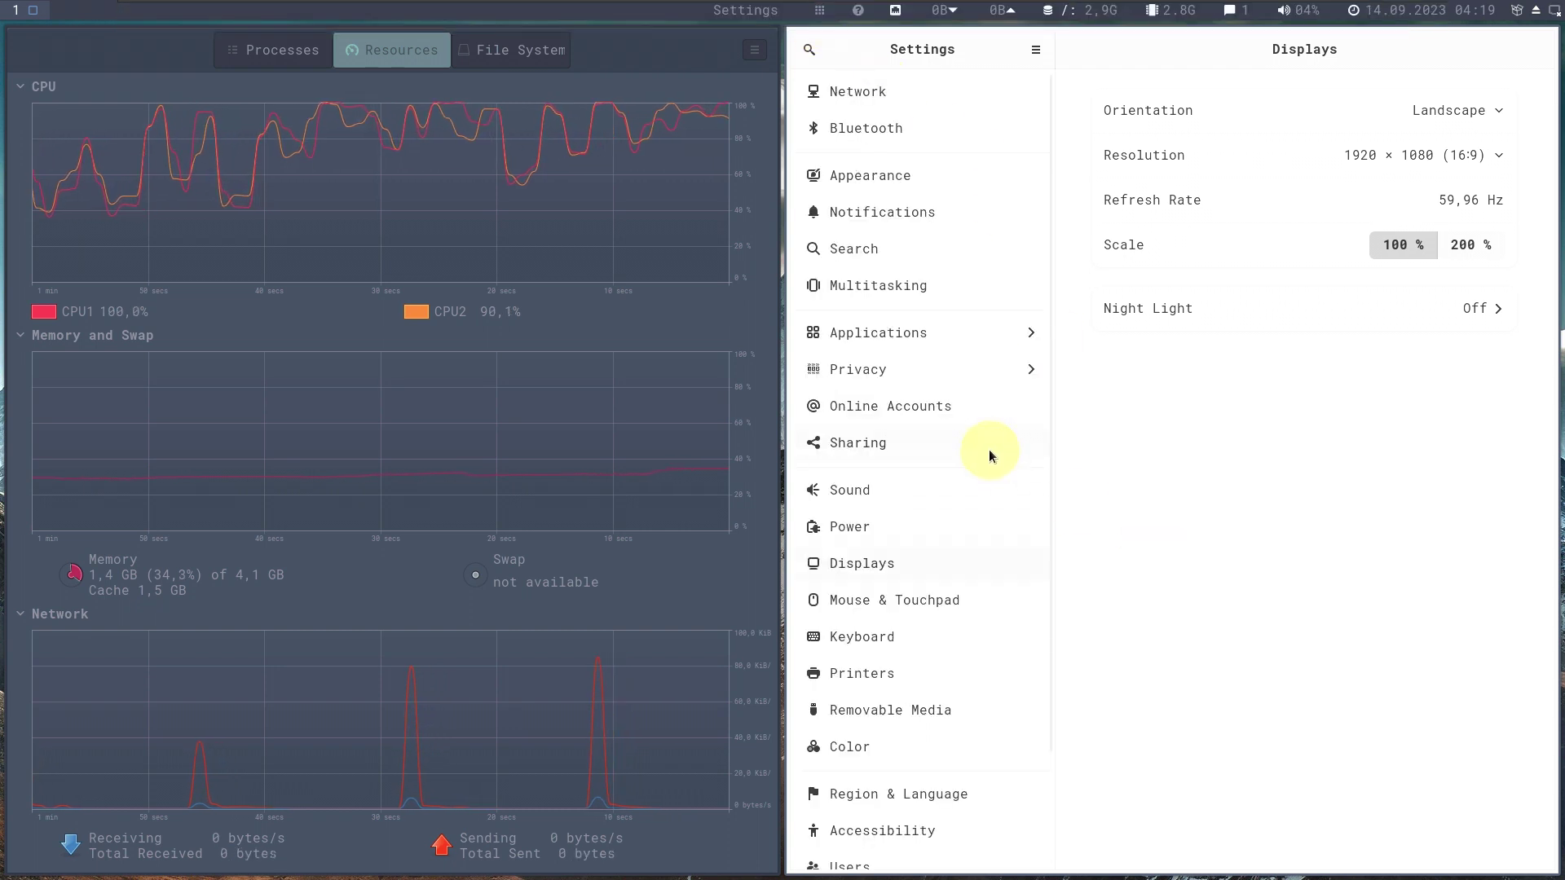
left_click(913, 105)
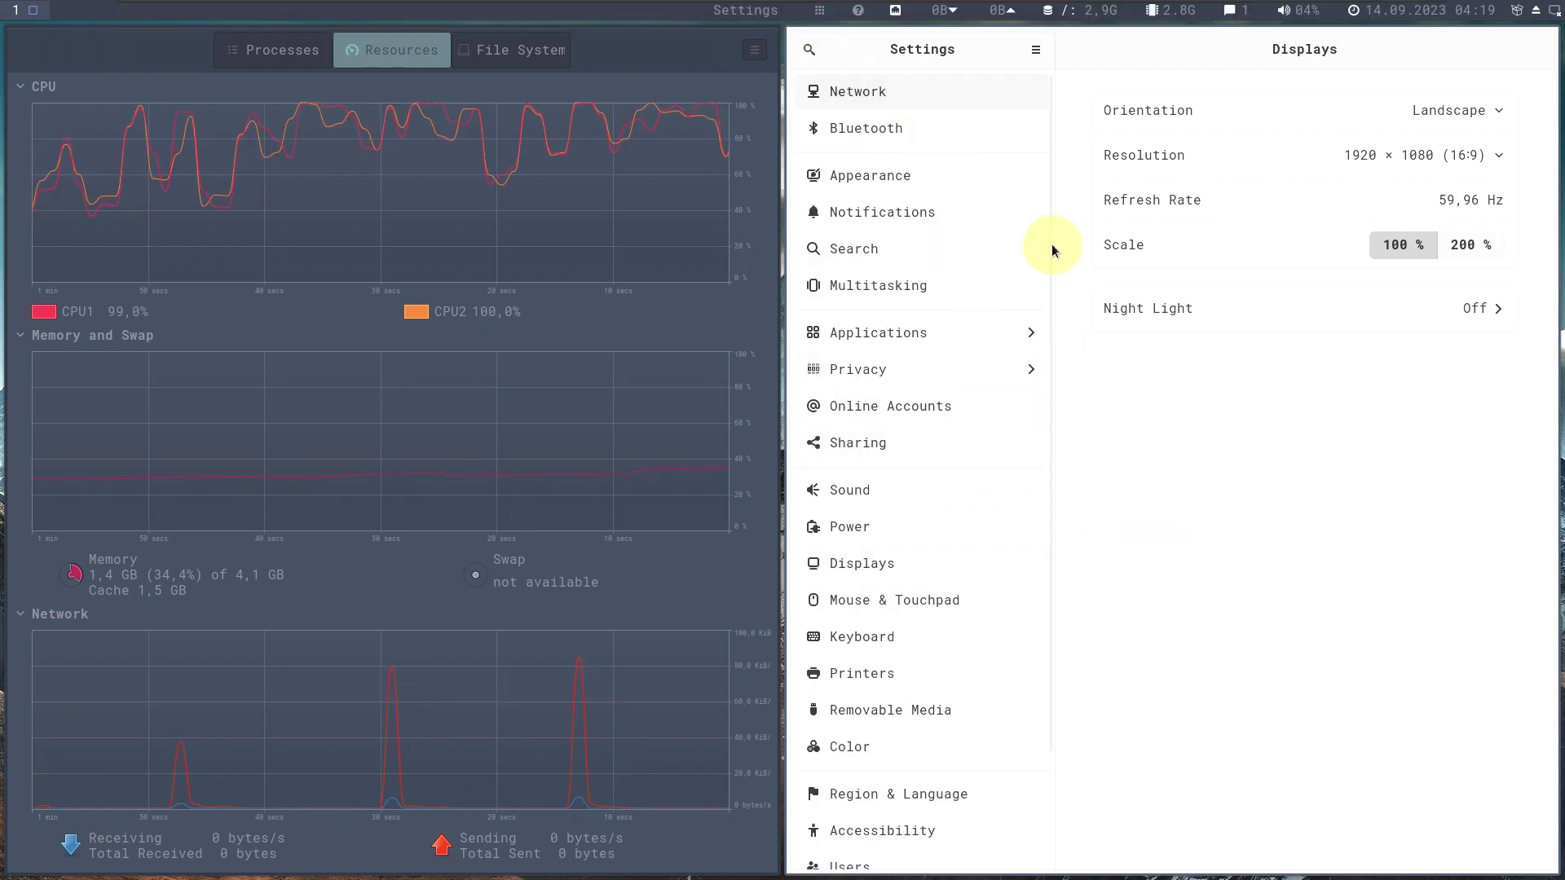
left_click(995, 130)
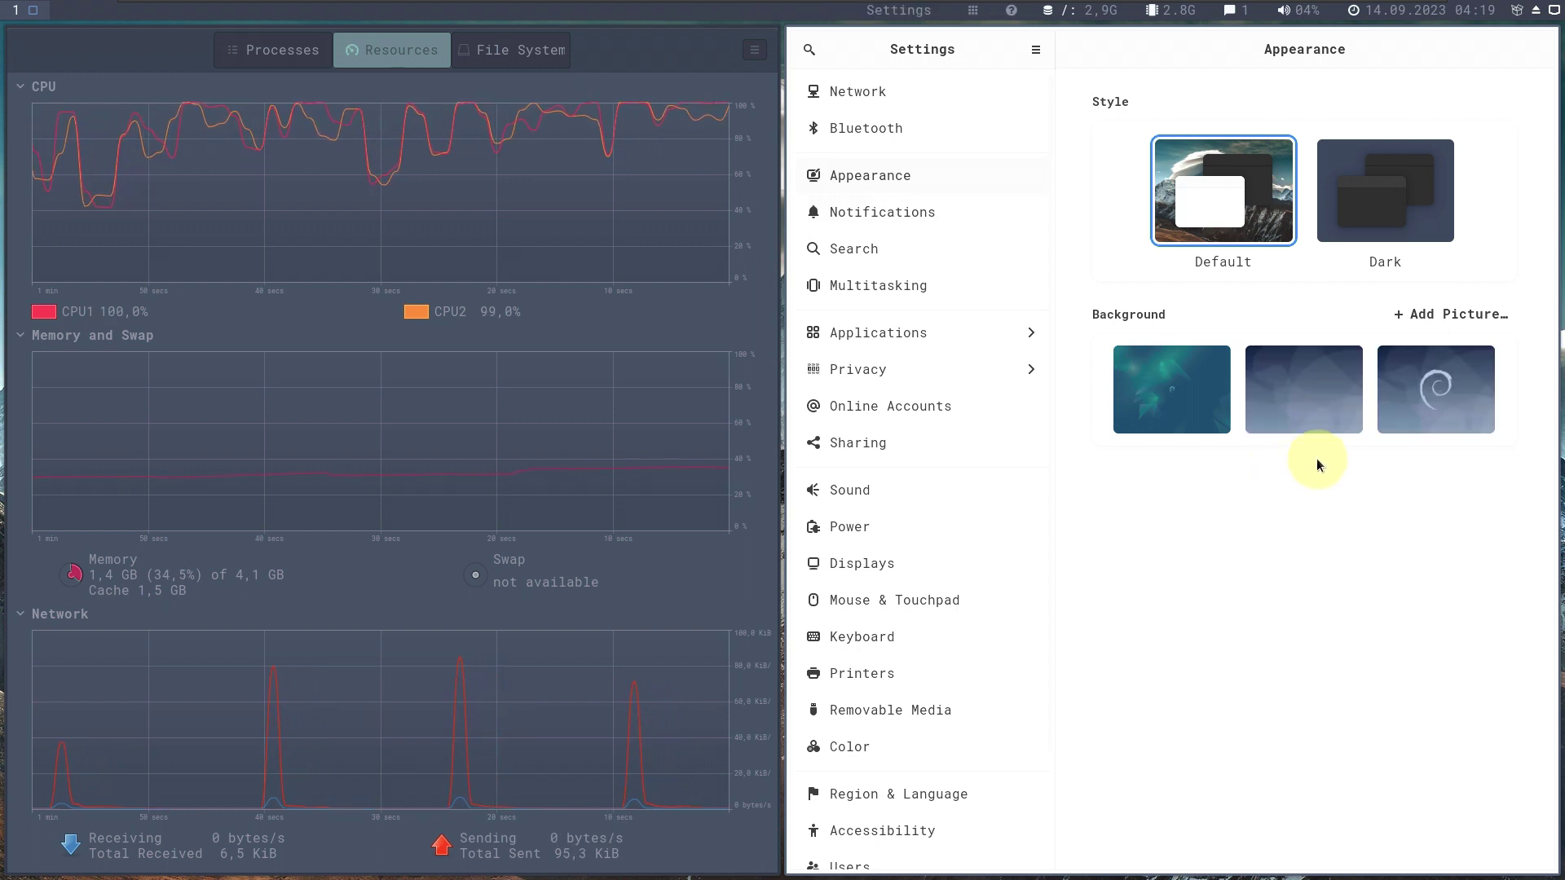
left_click(935, 524)
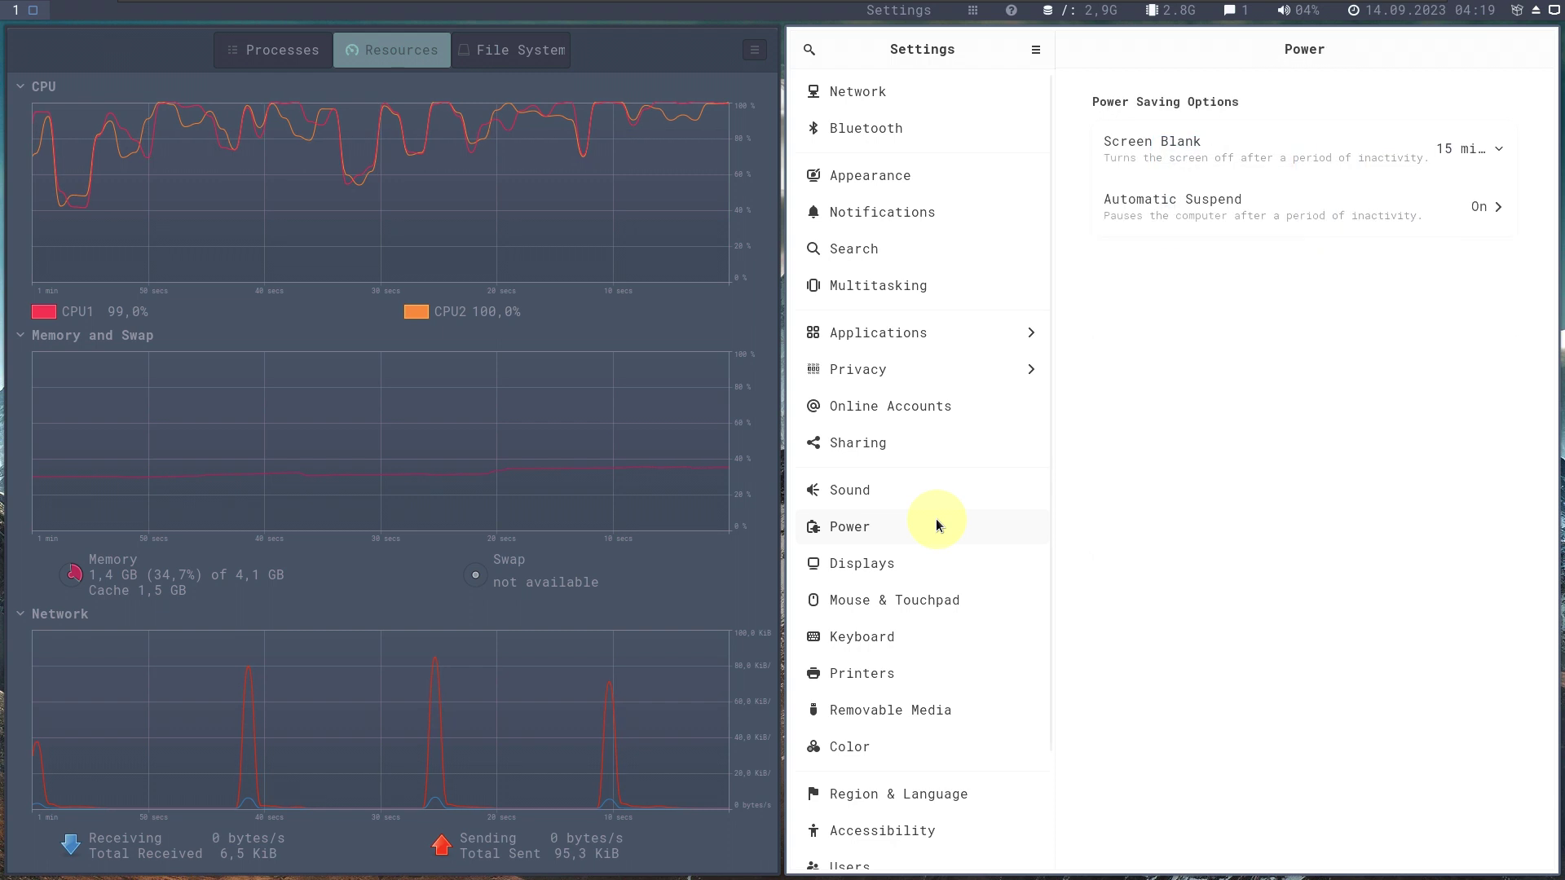
left_click(1504, 149)
left_click(1317, 621)
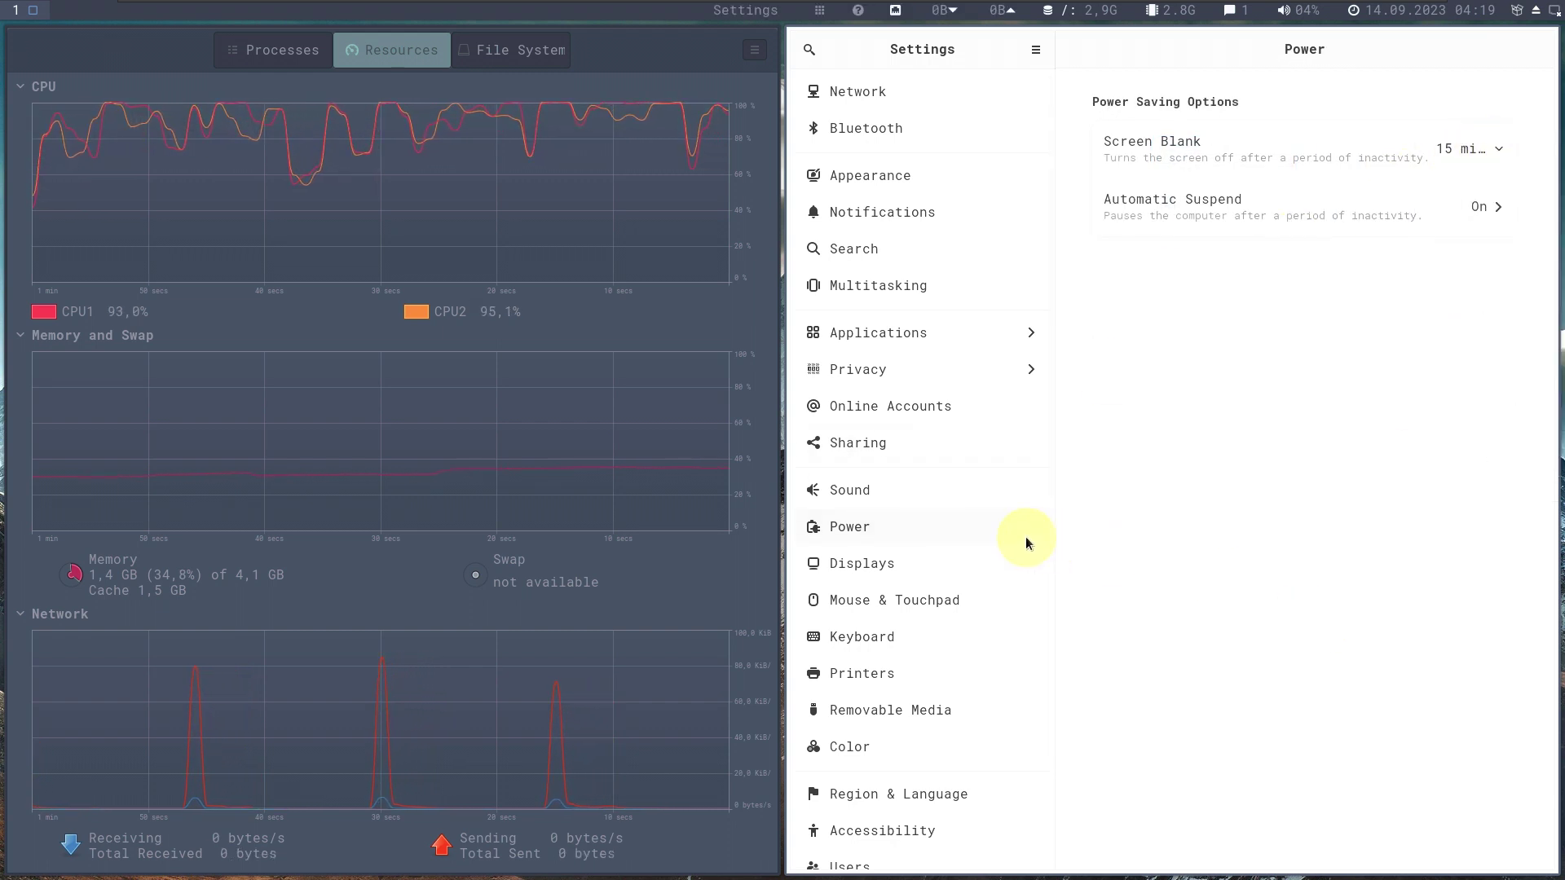
Browse the Sound, Accessibility, Printers and Mouse & Touchpad pages, then close Settings.
left_click(903, 502)
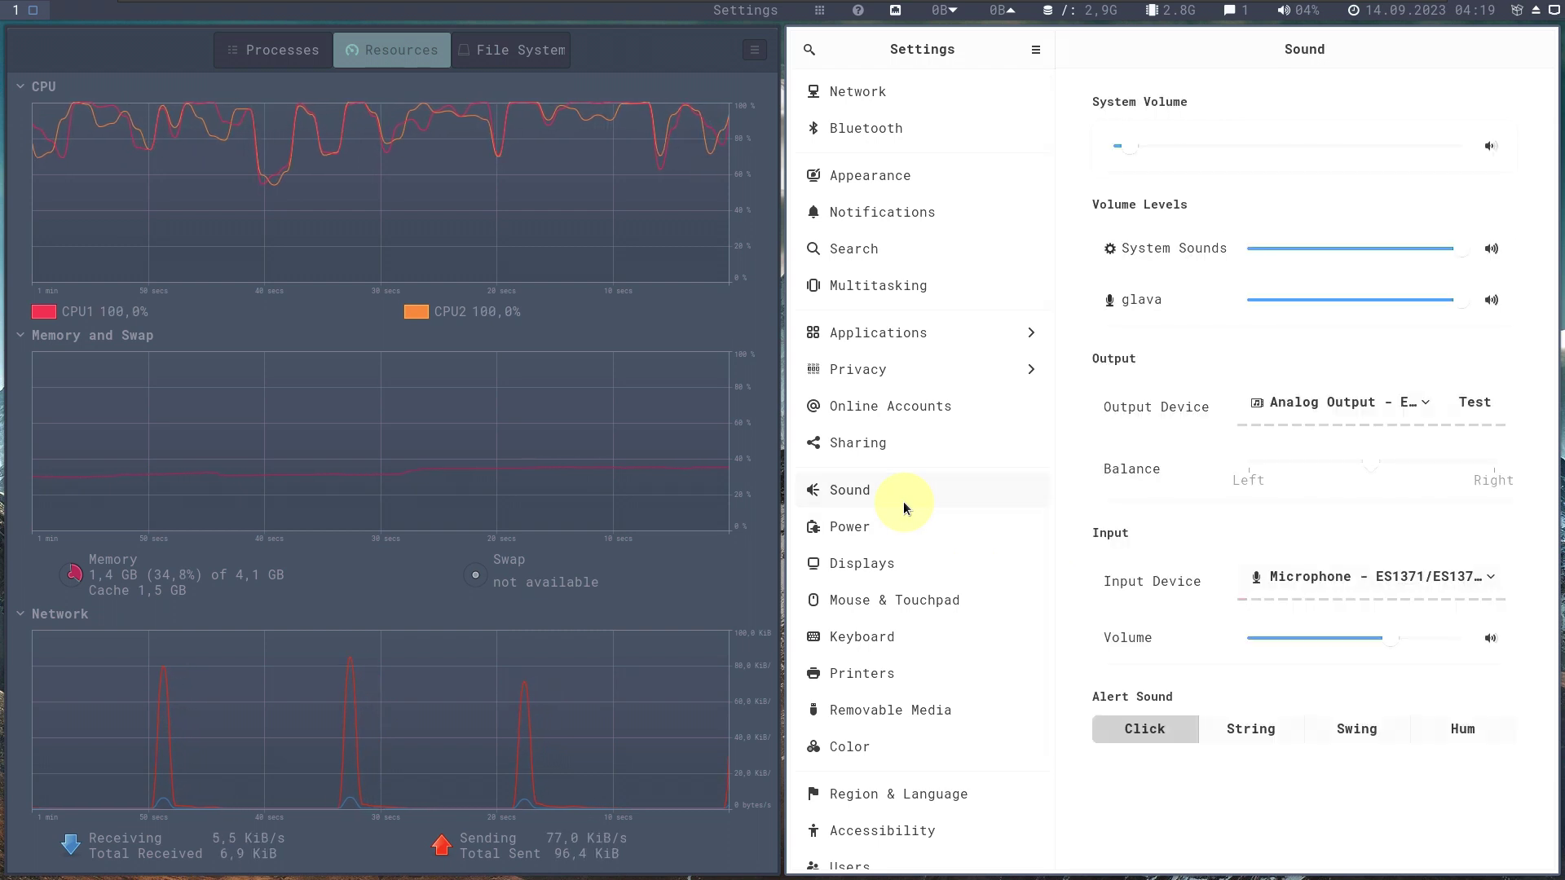
scroll(902, 538, "down", 3)
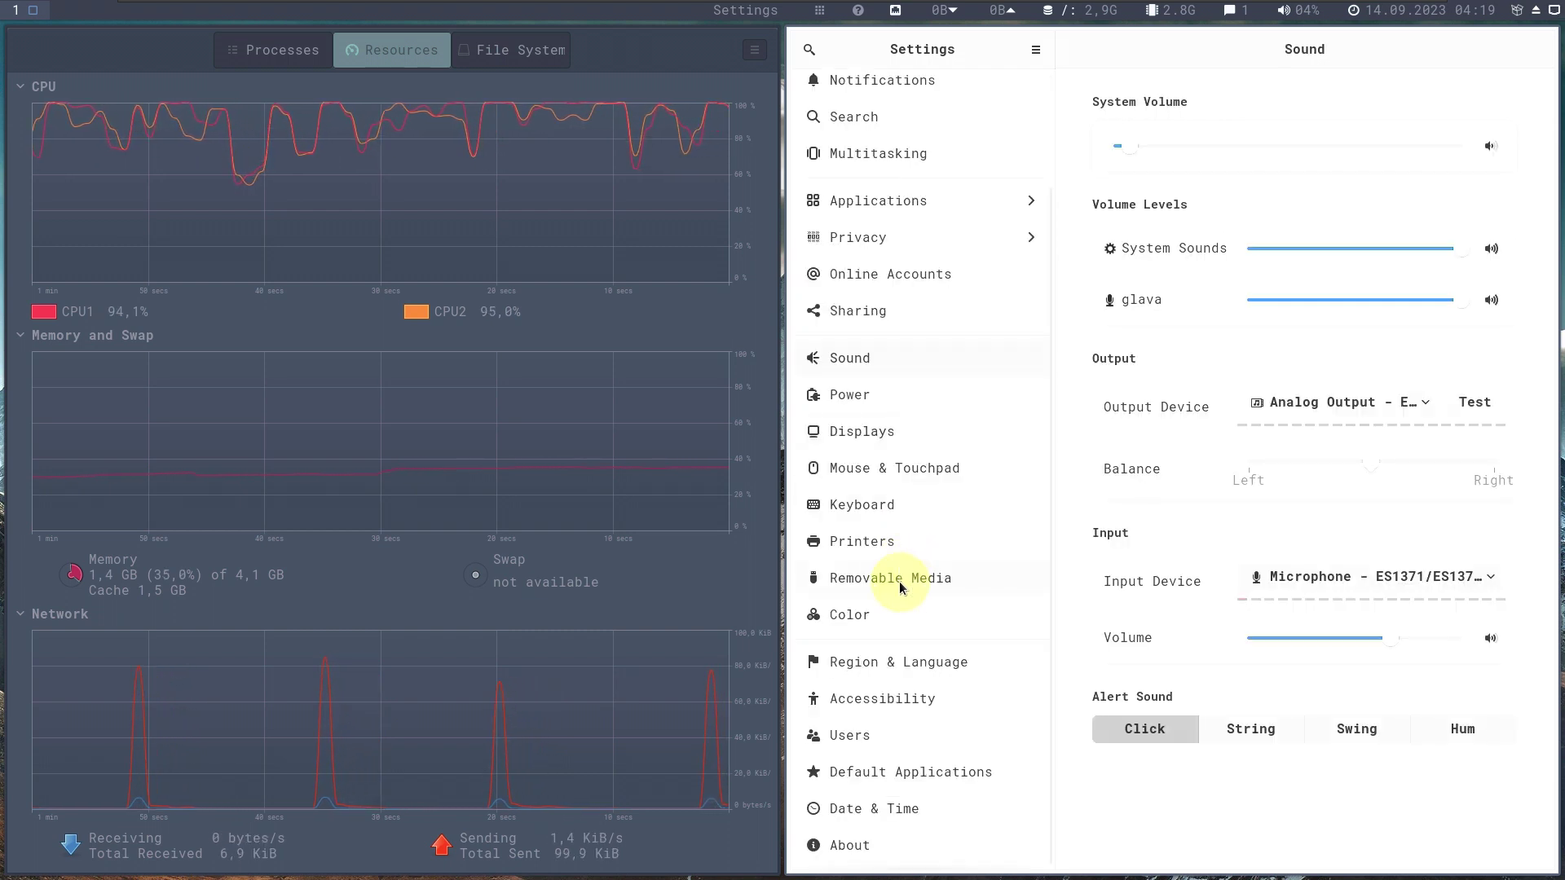
left_click(882, 698)
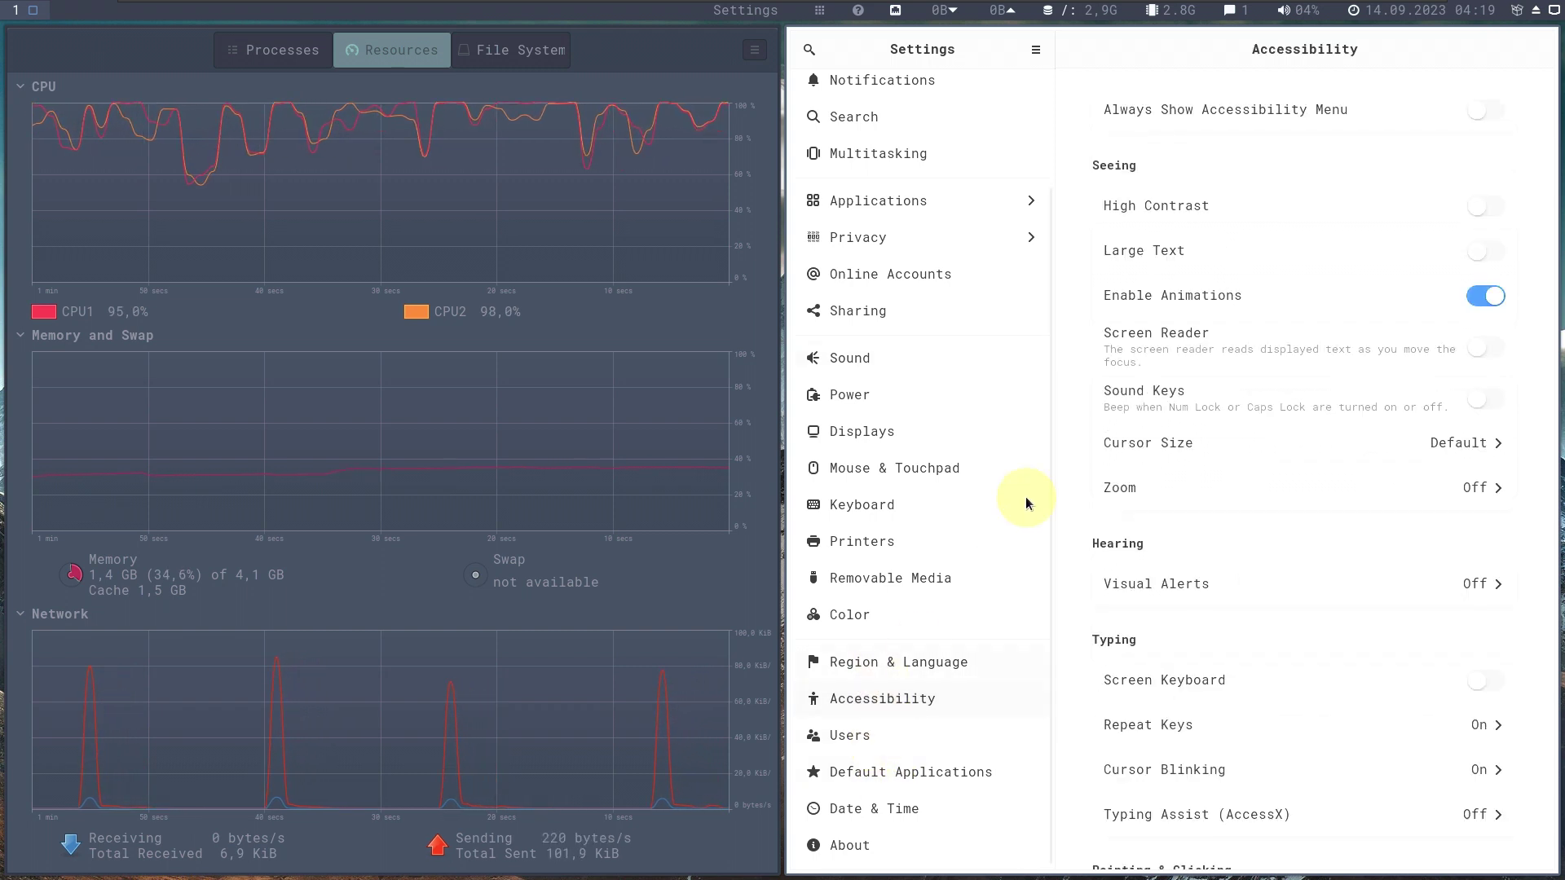
scroll(1059, 473, "down", 3)
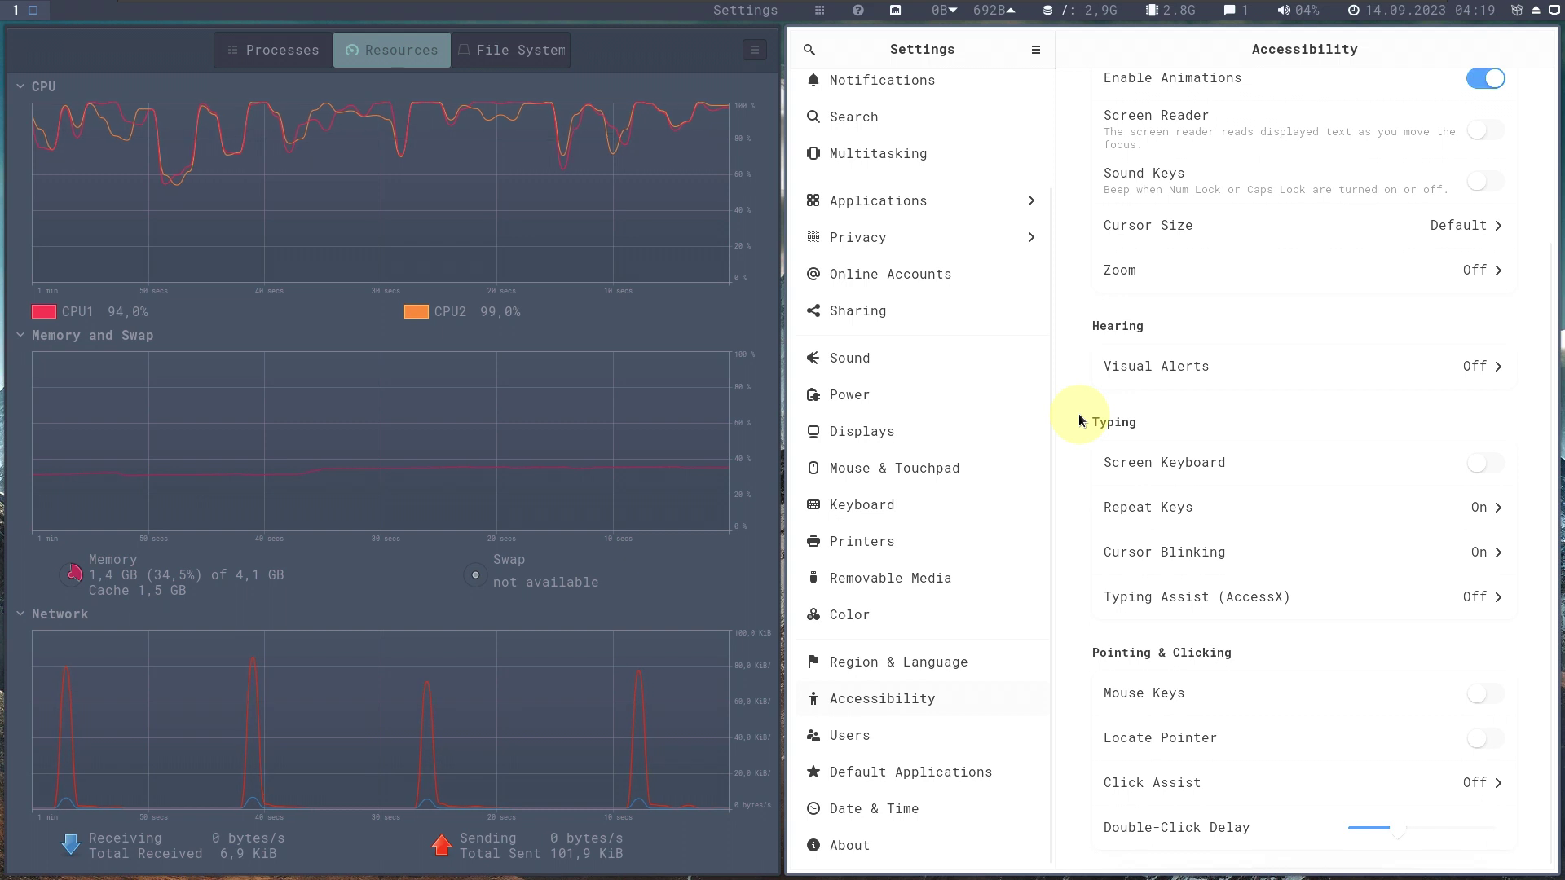
scroll(1079, 413, "up", 3)
left_click(901, 526)
left_click(928, 466)
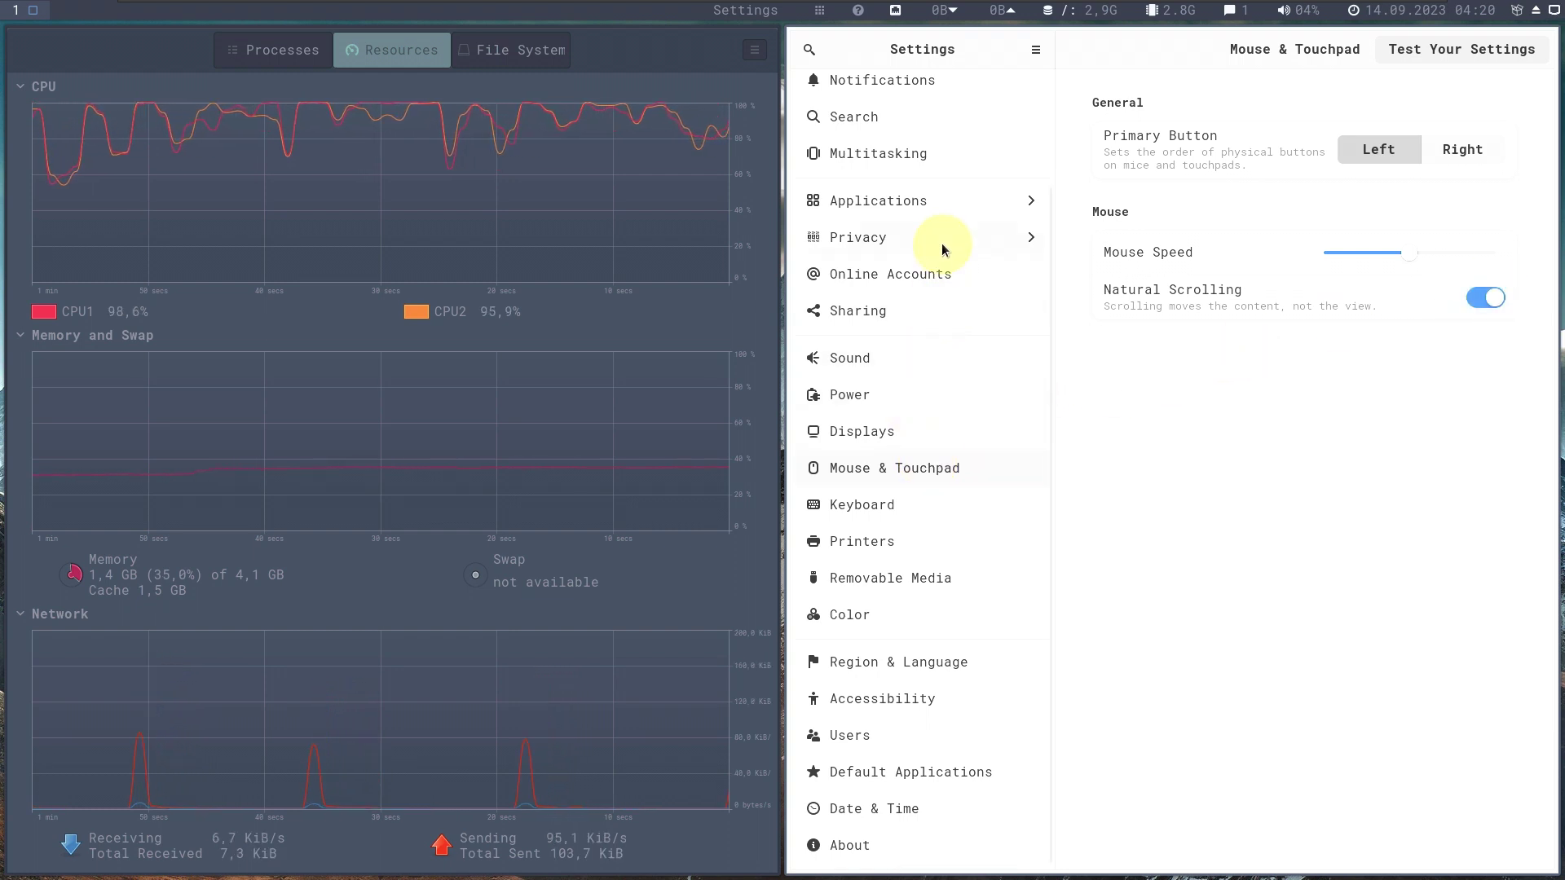
scroll(937, 326, "up", 3)
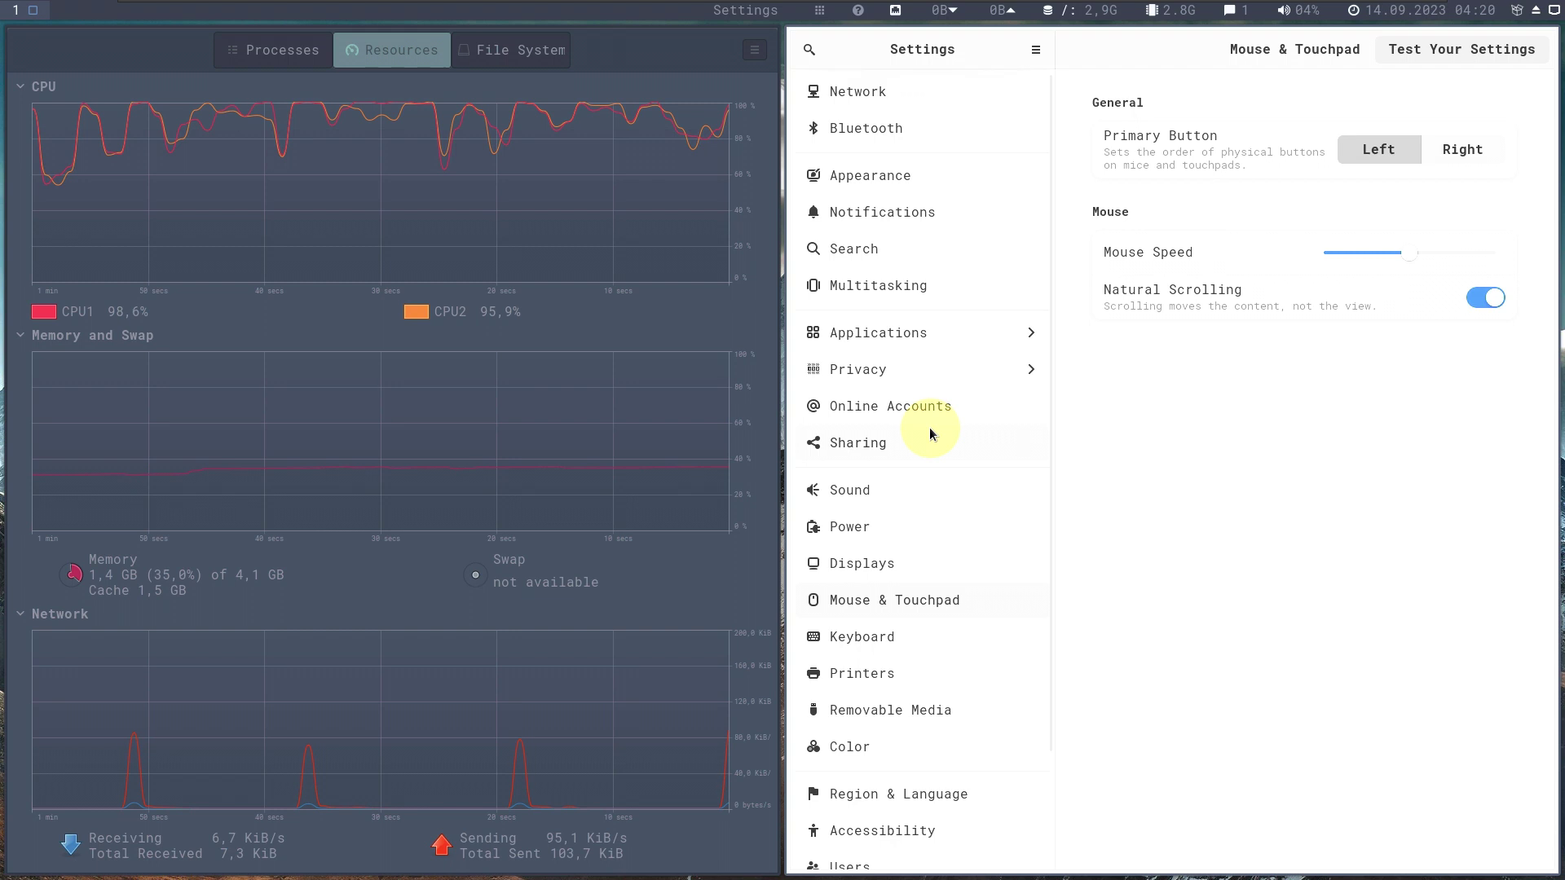
right_click(1104, 48)
left_click(1136, 159)
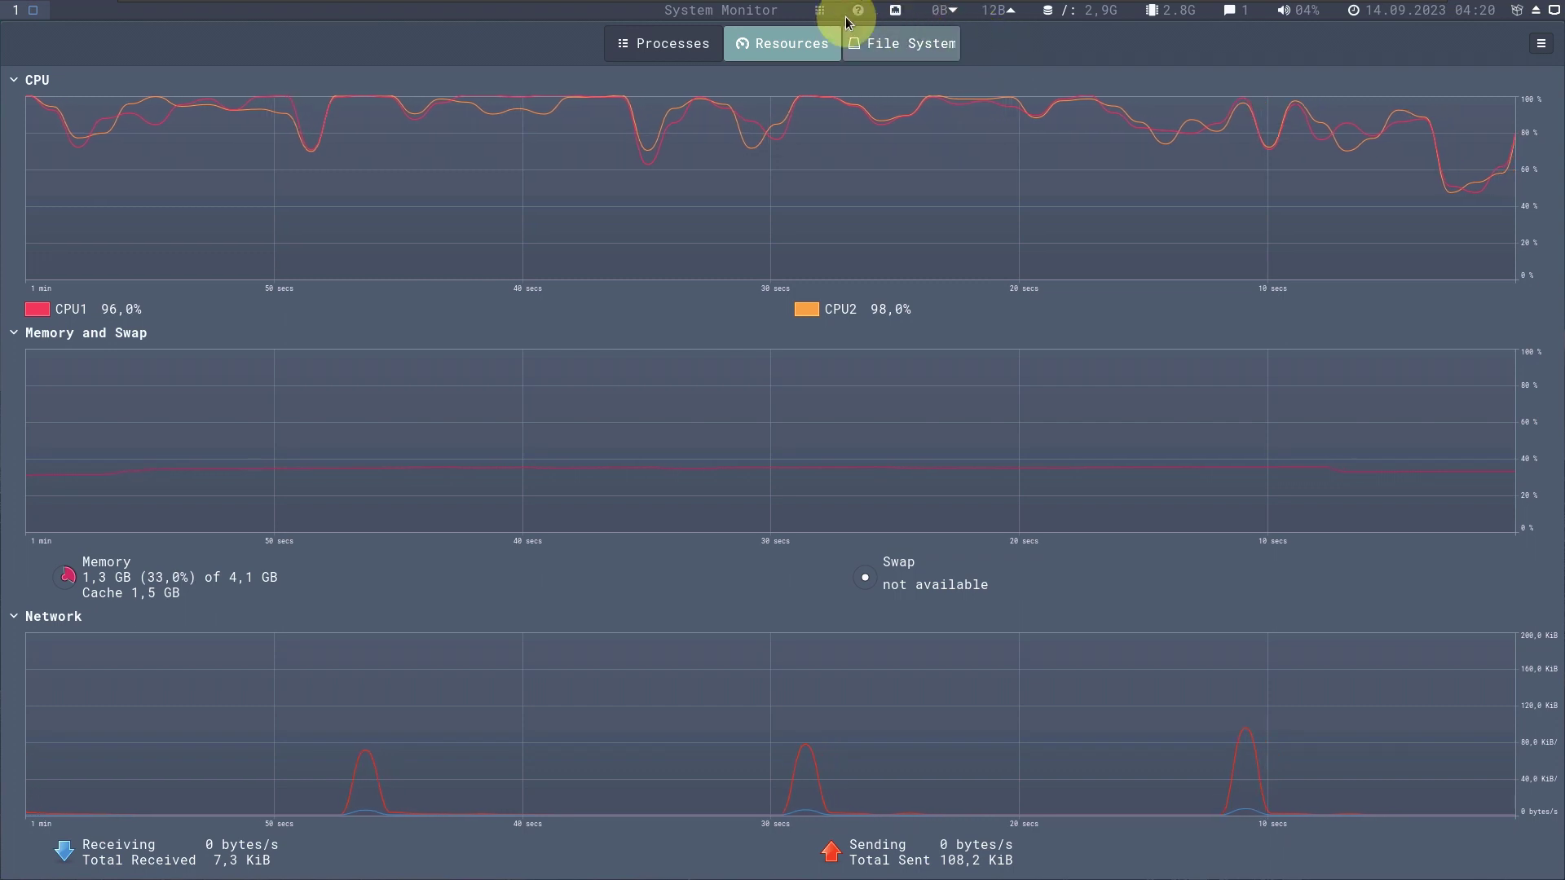
Scroll the launcher's Applications list down to Terminal and launch it.
left_click(820, 11)
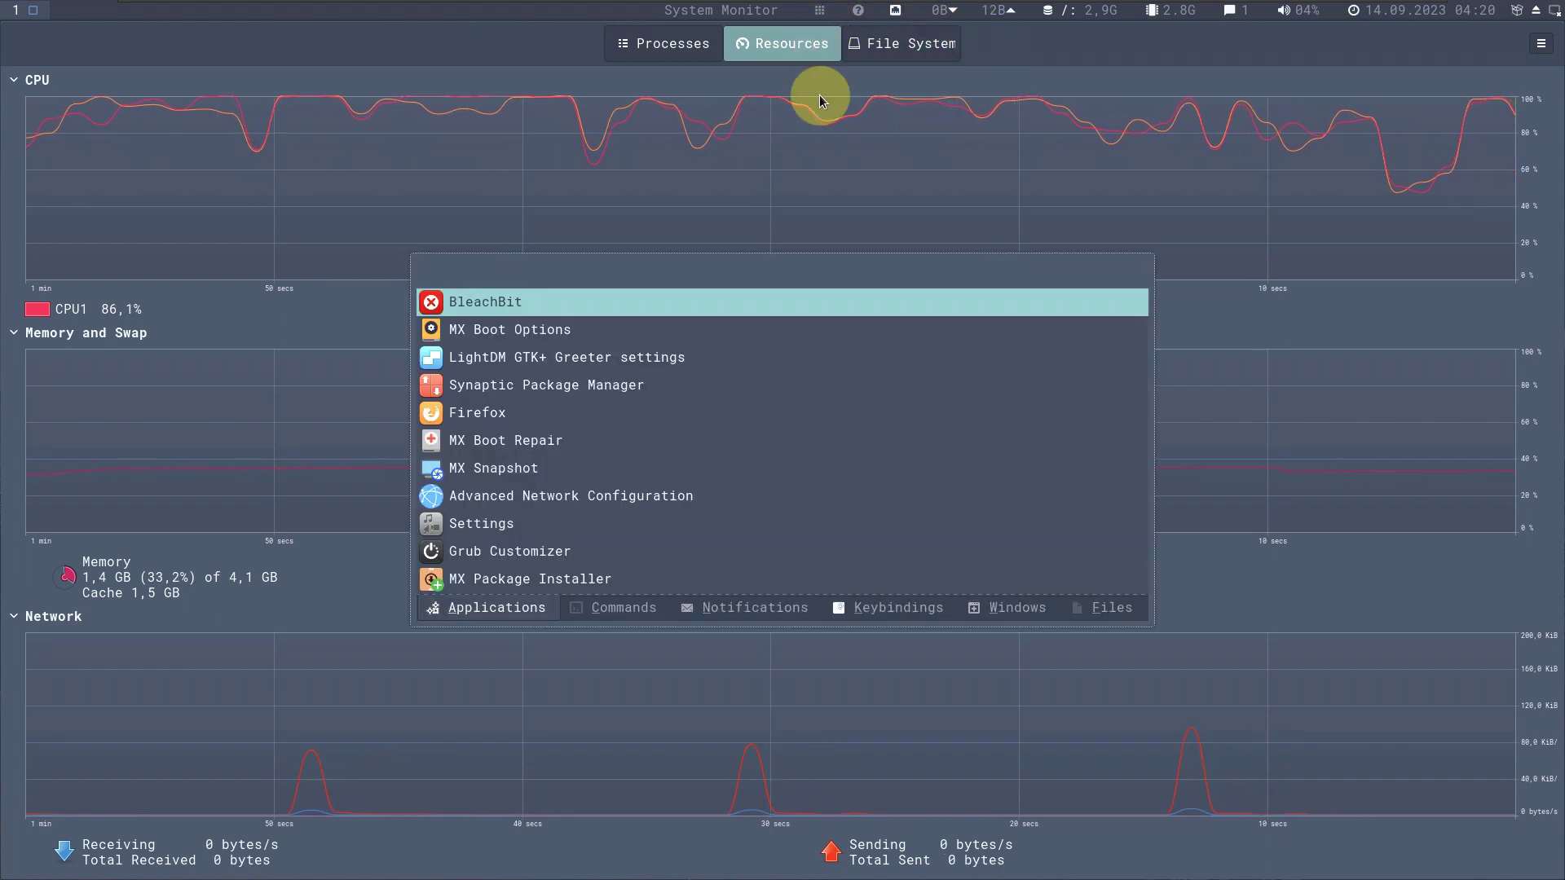
scroll(704, 365, "down", 1)
scroll(704, 365, "down", 3)
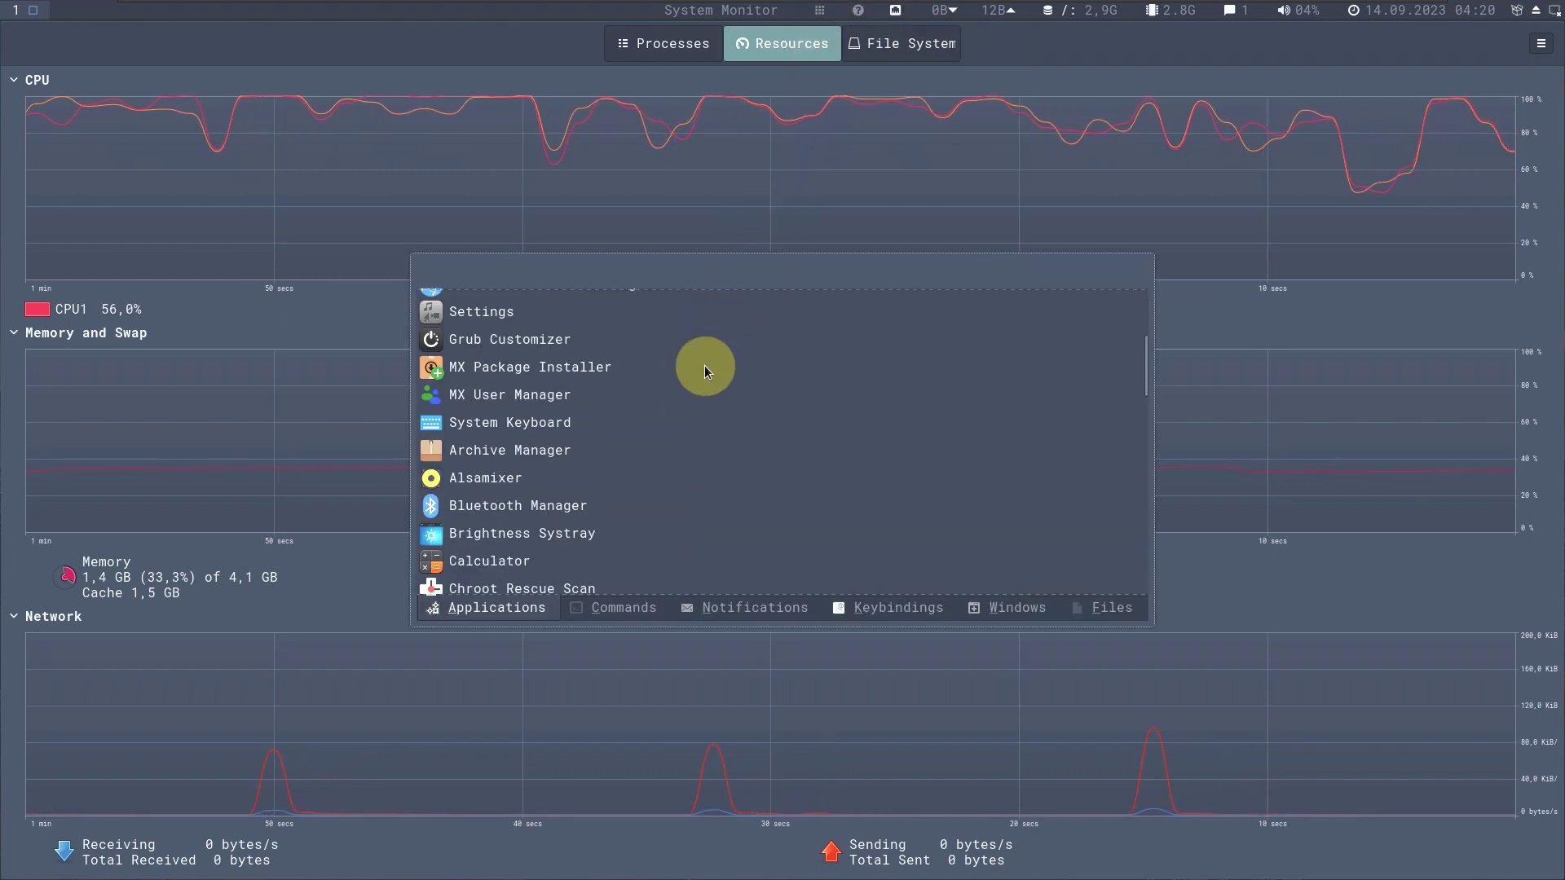
scroll(704, 365, "down", 8)
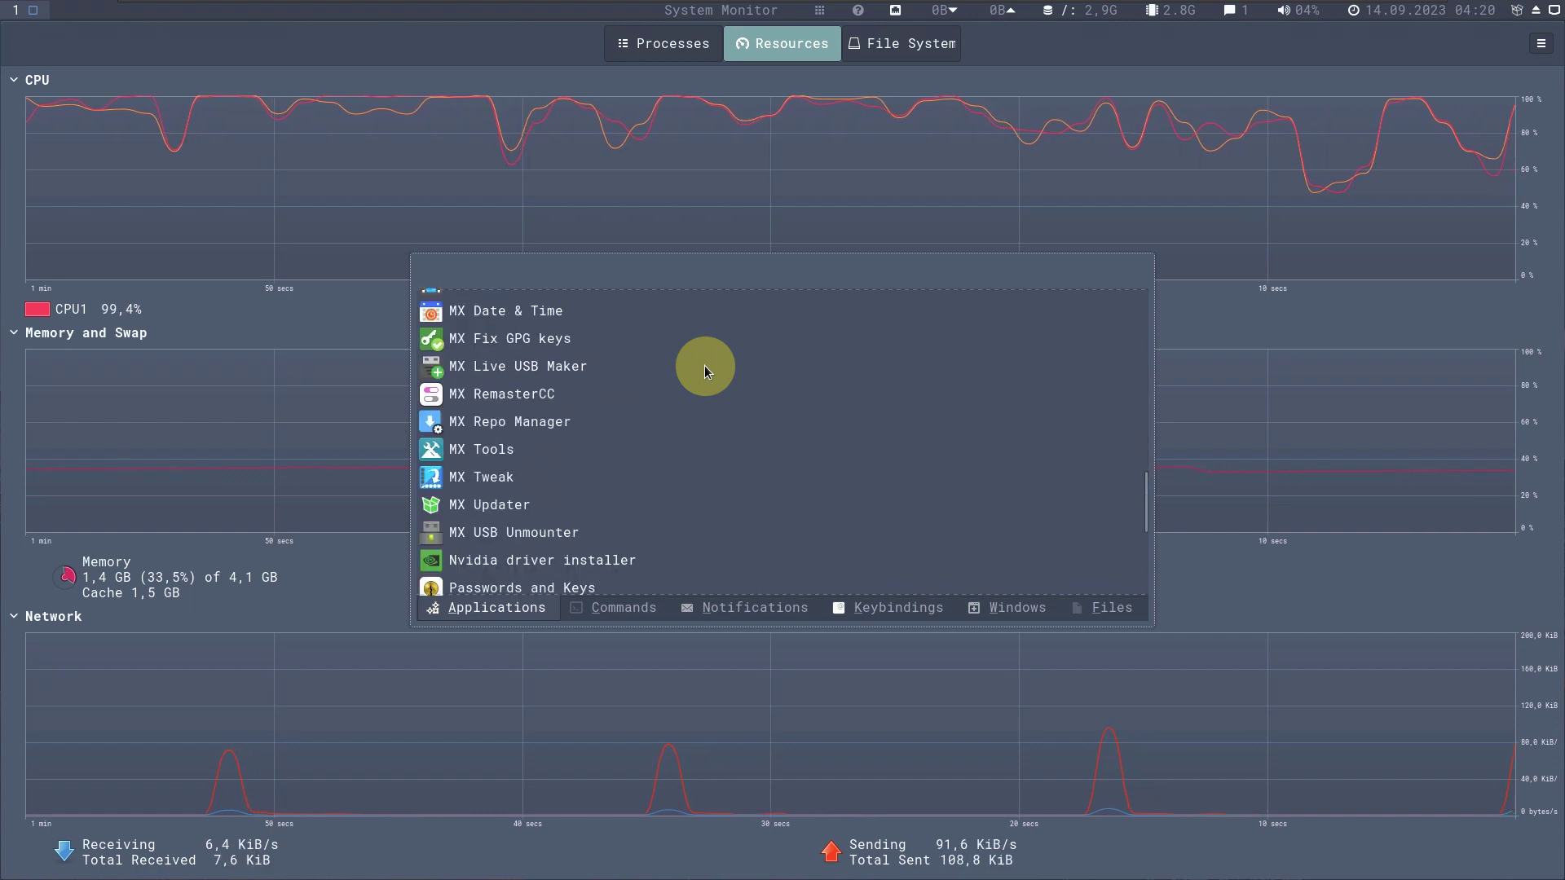
scroll(704, 365, "down", 4)
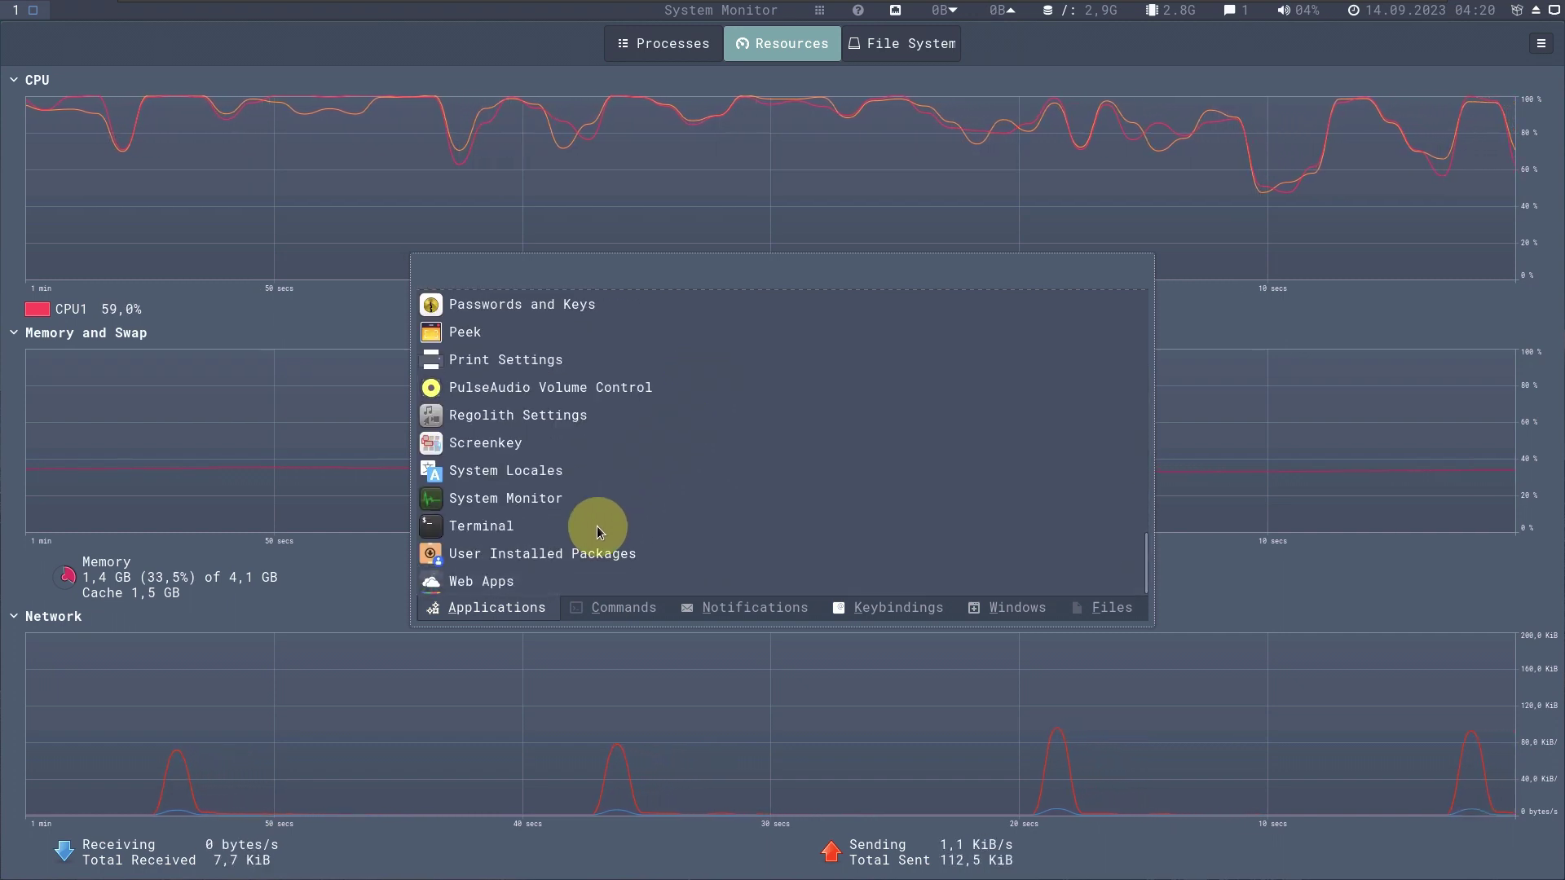
left_click(596, 526)
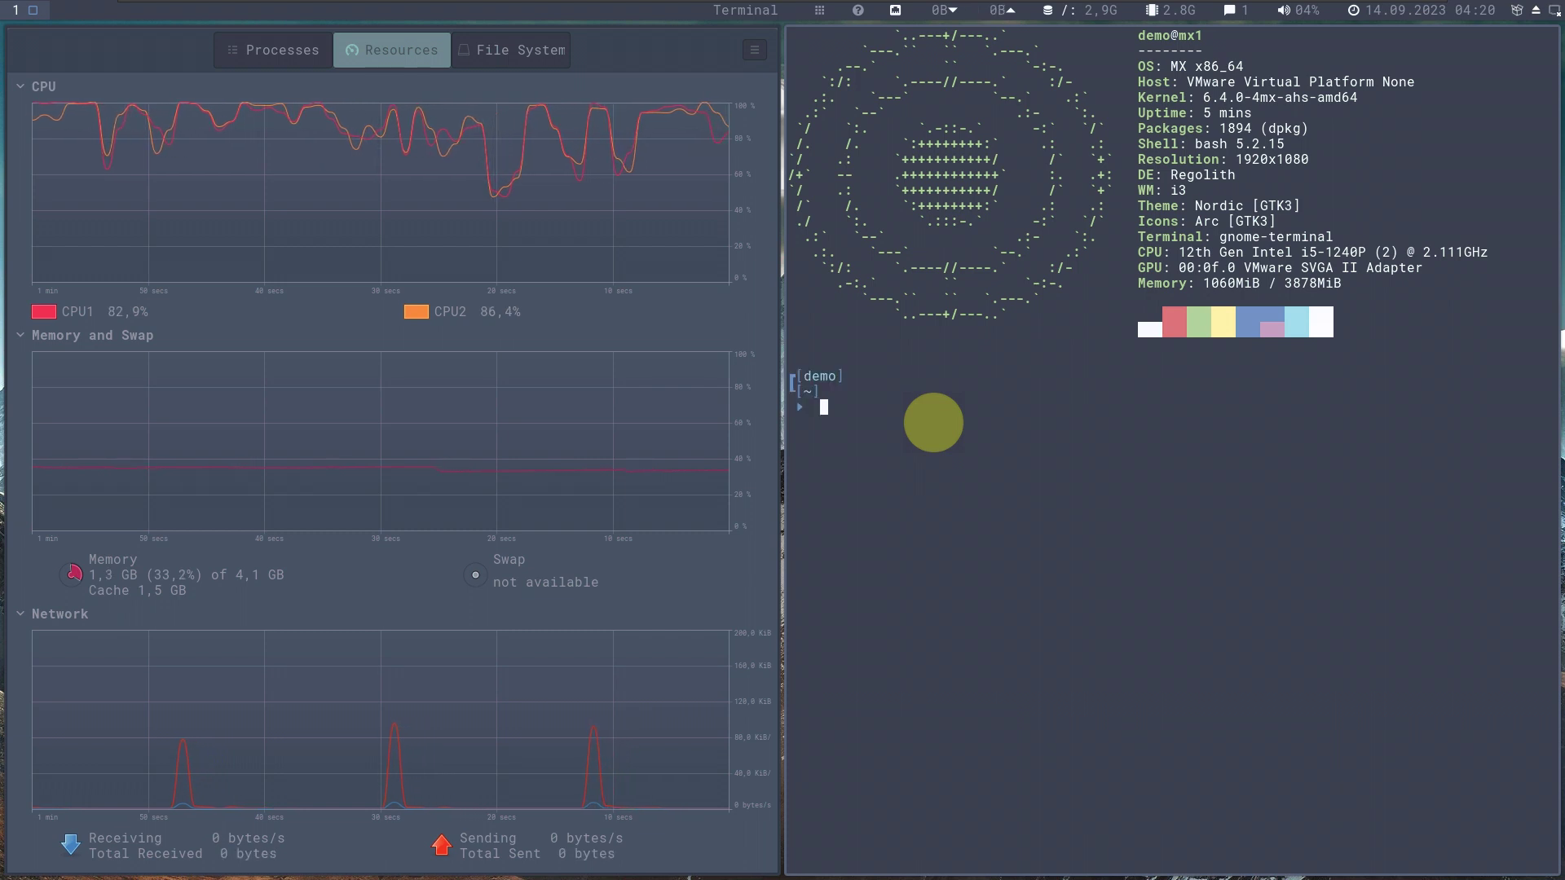
Run the inxi short summary and the inxi -b basic hardware report.
key("Return")
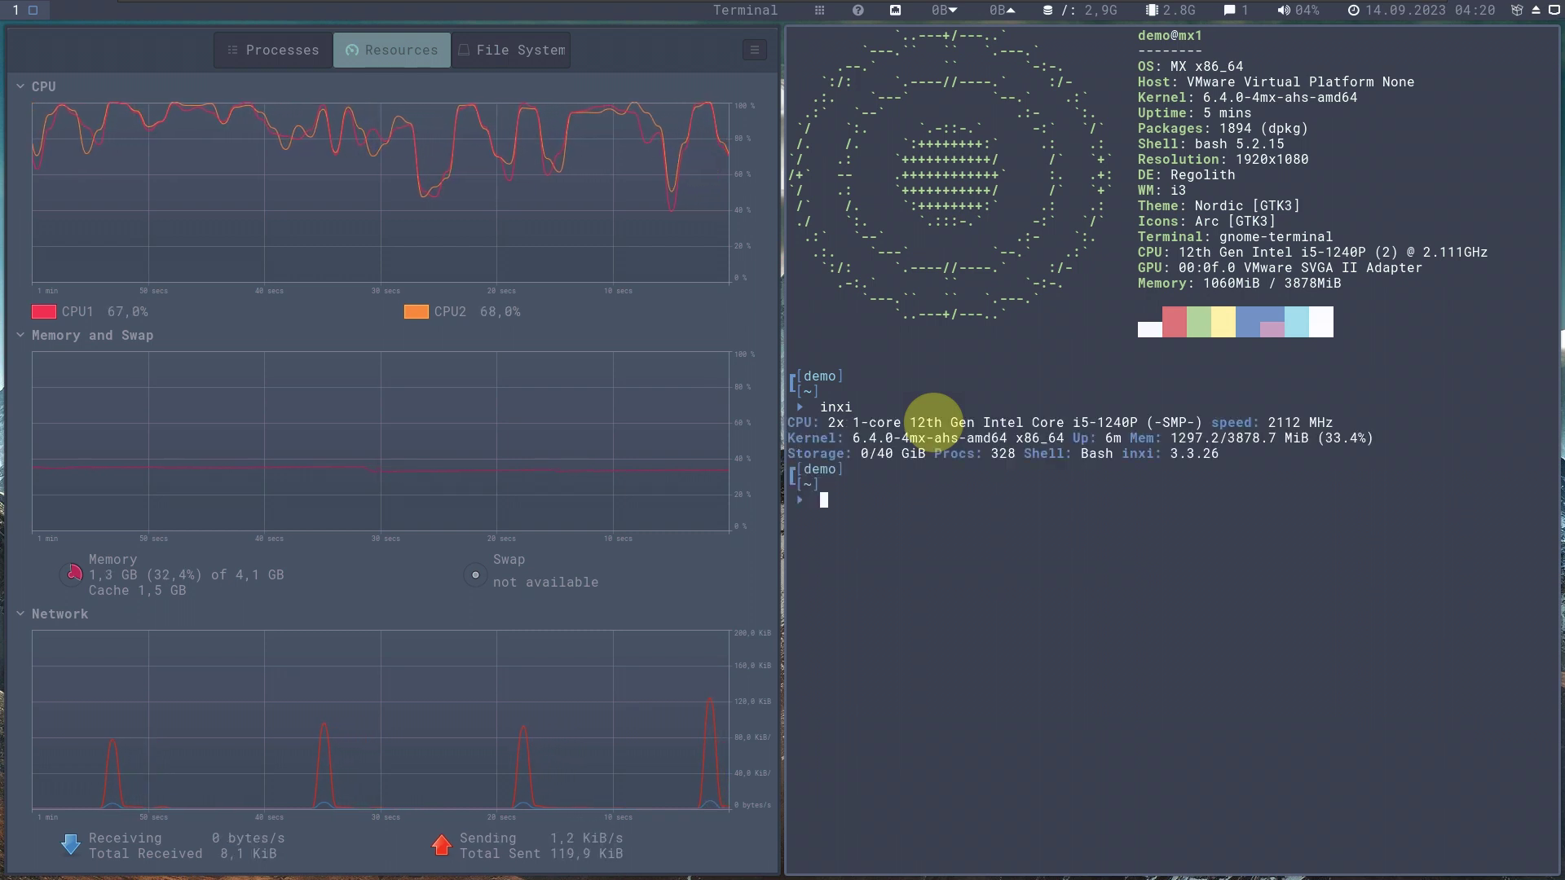
type("inxi ßb")
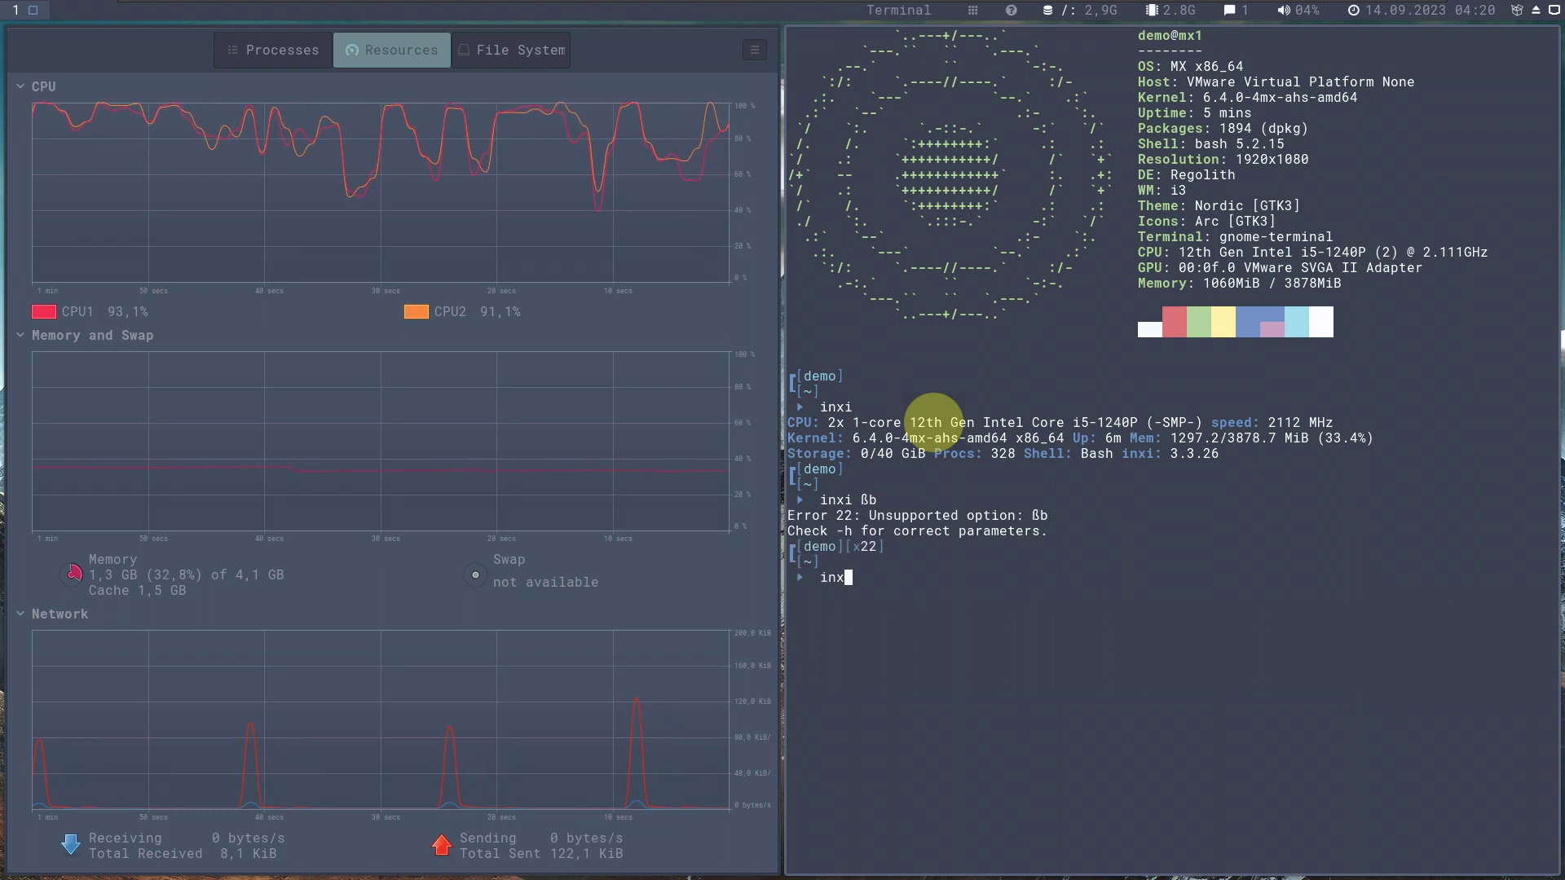
type("-")
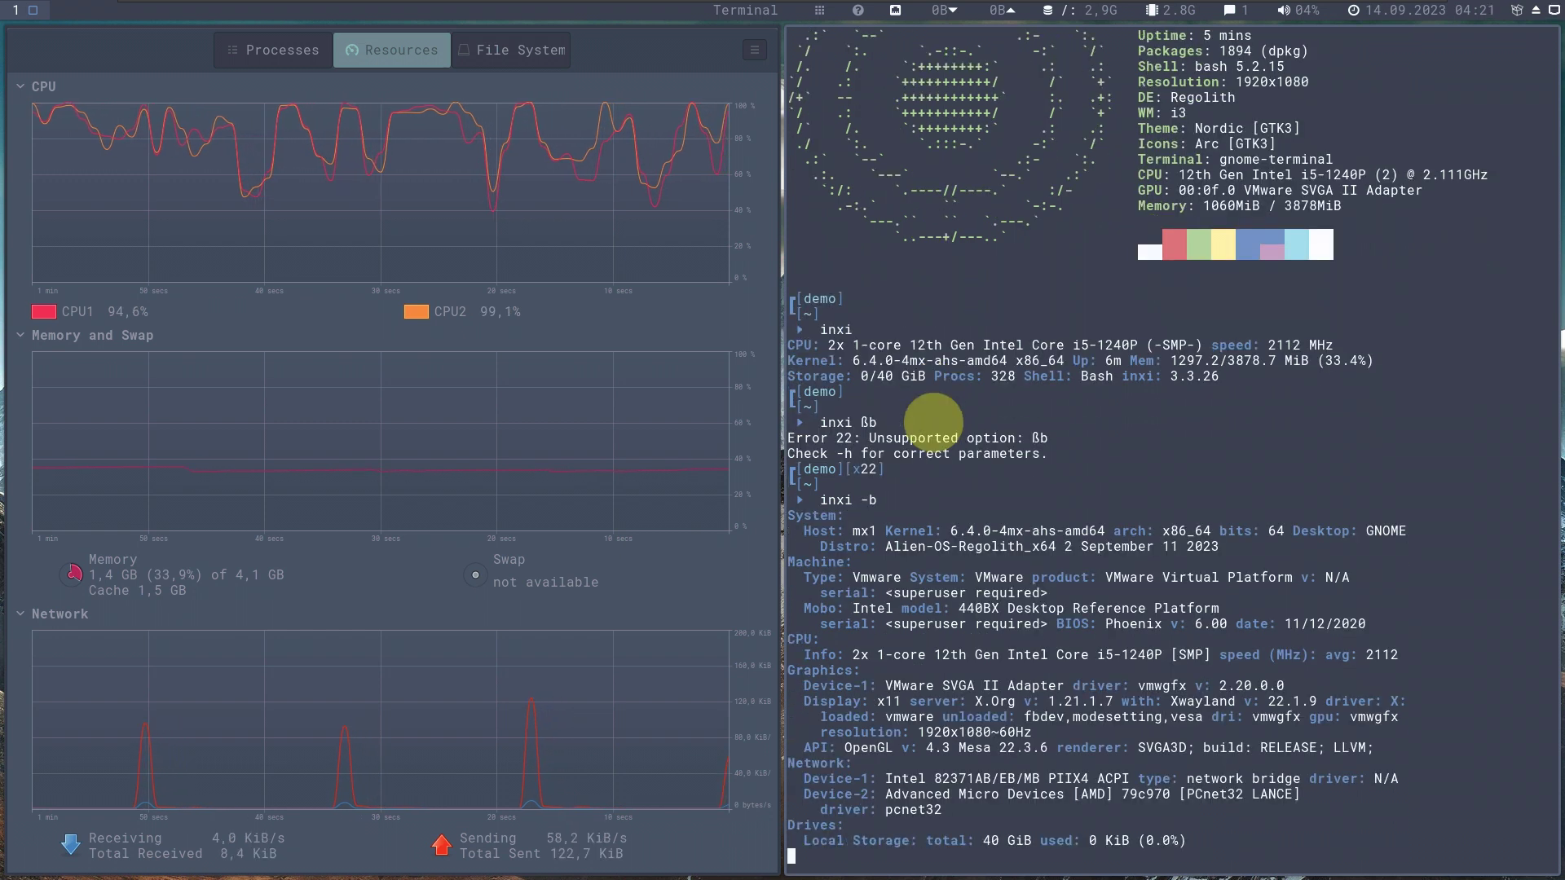
Run inxi -G to show the VMware SVGA II graphics details, then type cat.
type("inxi -G")
key("Return")
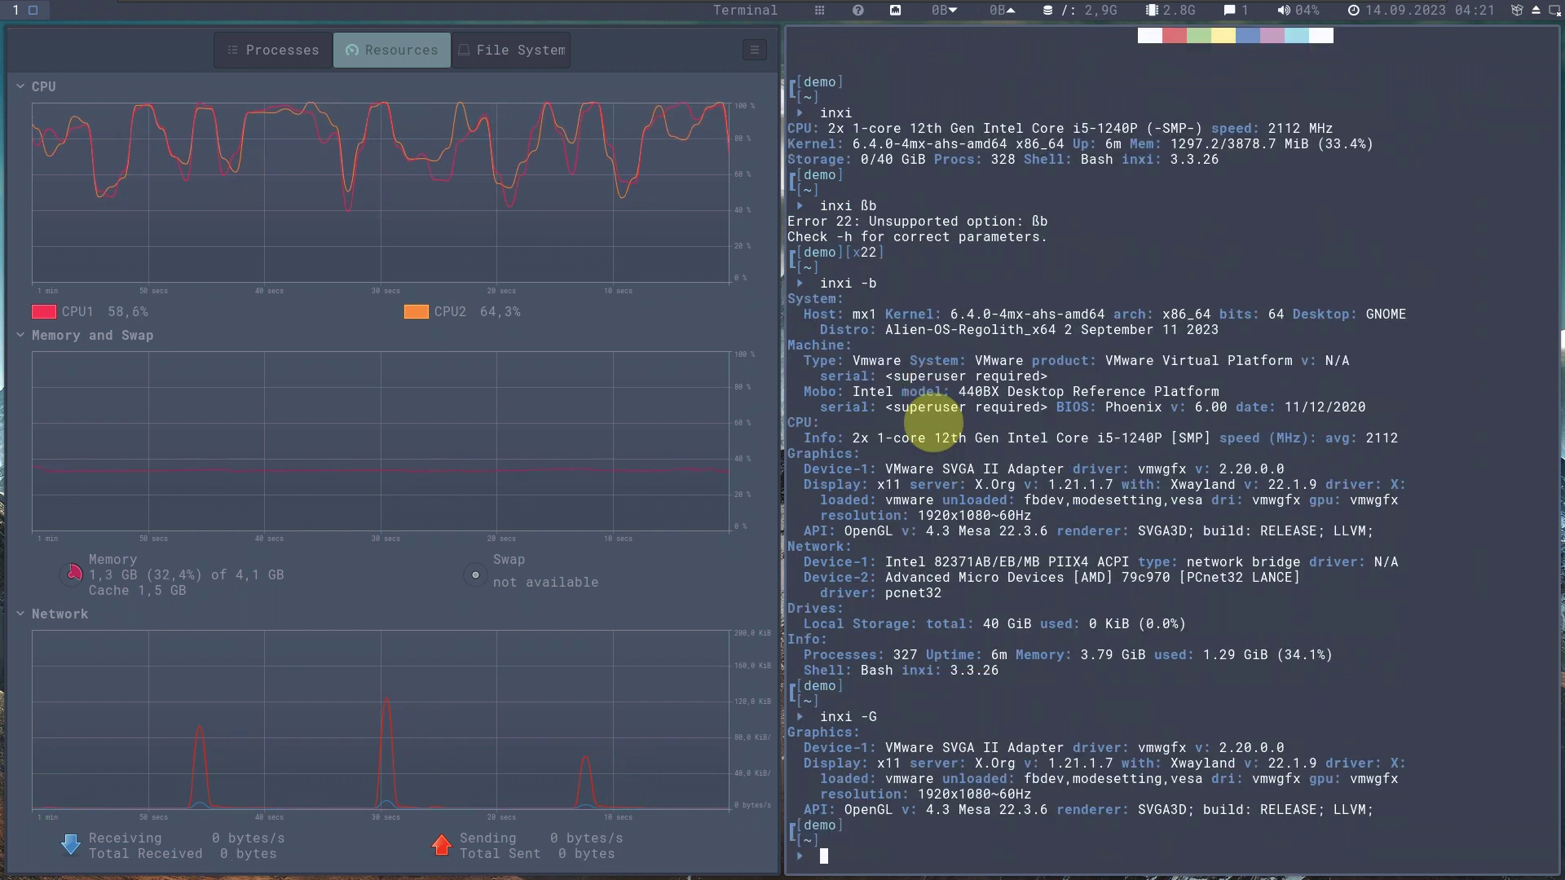
type("cat 7")
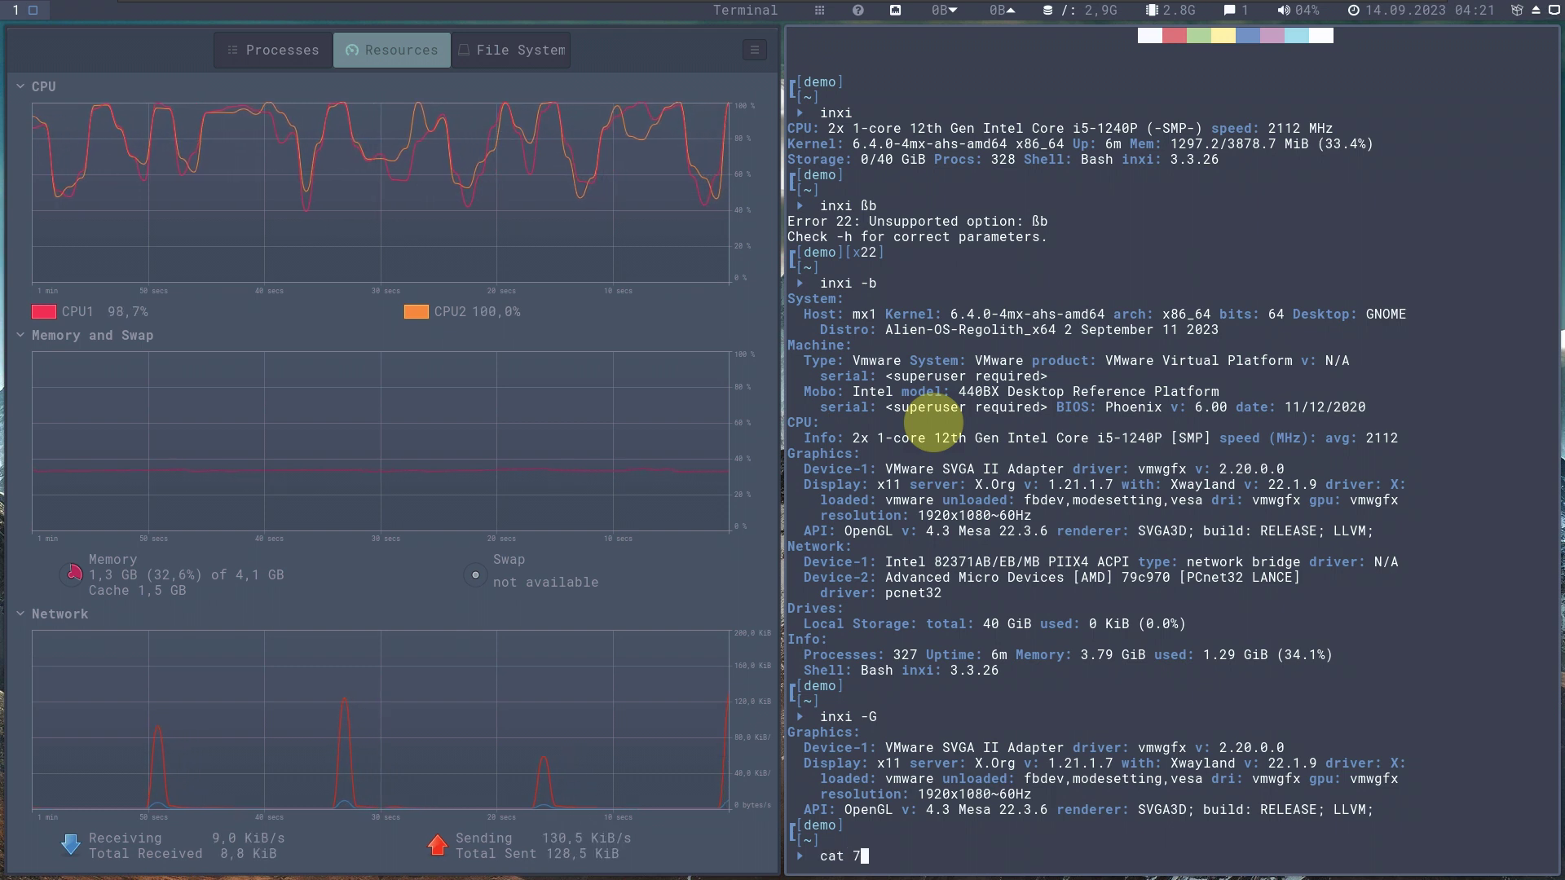
Print /etc/issue to show the Alien-OS Regolith welcome message.
key("BackSpace")
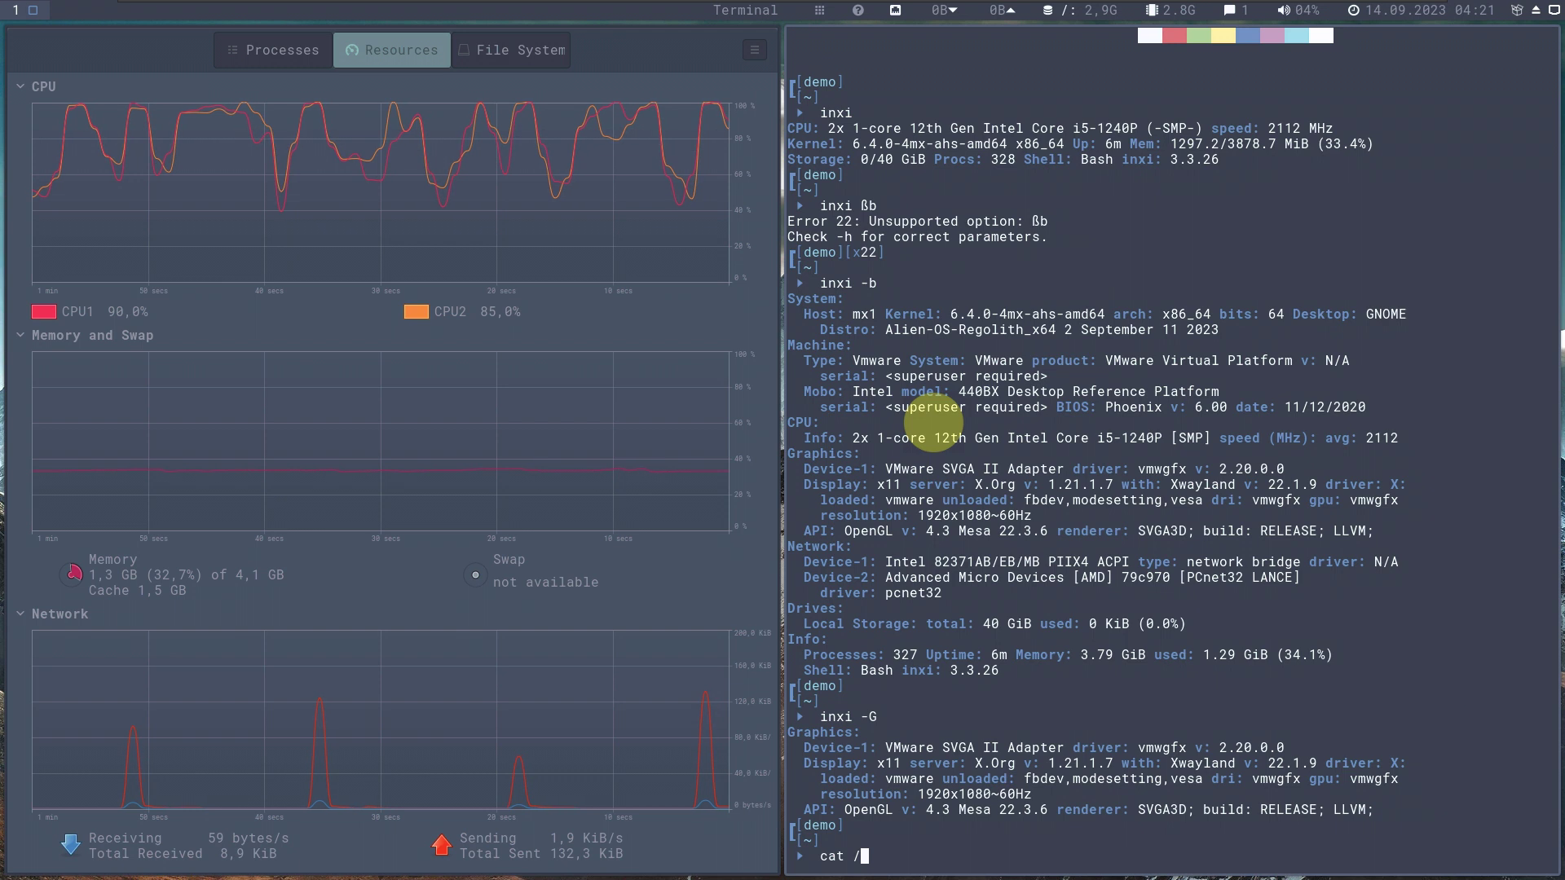
type("/etc")
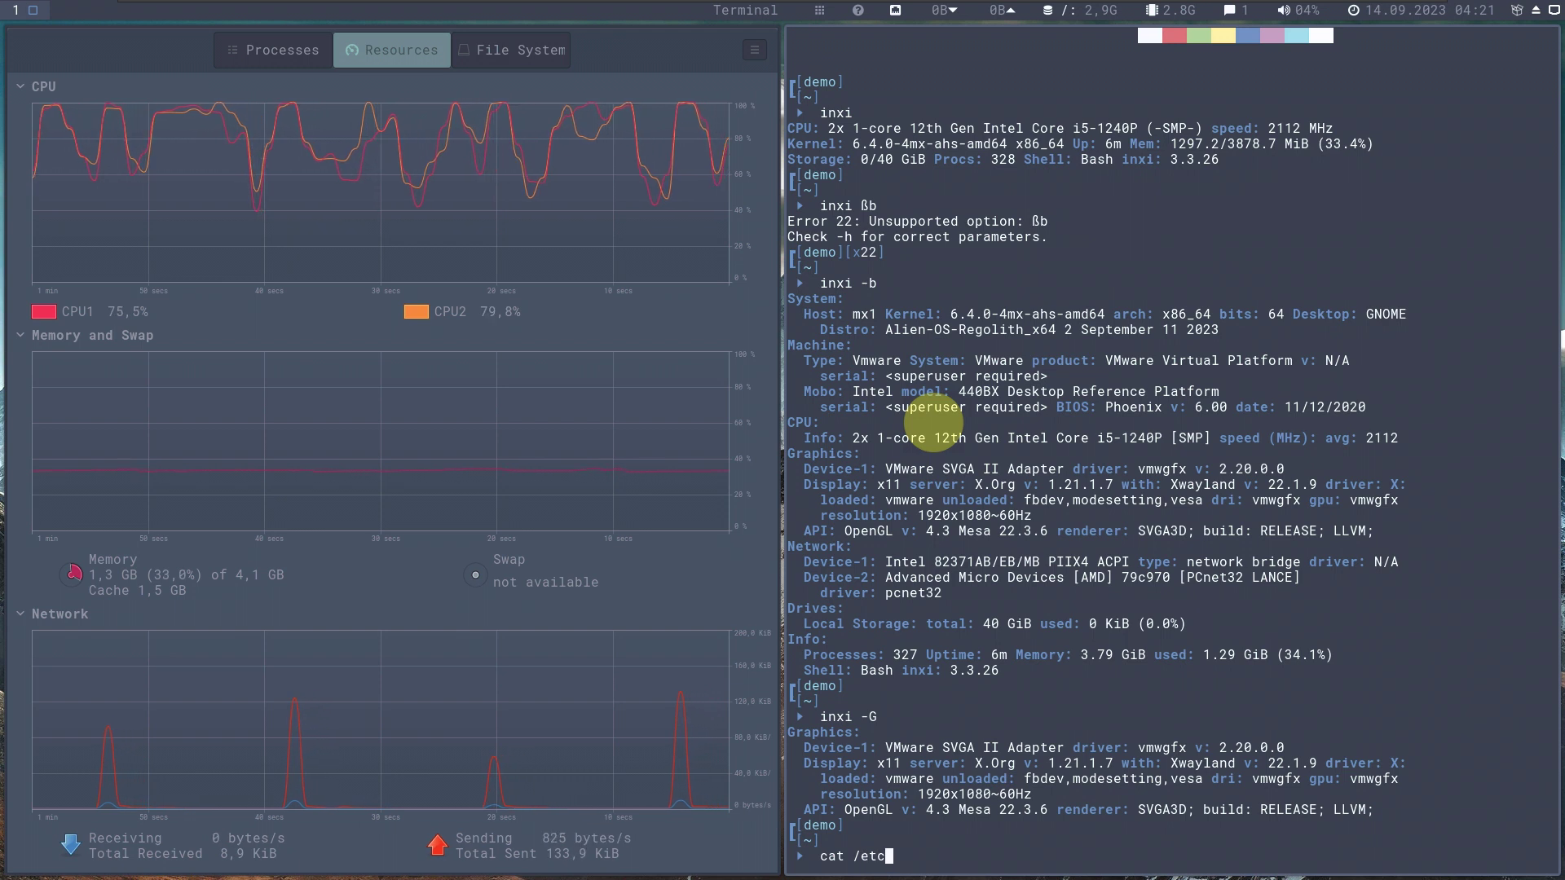
type("/isssu")
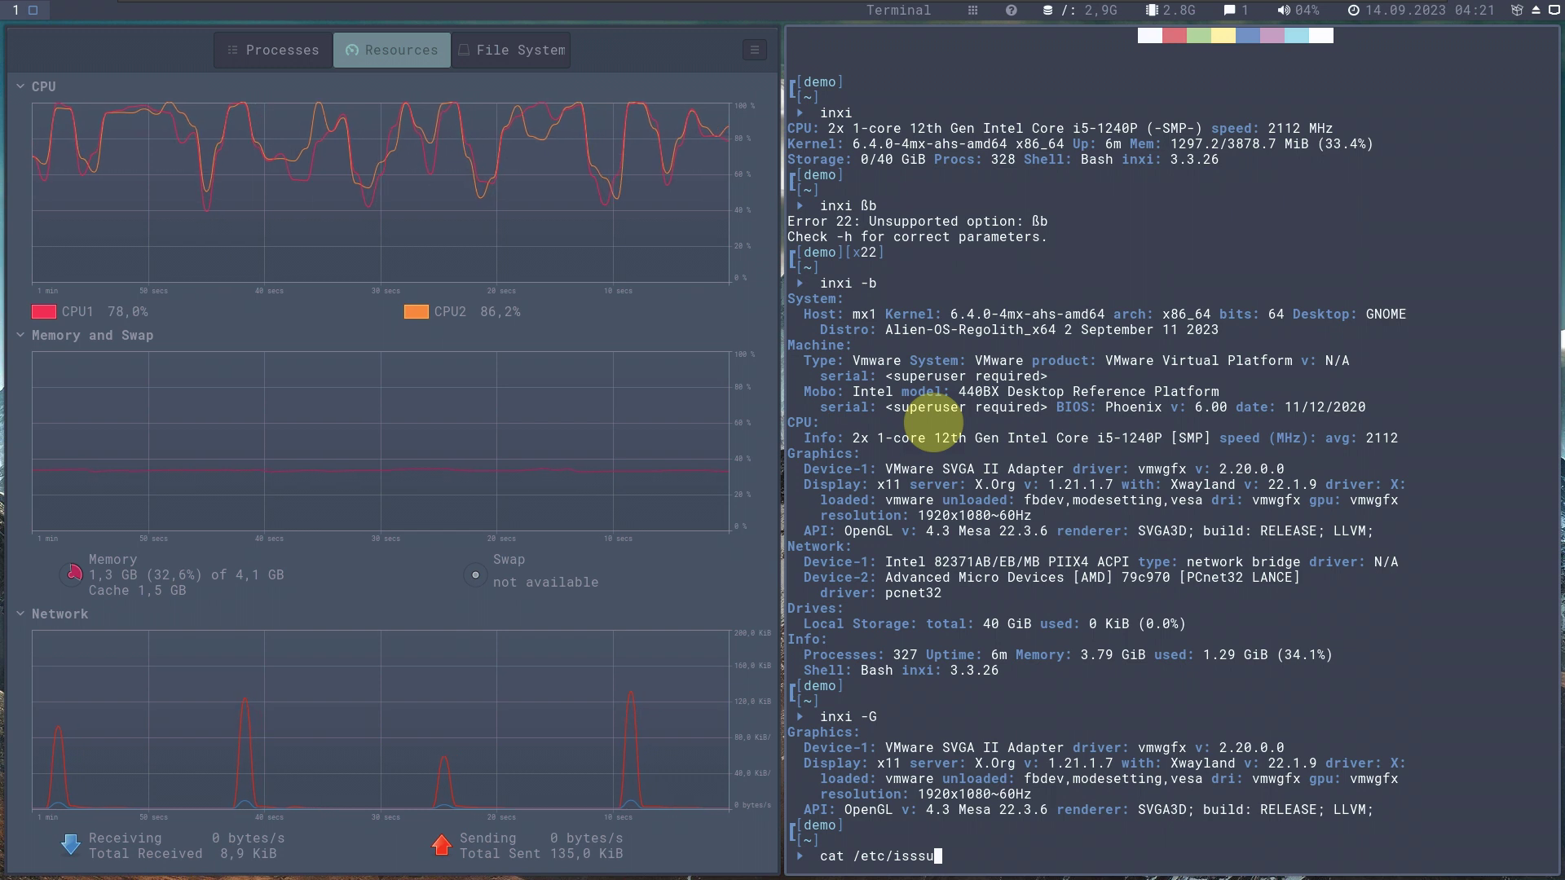
key("BackSpace")
key("BackSpace")
type("ue")
key("Return")
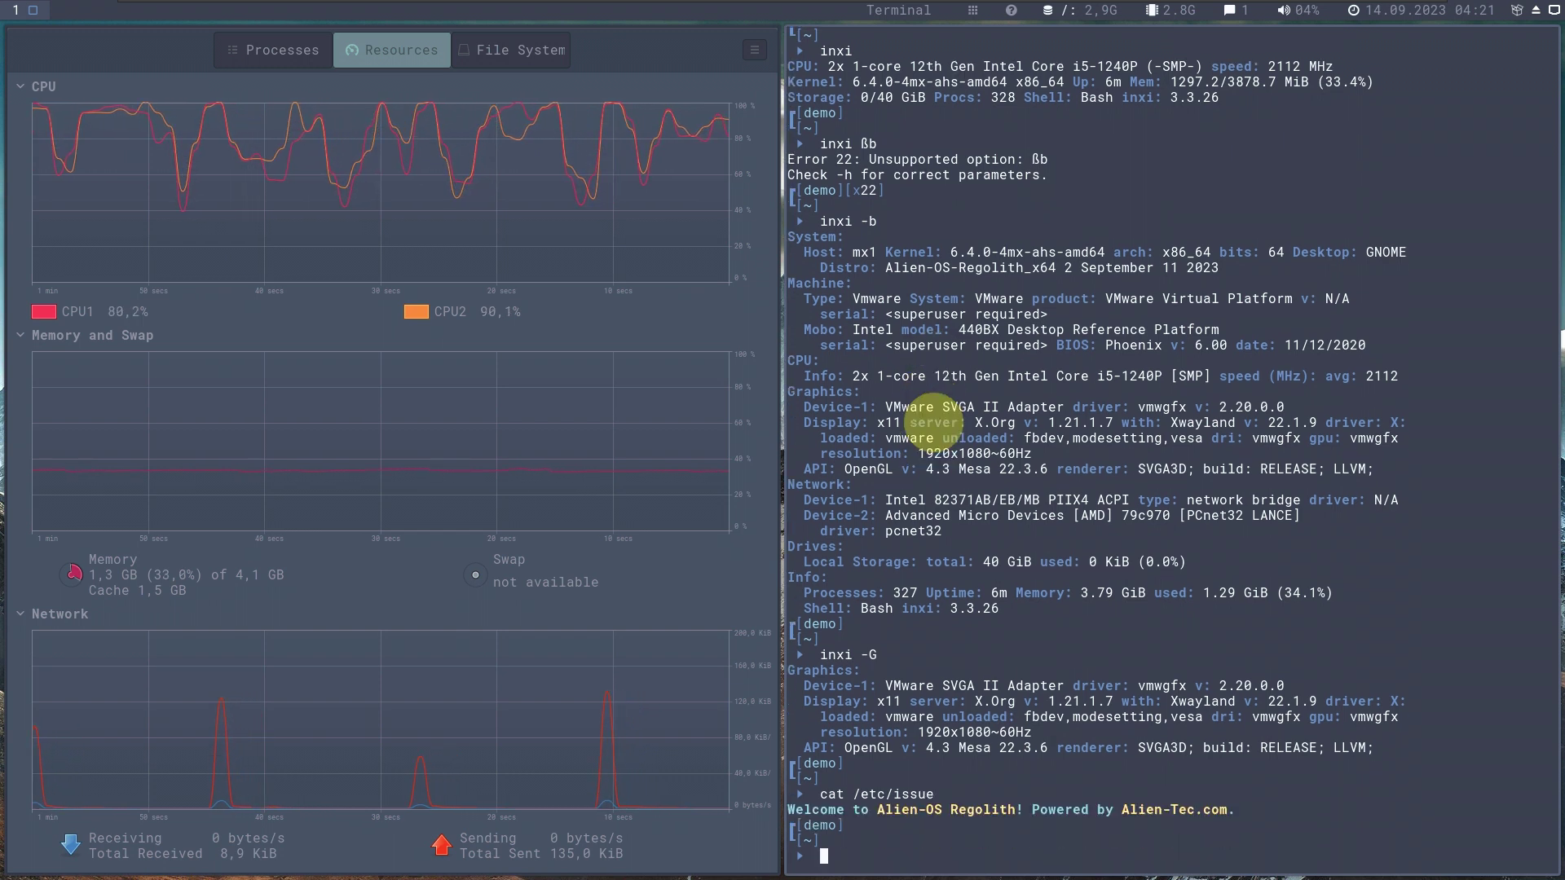
Run neofetch for the system overview, then start htop to list processes.
type("neofetch")
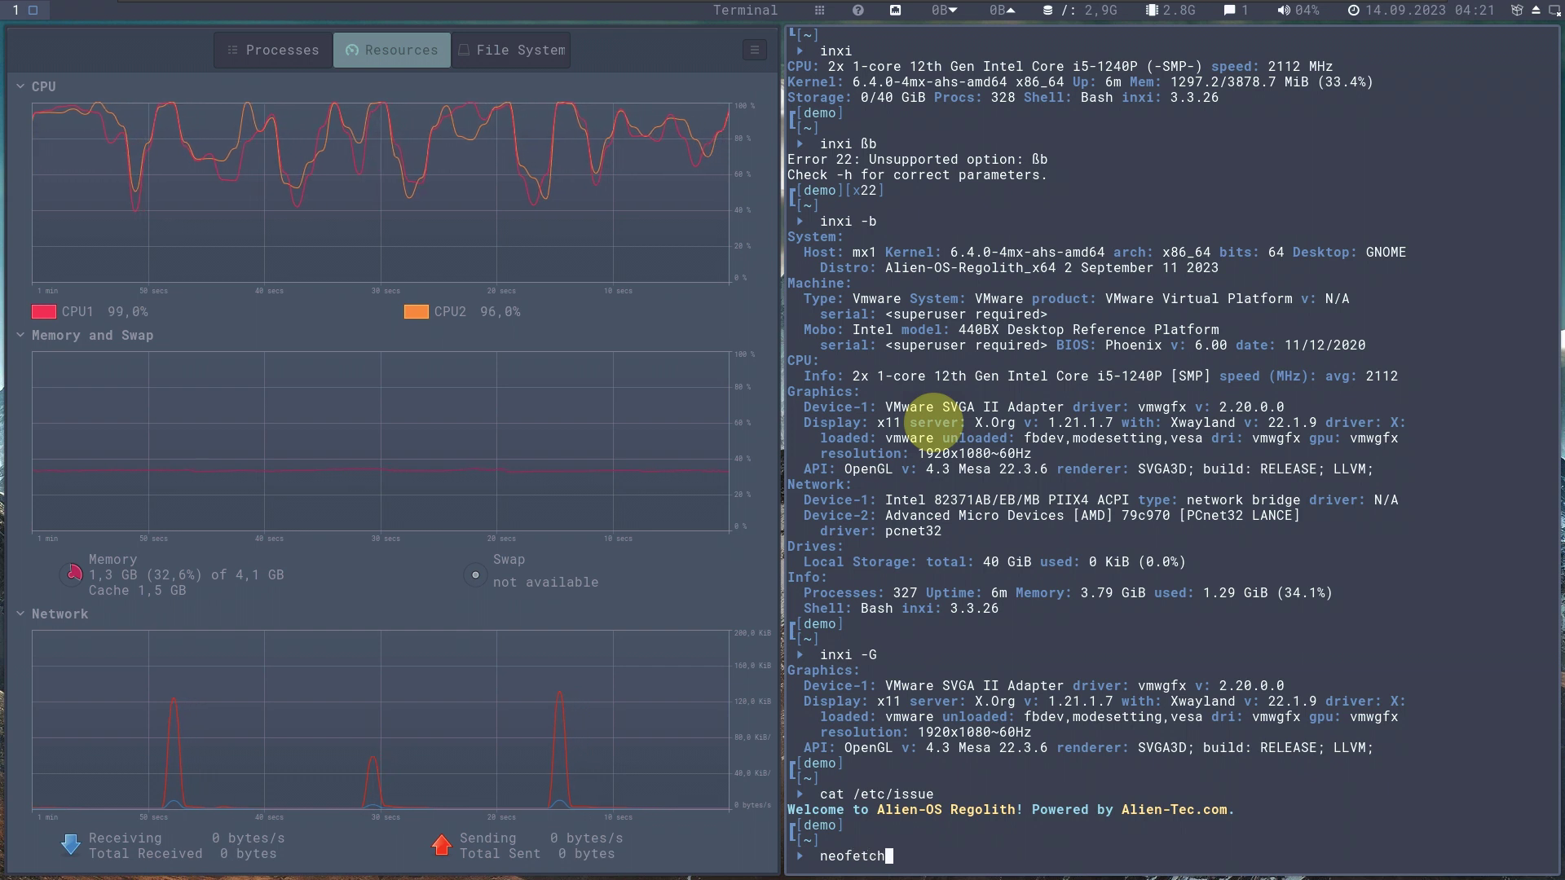
key("Return")
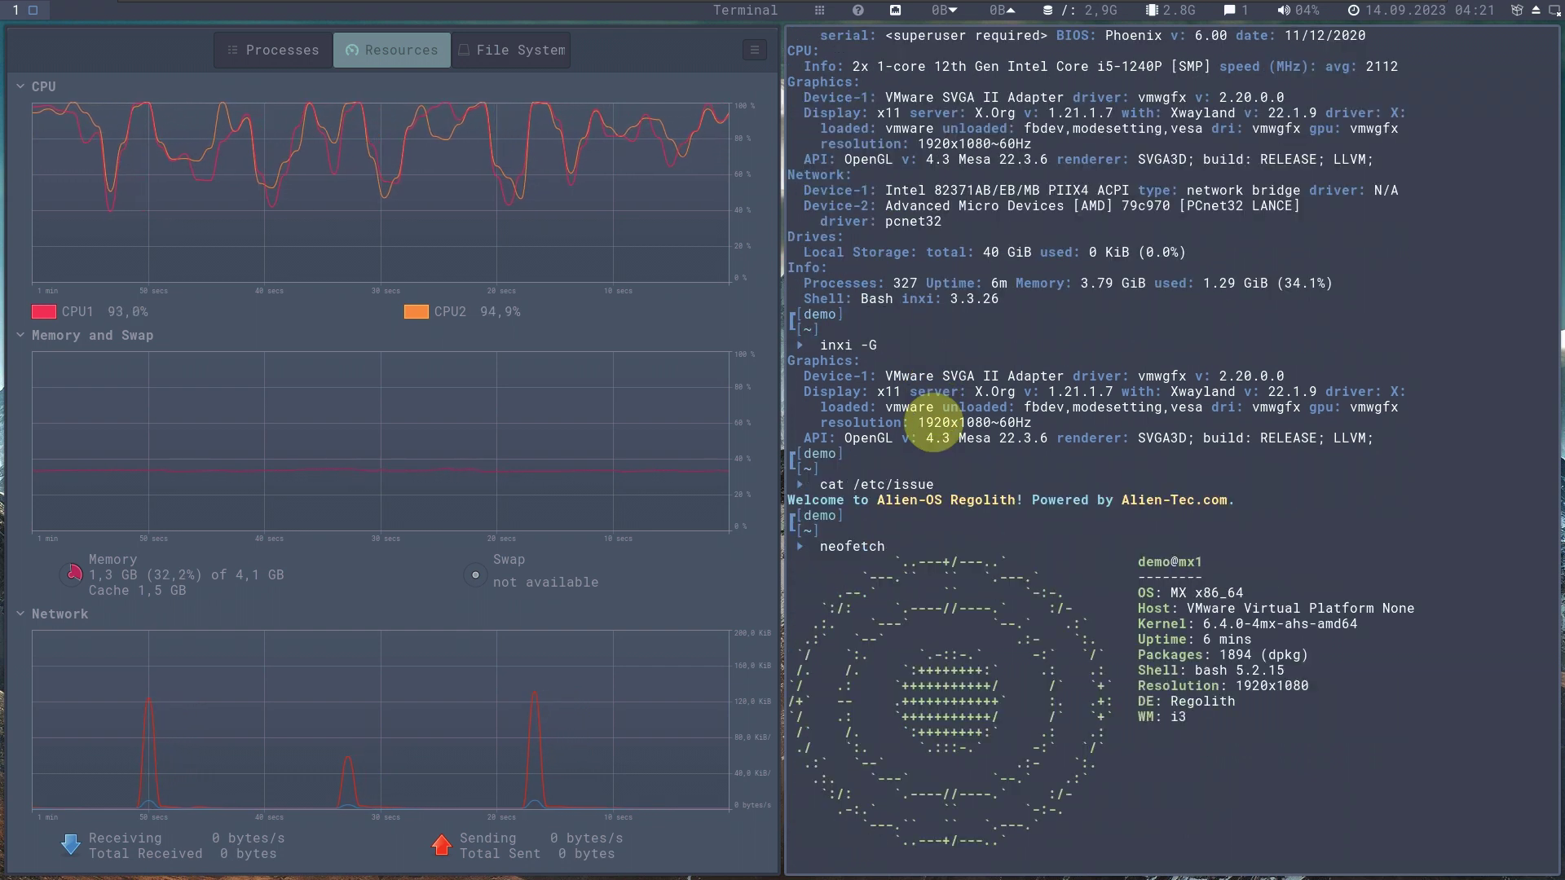
type("ht")
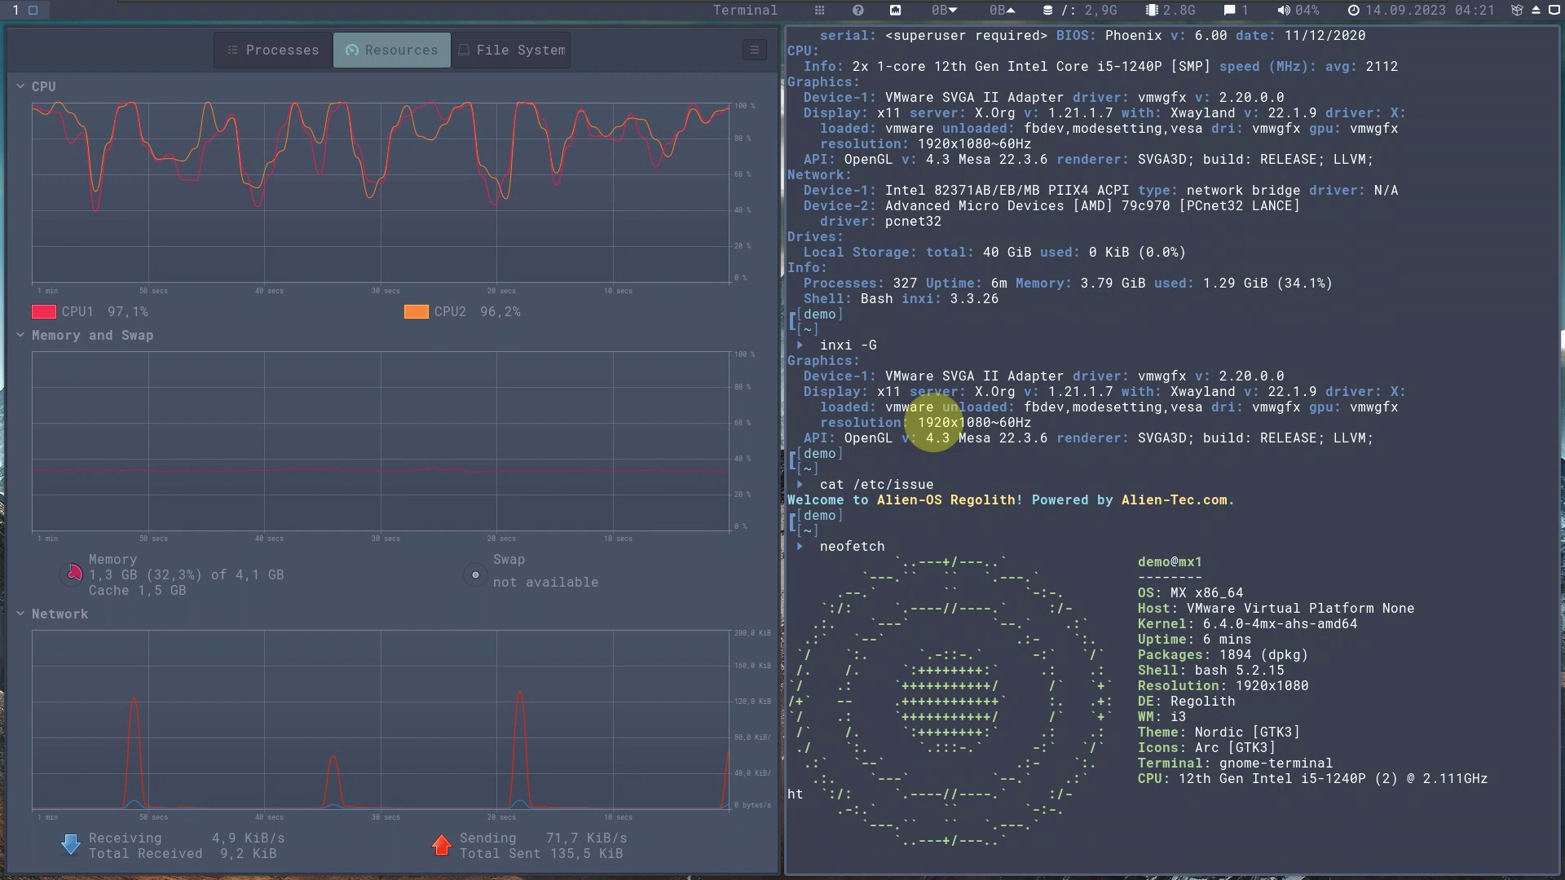
type("i")
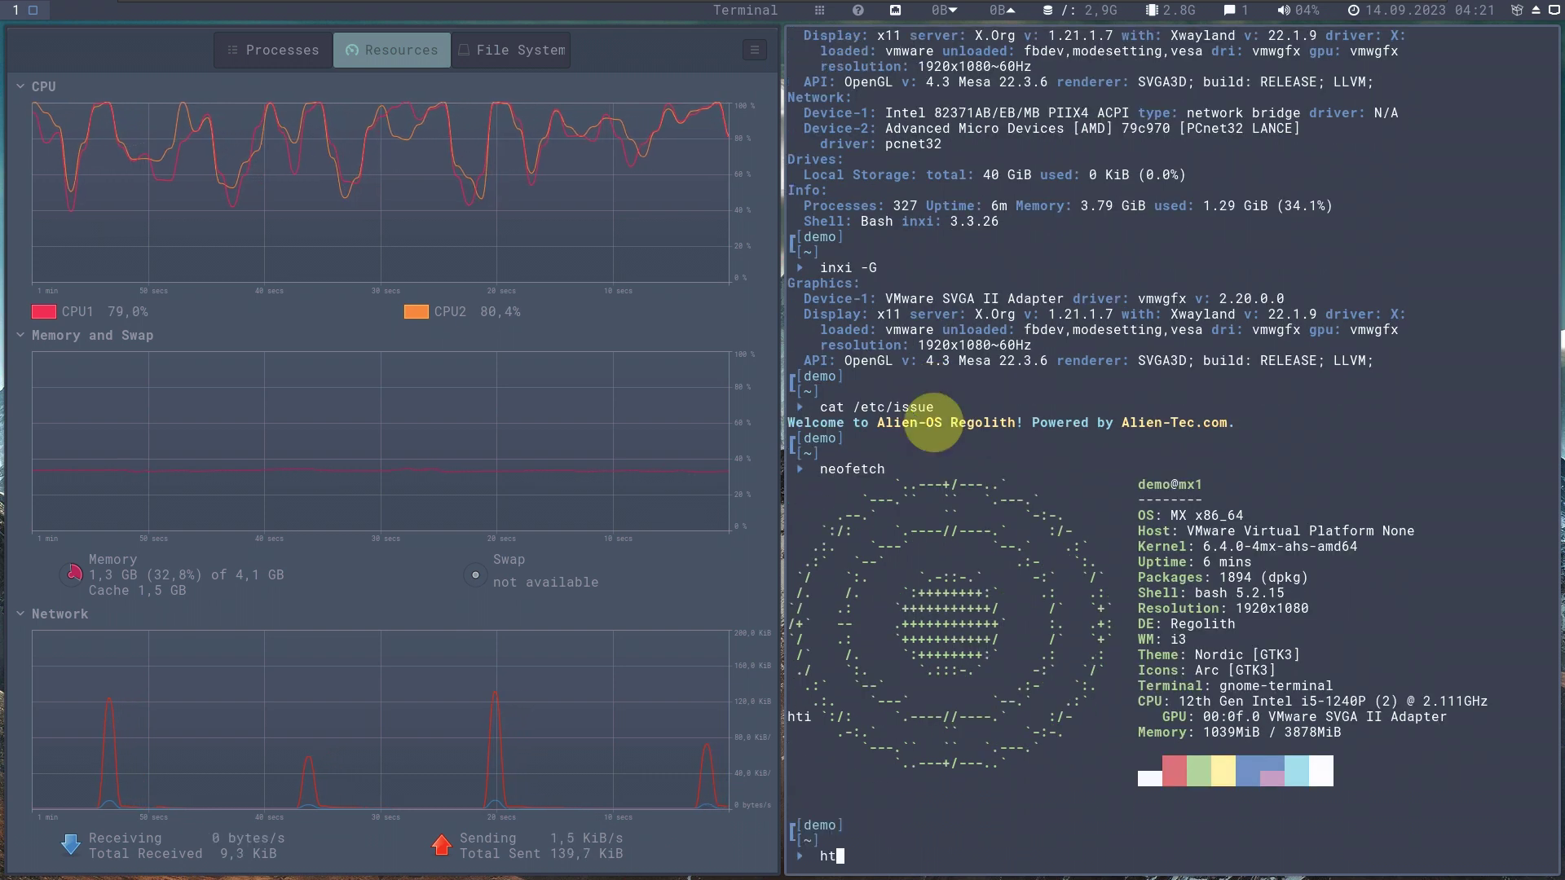
type("op")
key("Return")
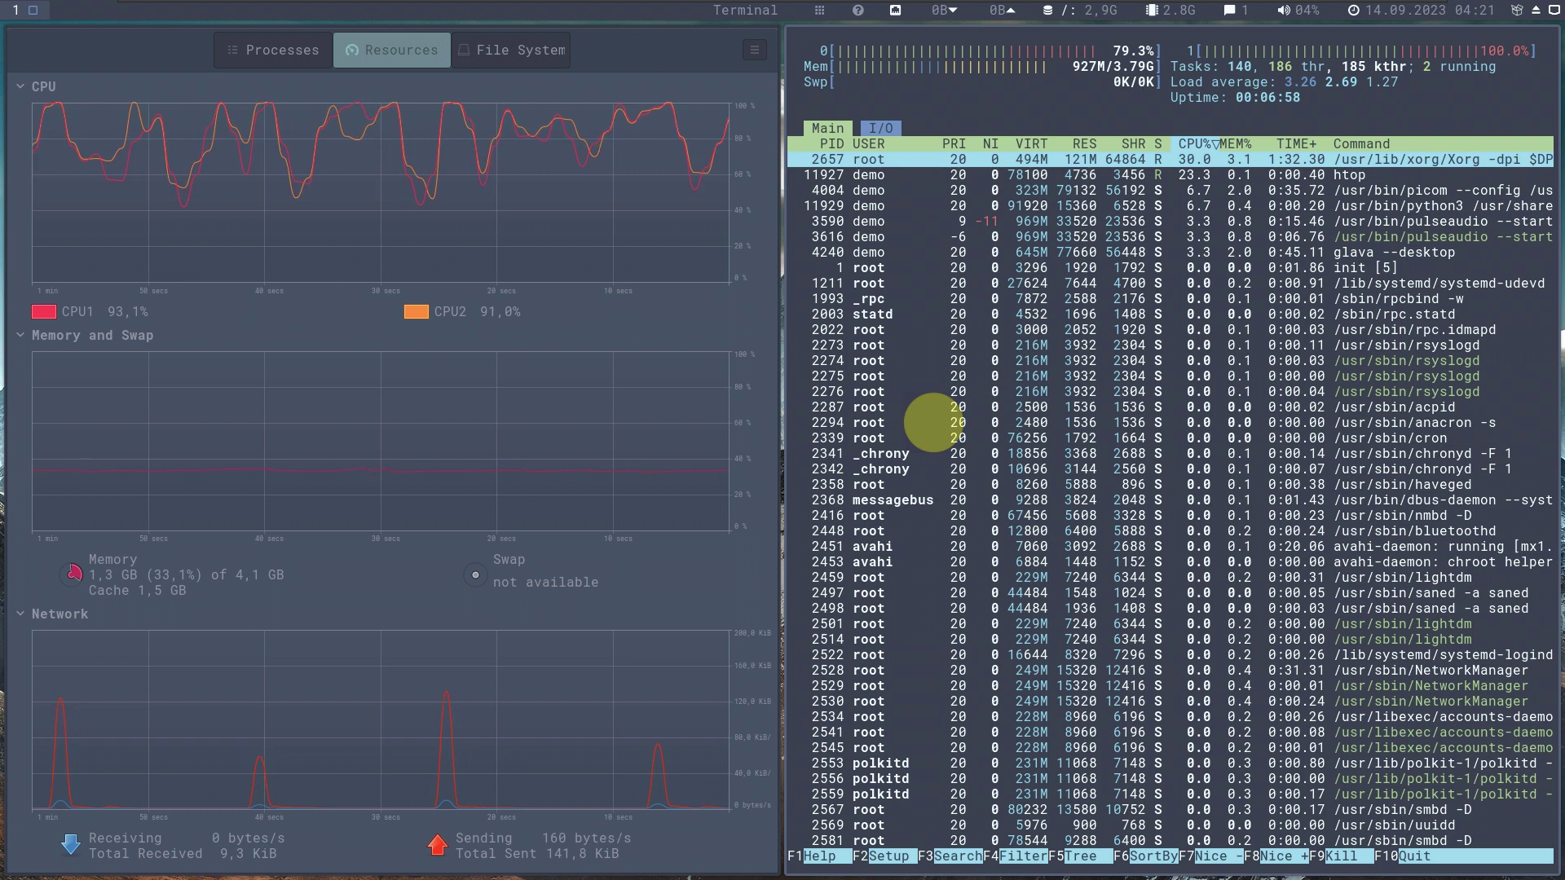
Quit htop with q and close the terminal with exit.
key("XF86AudioPlay")
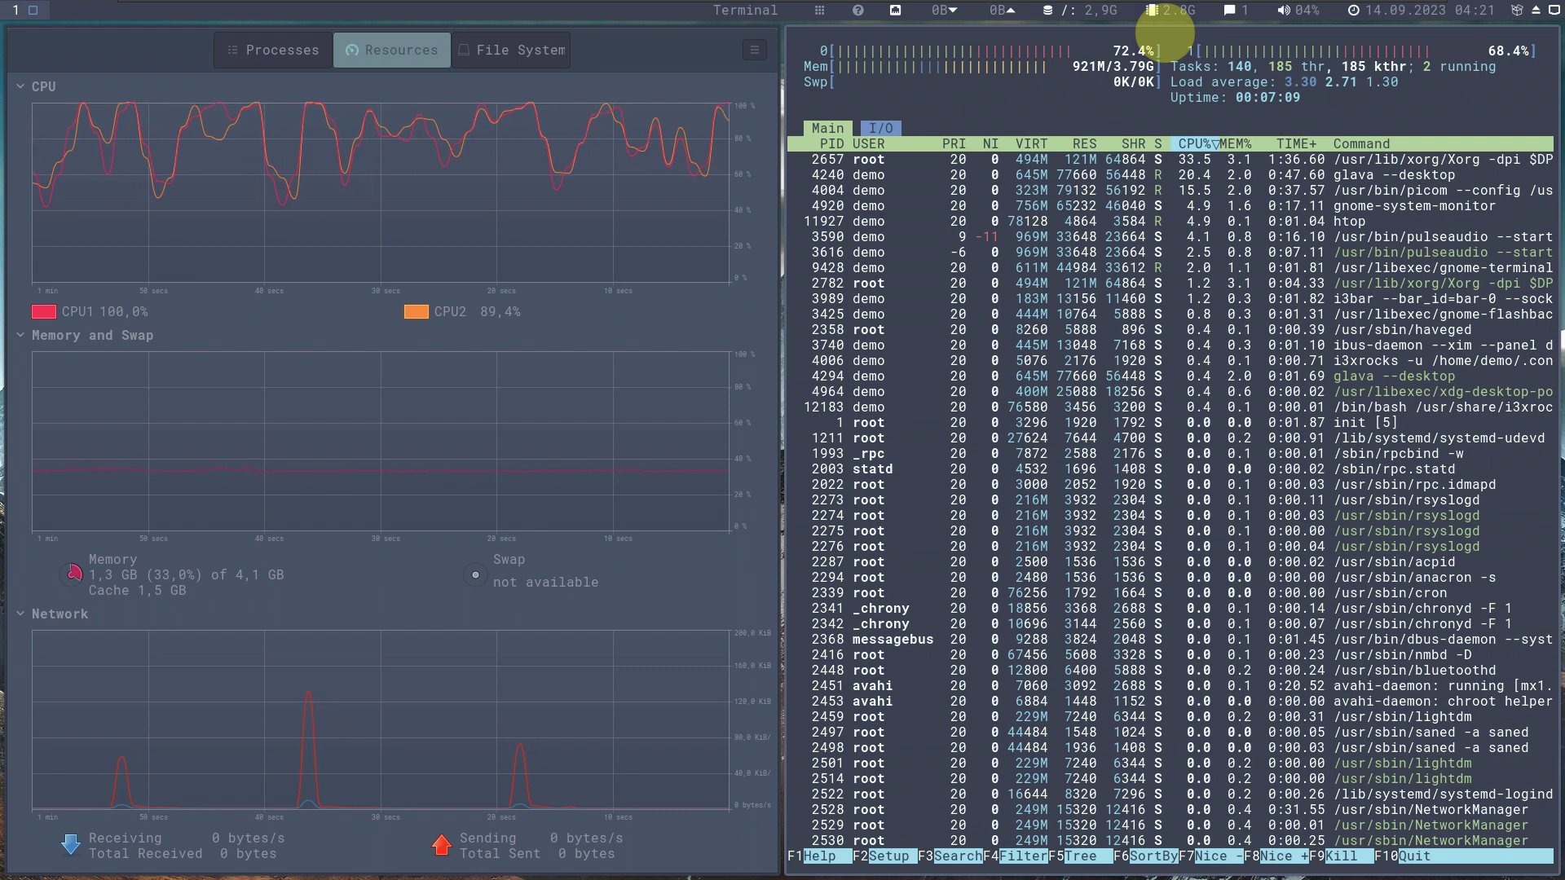
key("q")
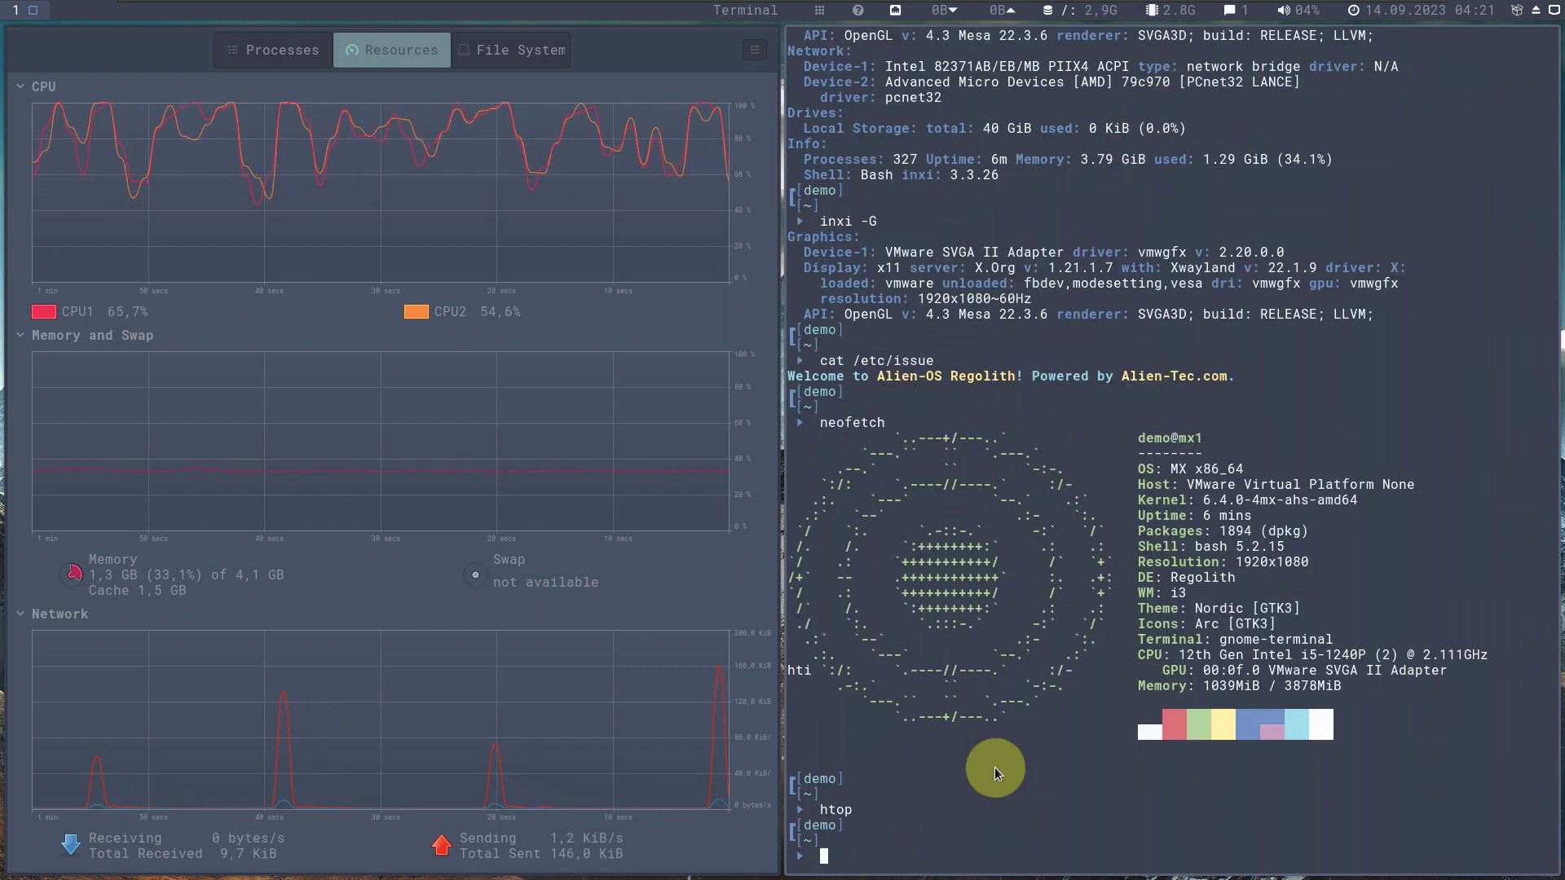
type("exit")
key("Return")
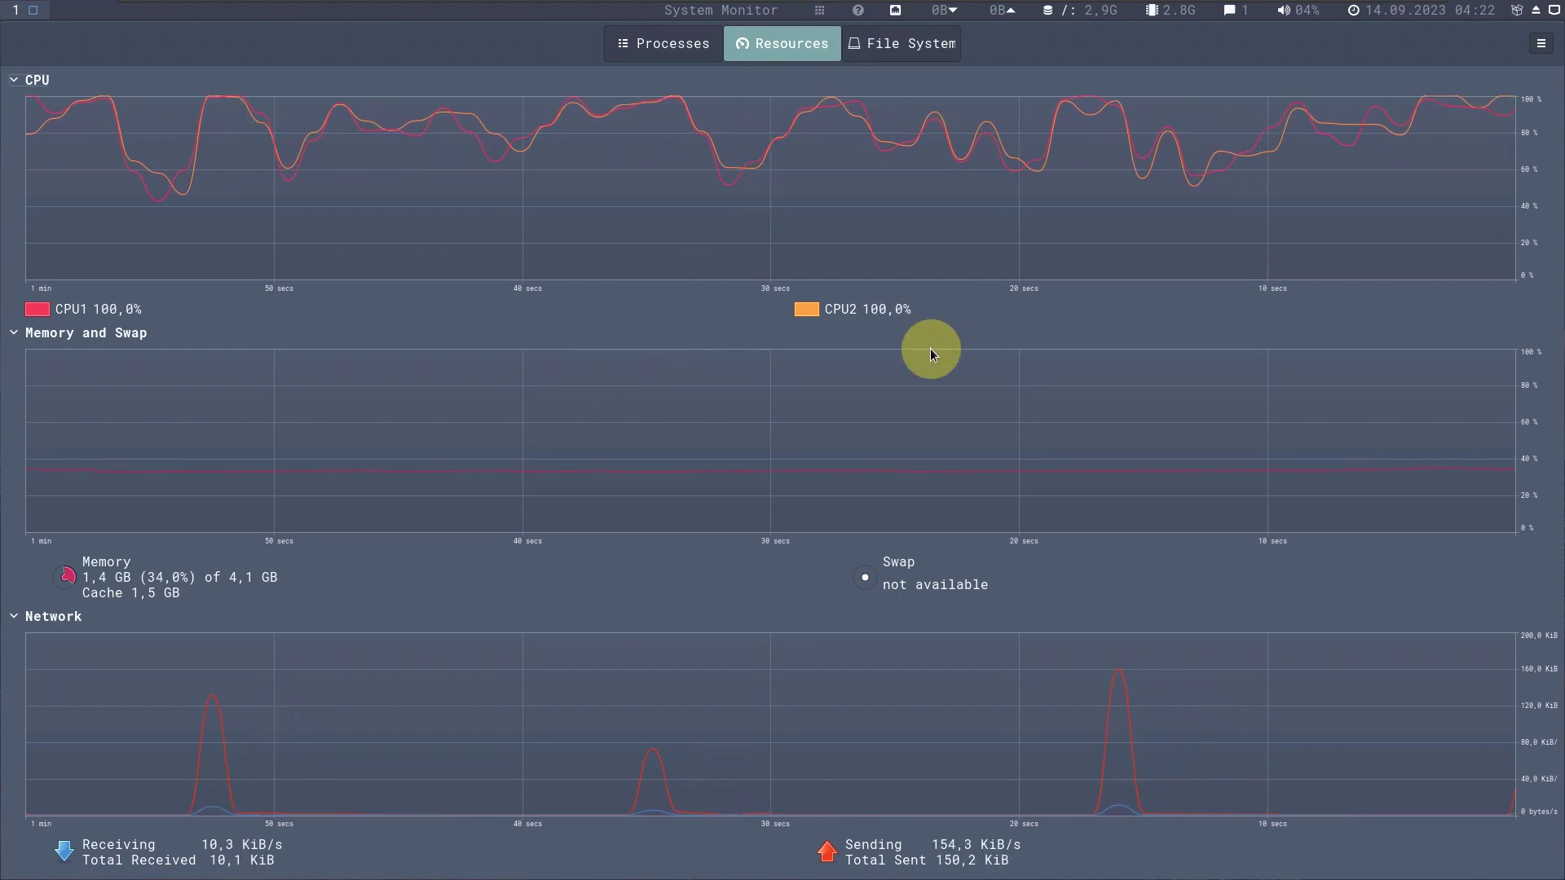
Browse the Regolith launcher's keybindings, commands and notifications lists, scrolling through the keybindings.
key("super+space")
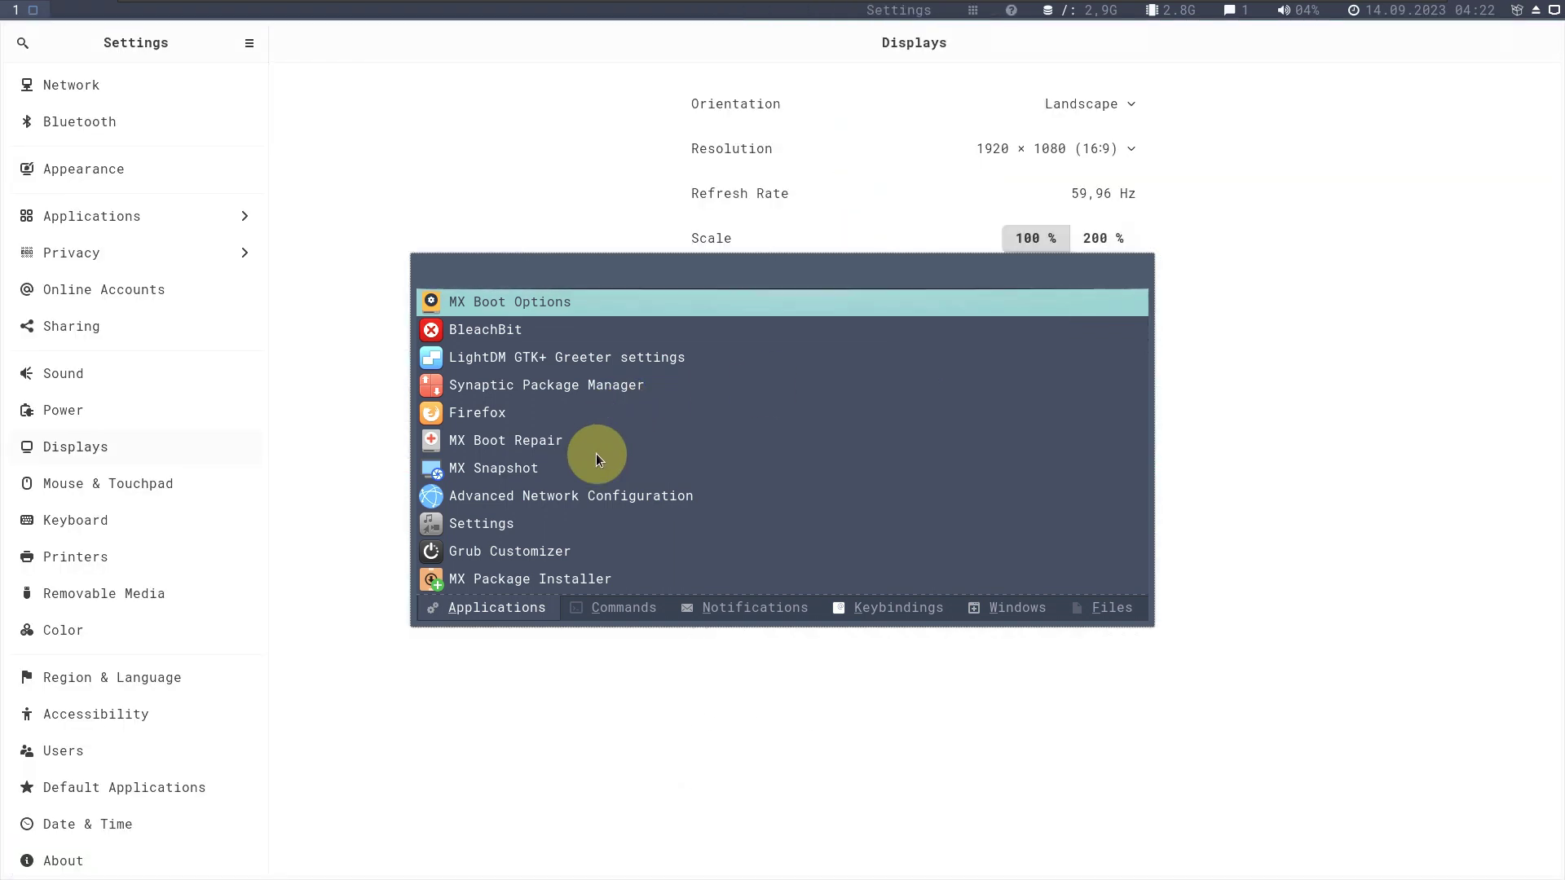
scroll(595, 453, "down", 3)
scroll(595, 453, "down", 6)
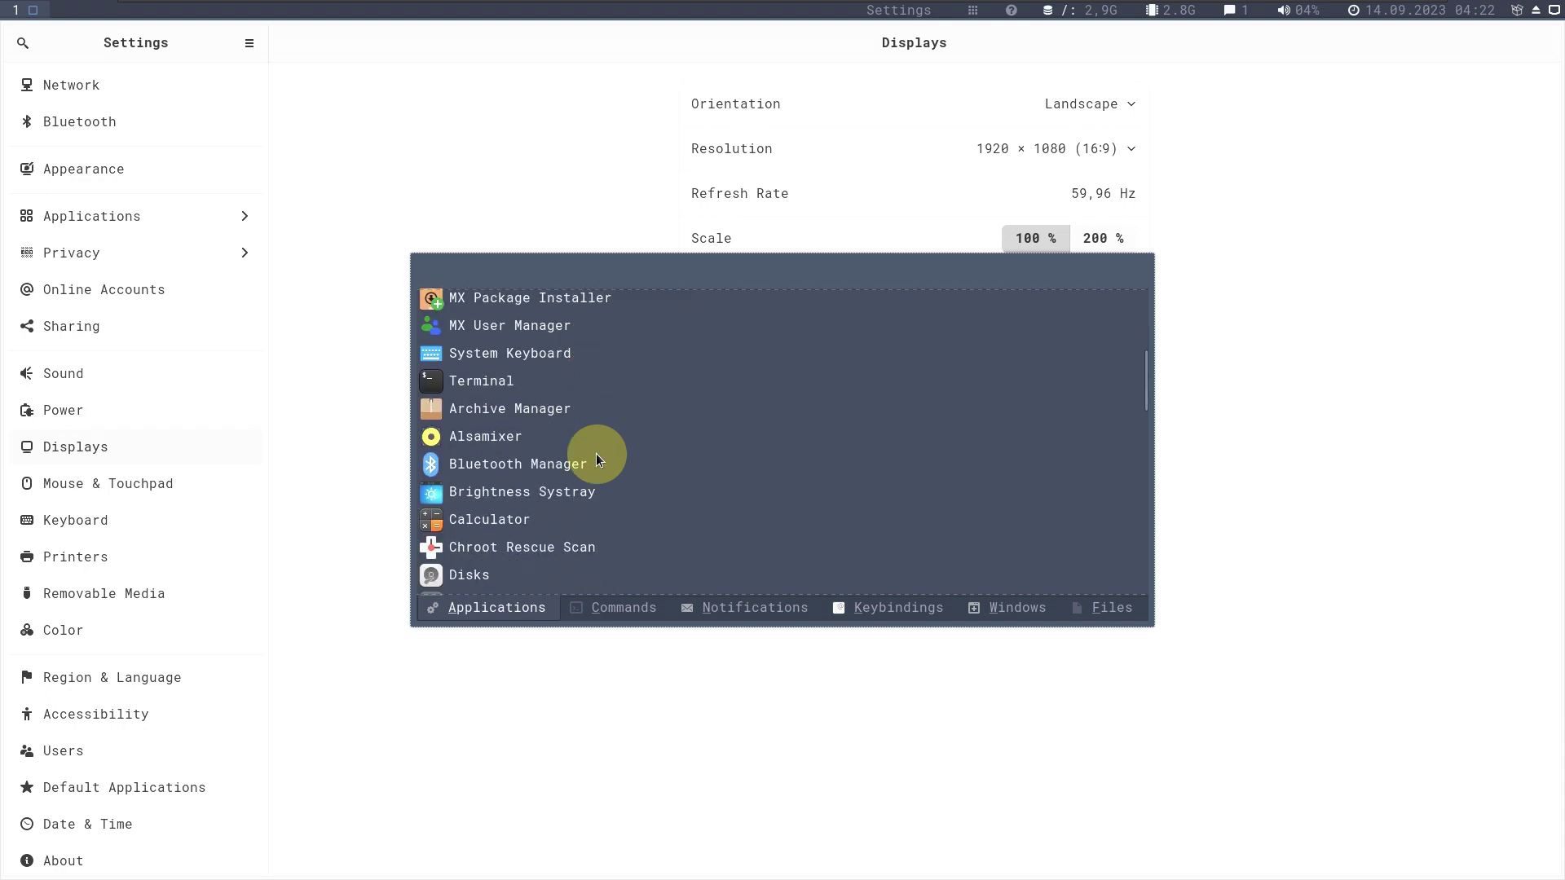
scroll(595, 453, "down", 8)
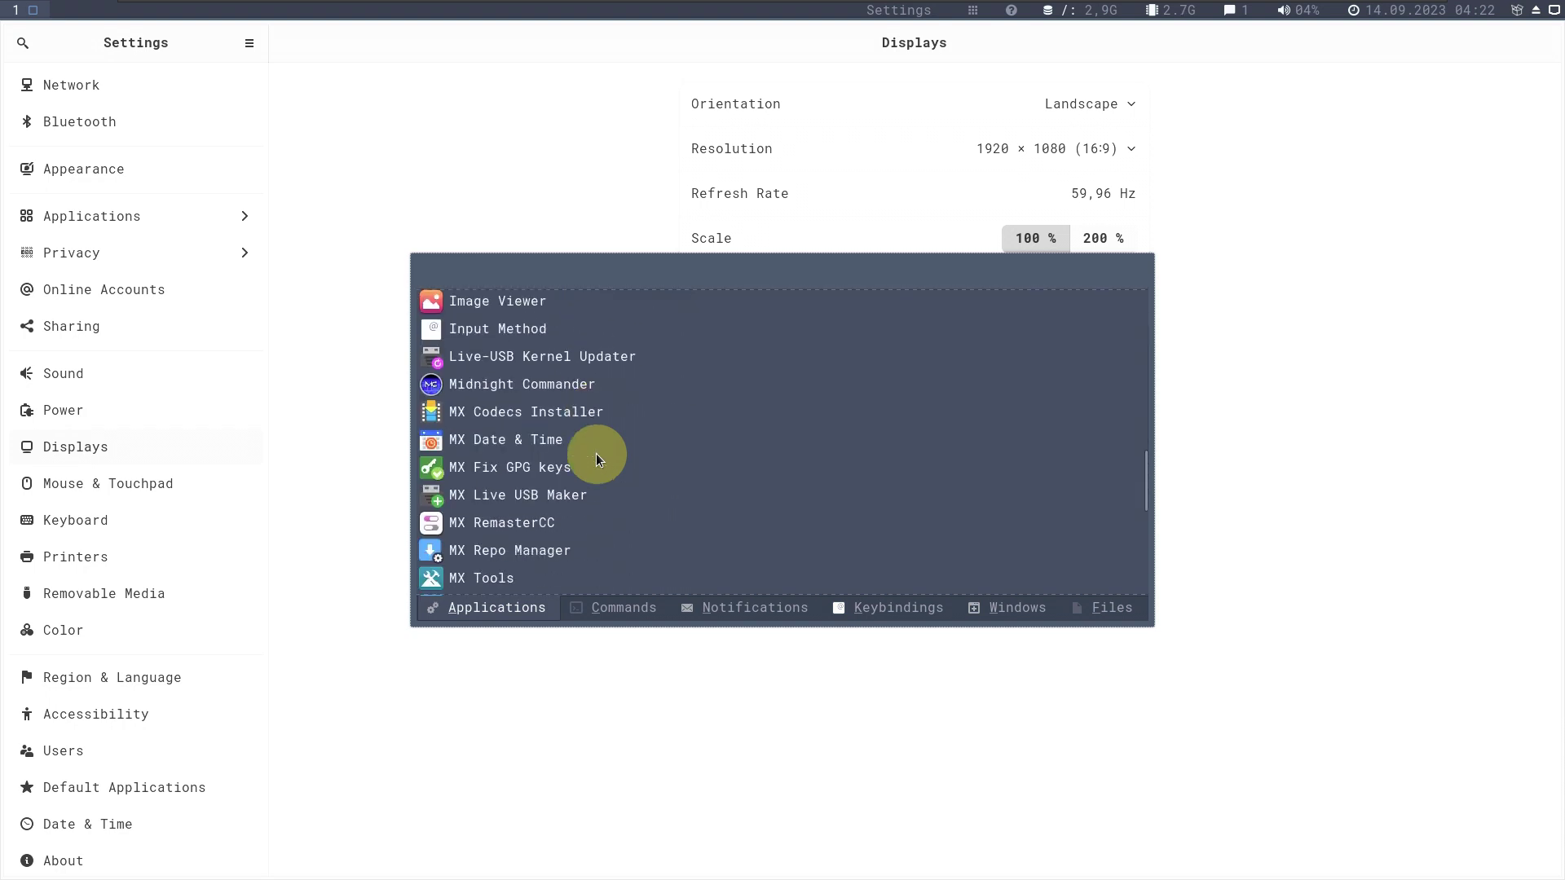
scroll(595, 453, "down", 2)
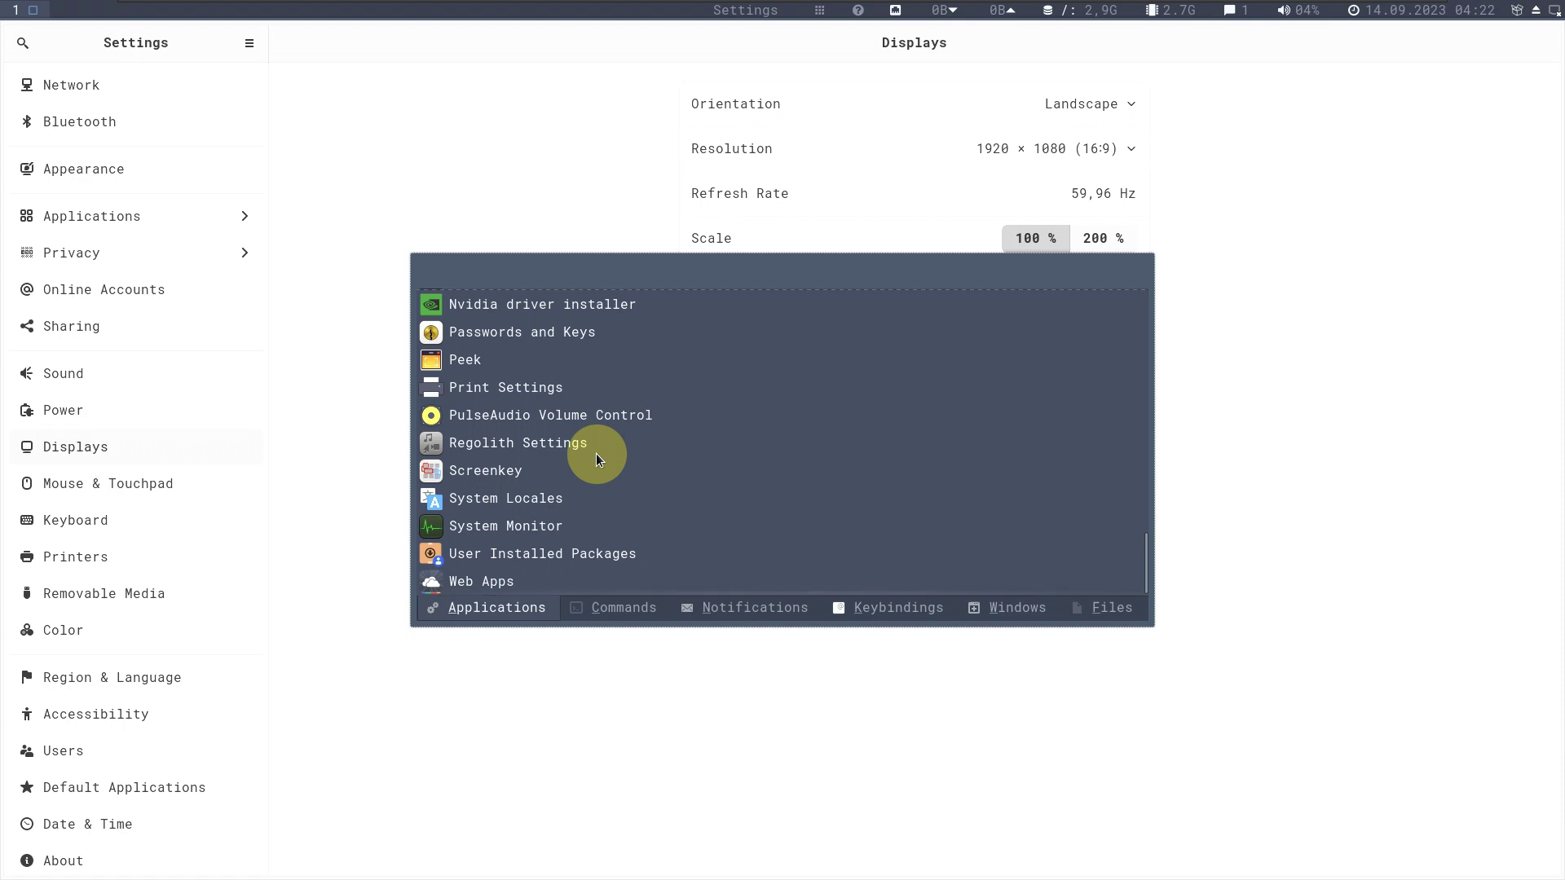
left_click(607, 616)
left_click(746, 618)
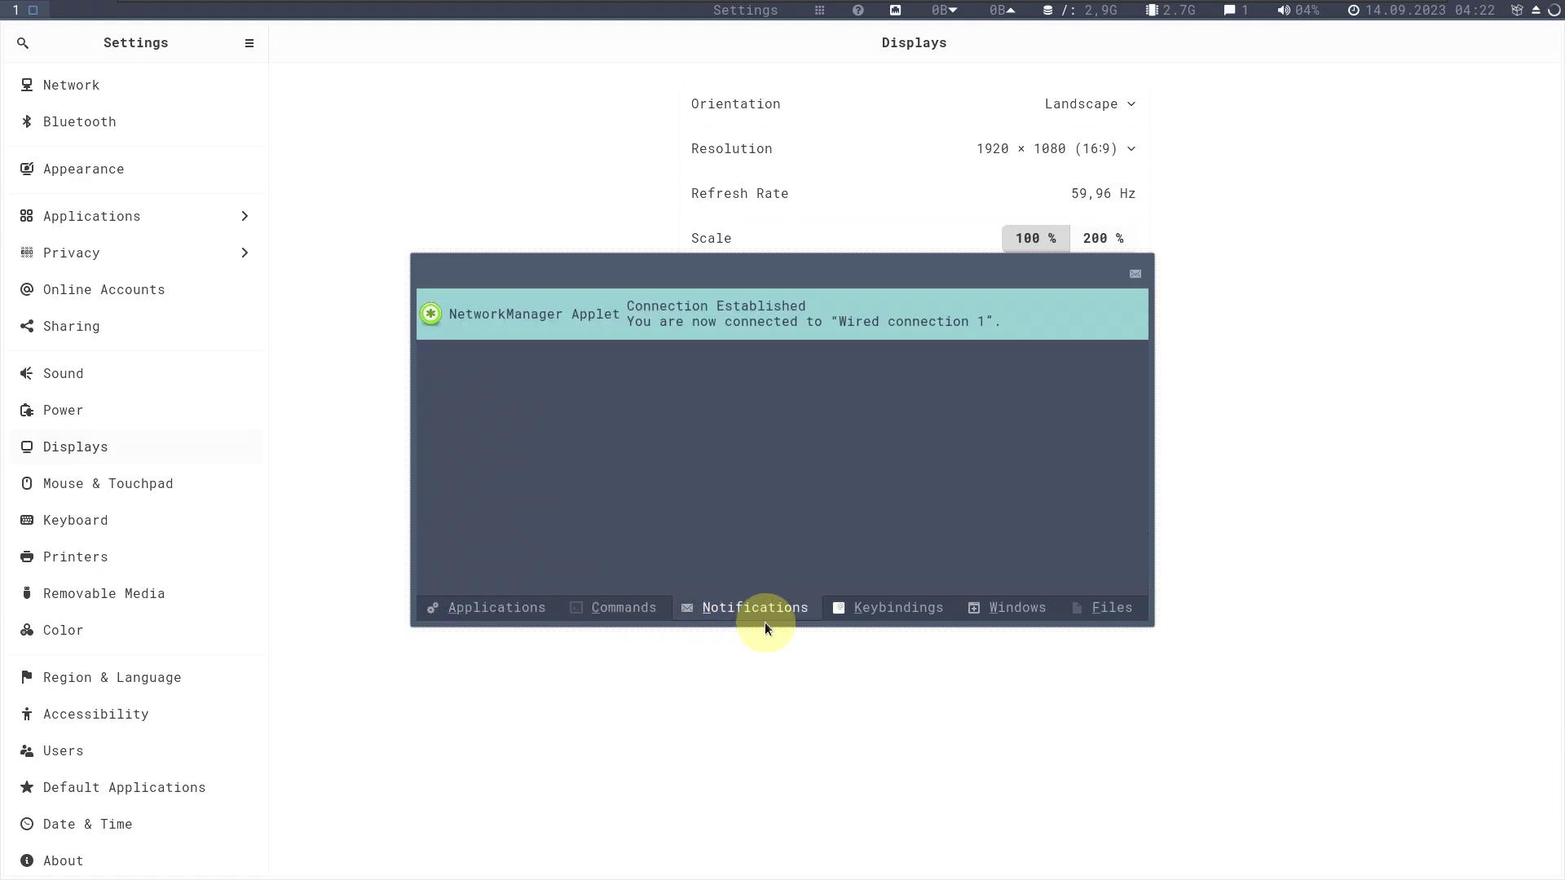
left_click(886, 610)
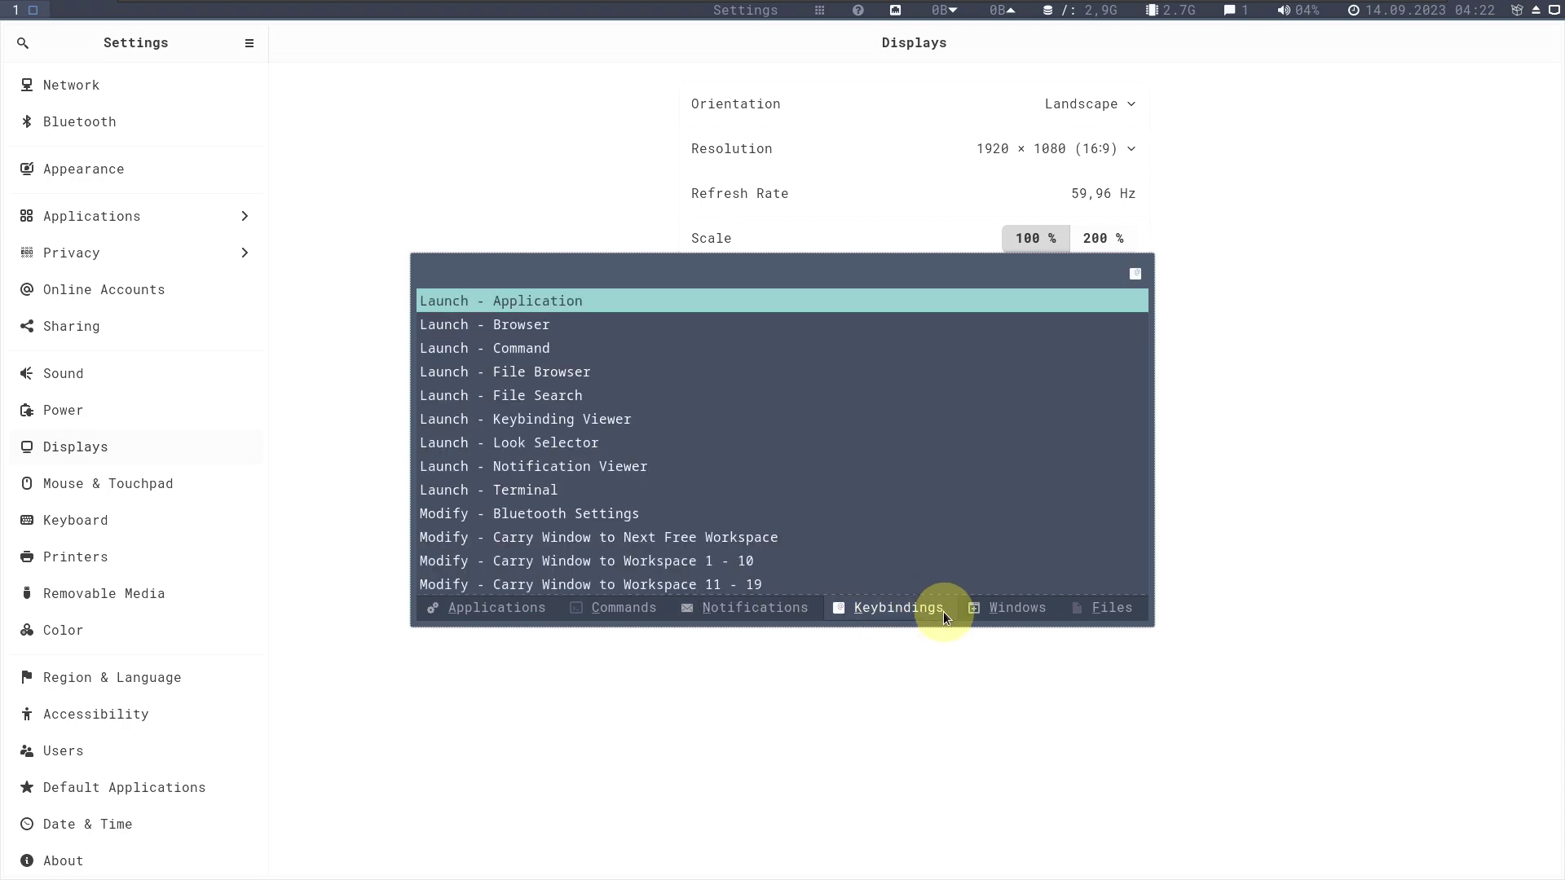
scroll(955, 486, "down", 4)
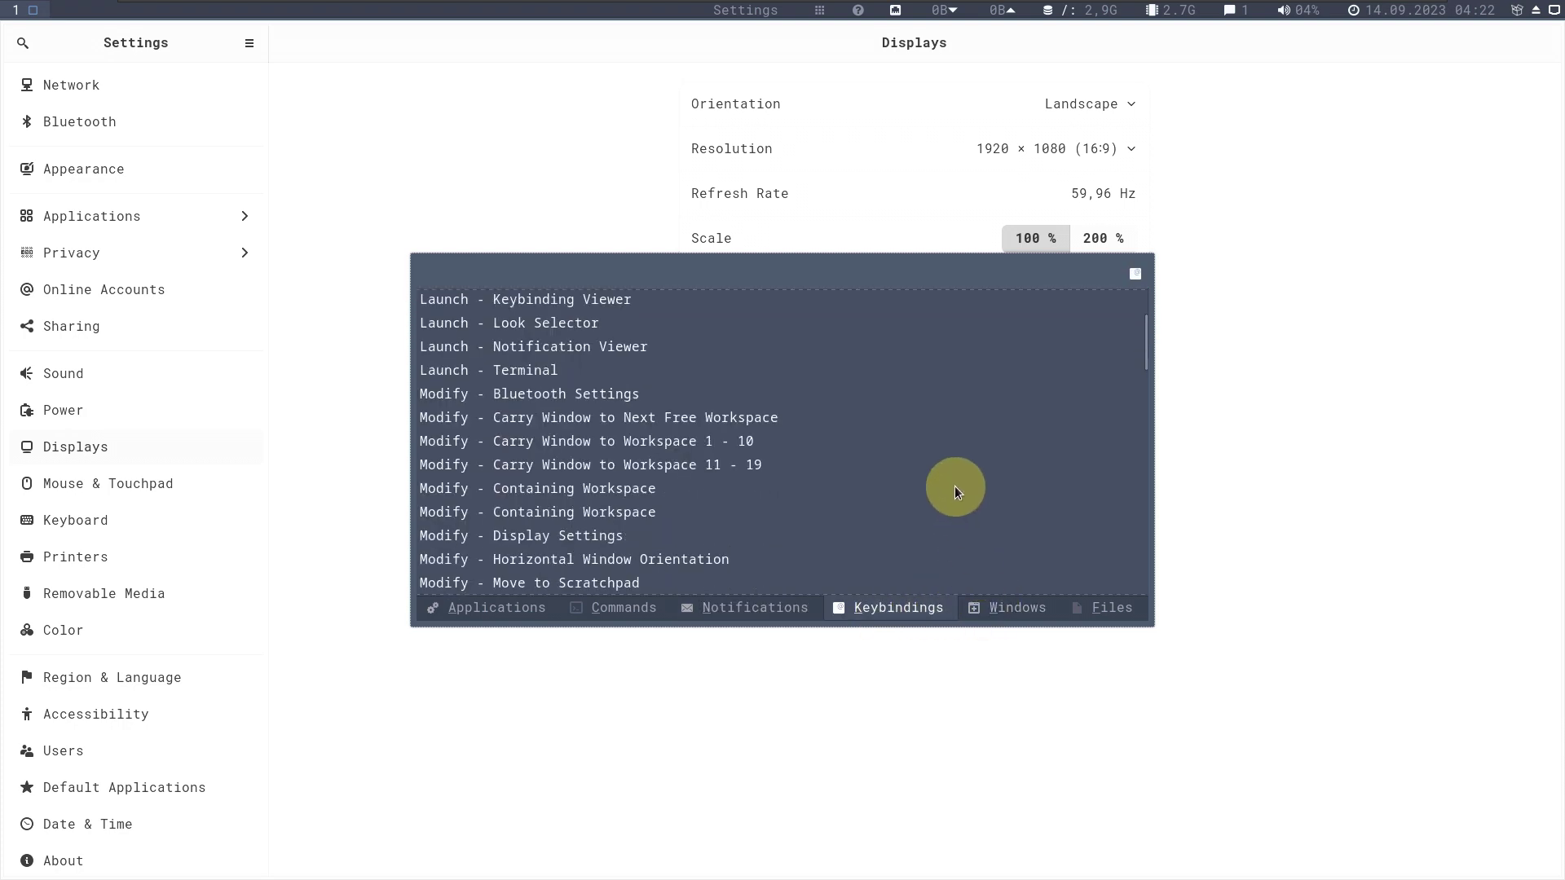
scroll(955, 486, "down", 7)
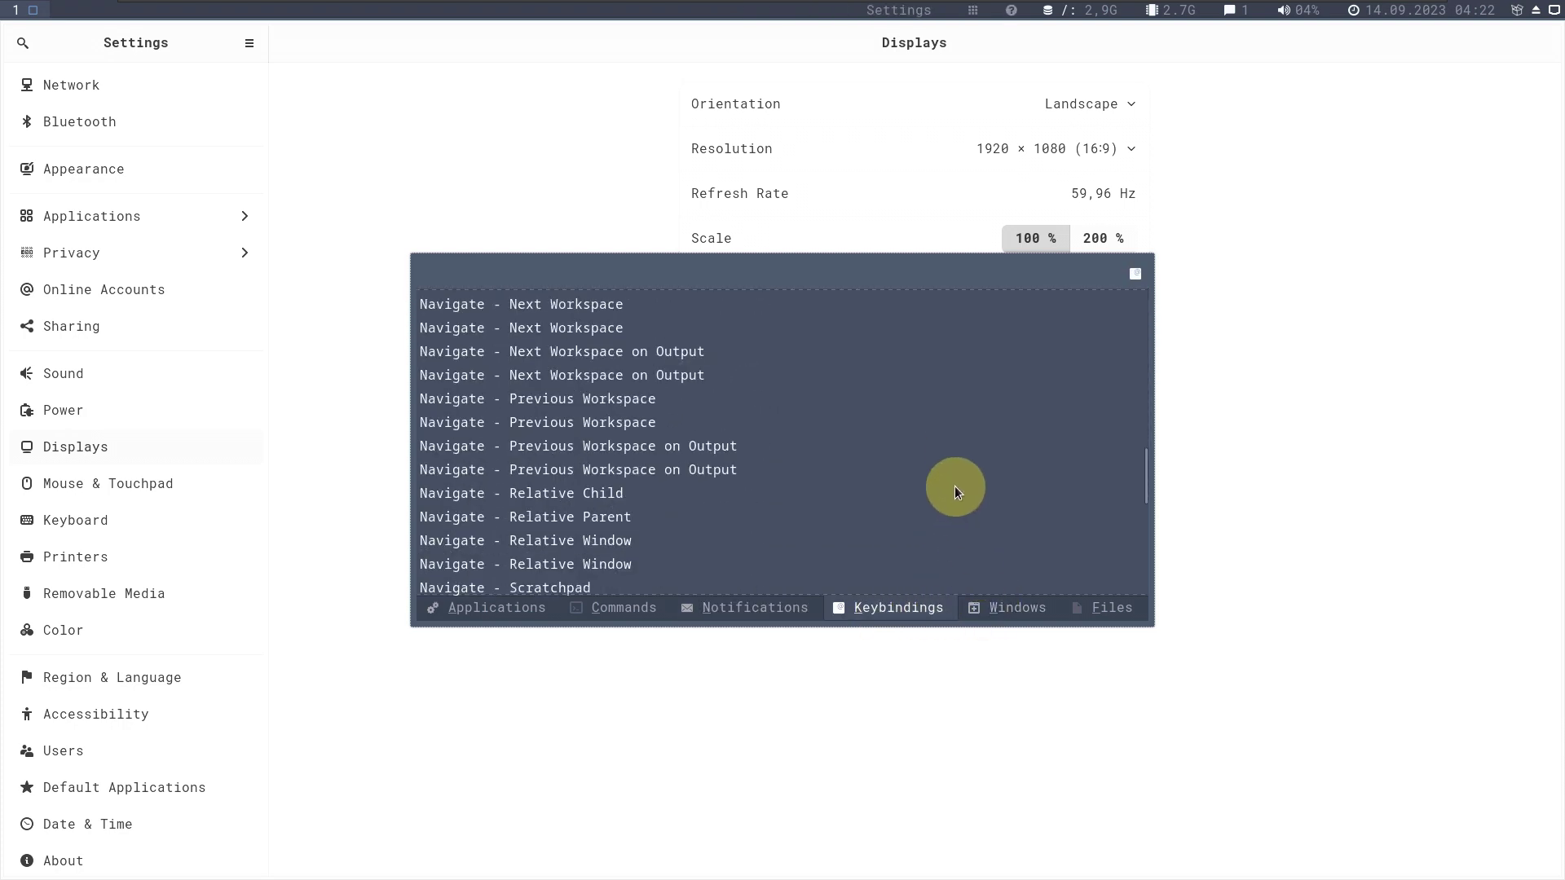
scroll(955, 485, "down", 7)
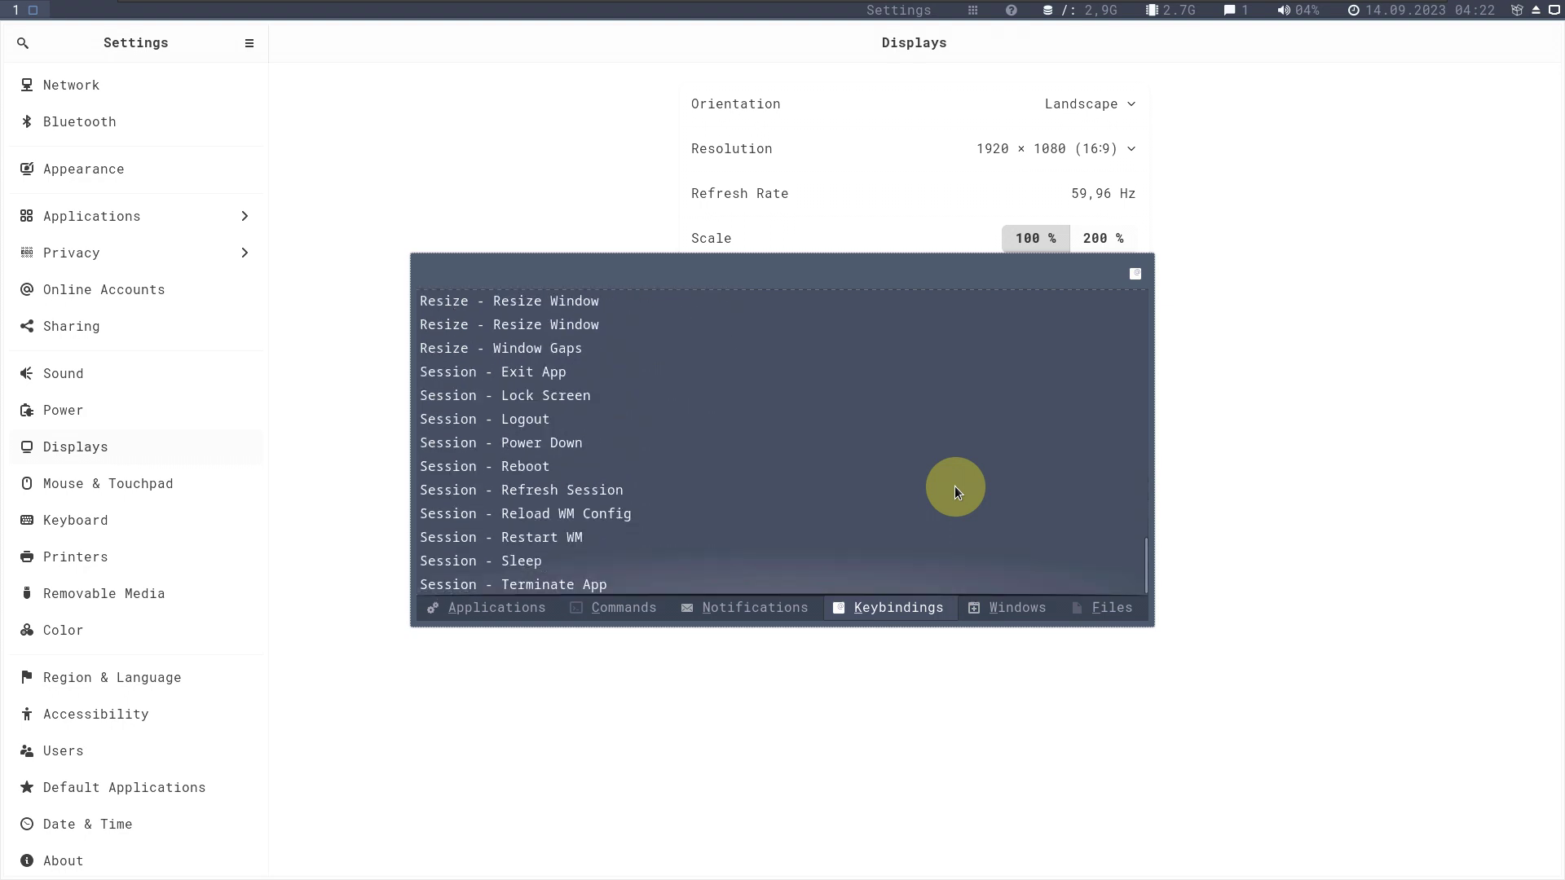
Switch between the launcher's Windows and Files lists, ending on Applications.
left_click(1014, 606)
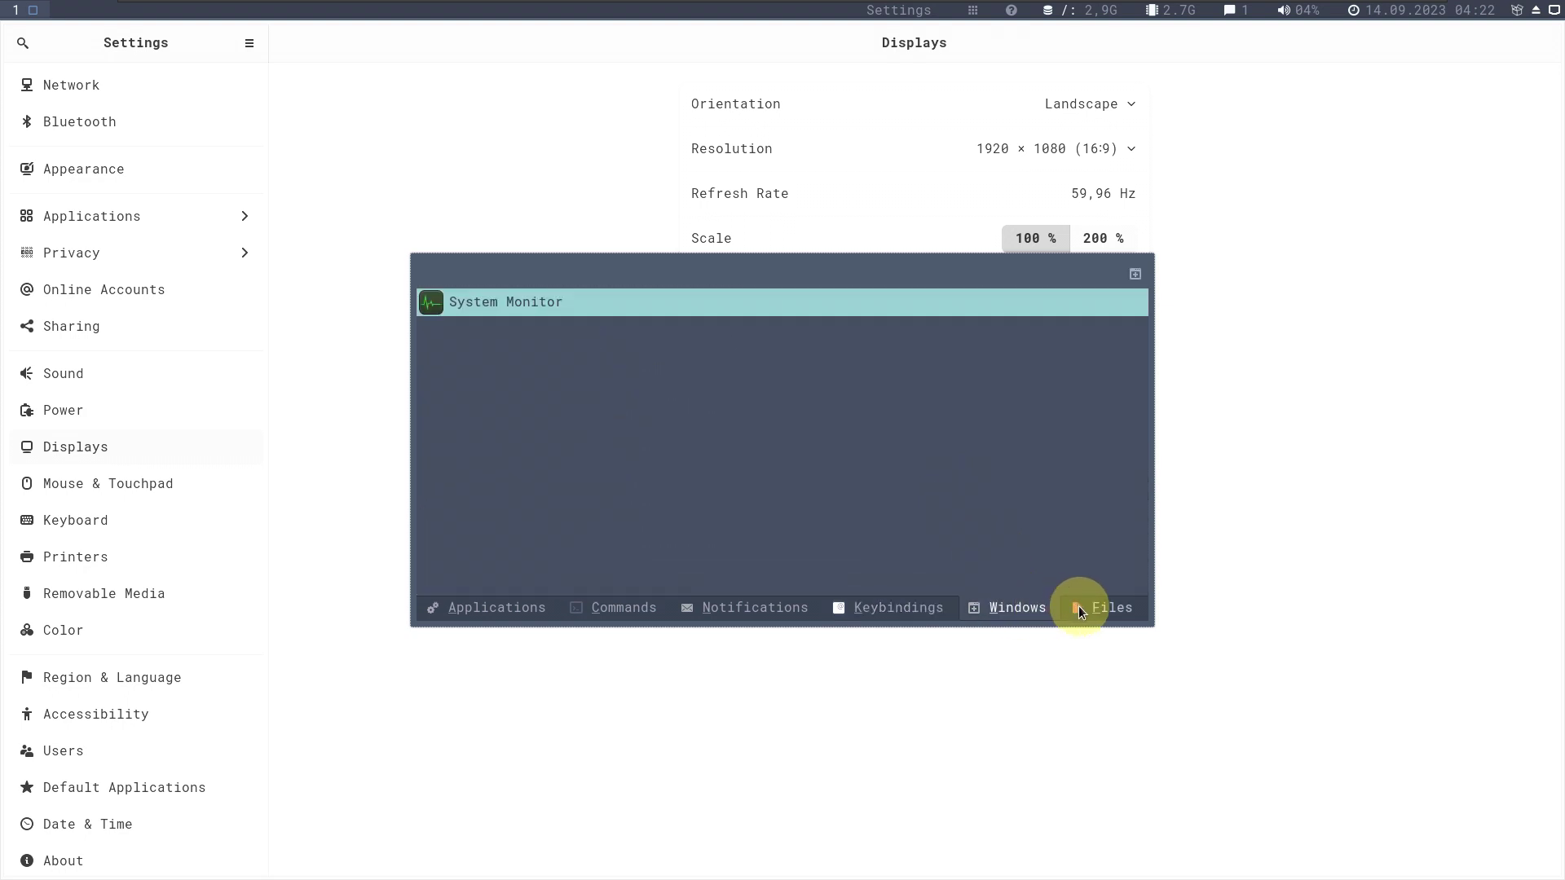
left_click(1079, 604)
left_click(1048, 610)
left_click(1082, 598)
left_click(437, 617)
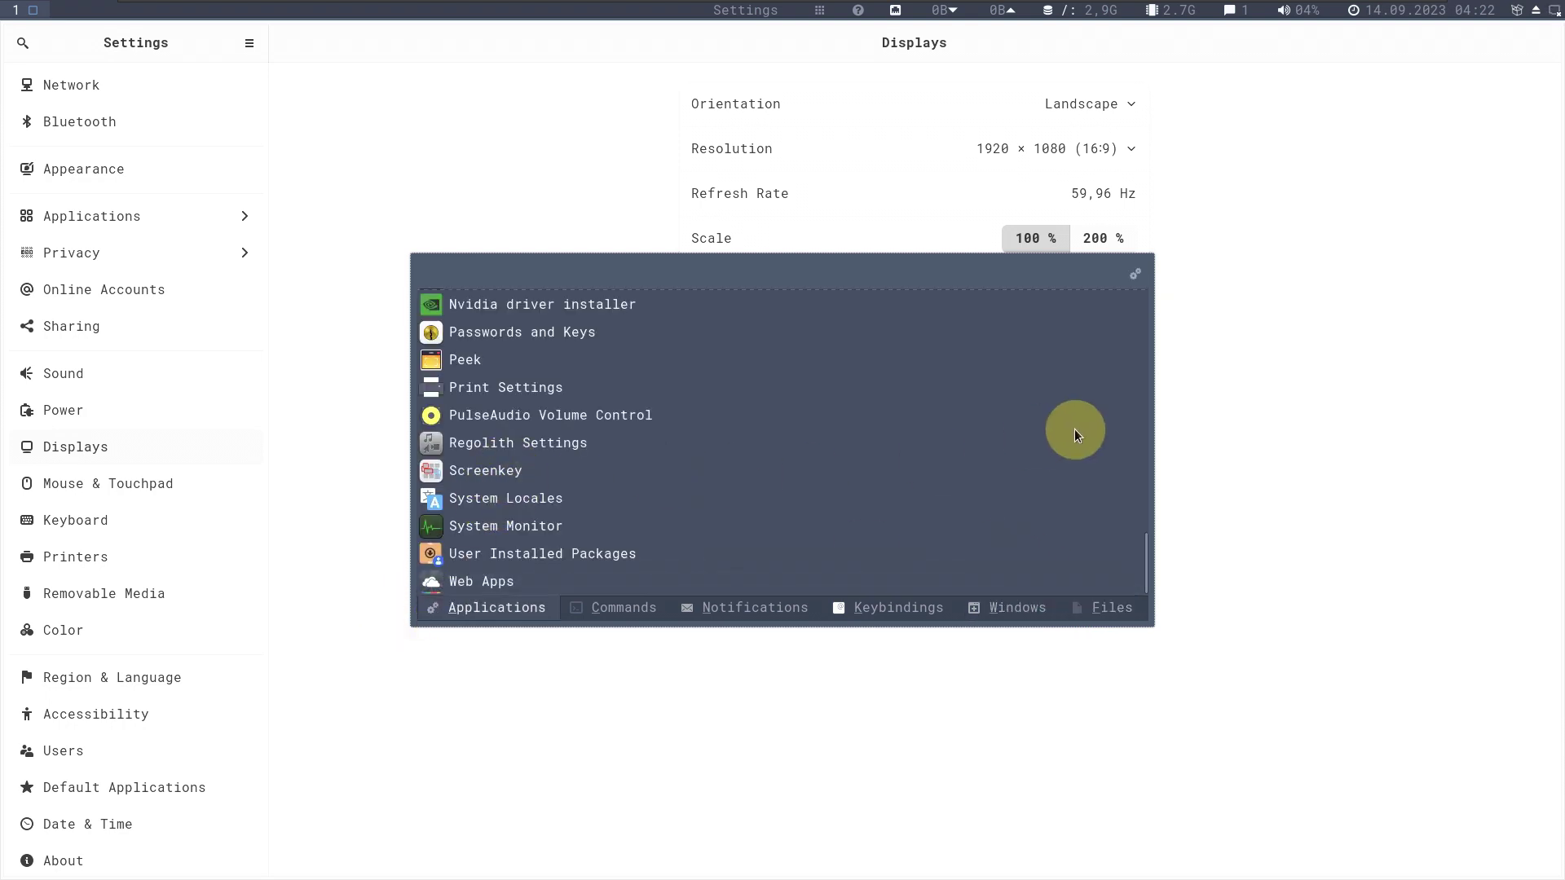
Dismiss the launcher and close the Settings window from its title-bar menu.
left_click(1499, 54)
right_click(1482, 56)
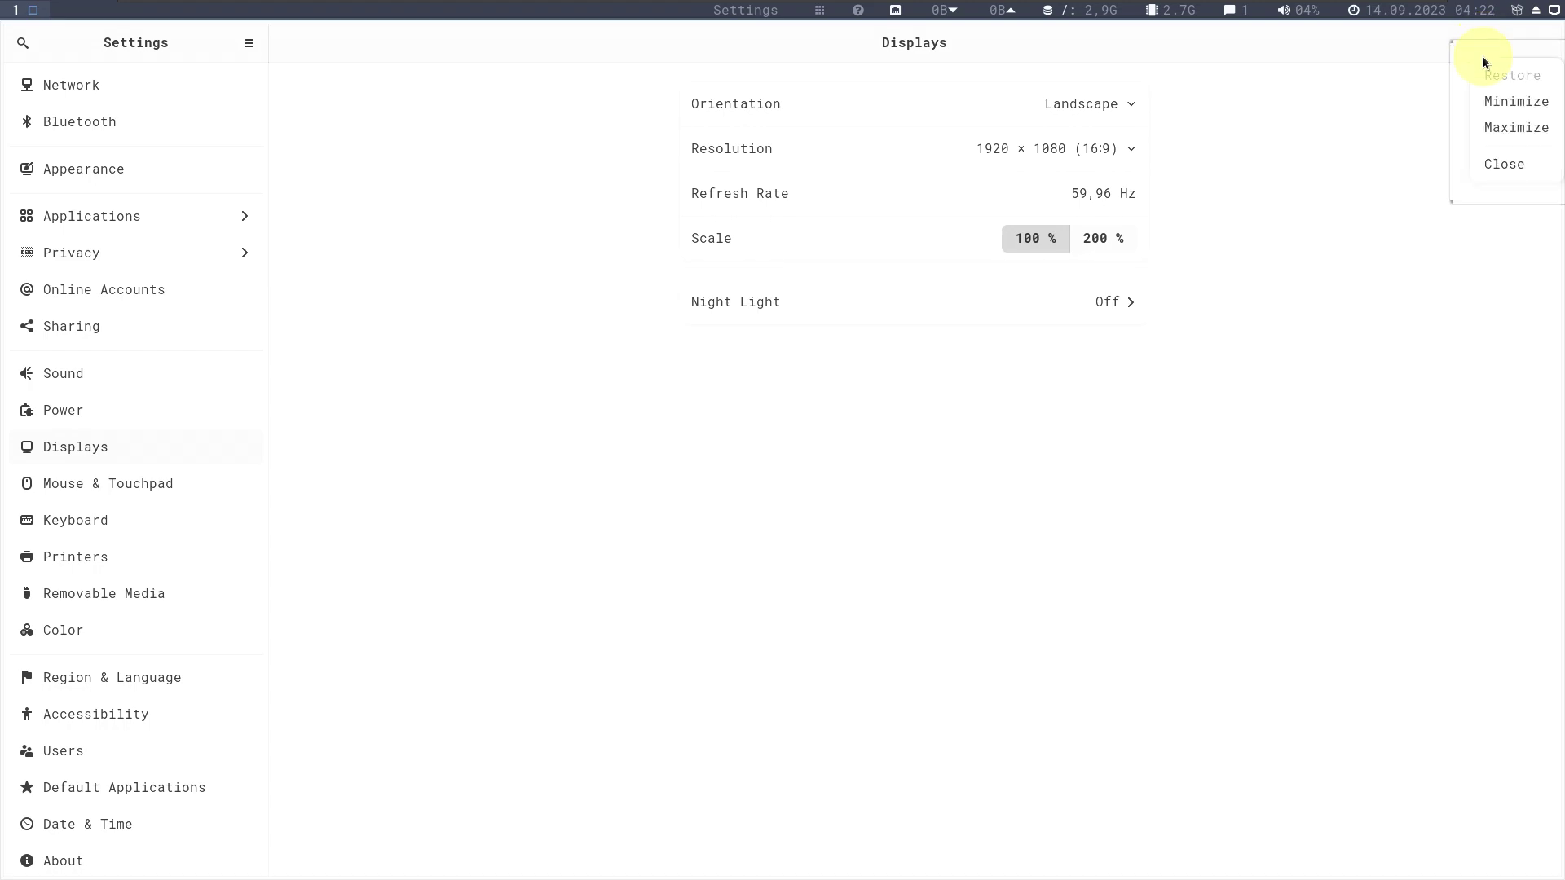
left_click(1493, 167)
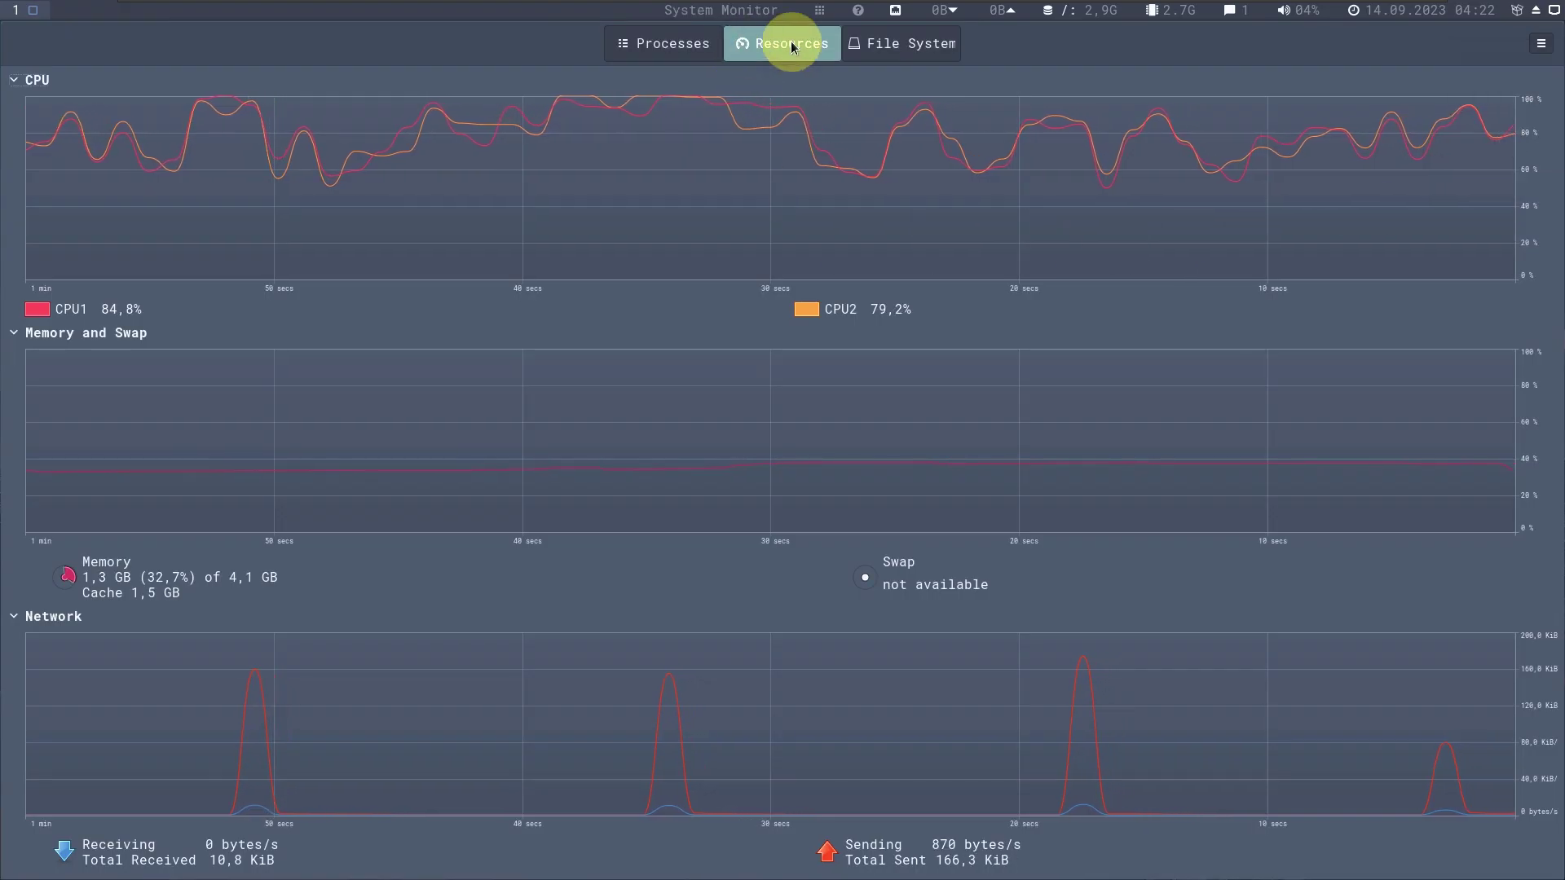
left_click(821, 11)
Launch MX Boot Options from the Applications list and authenticate with the account password.
scroll(666, 335, "down", 3)
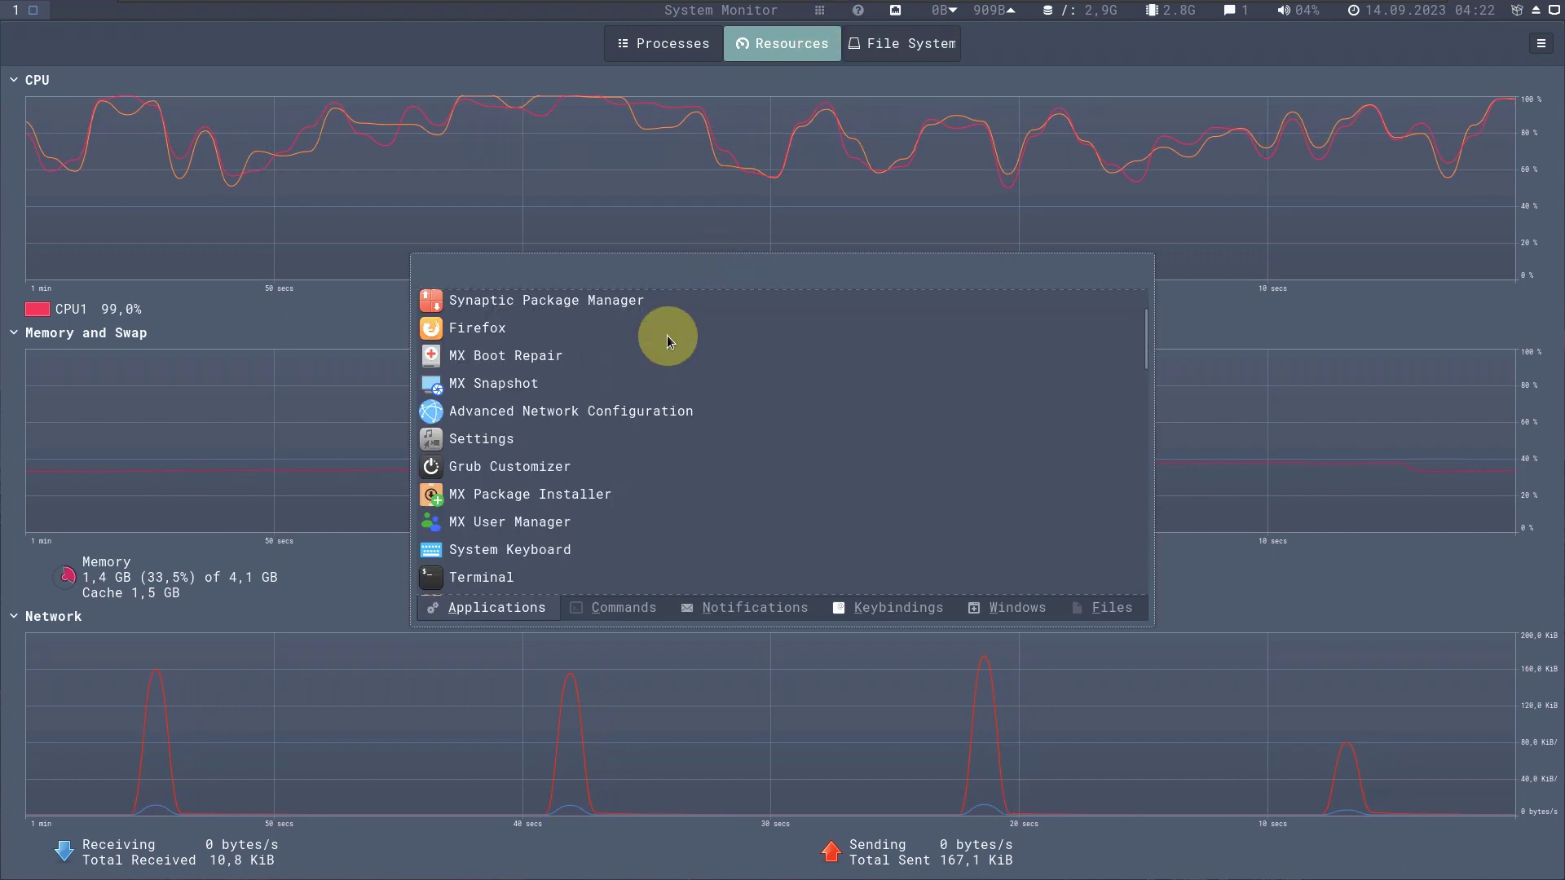
scroll(662, 336, "down", 3)
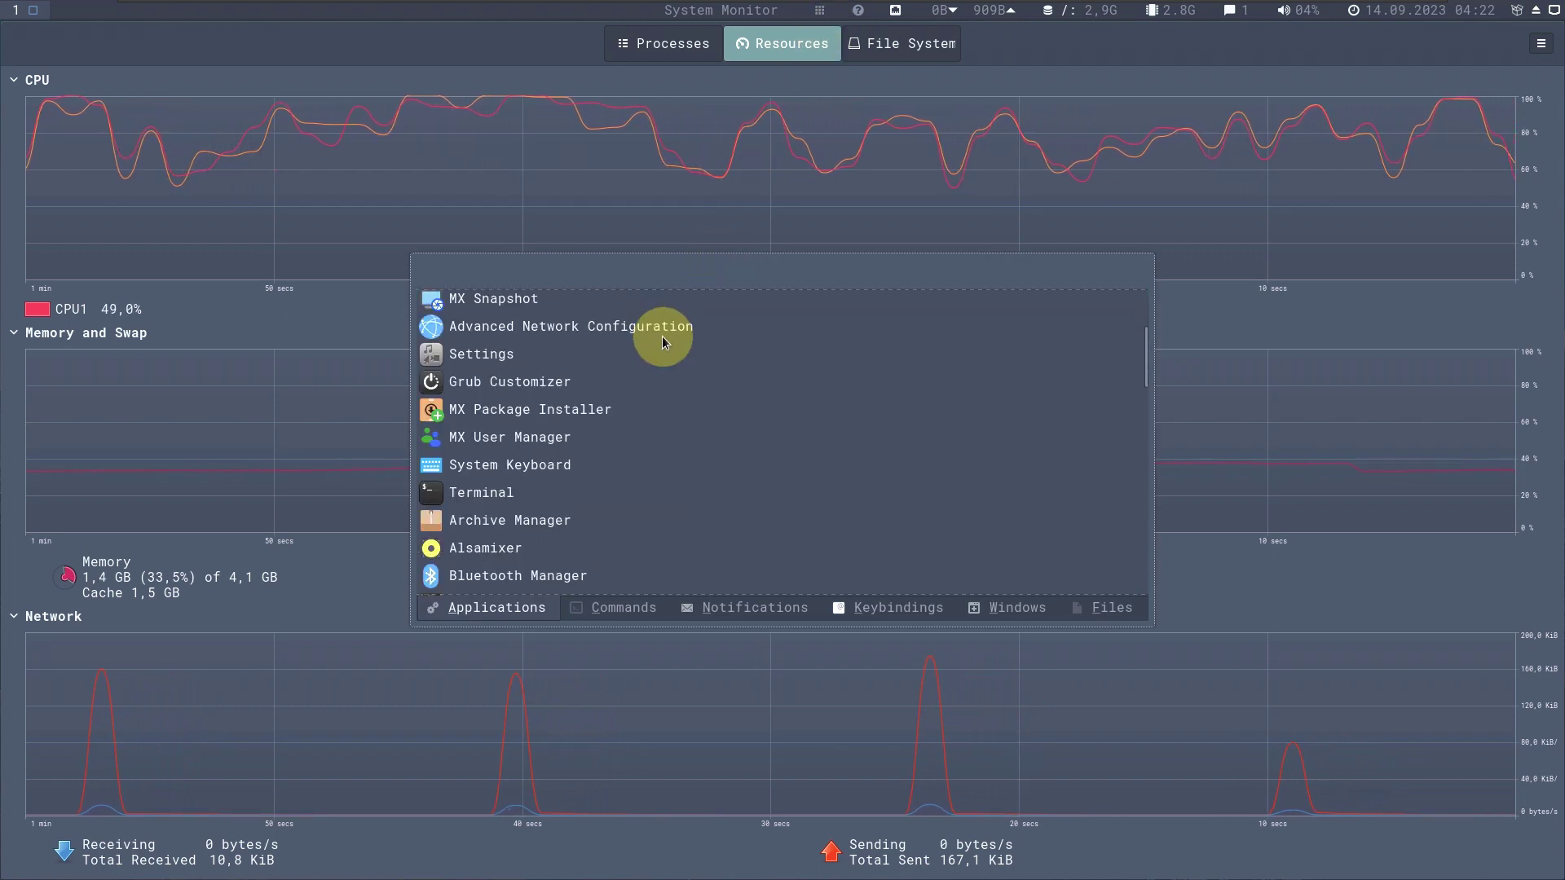
scroll(582, 340, "up", 5)
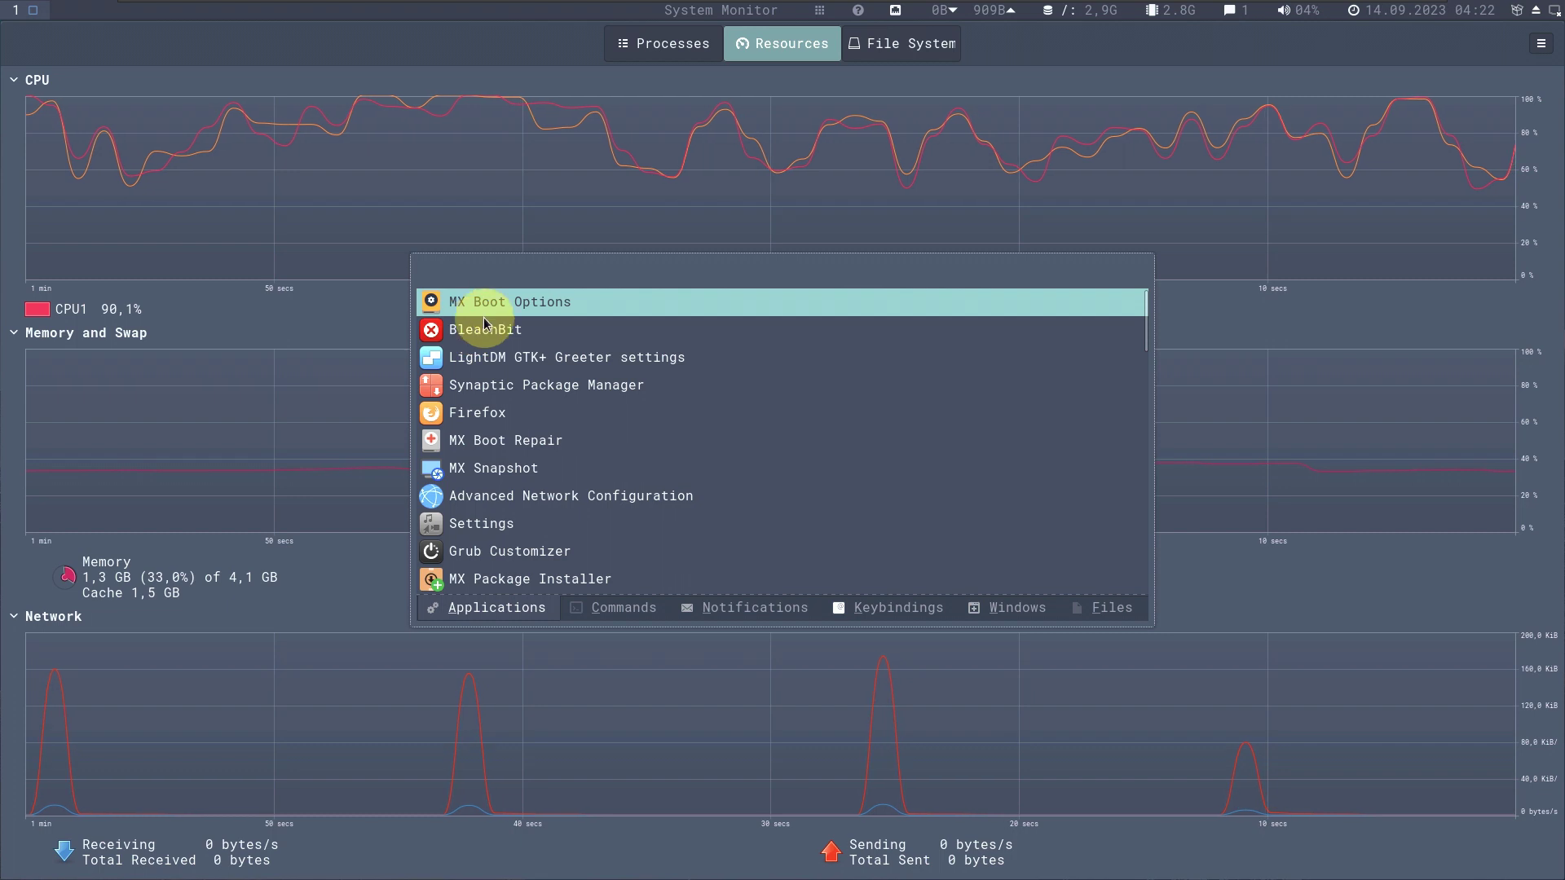
left_click(519, 308)
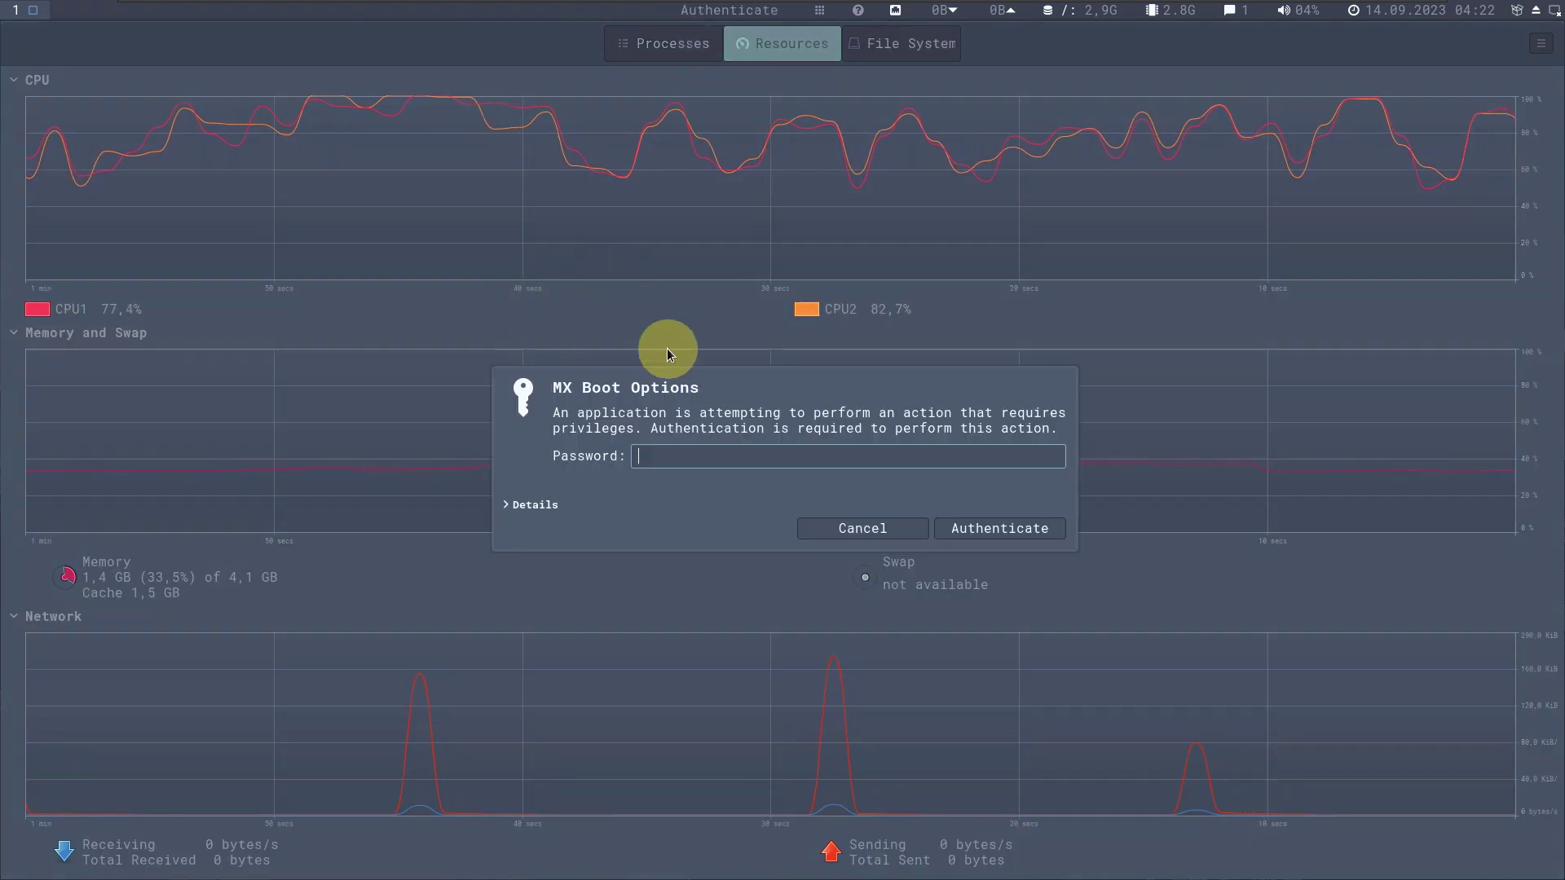
type("•••")
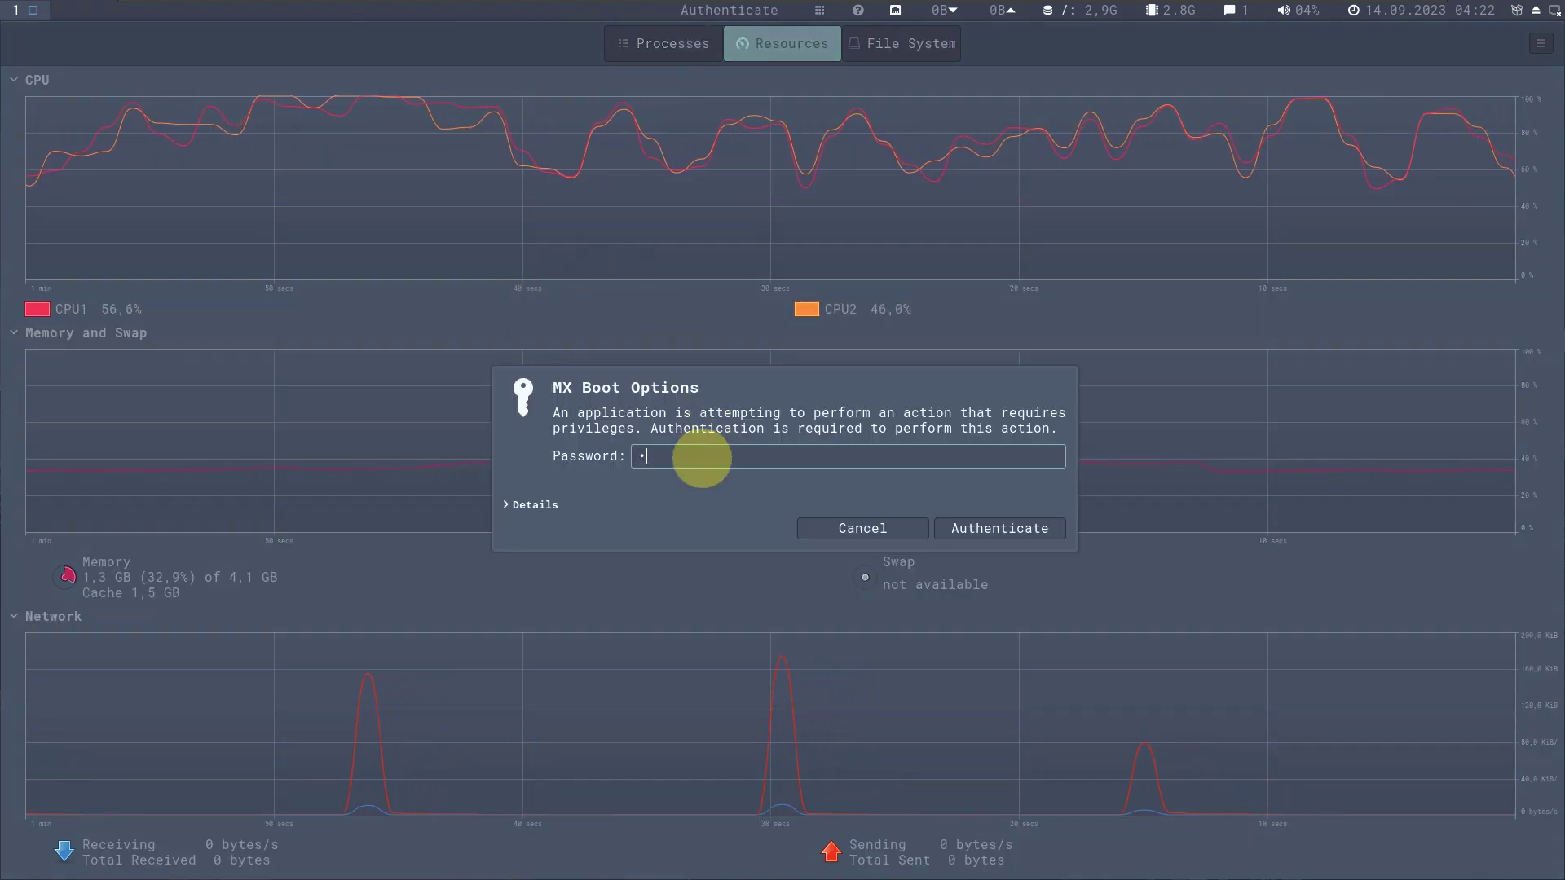
type("•••••")
key("Return")
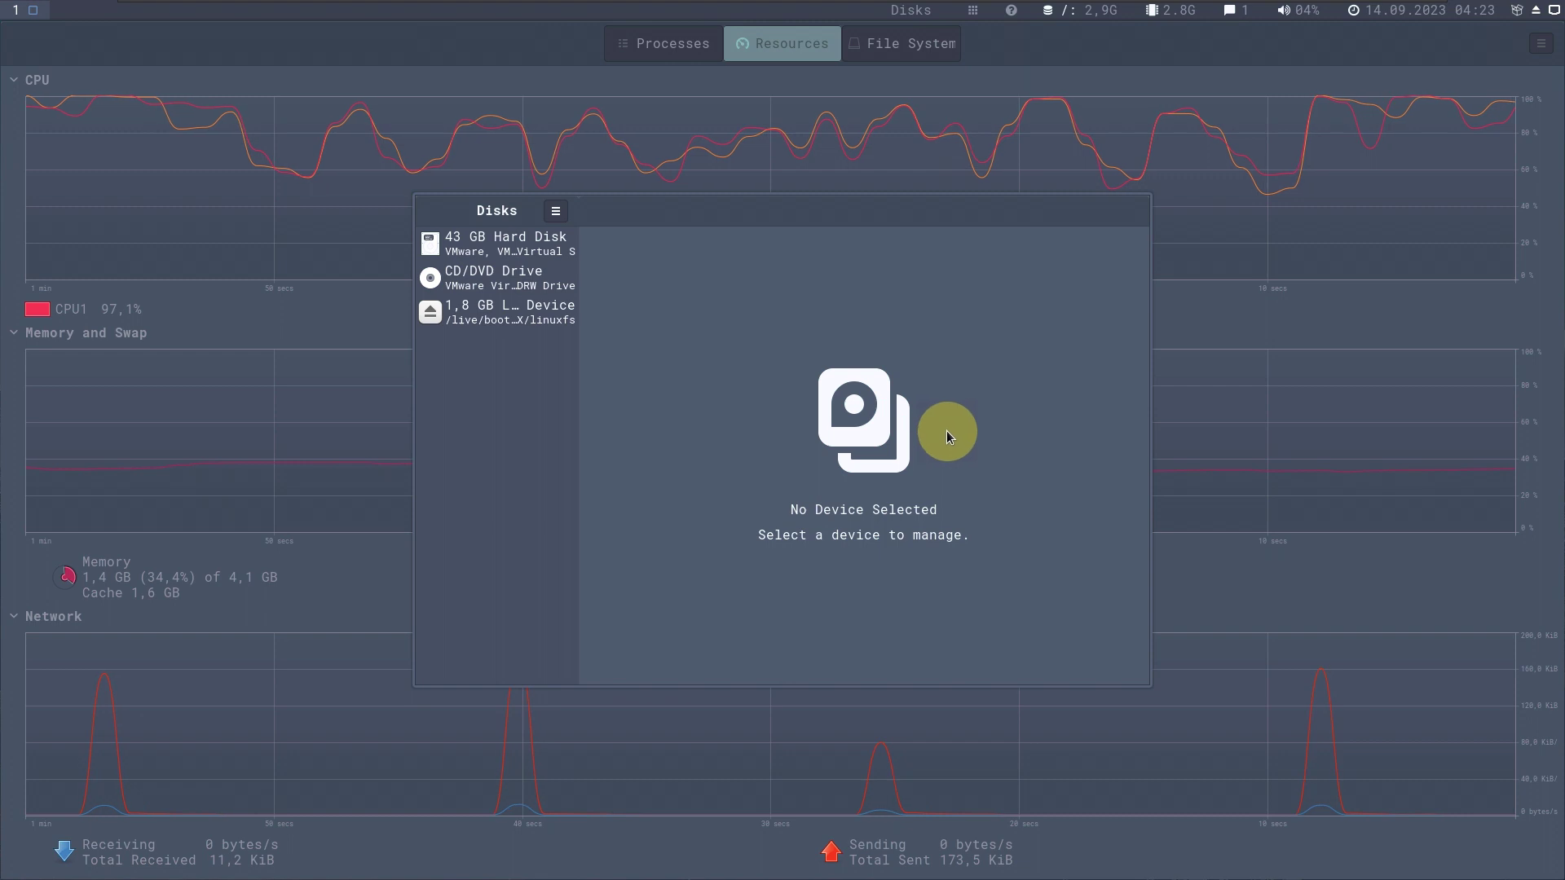
Open About Disks from the main menu, then close the About dialog and Disks.
left_click(555, 211)
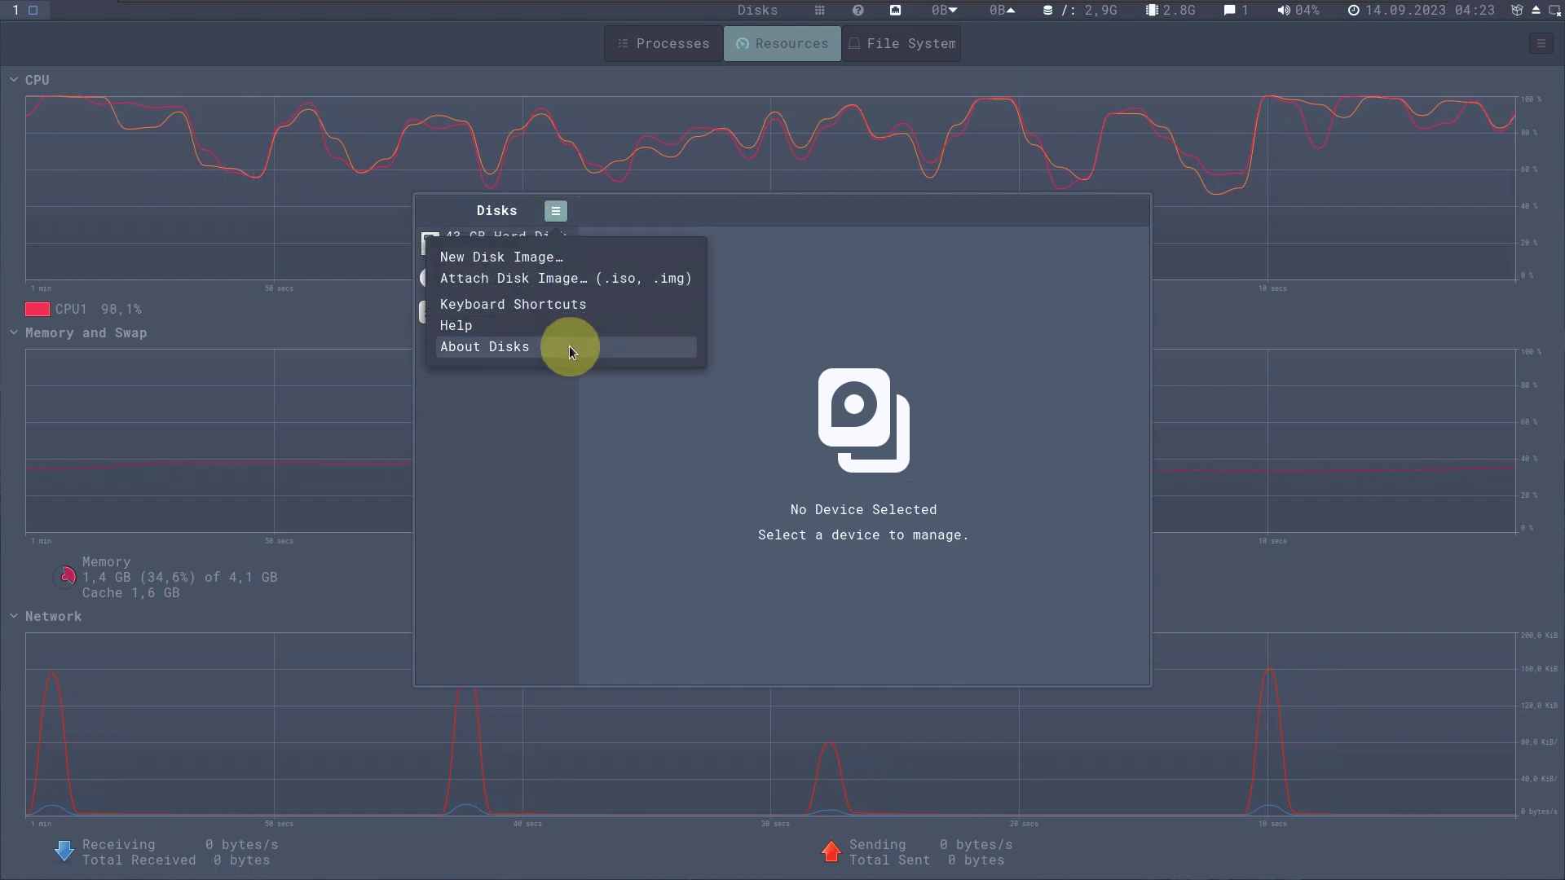
left_click(569, 343)
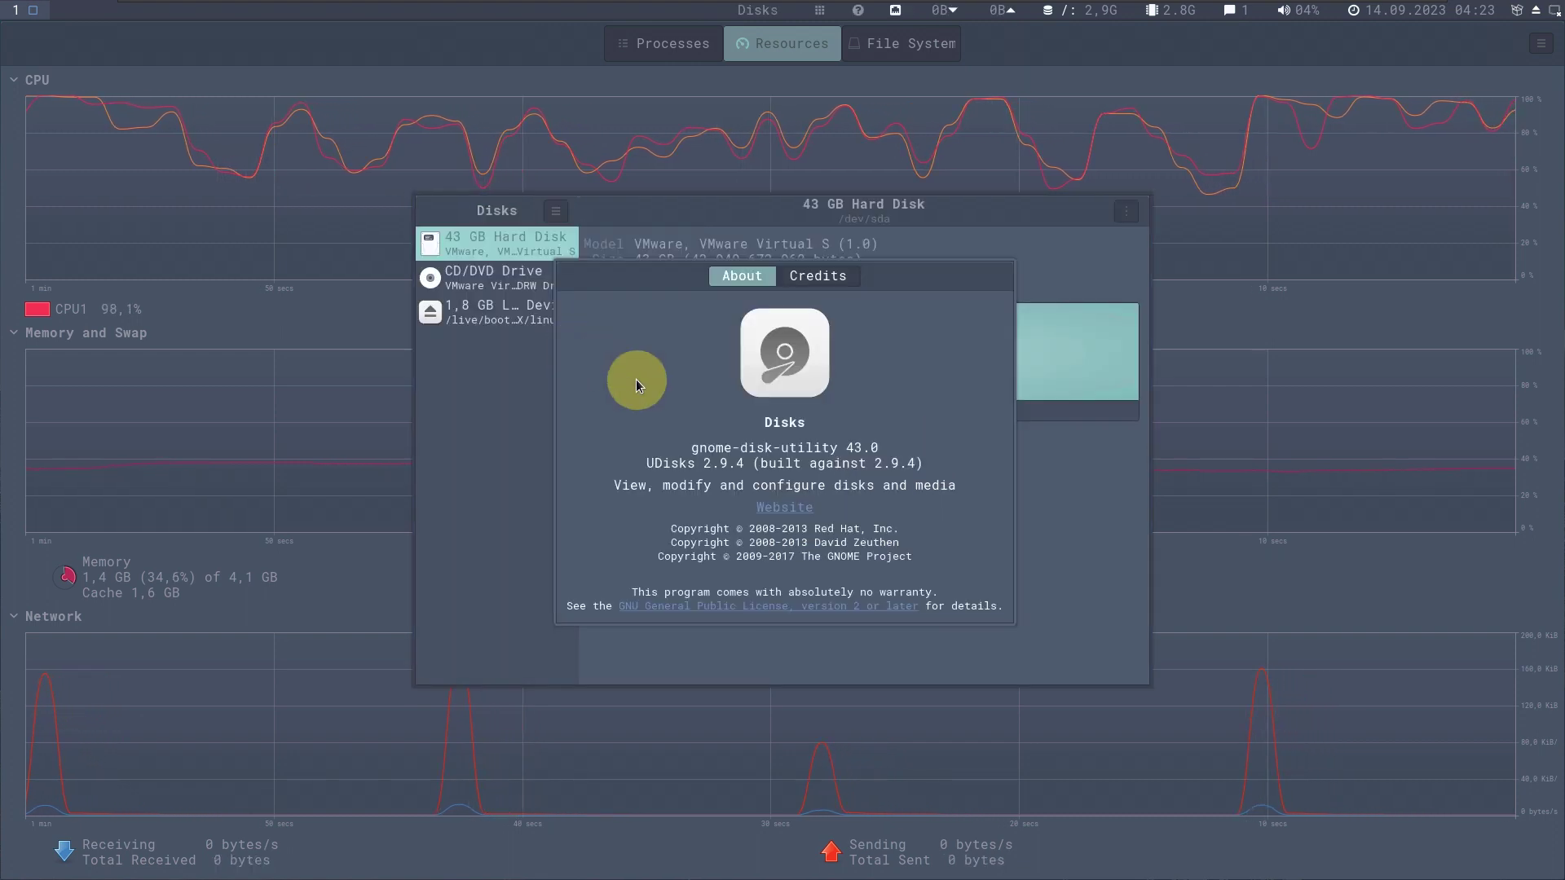
right_click(657, 284)
left_click(688, 435)
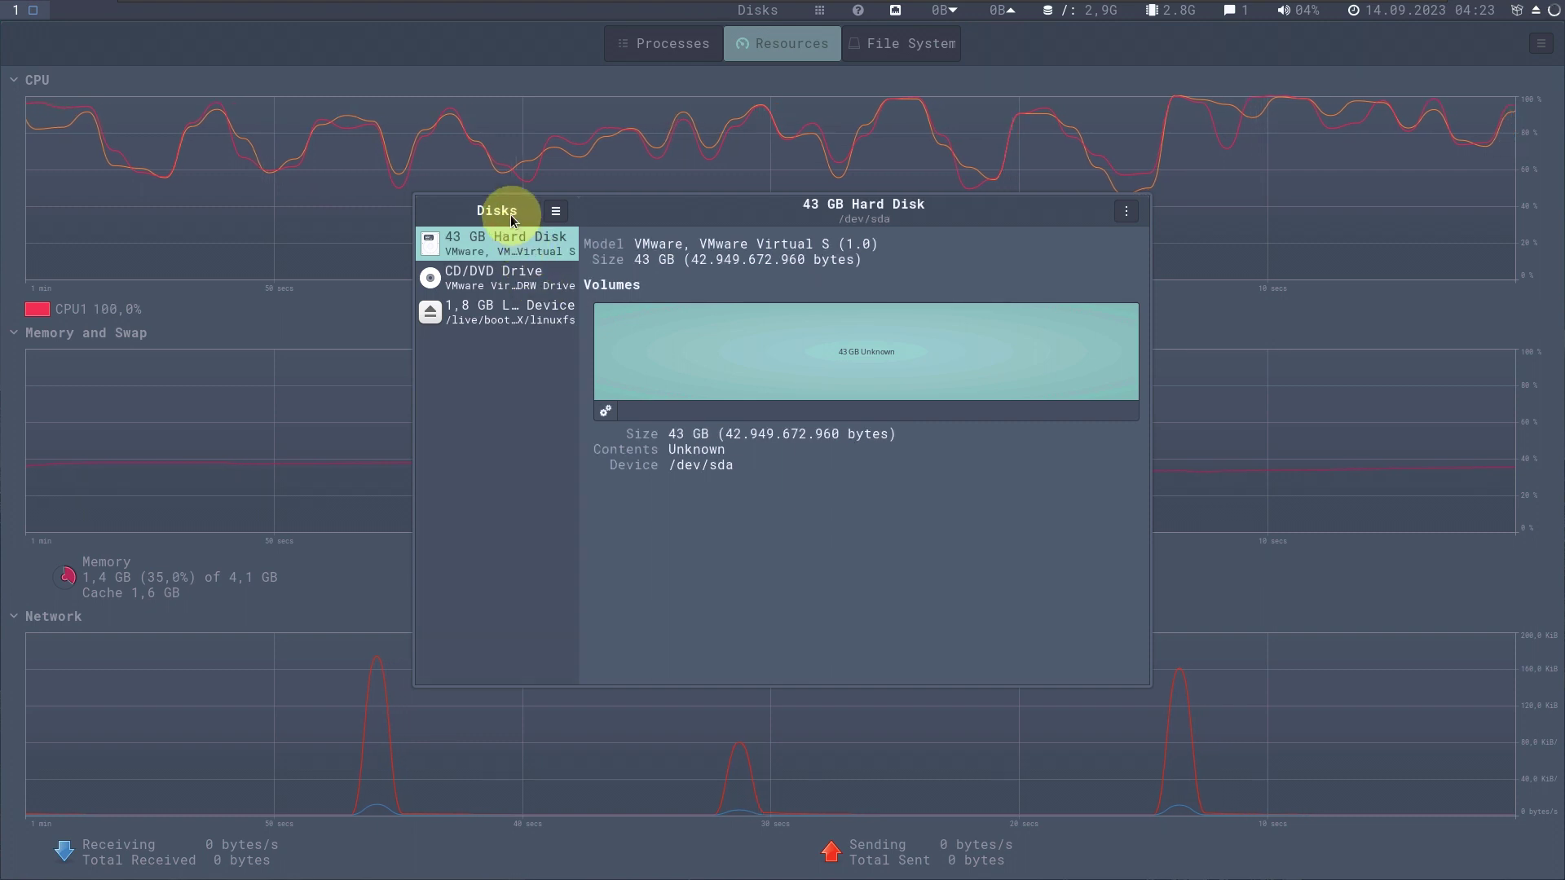
right_click(505, 214)
left_click(559, 376)
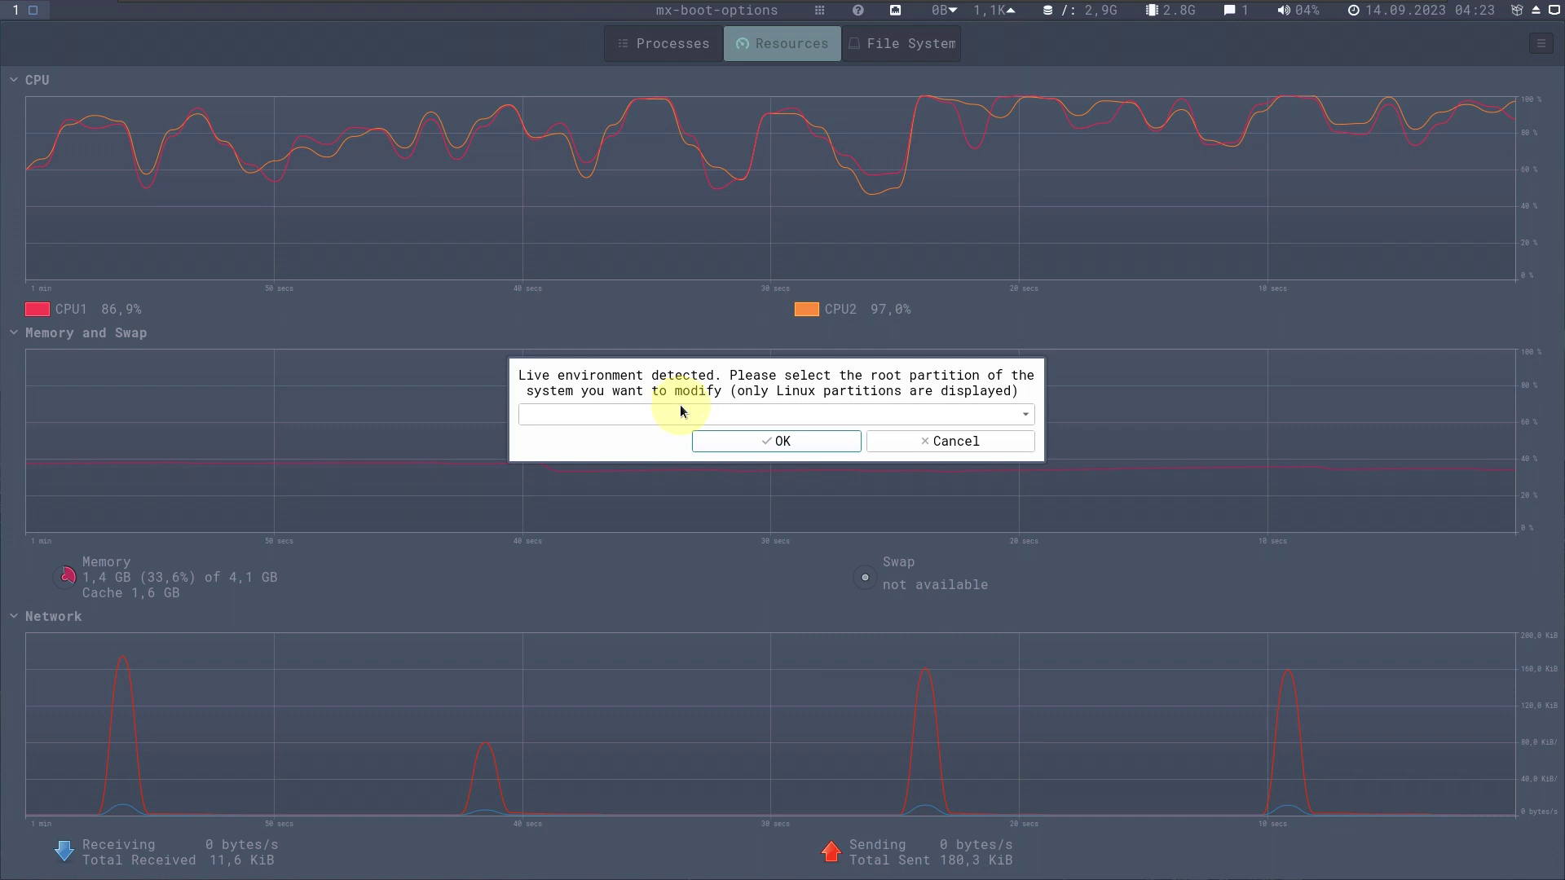
Cancel the root-partition prompt, view MX Boot Options' About (version 23.8.01), then close MX Boot Options.
left_click(925, 442)
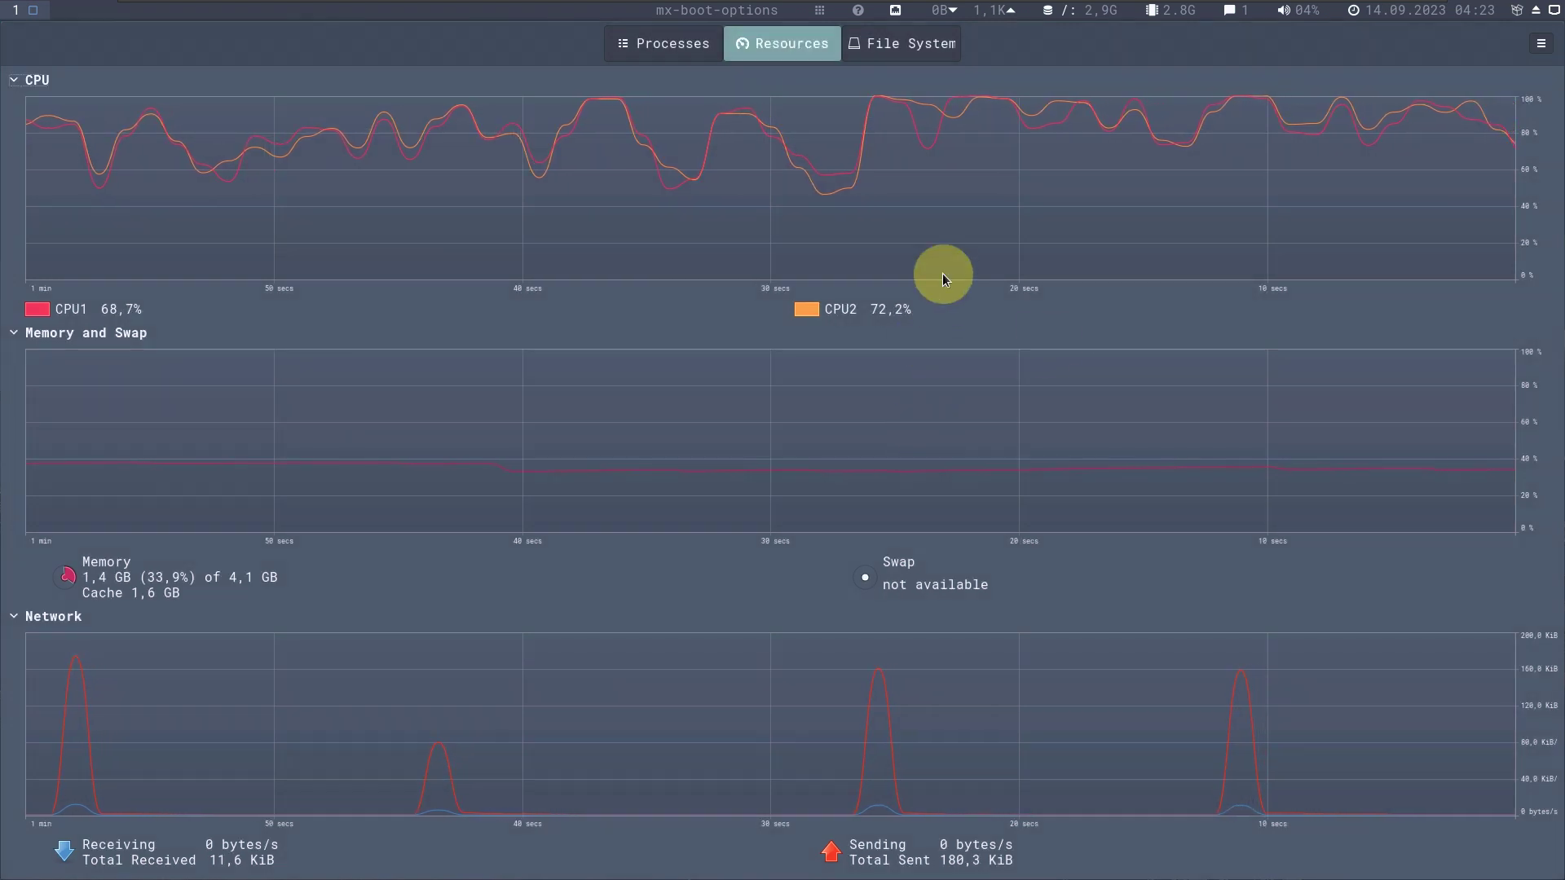
left_click(822, 17)
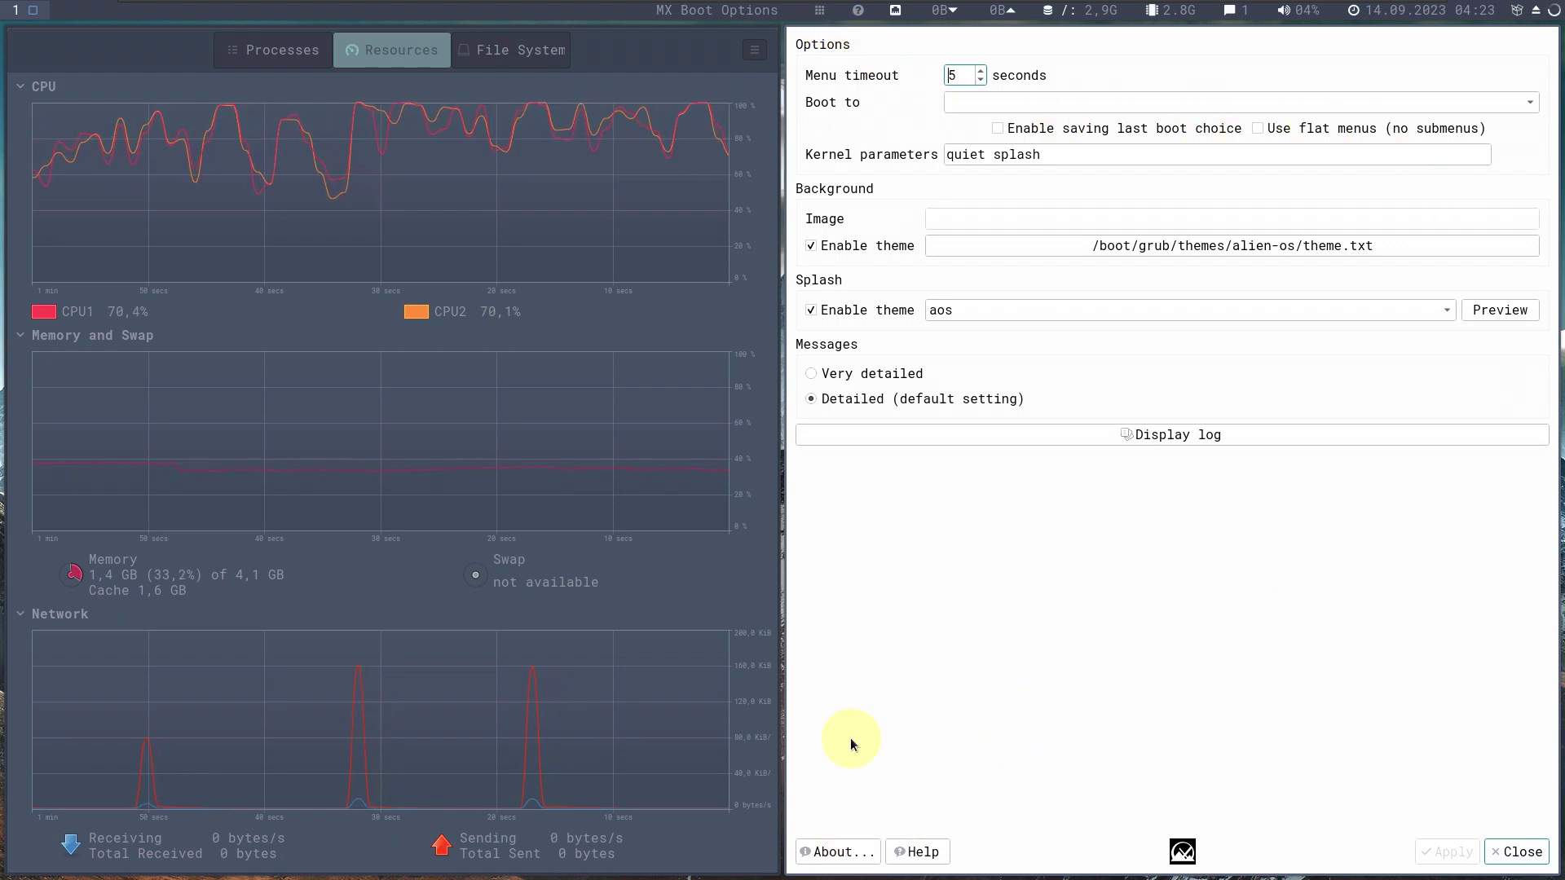
left_click(837, 852)
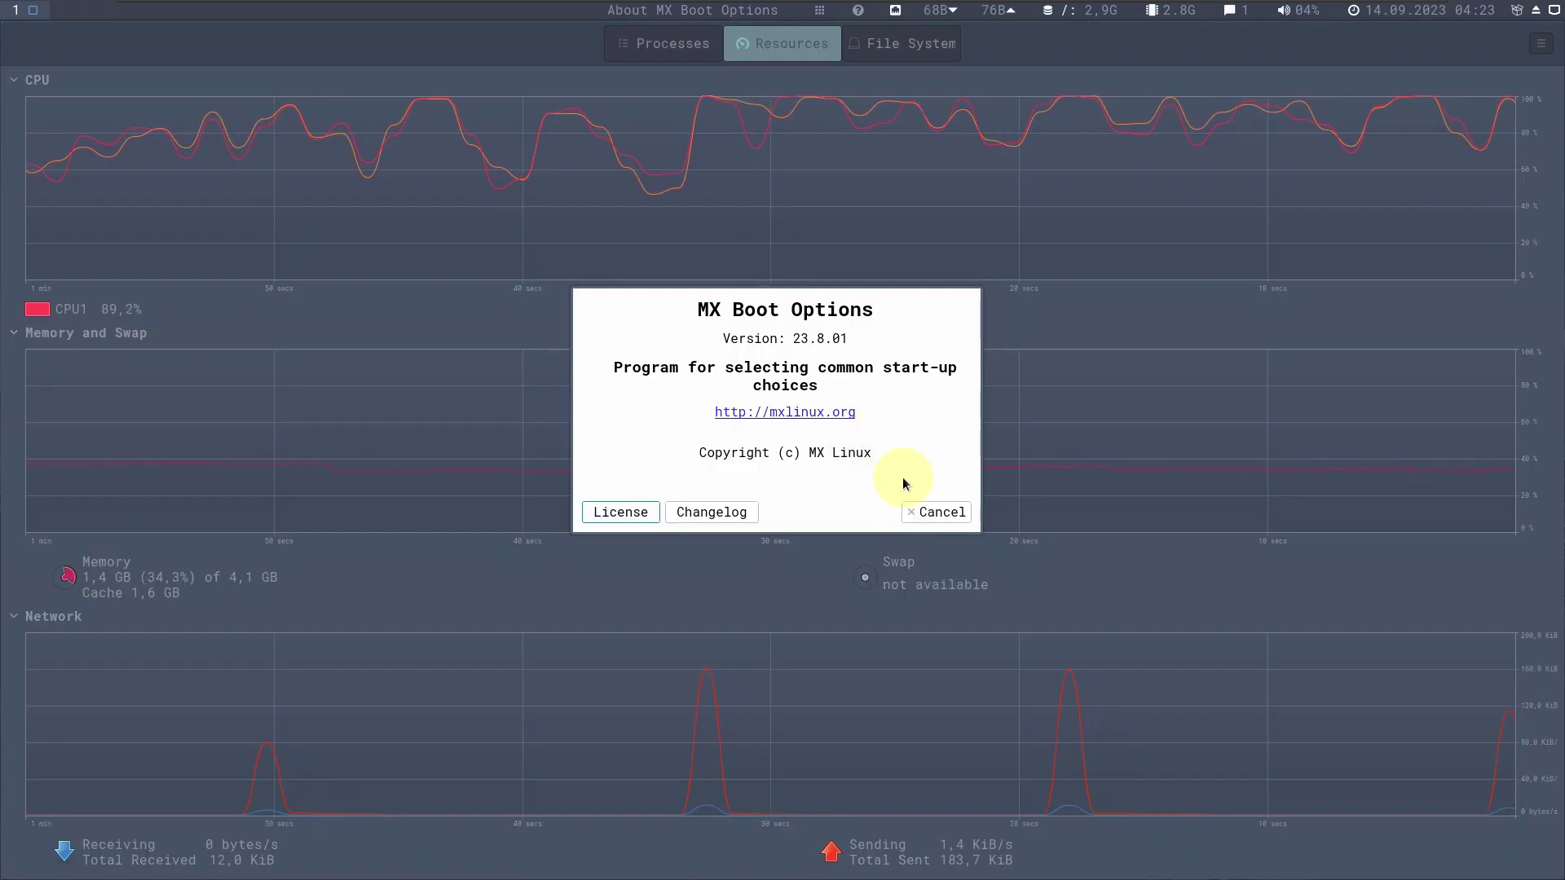
left_click(916, 515)
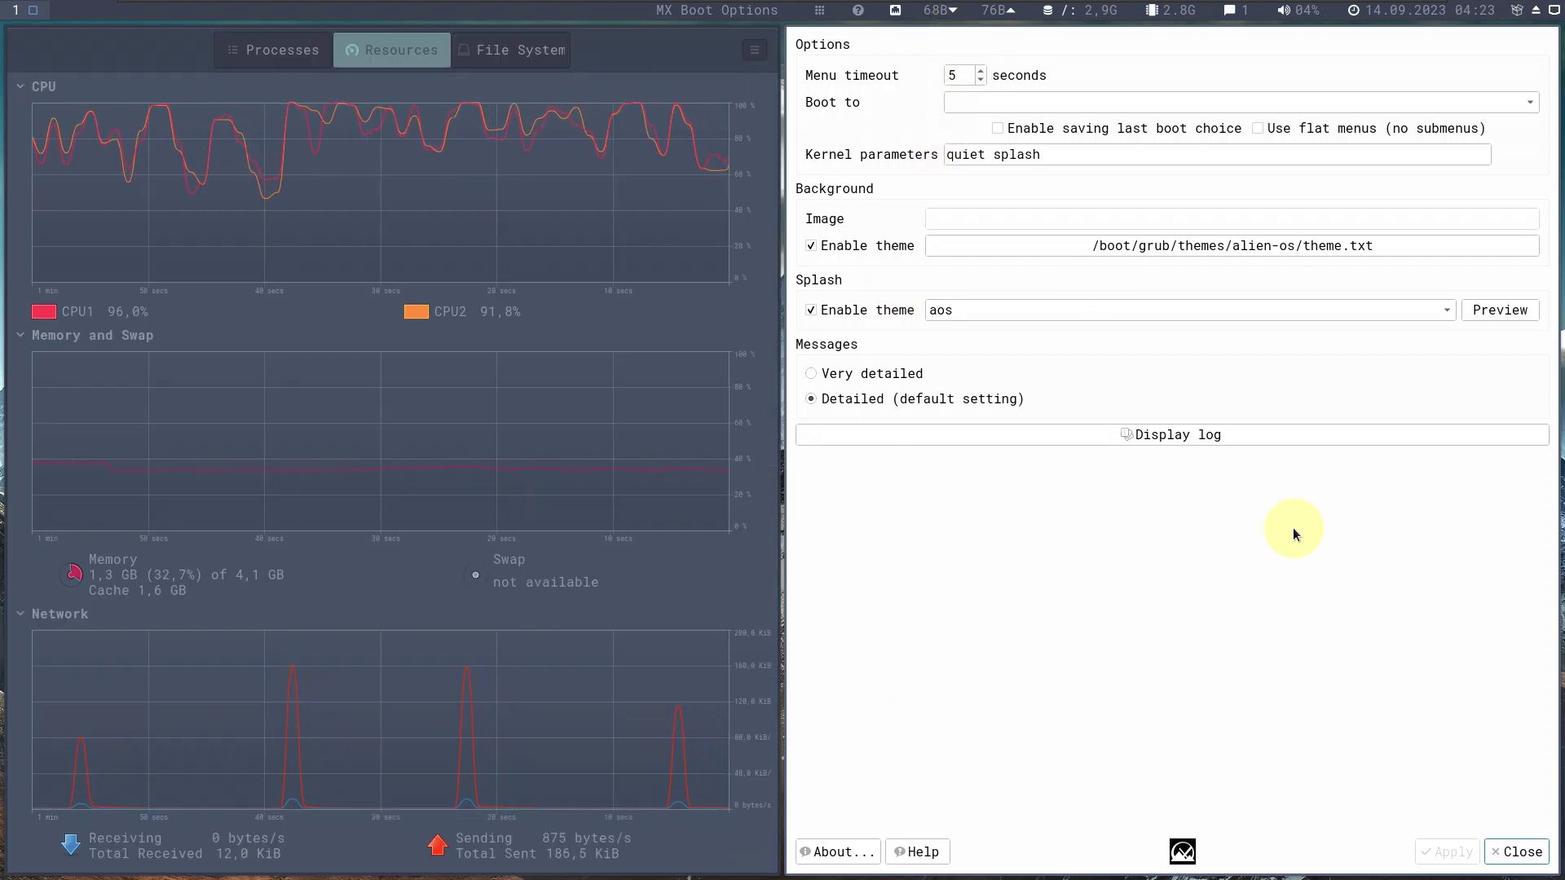
left_click(1508, 861)
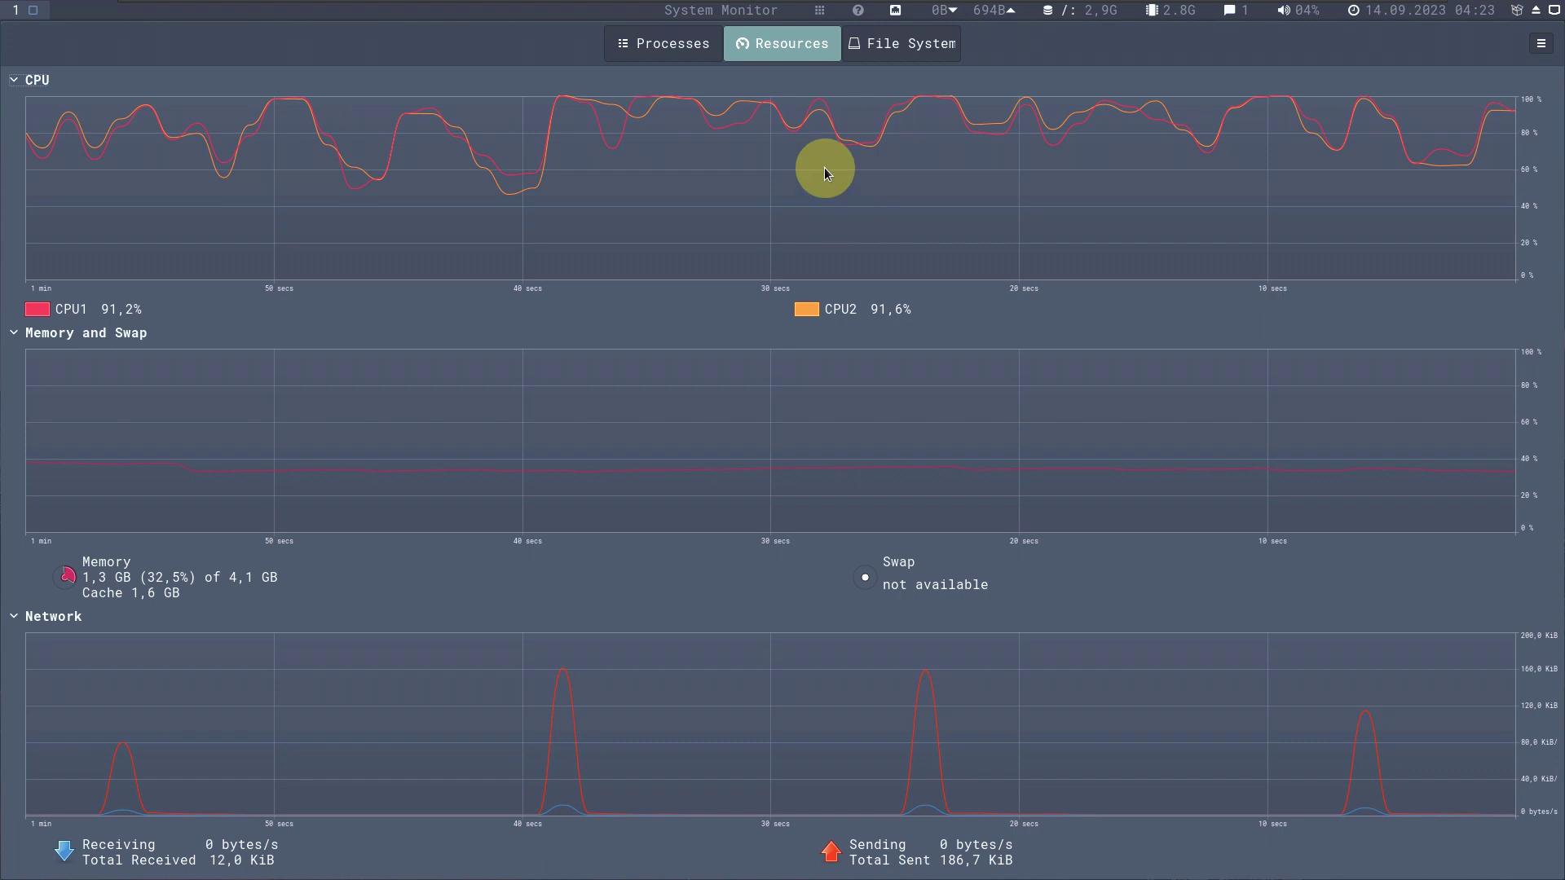
left_click(821, 14)
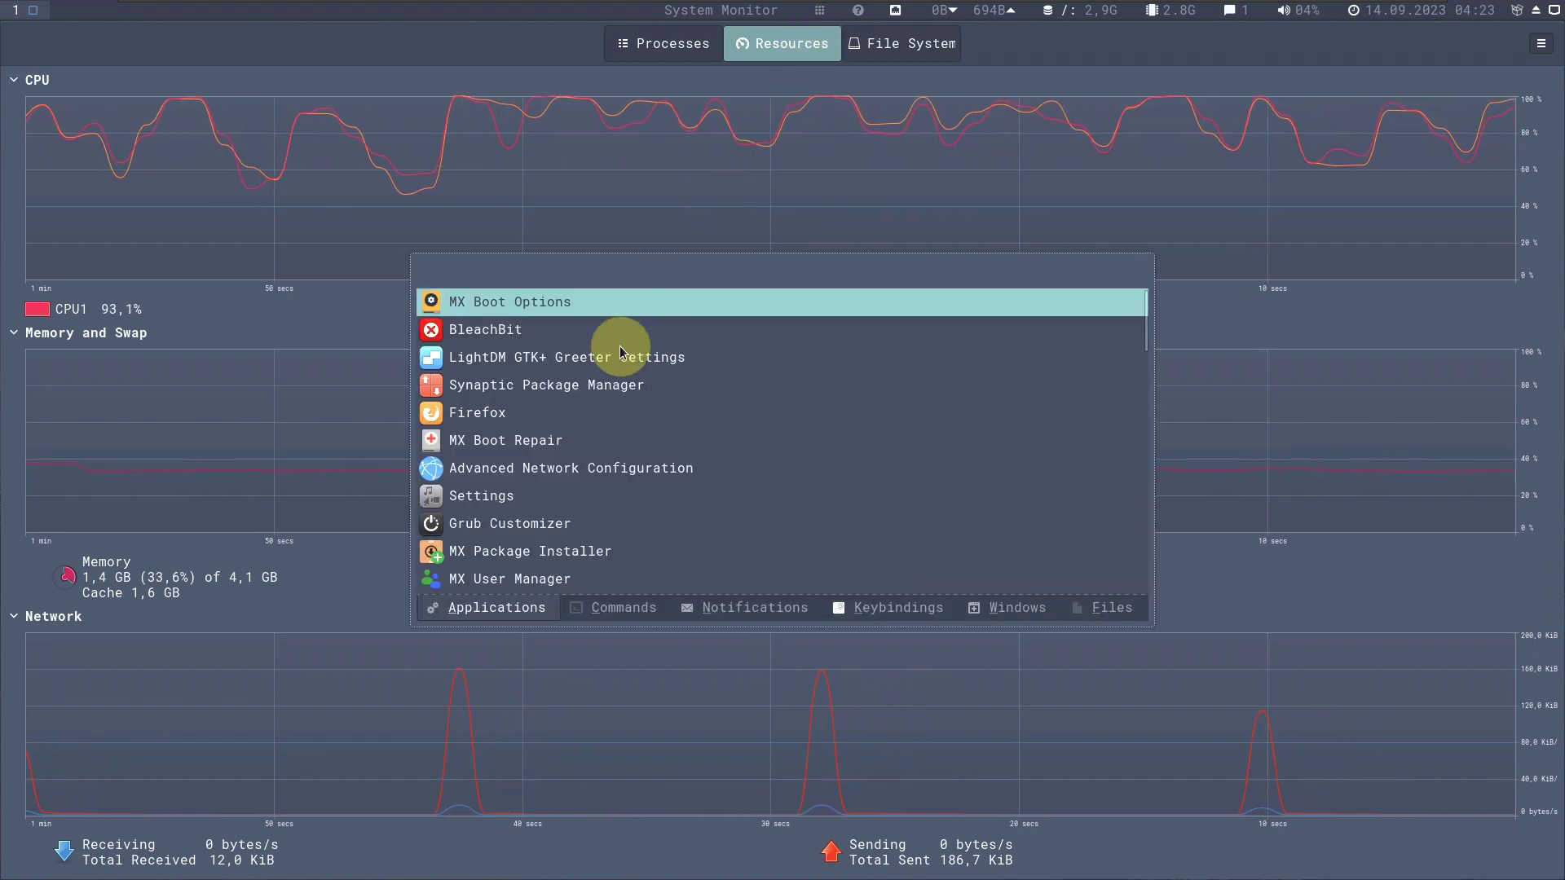
Launch Synaptic Package Manager with the account password and enlarge its package list.
double_click(603, 388)
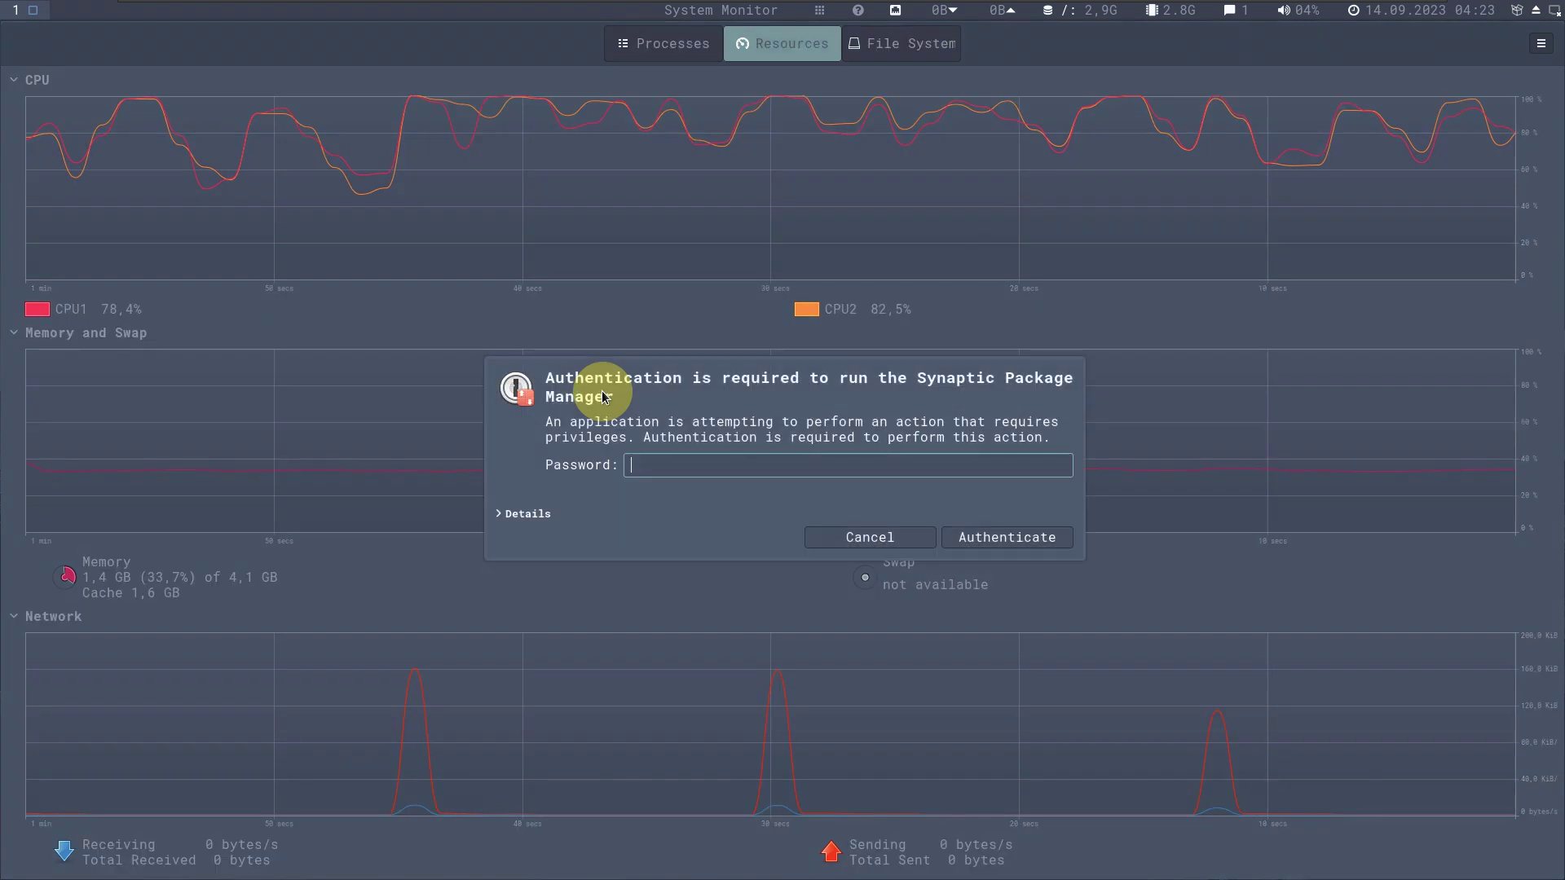
type("••••")
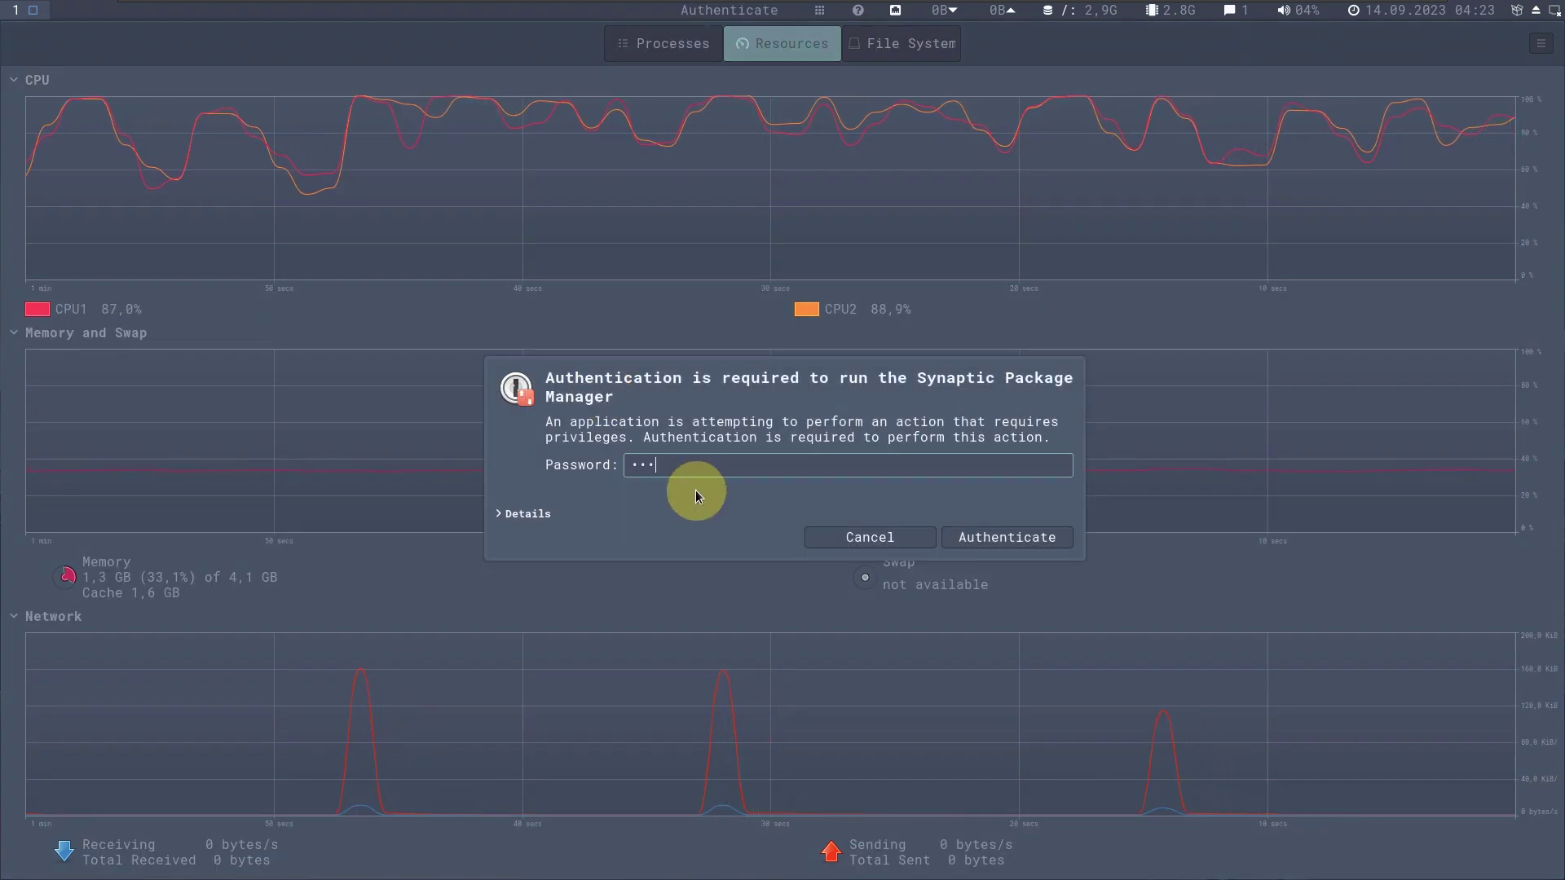
key("Return")
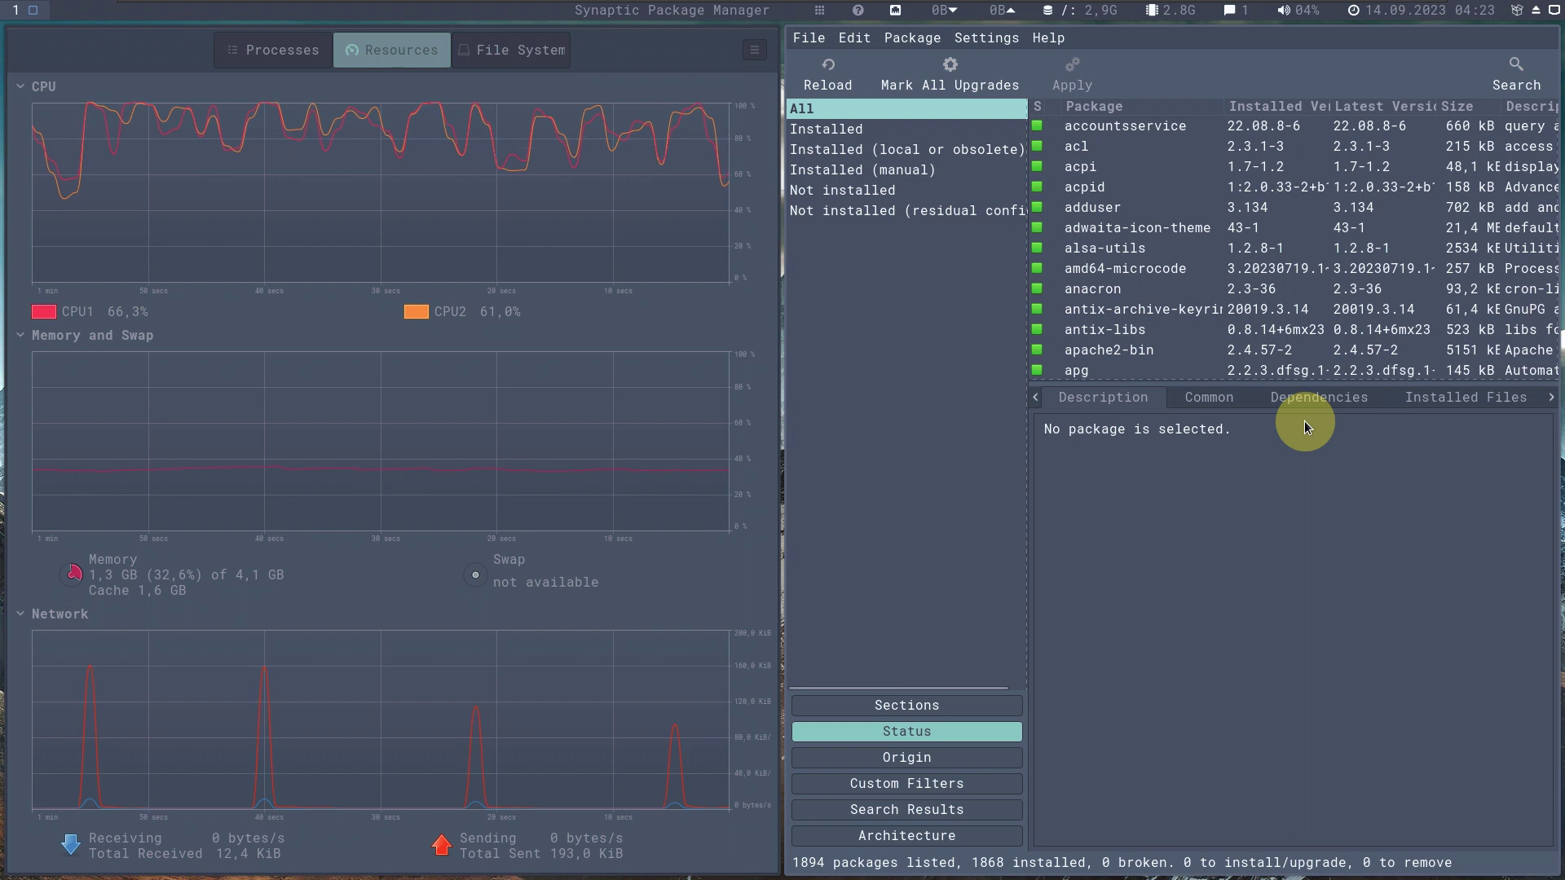
left_click_drag(1296, 389, 1317, 769)
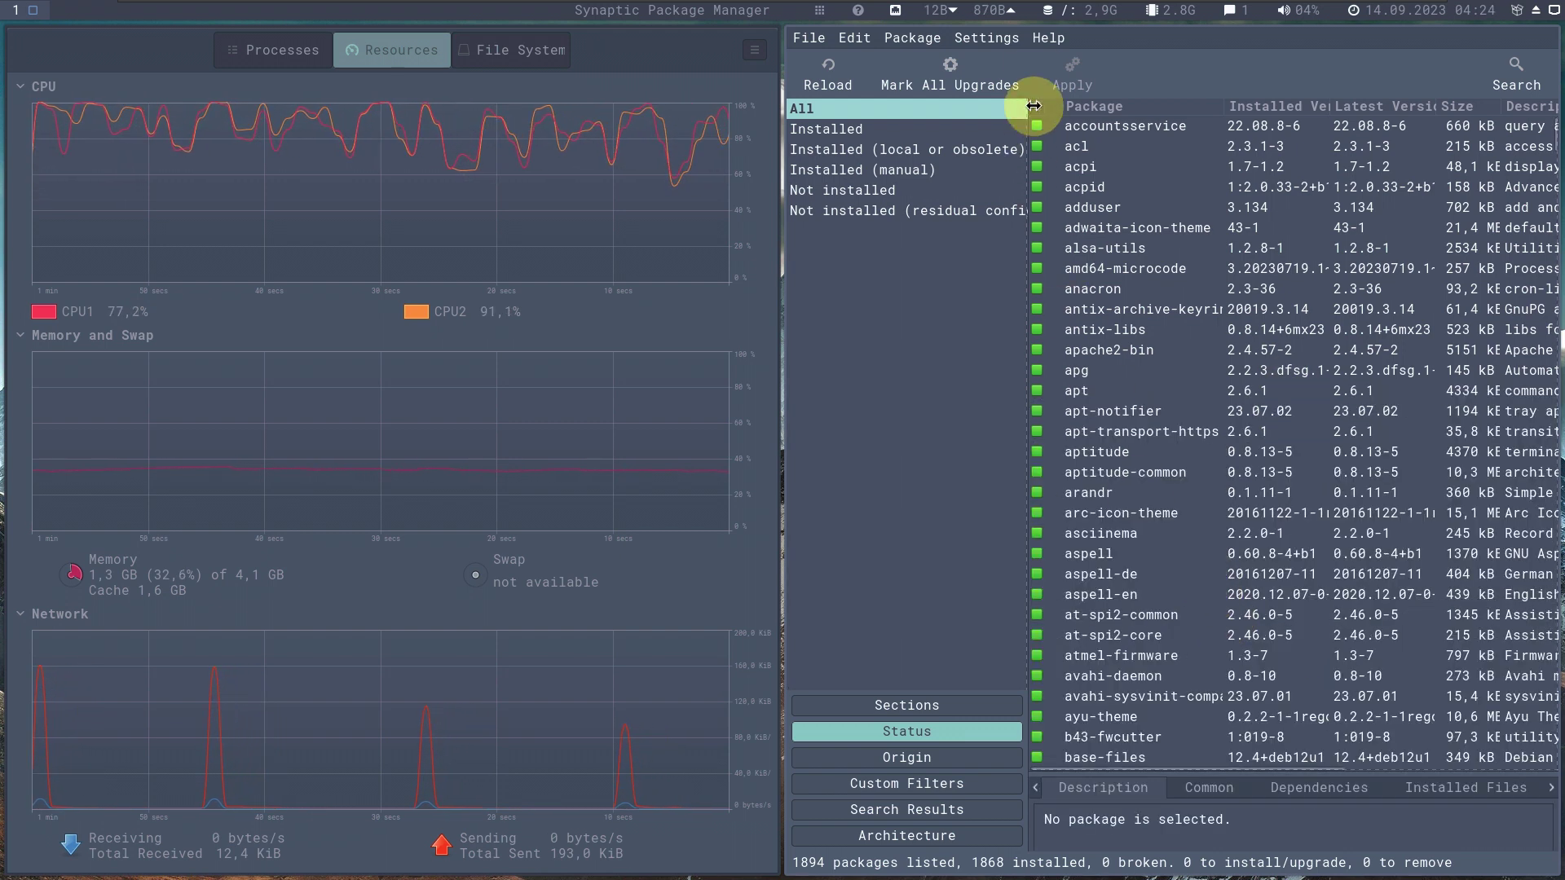
View Synaptic's About box (version 0.91.3), close it, then close System Monitor.
left_click(1046, 39)
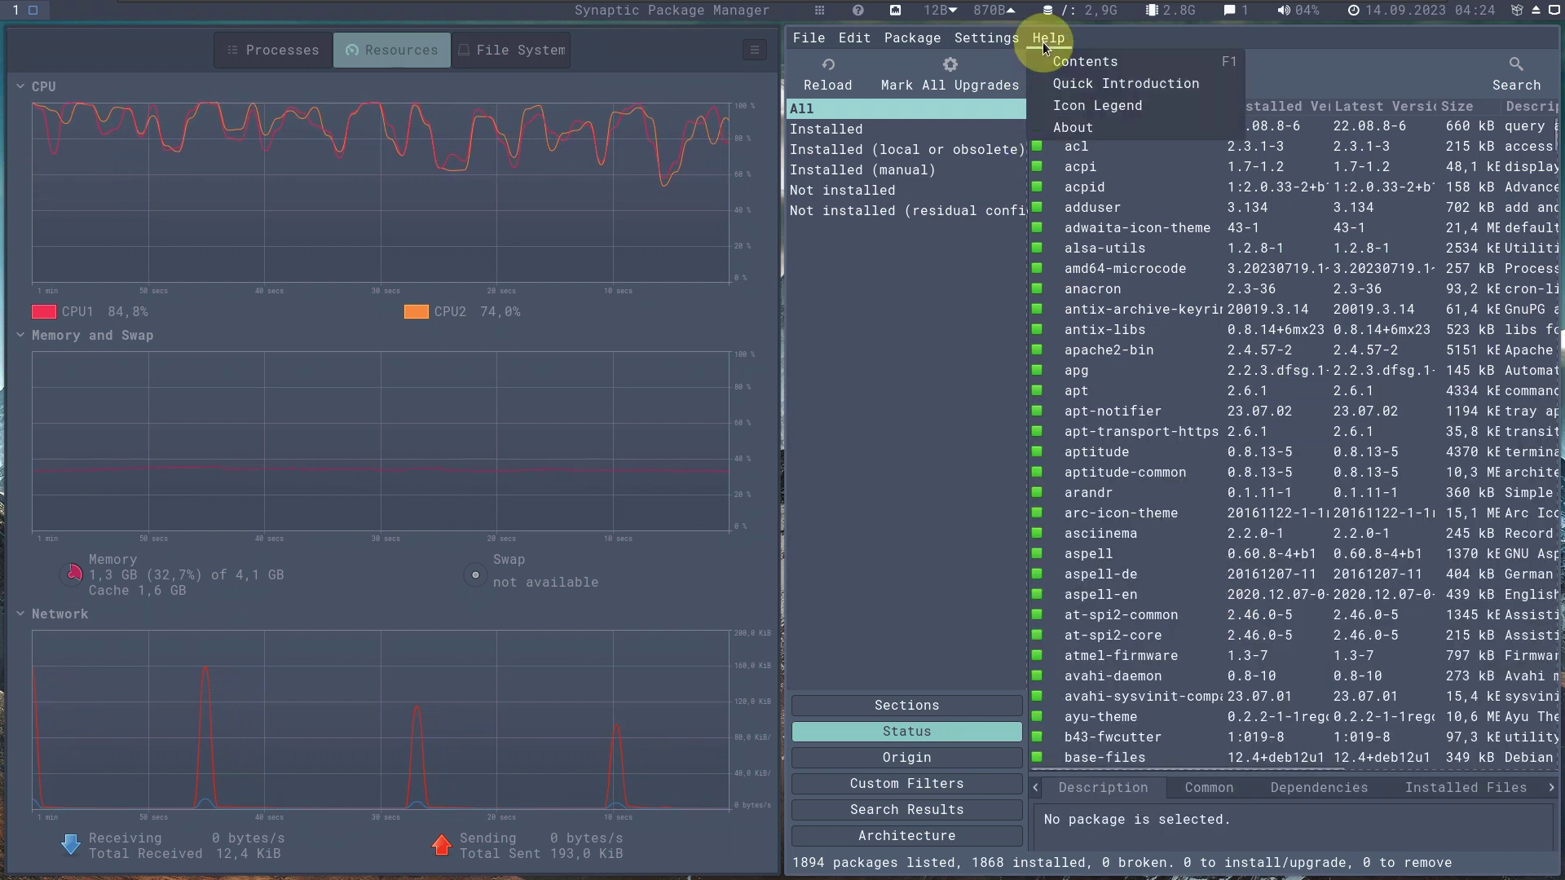
left_click(1072, 126)
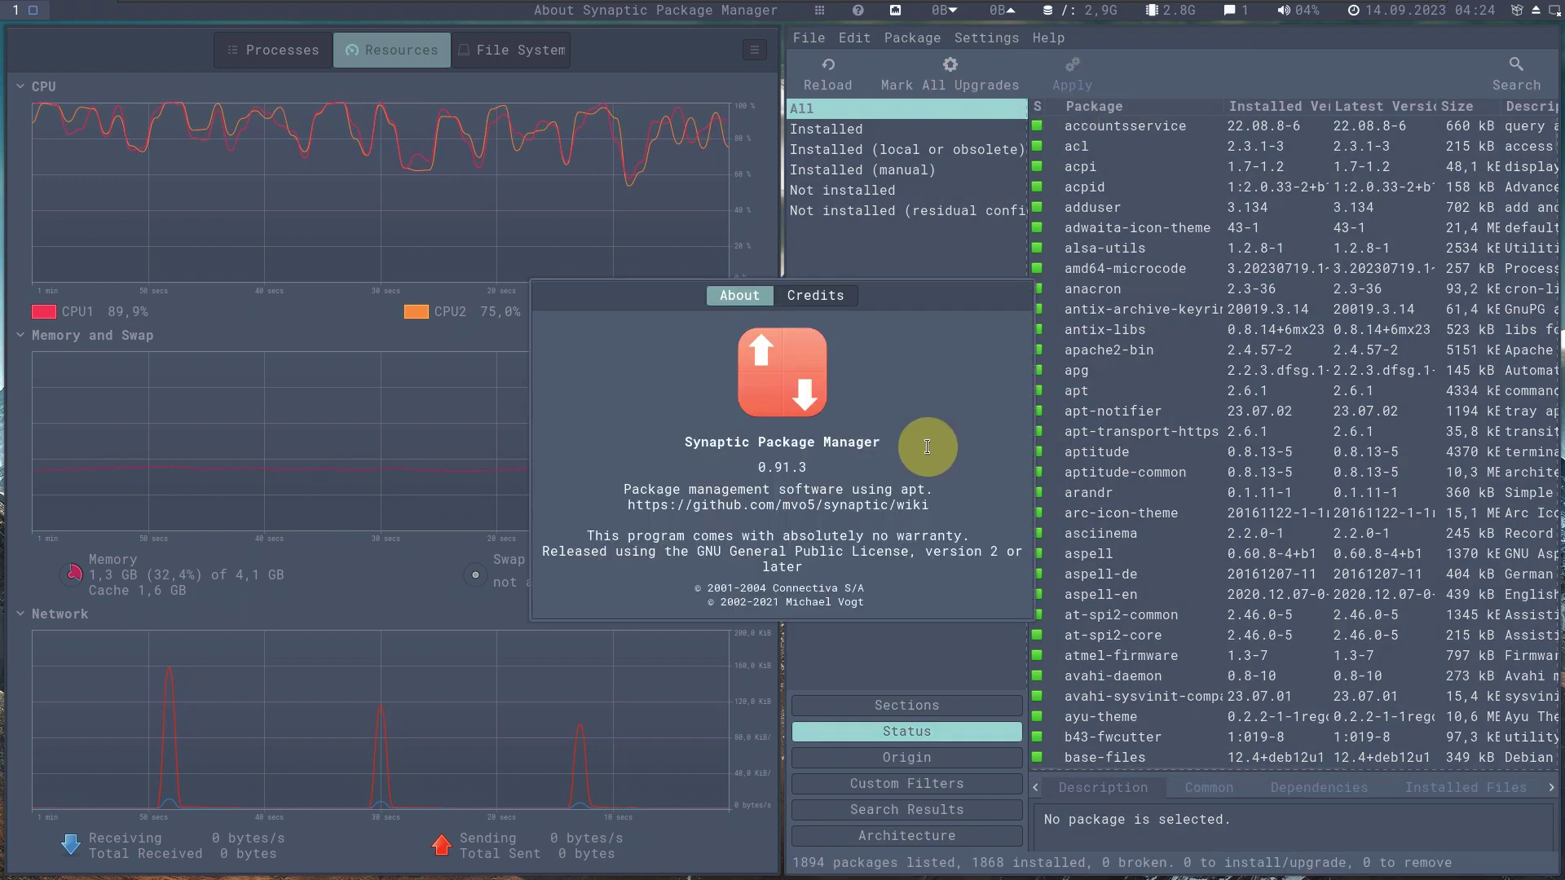
right_click(947, 304)
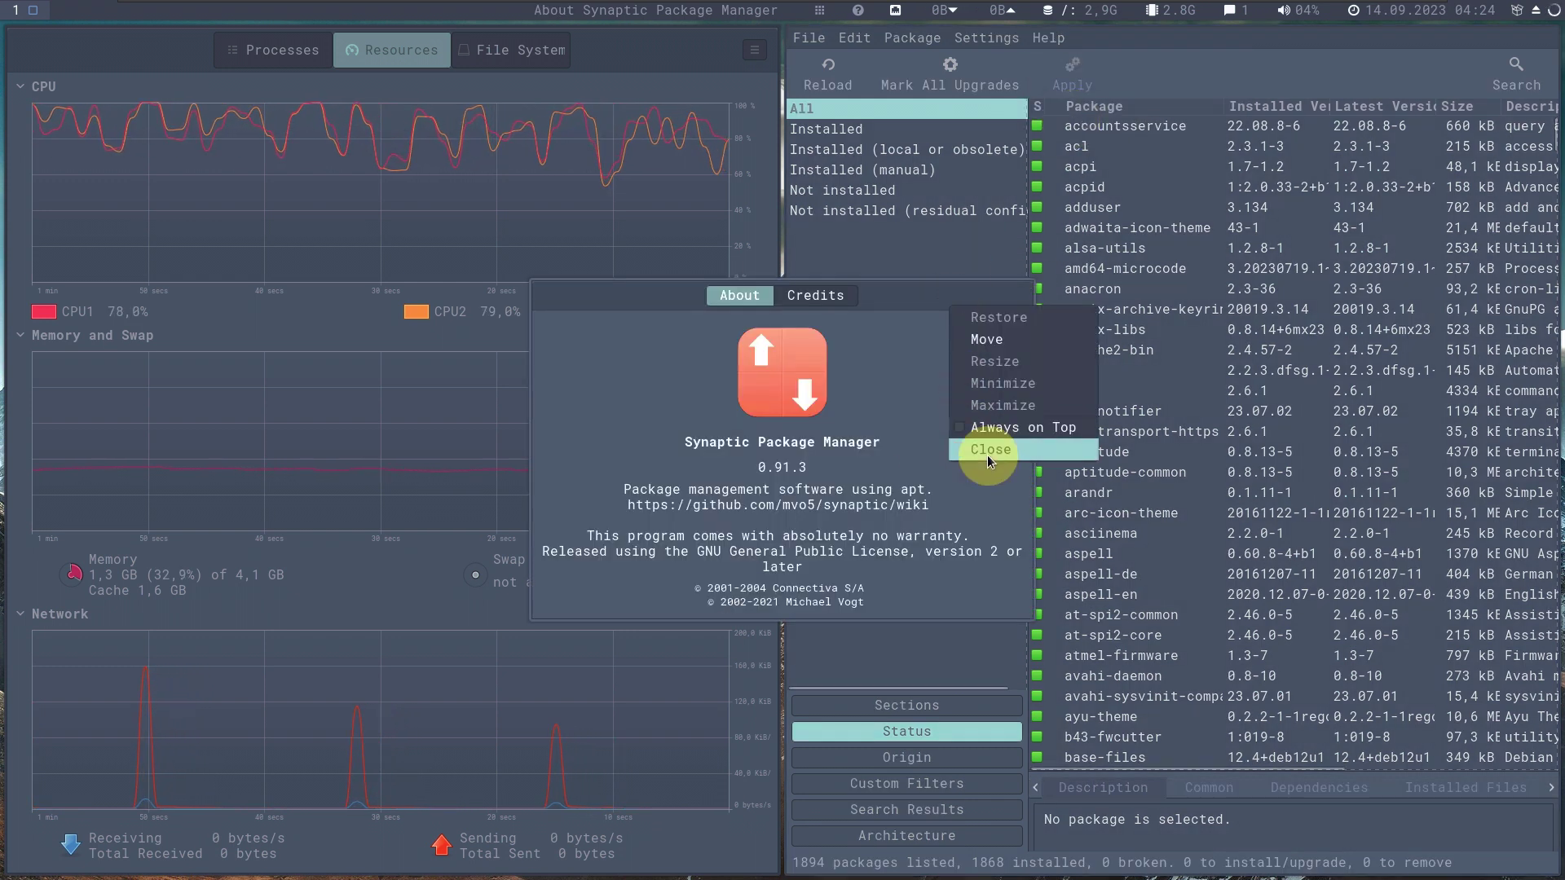
left_click(986, 455)
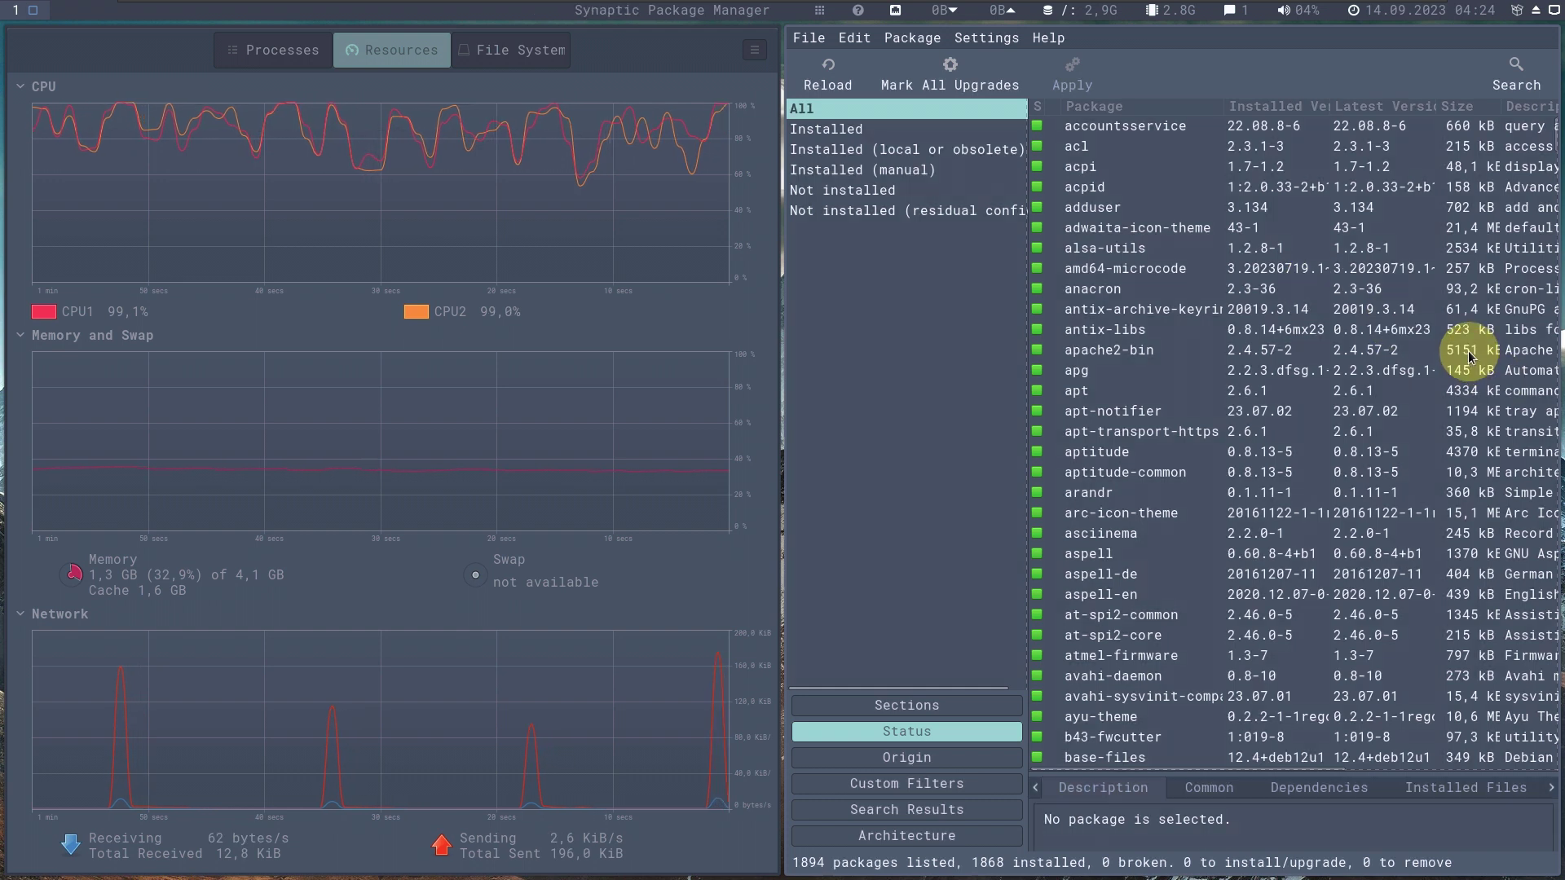
scroll(1471, 358, "down", 1)
scroll(1471, 359, "up", 1)
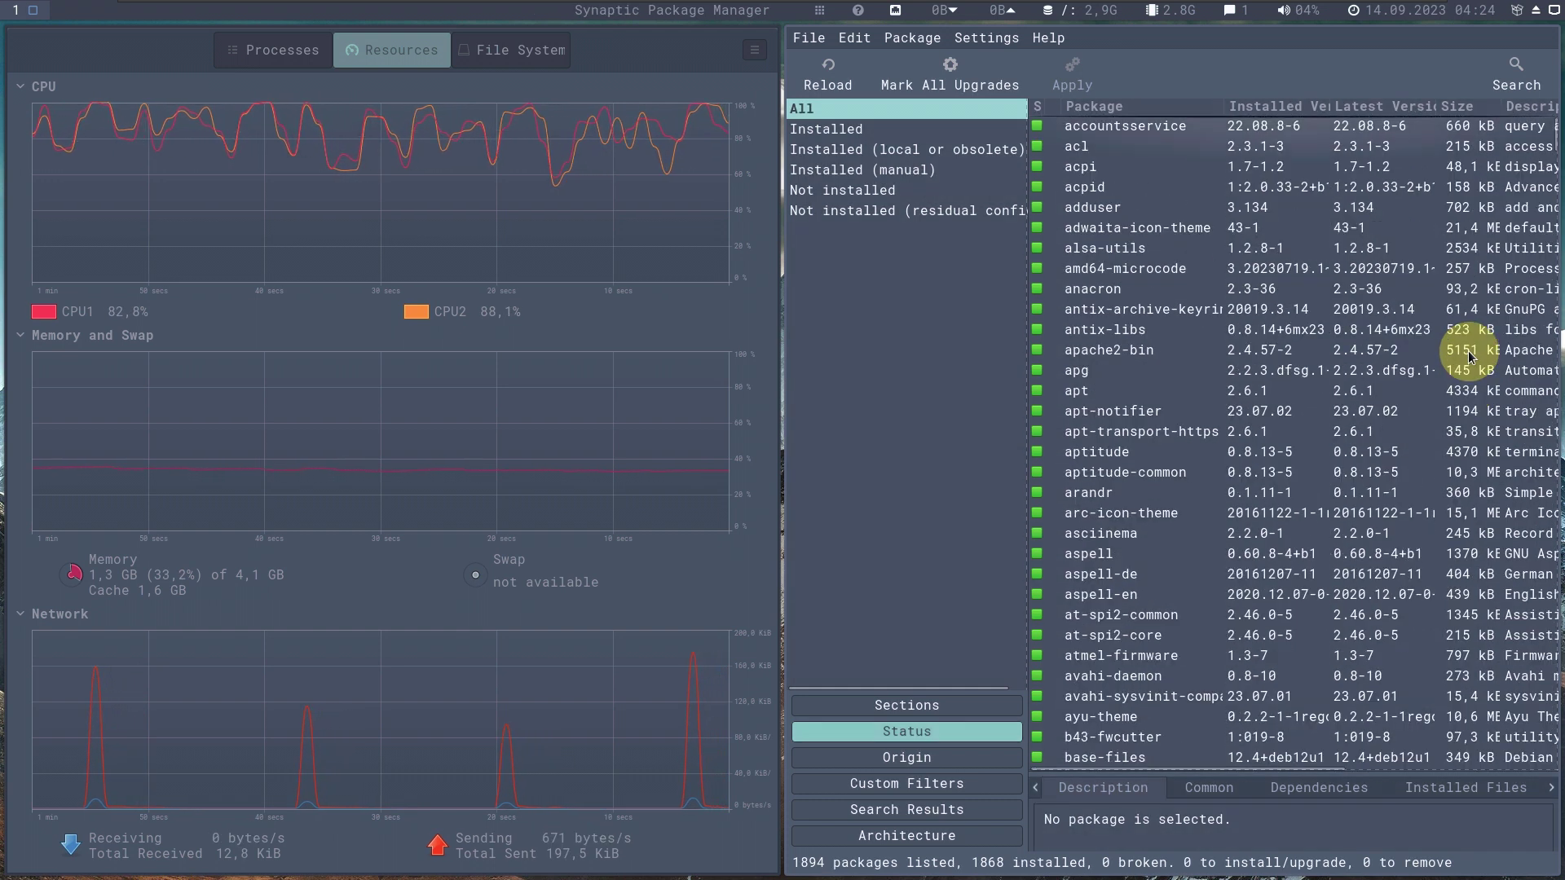
right_click(665, 52)
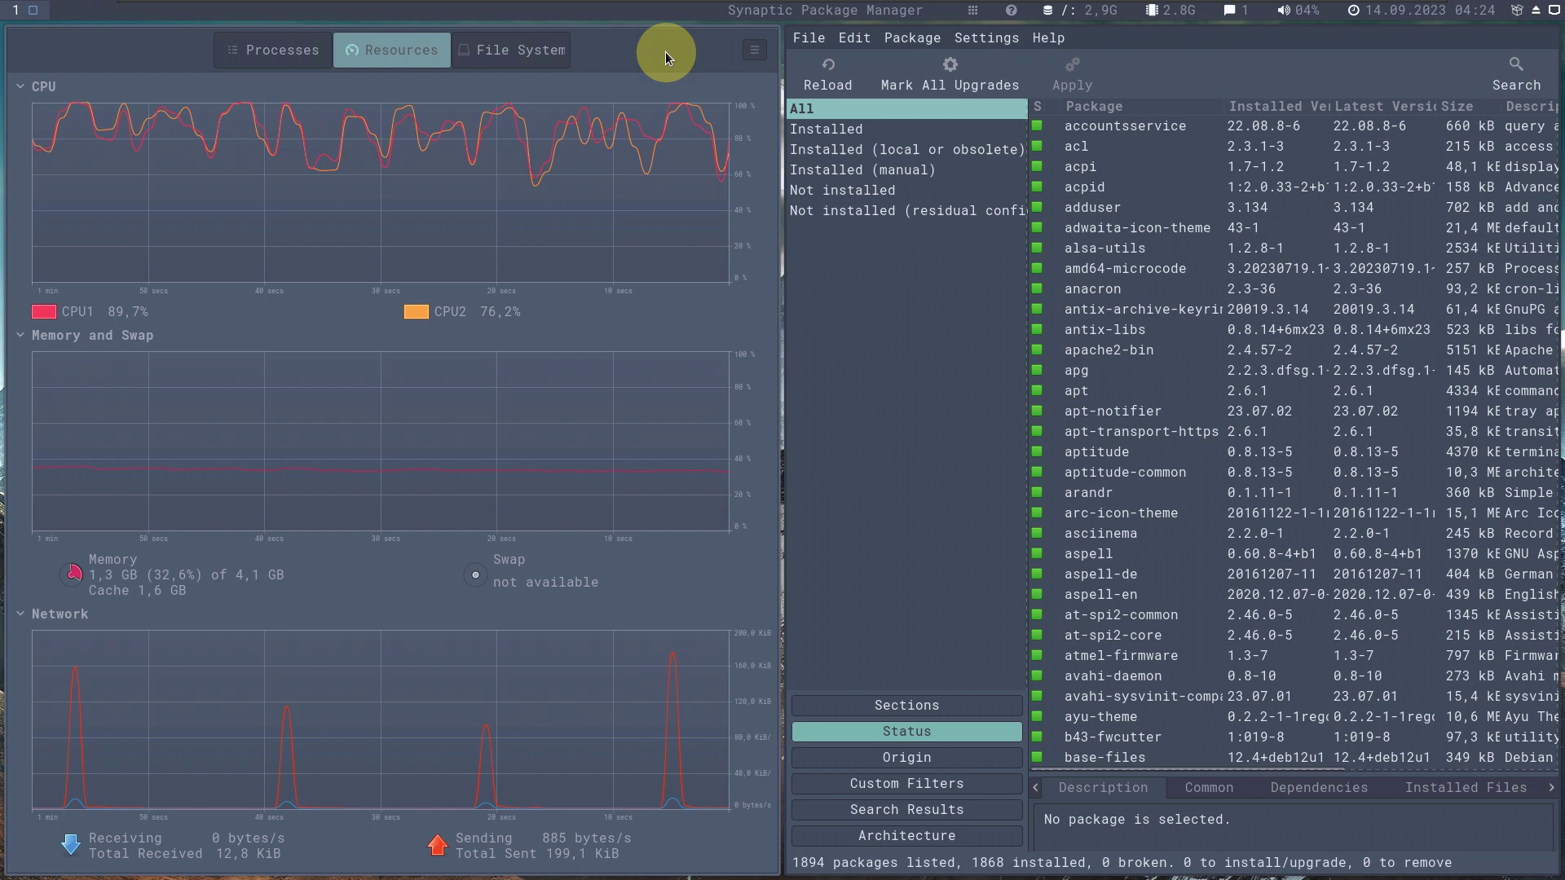
left_click(706, 220)
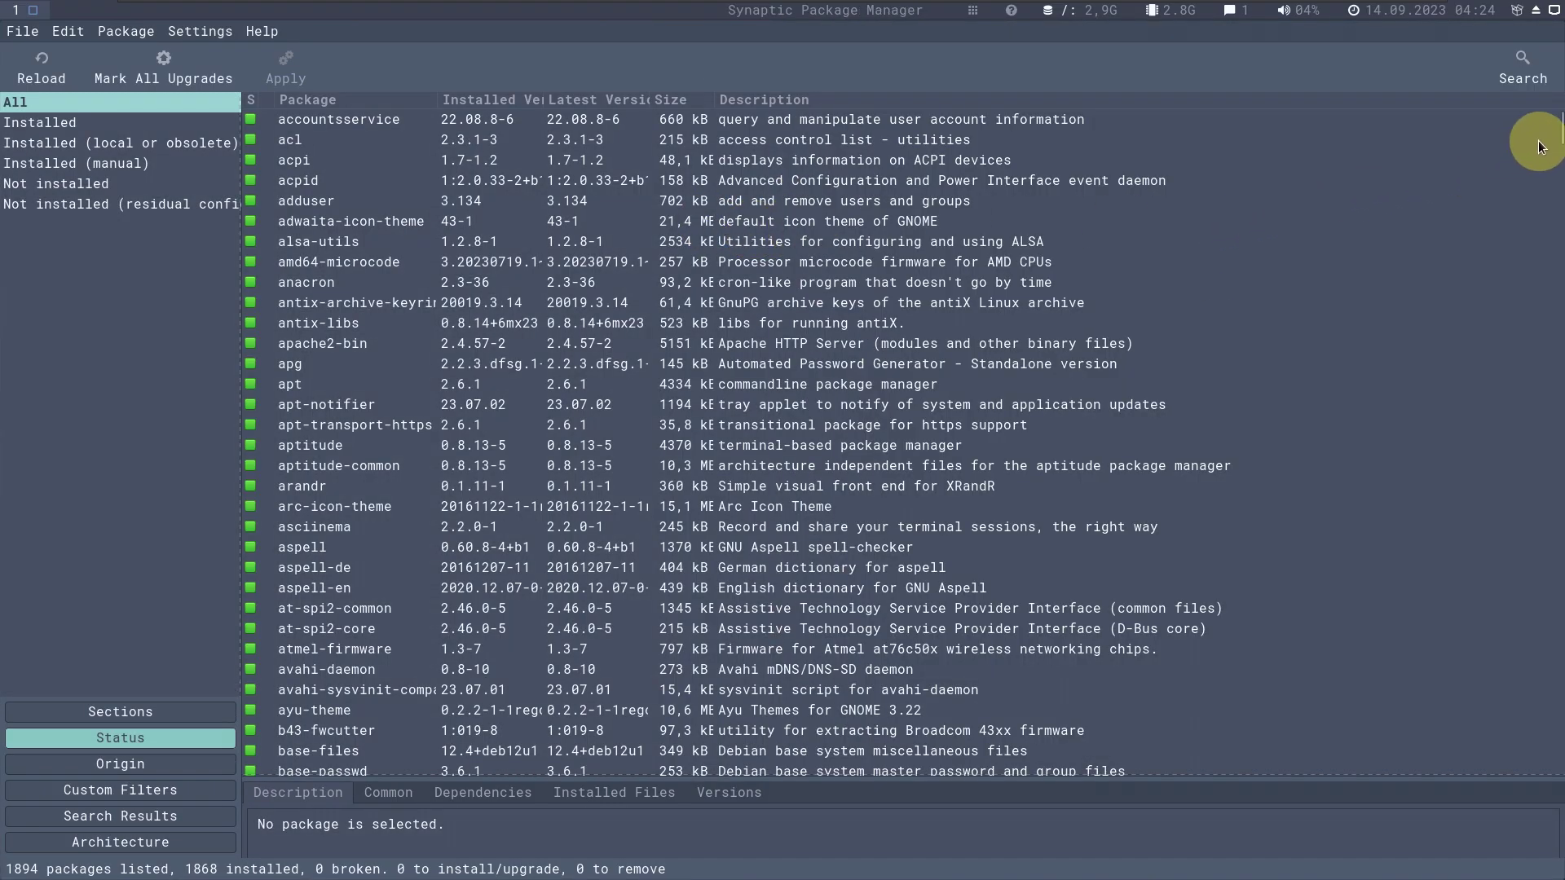
Scroll the package list down to zstd, then quit Synaptic via File > Quit.
scroll(1551, 193, "down", 15)
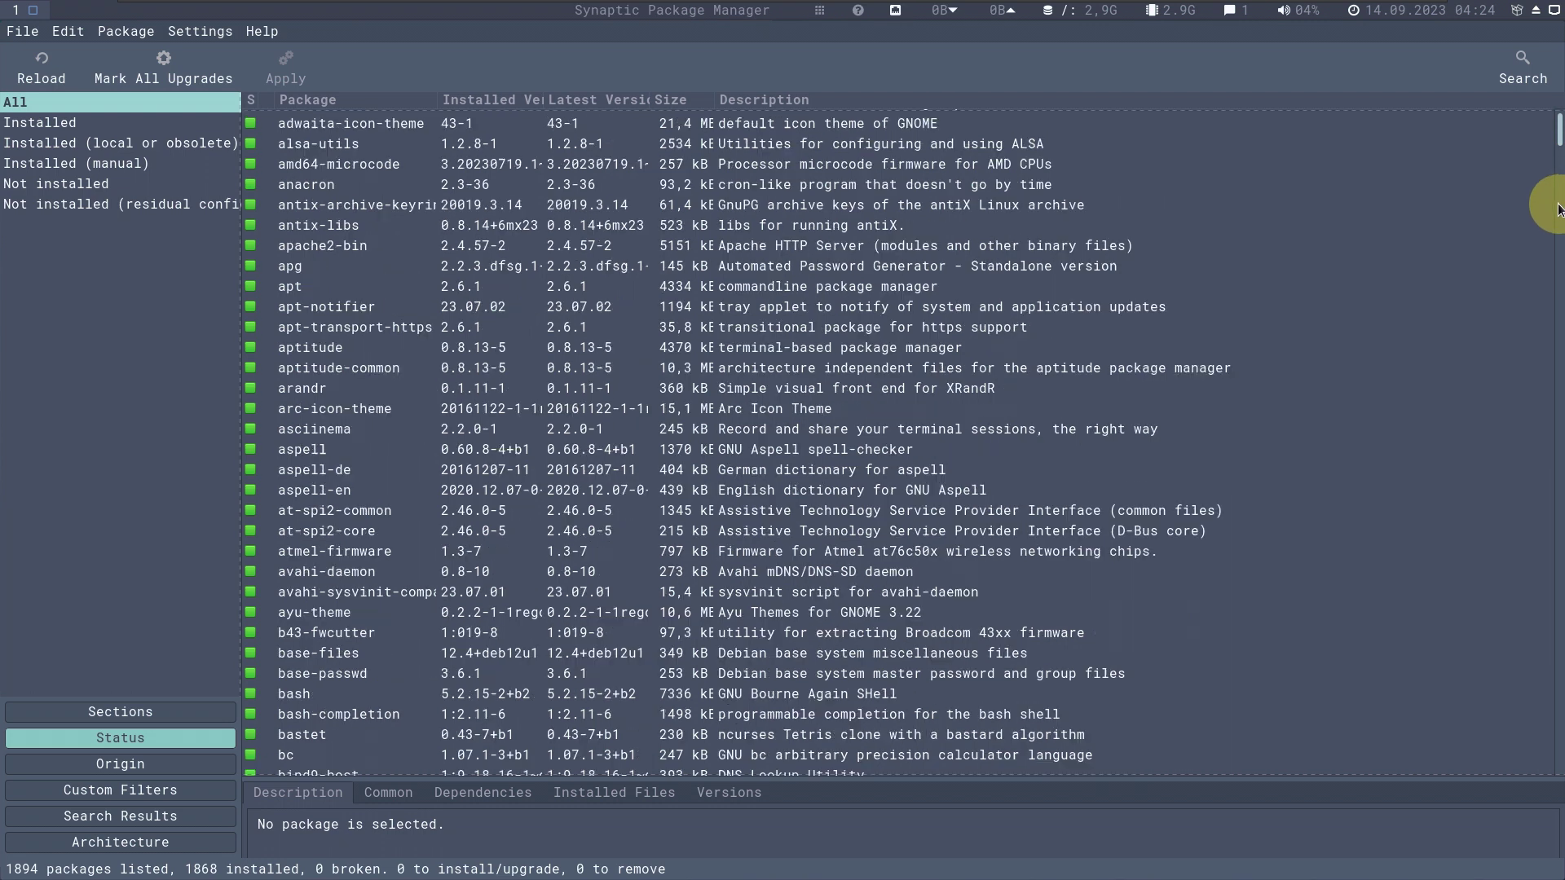
scroll(1548, 322, "down", 20)
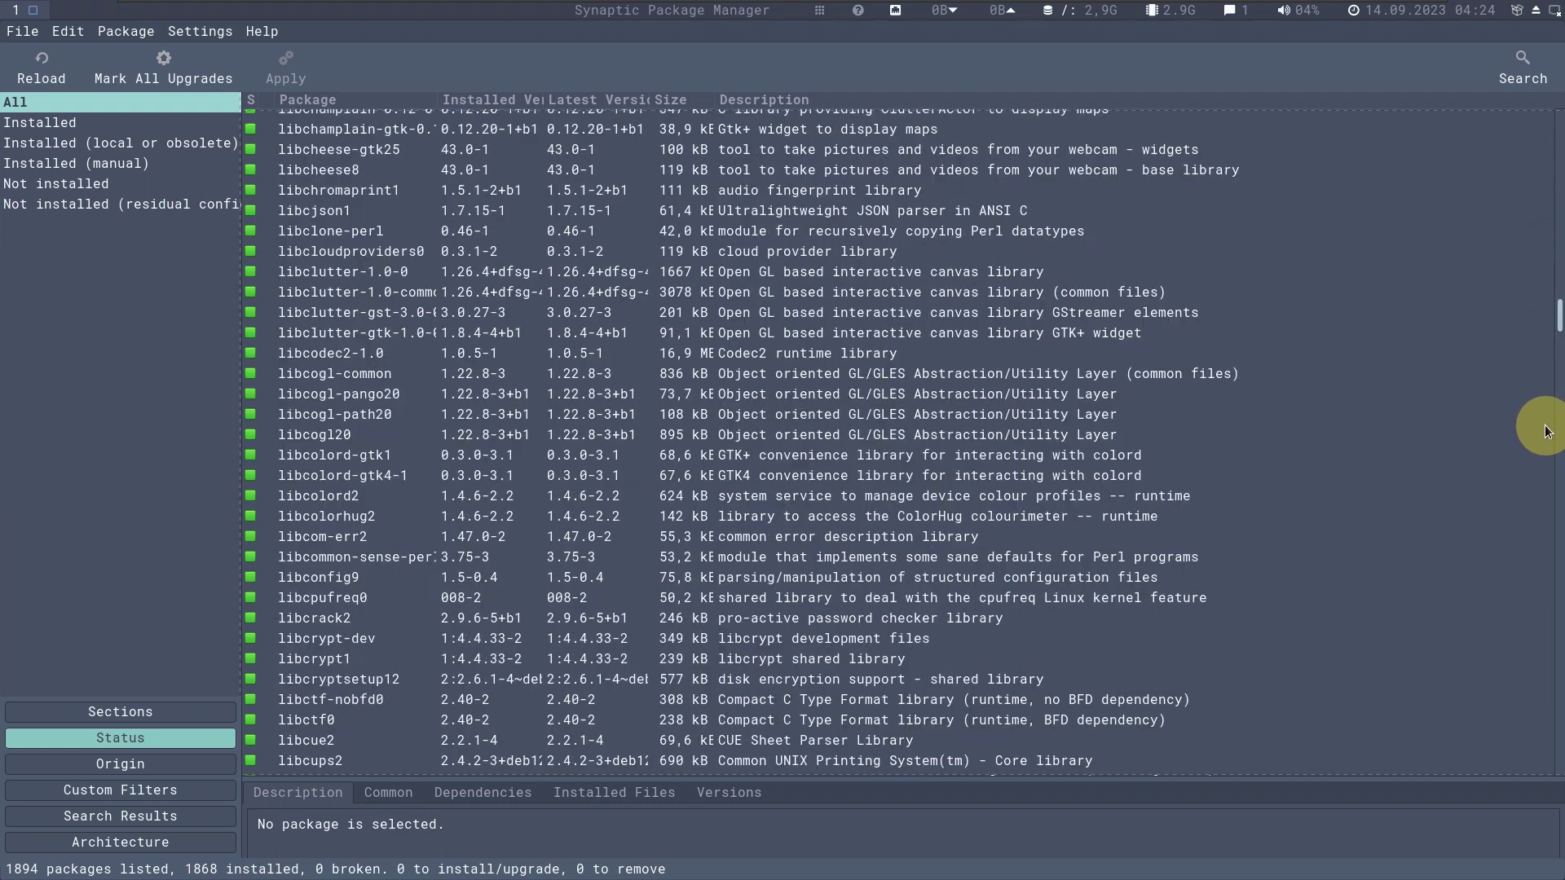
scroll(1541, 568, "down", 20)
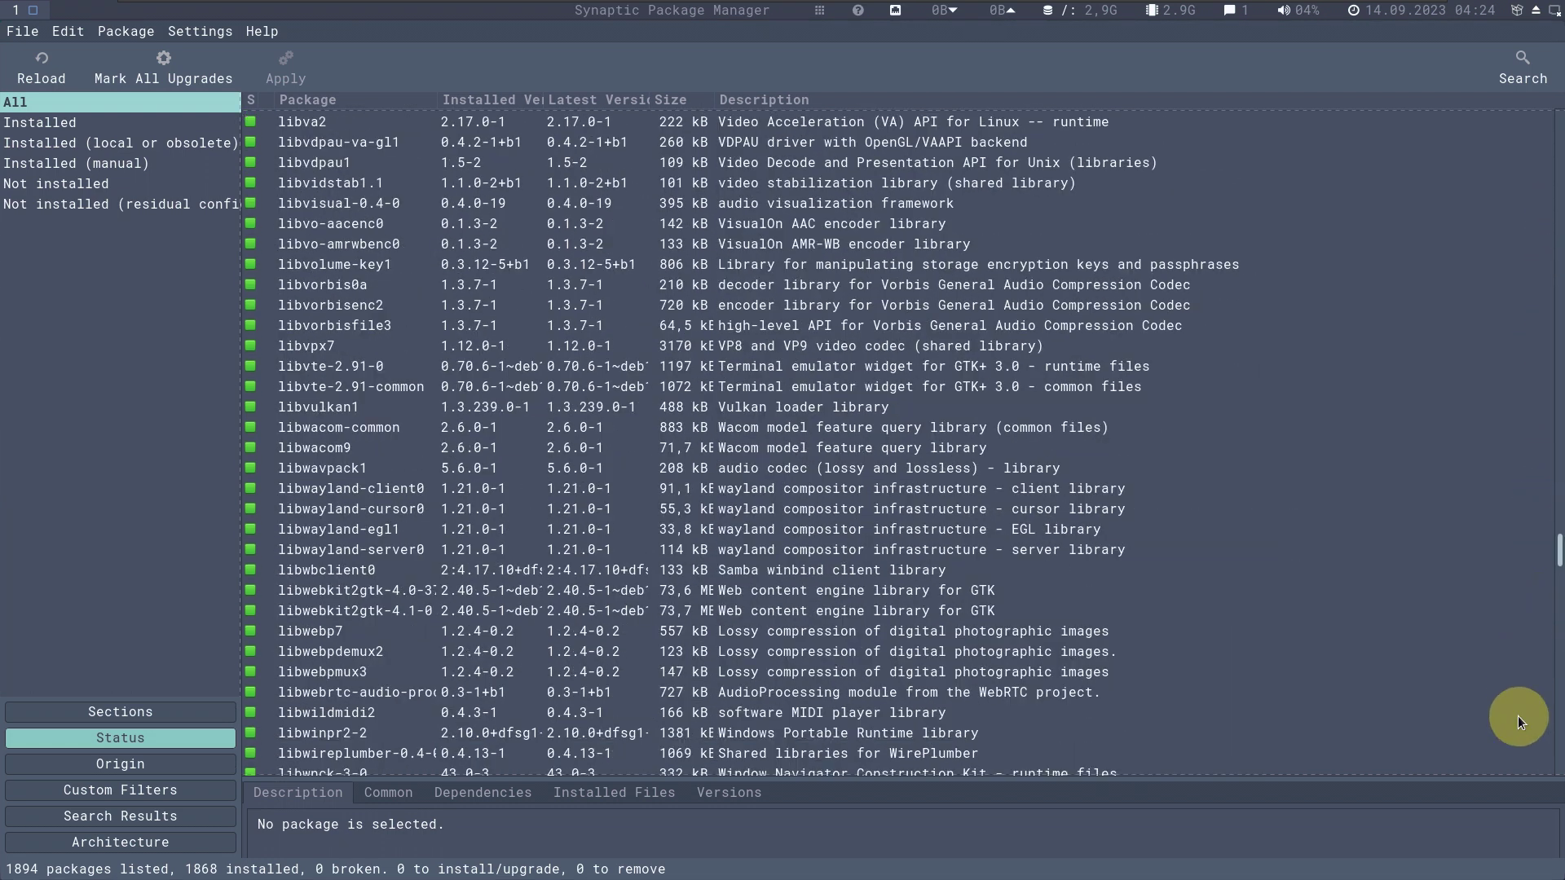
scroll(1516, 765, "down", 20)
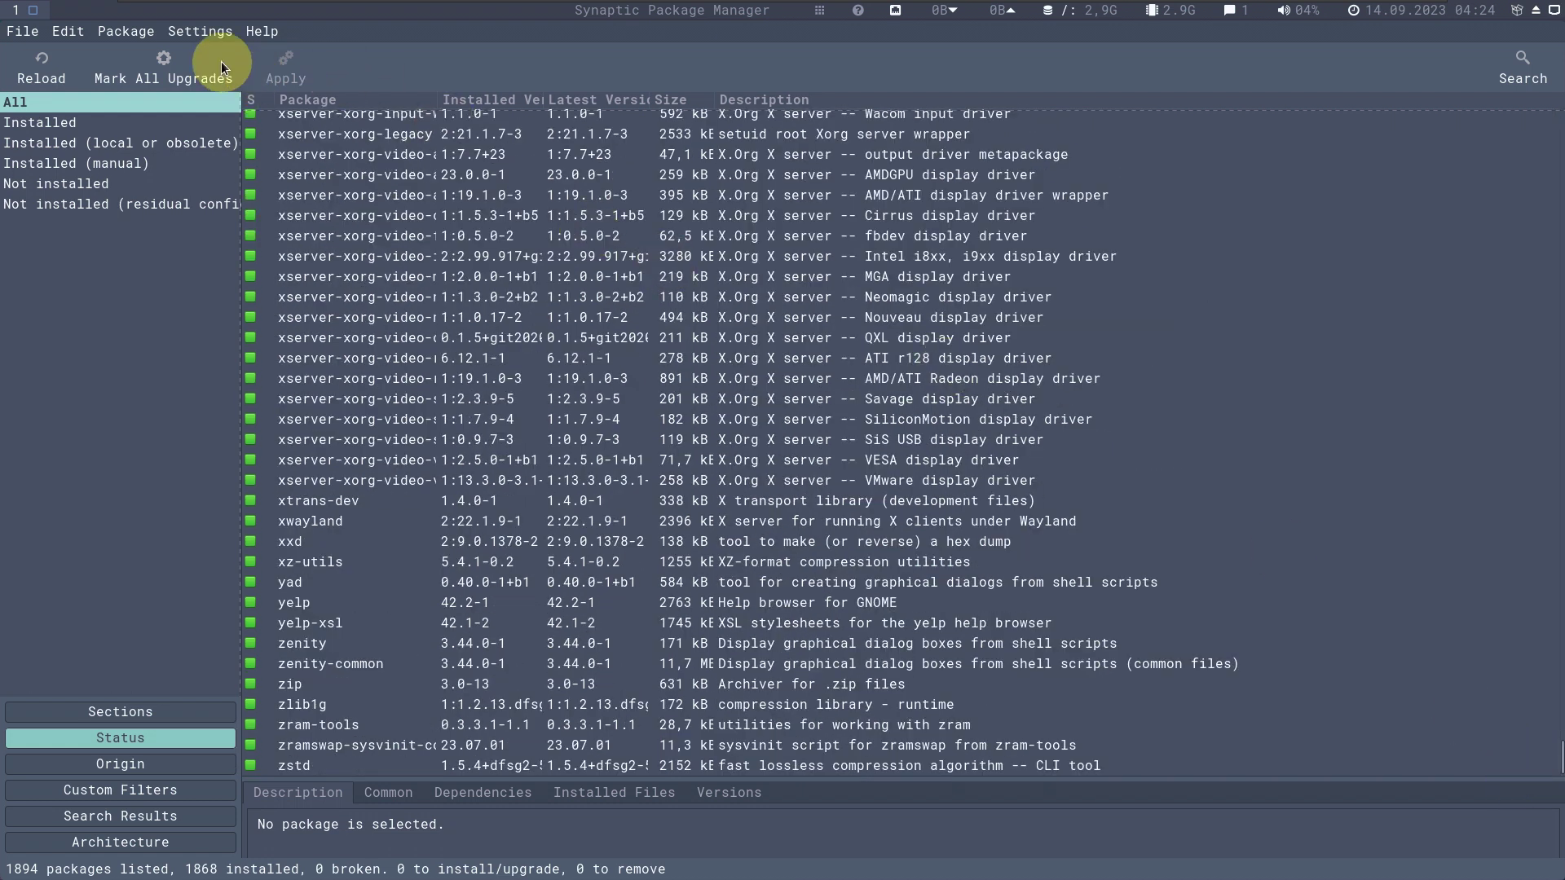
left_click(43, 38)
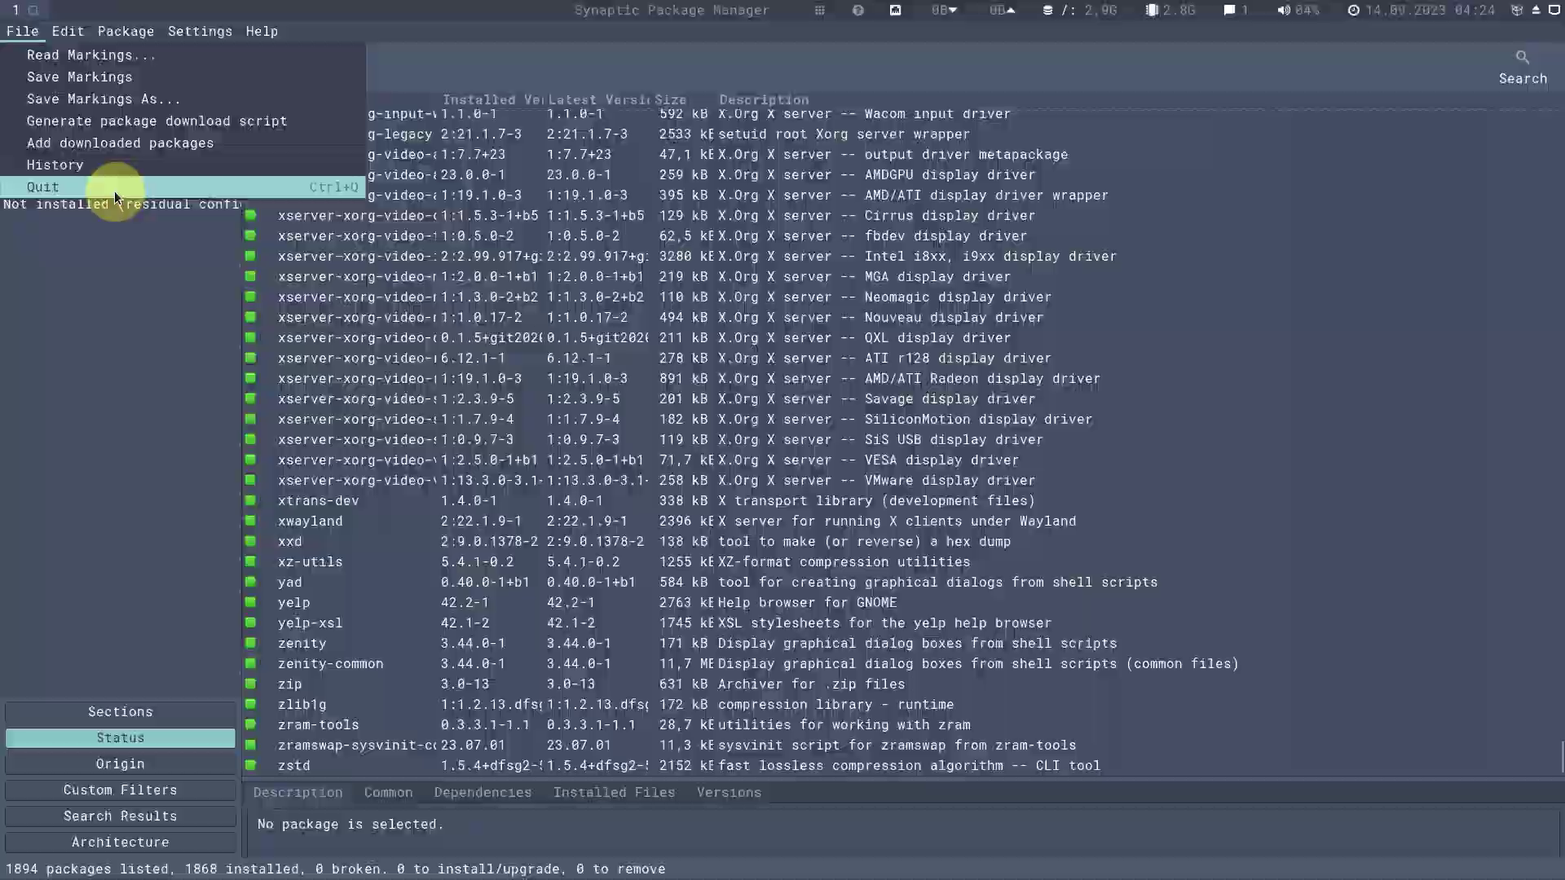
left_click(114, 191)
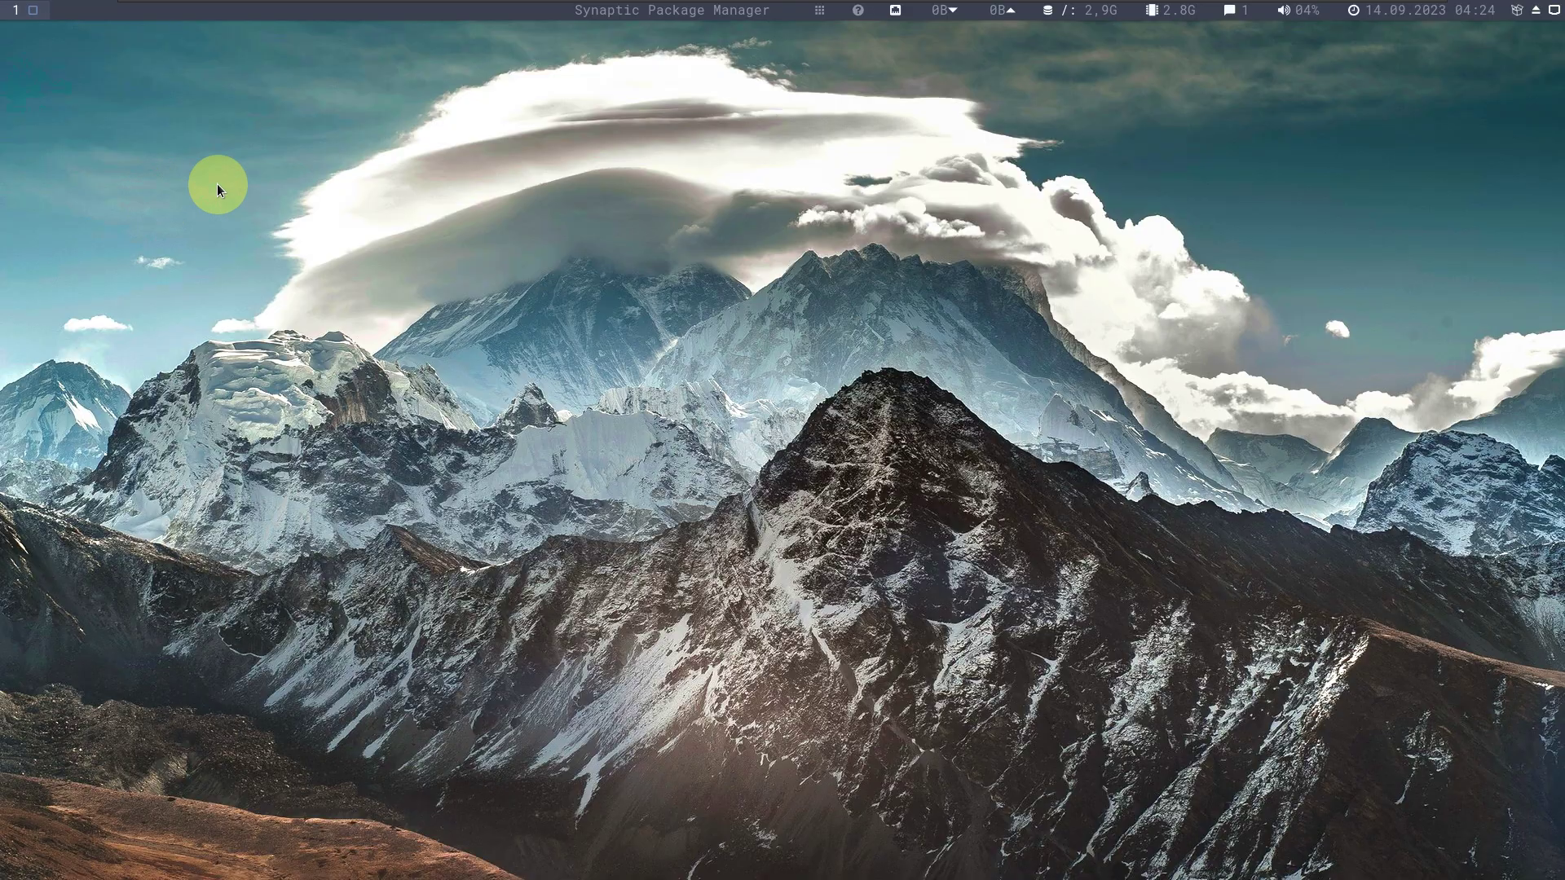
Reopen the application list, scroll down and launch Document Viewer.
left_click(819, 11)
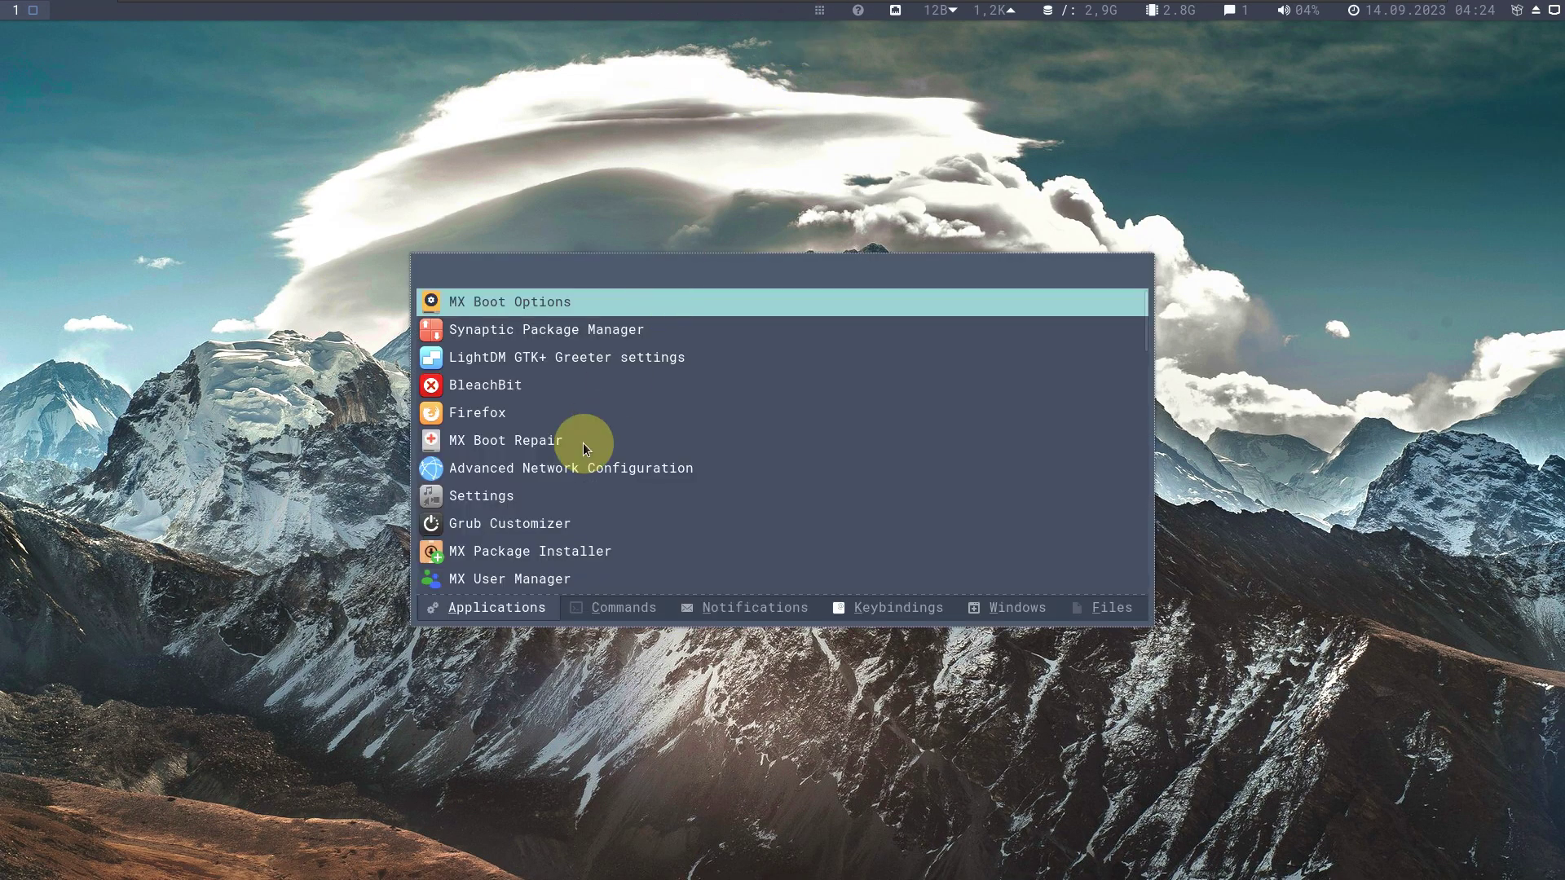
double_click(516, 405)
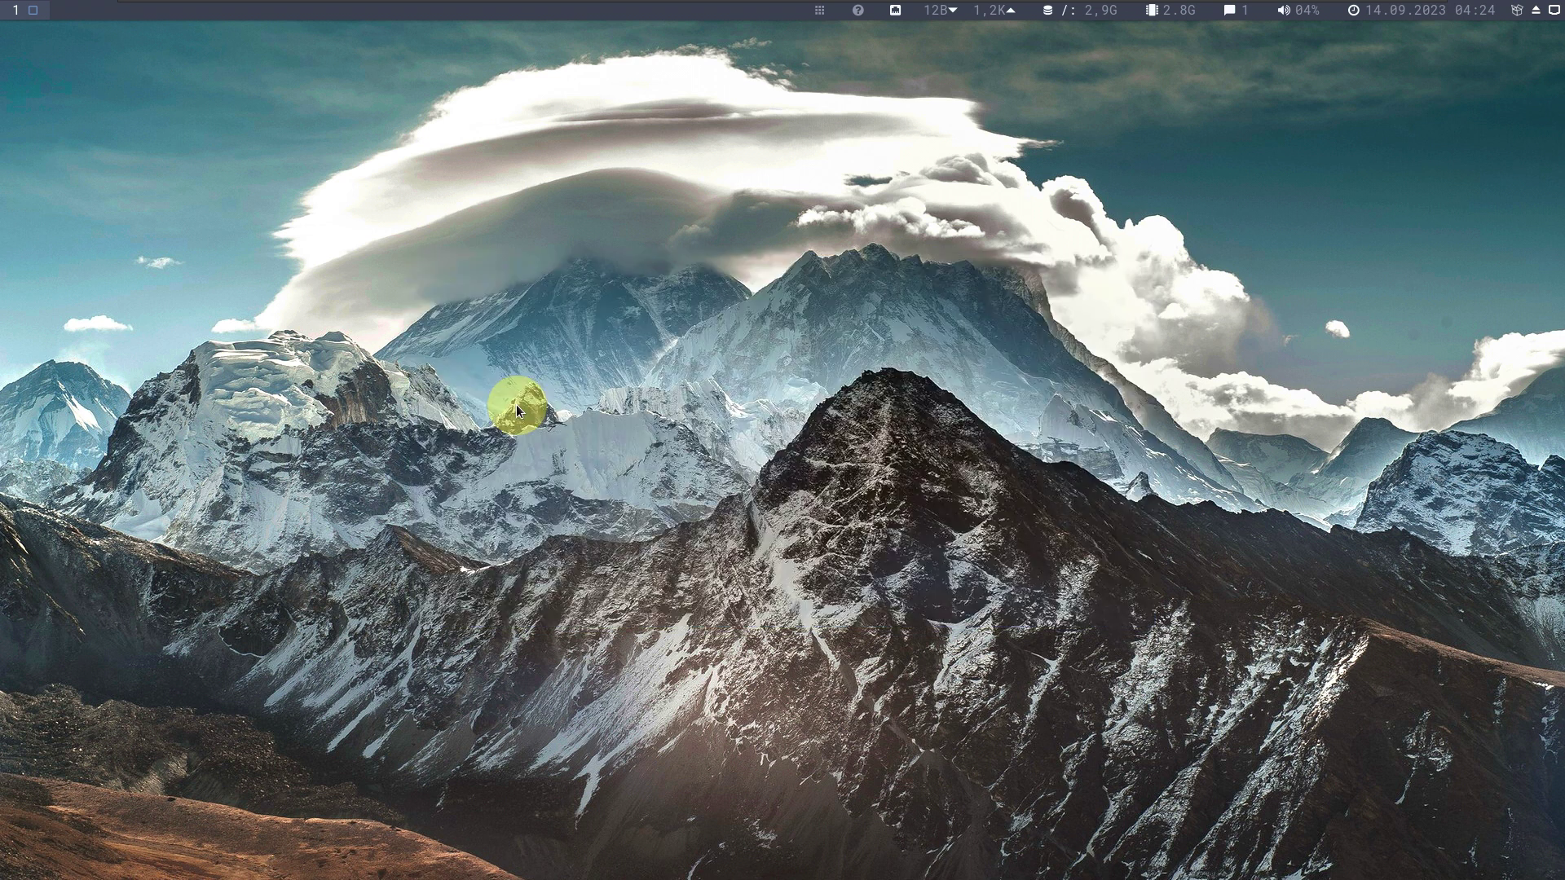
left_click(819, 11)
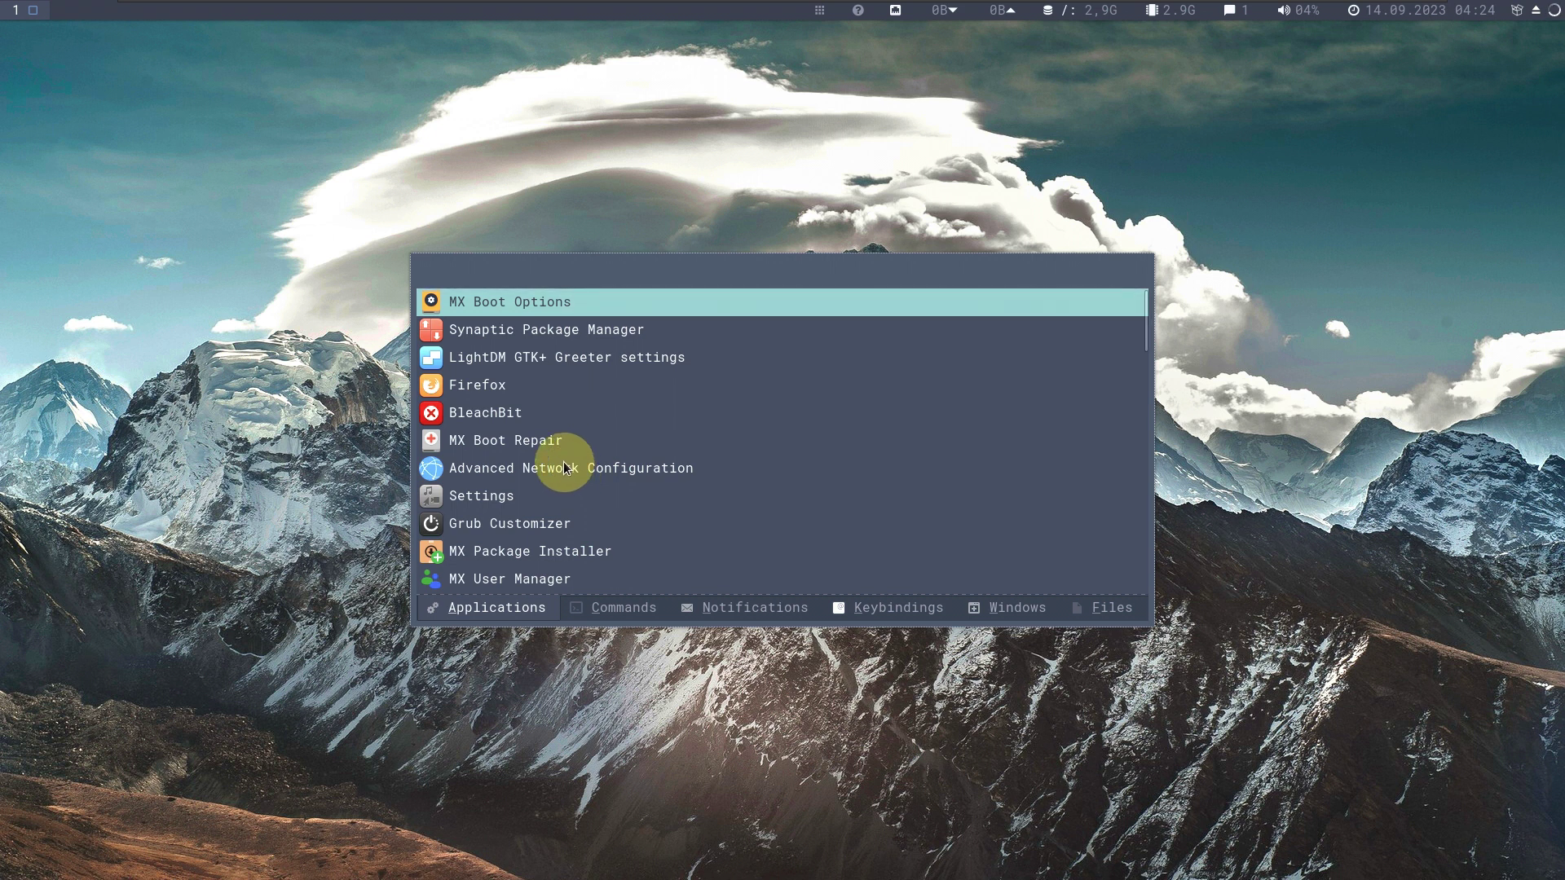
scroll(567, 469, "down", 3)
scroll(560, 447, "down", 1)
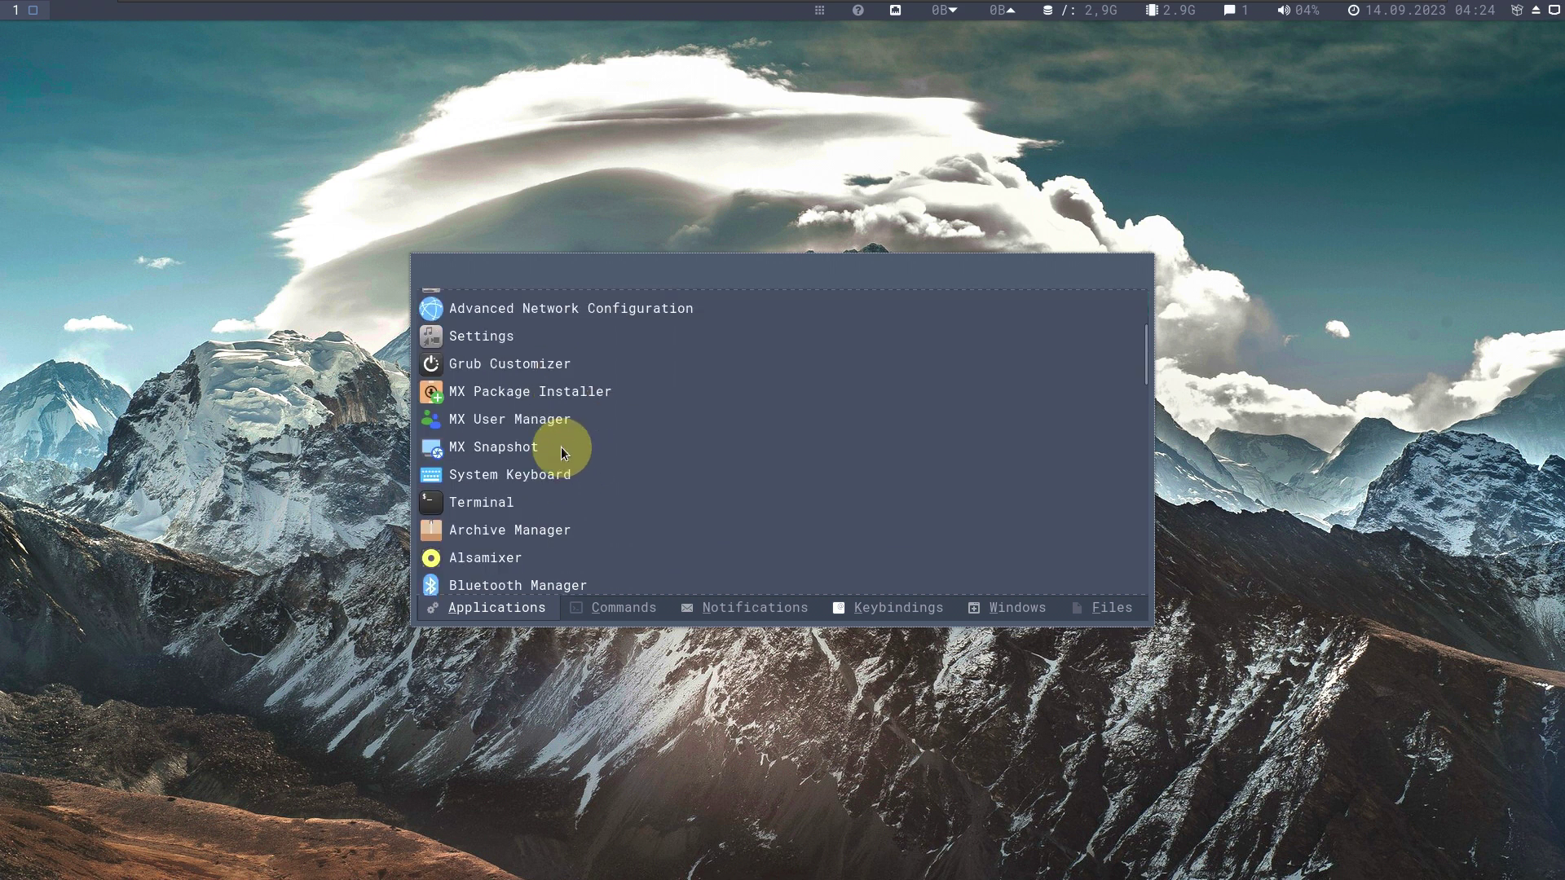
scroll(560, 447, "down", 5)
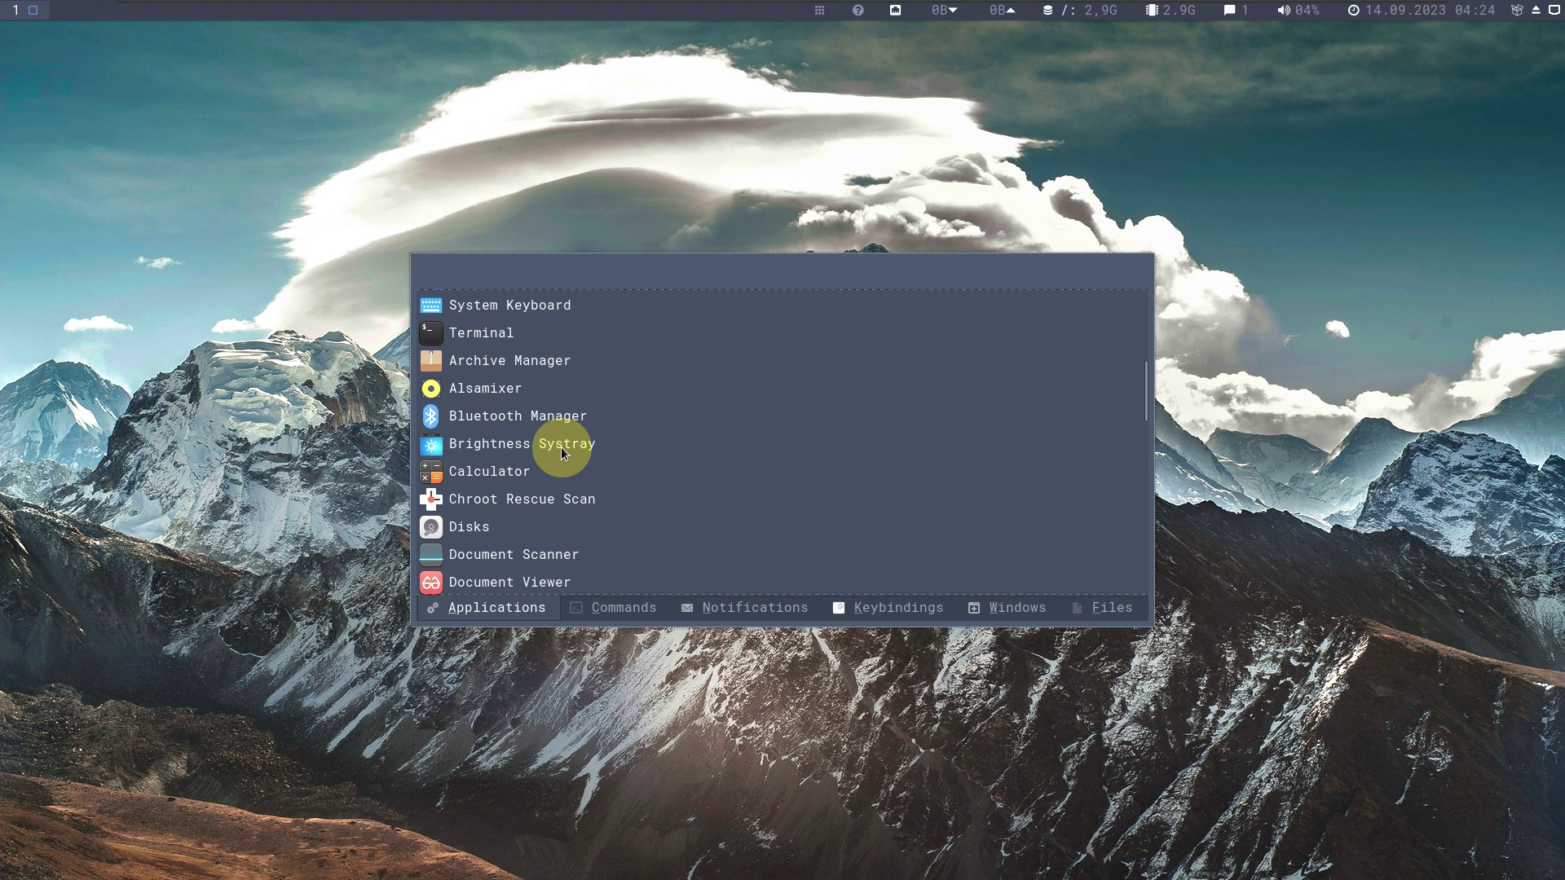
scroll(561, 447, "down", 2)
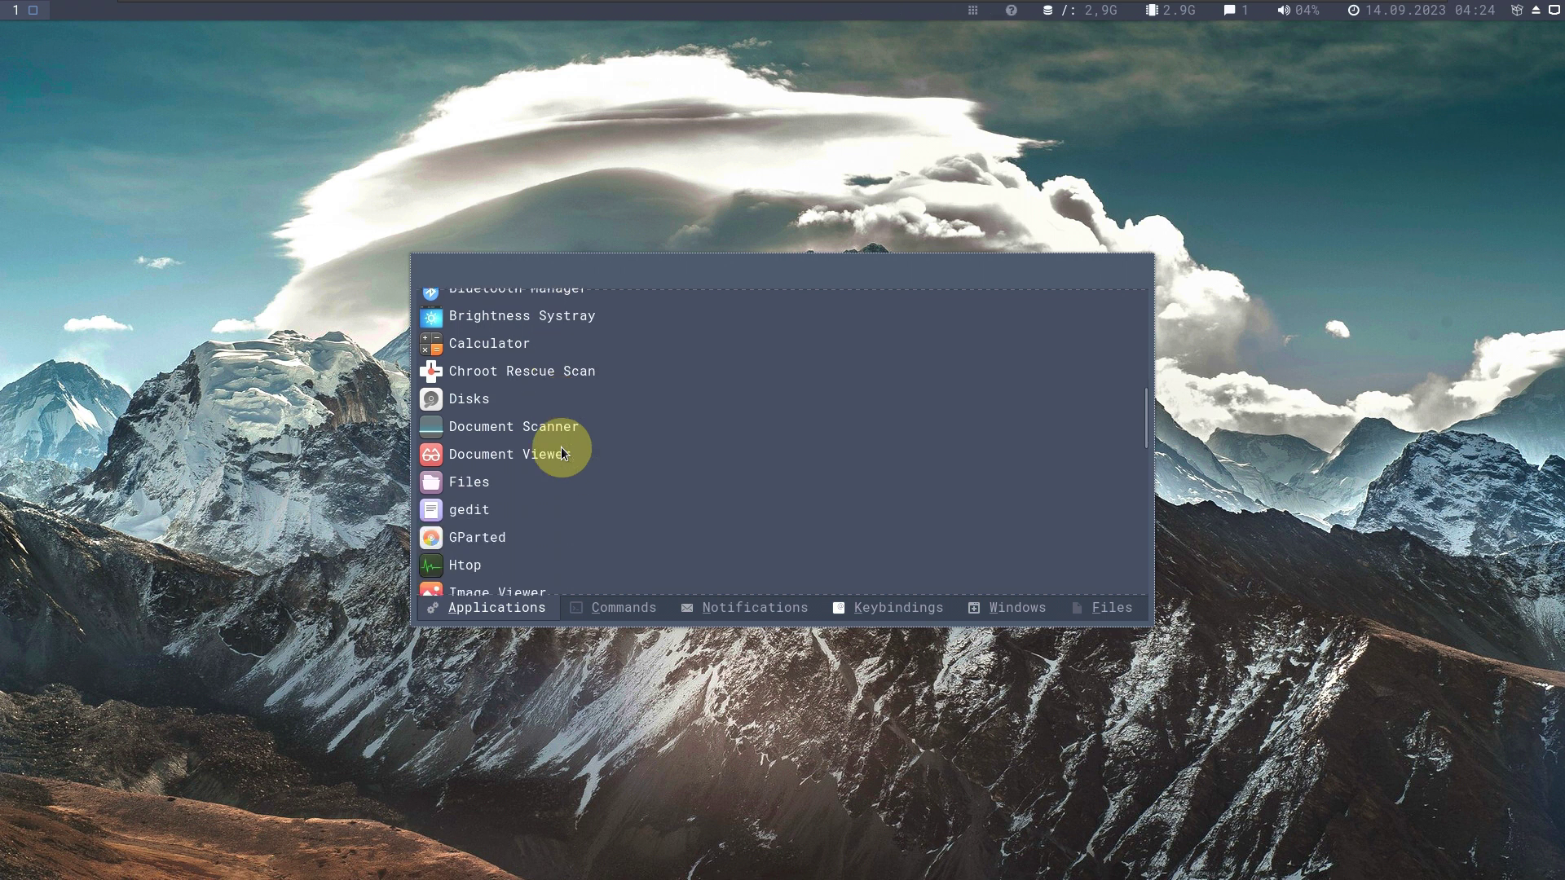
double_click(557, 456)
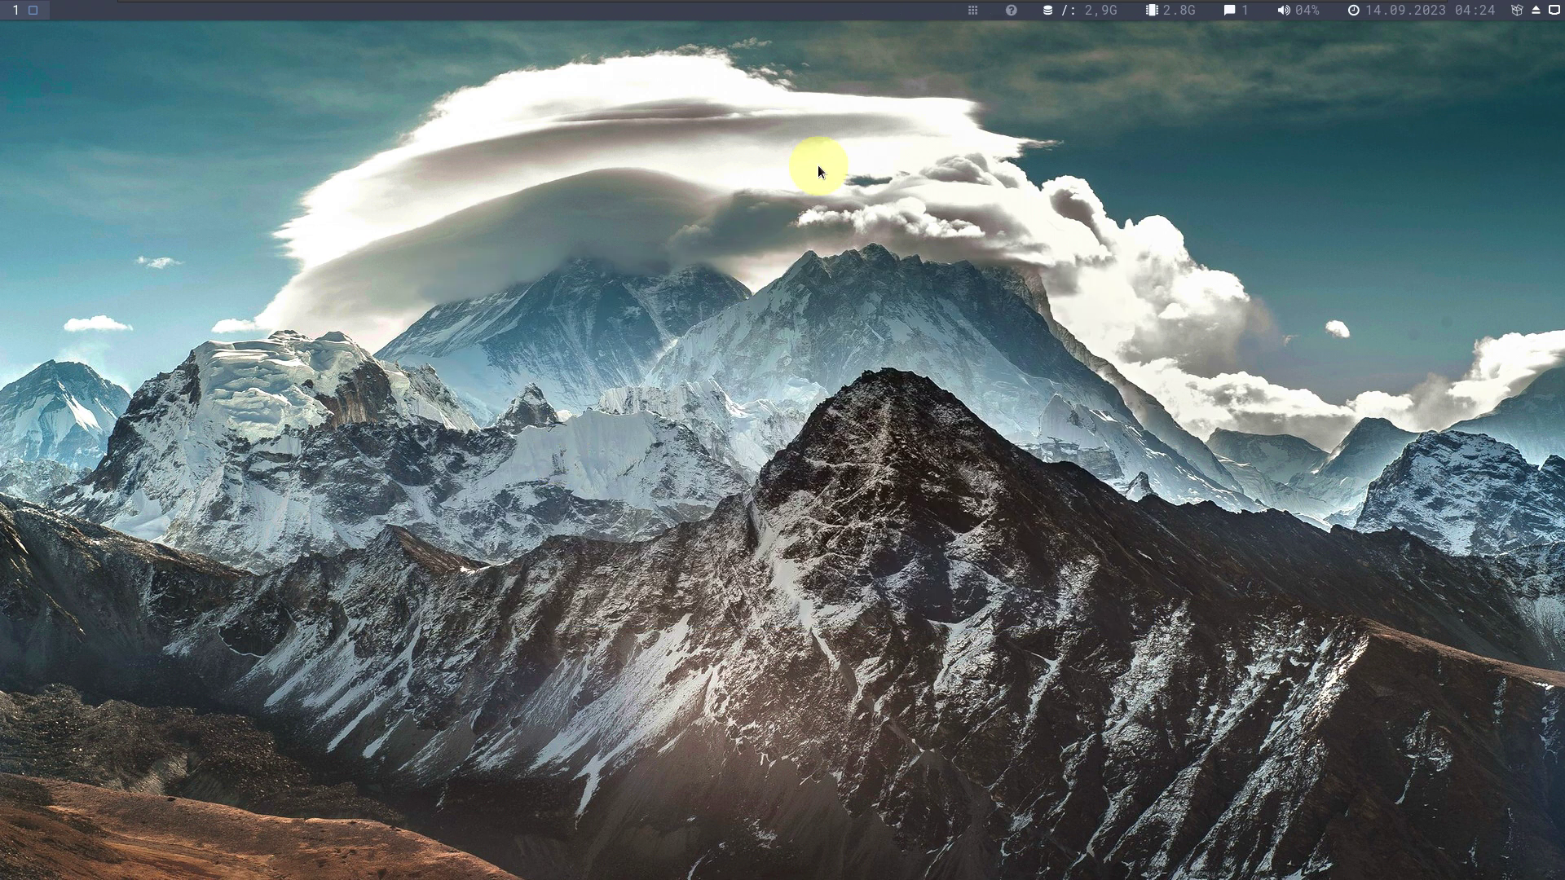
left_click(976, 13)
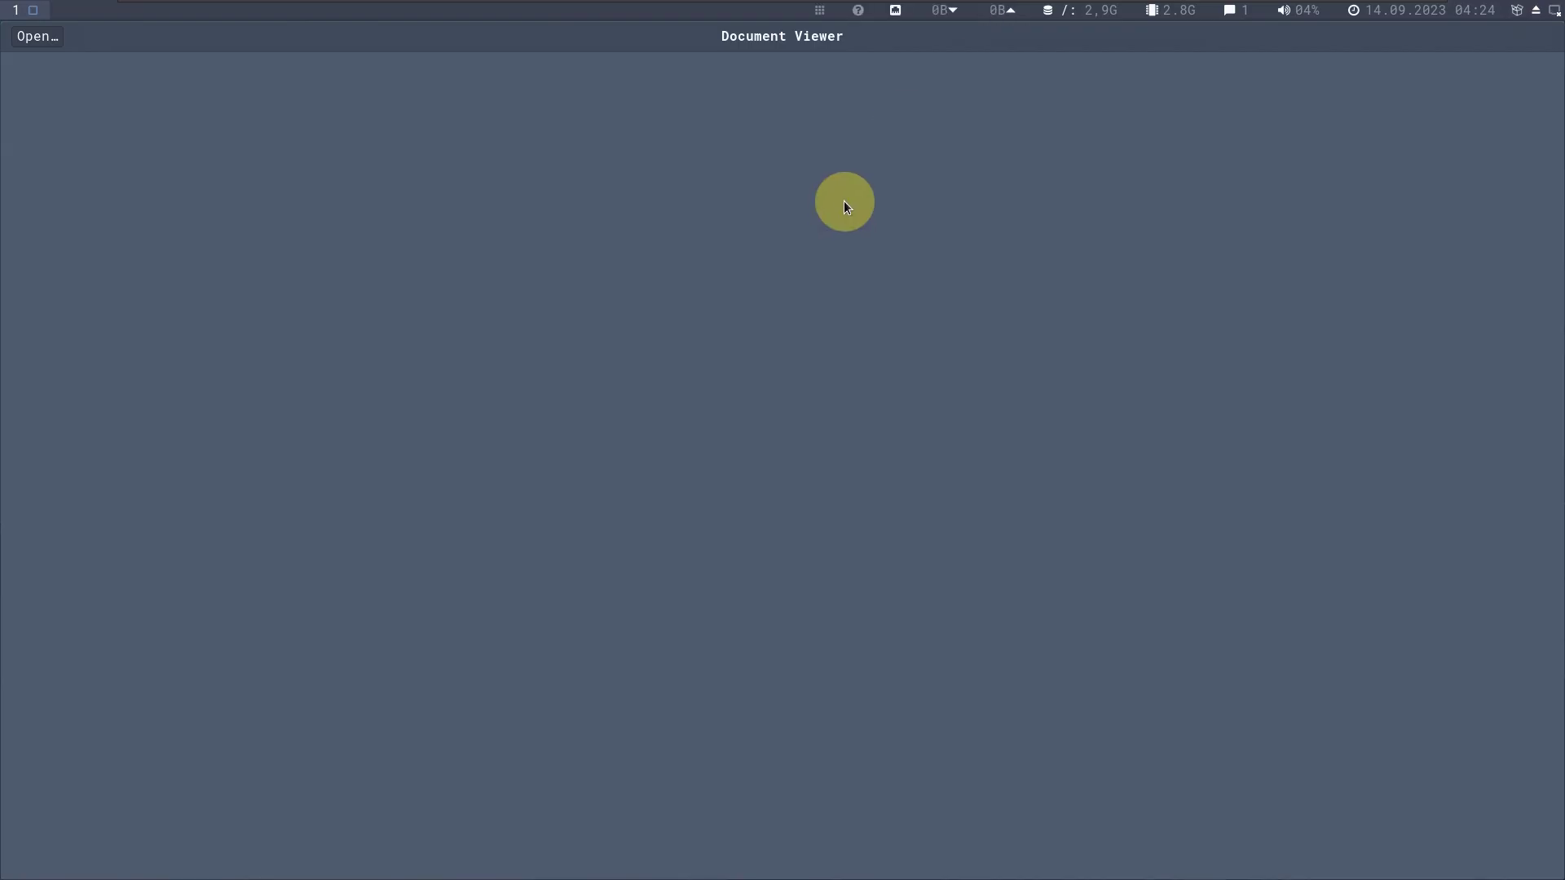
Scroll the Applications list and pick Files to launch.
scroll(555, 483, "down", 9)
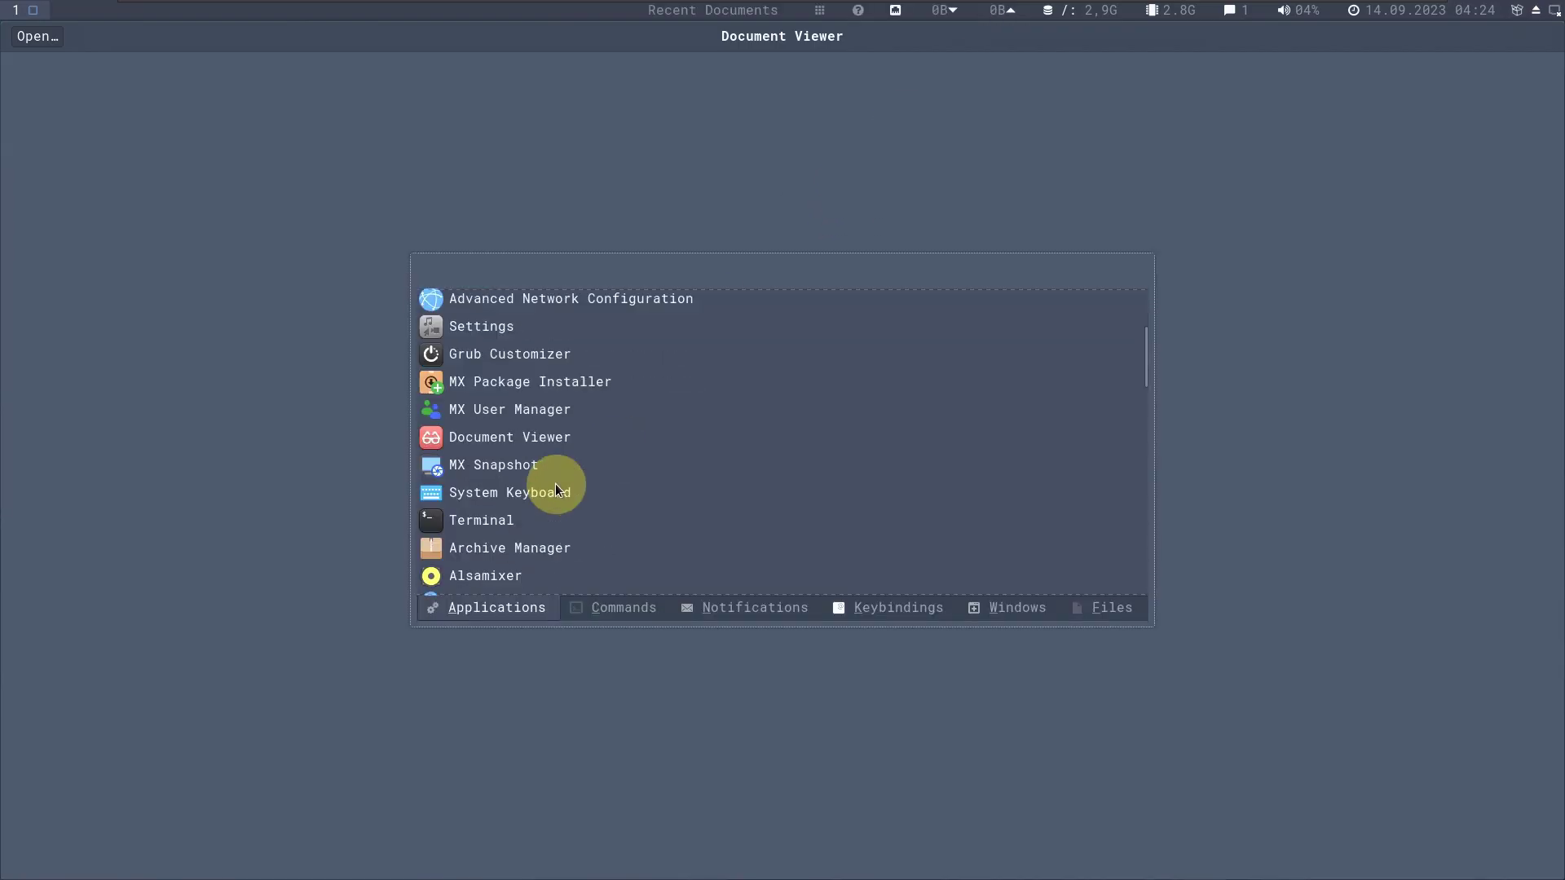
scroll(555, 482, "down", 3)
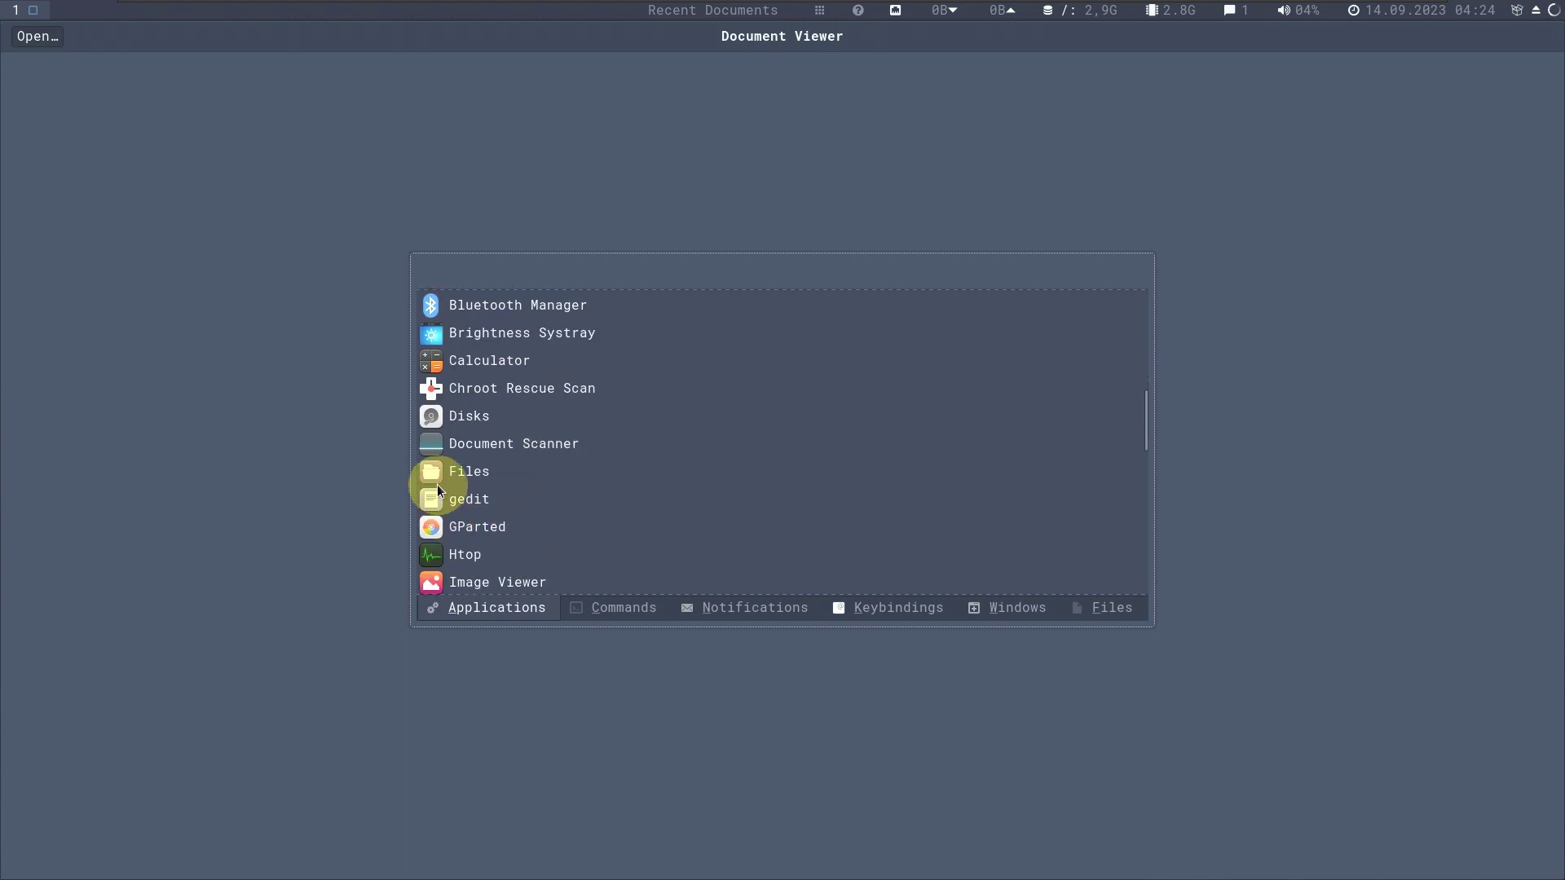
left_click(476, 471)
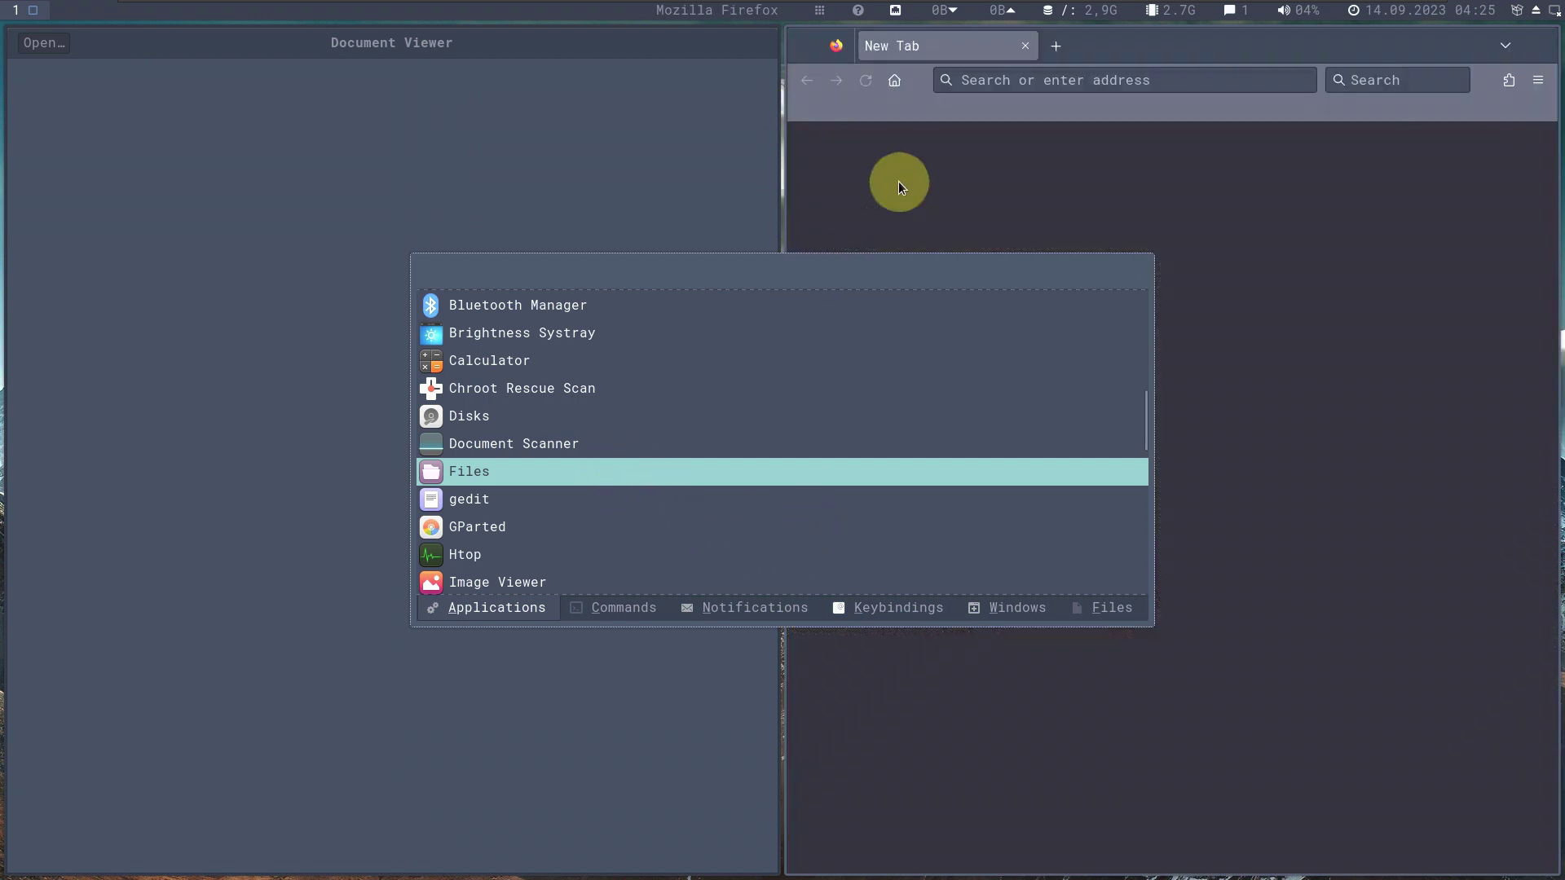
Launch Files, then open Firefox's About window showing version 117.0.
key("Escape")
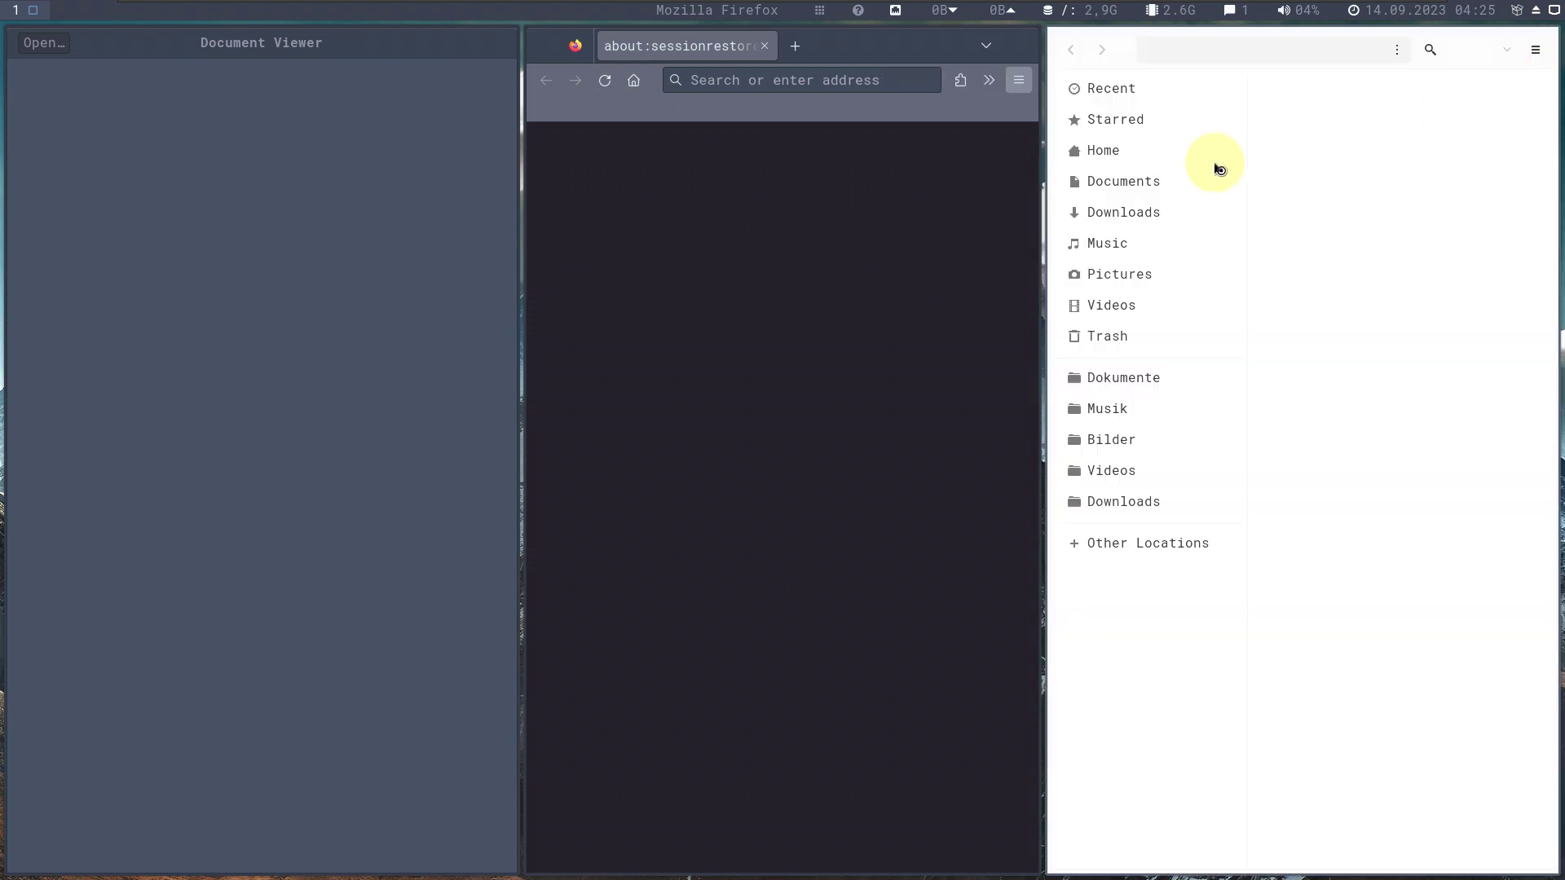
left_click(1019, 80)
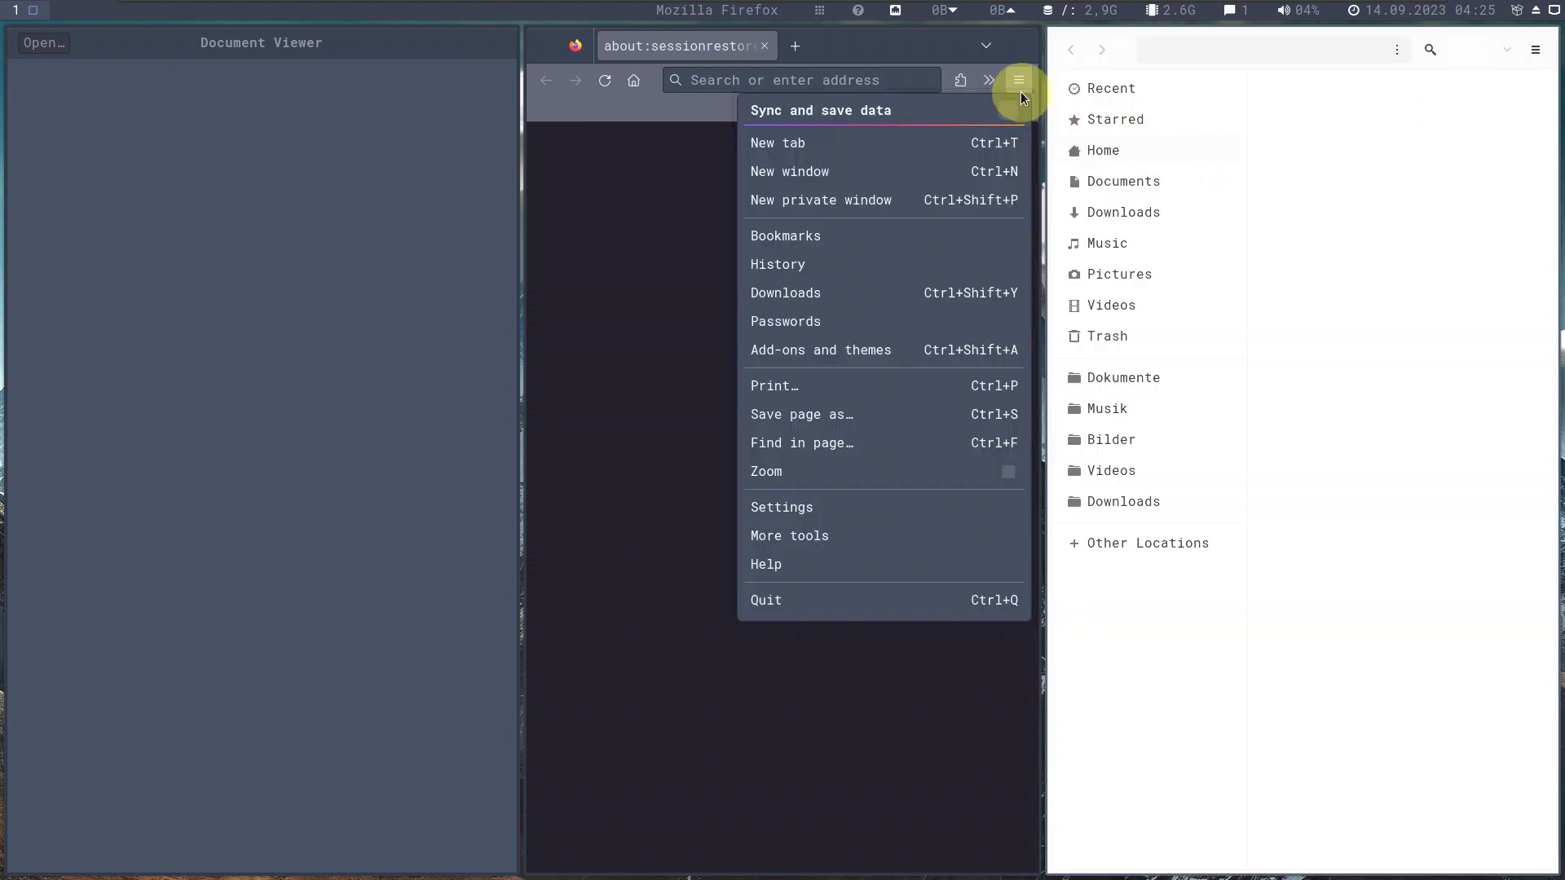
left_click(844, 564)
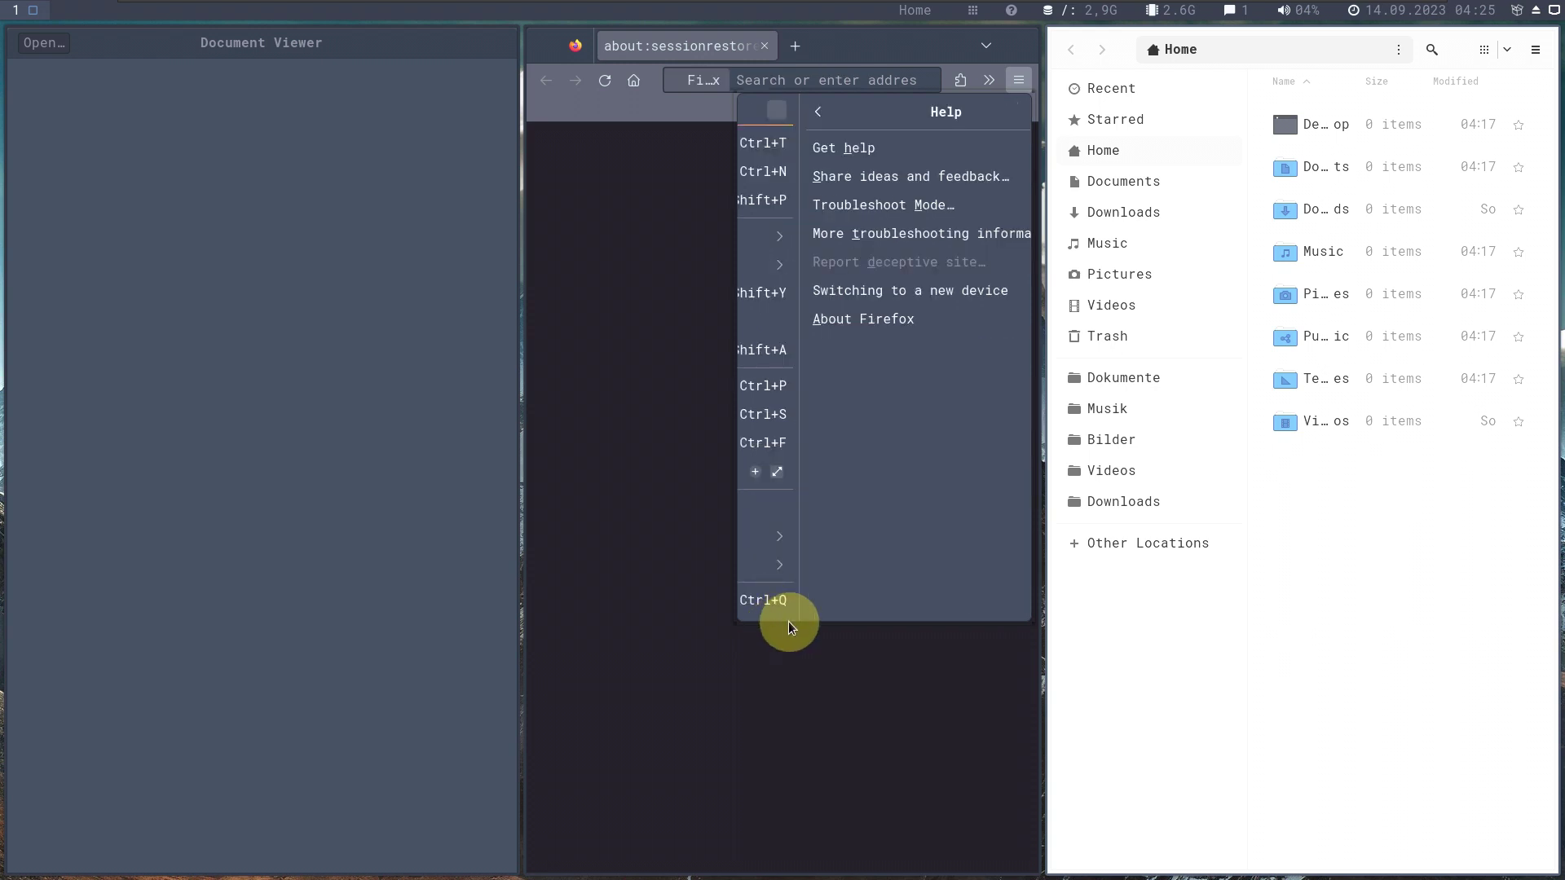
left_click(880, 321)
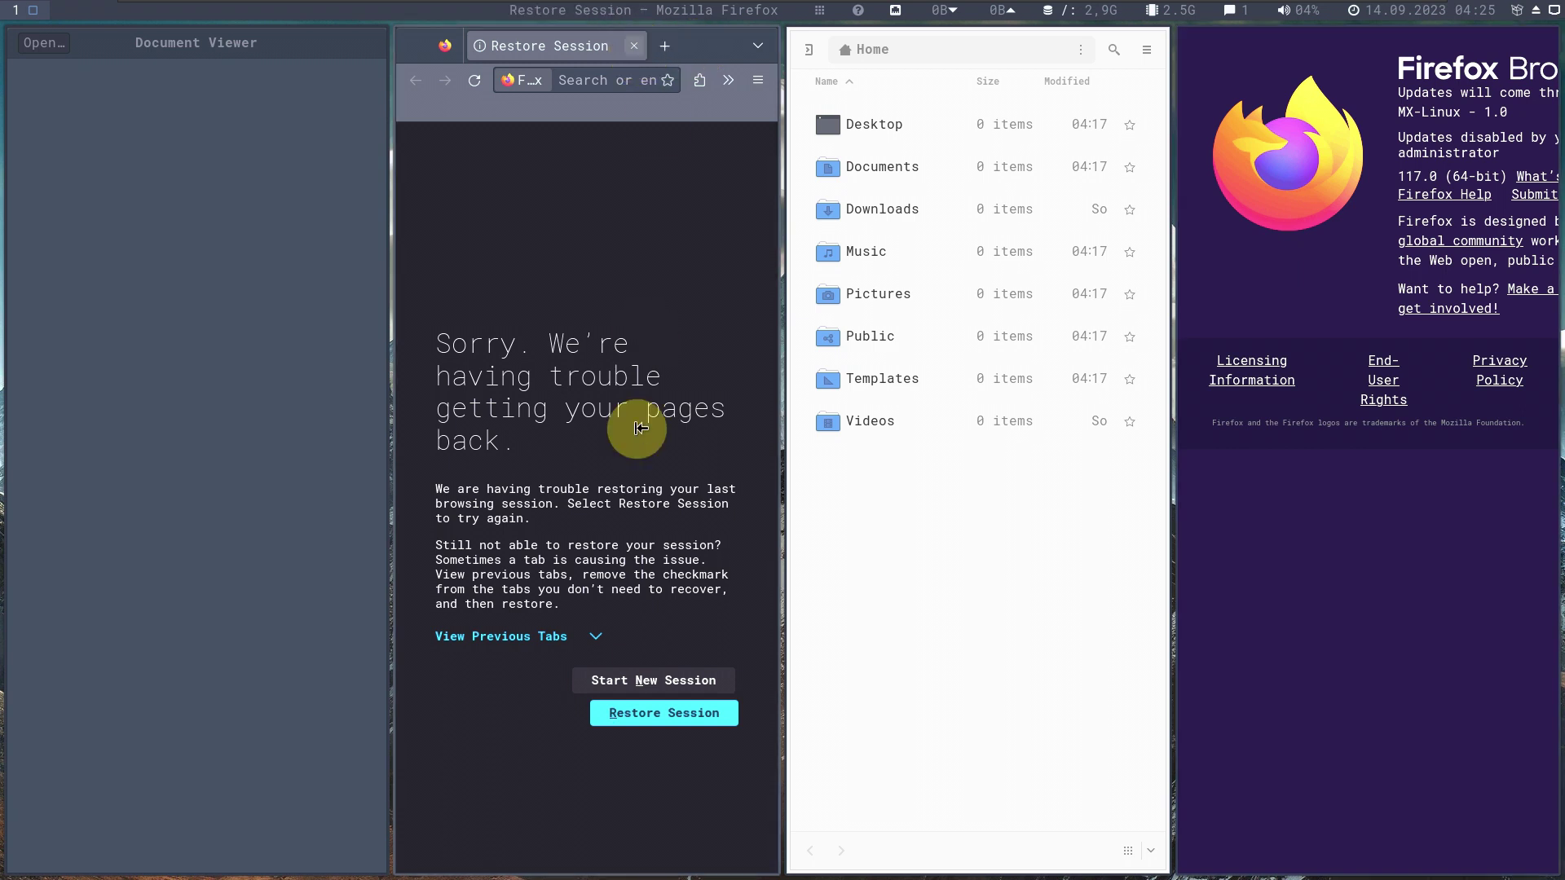
Close Firefox's Restore Session and About windows, then glance at and dismiss About Files.
key("super+q")
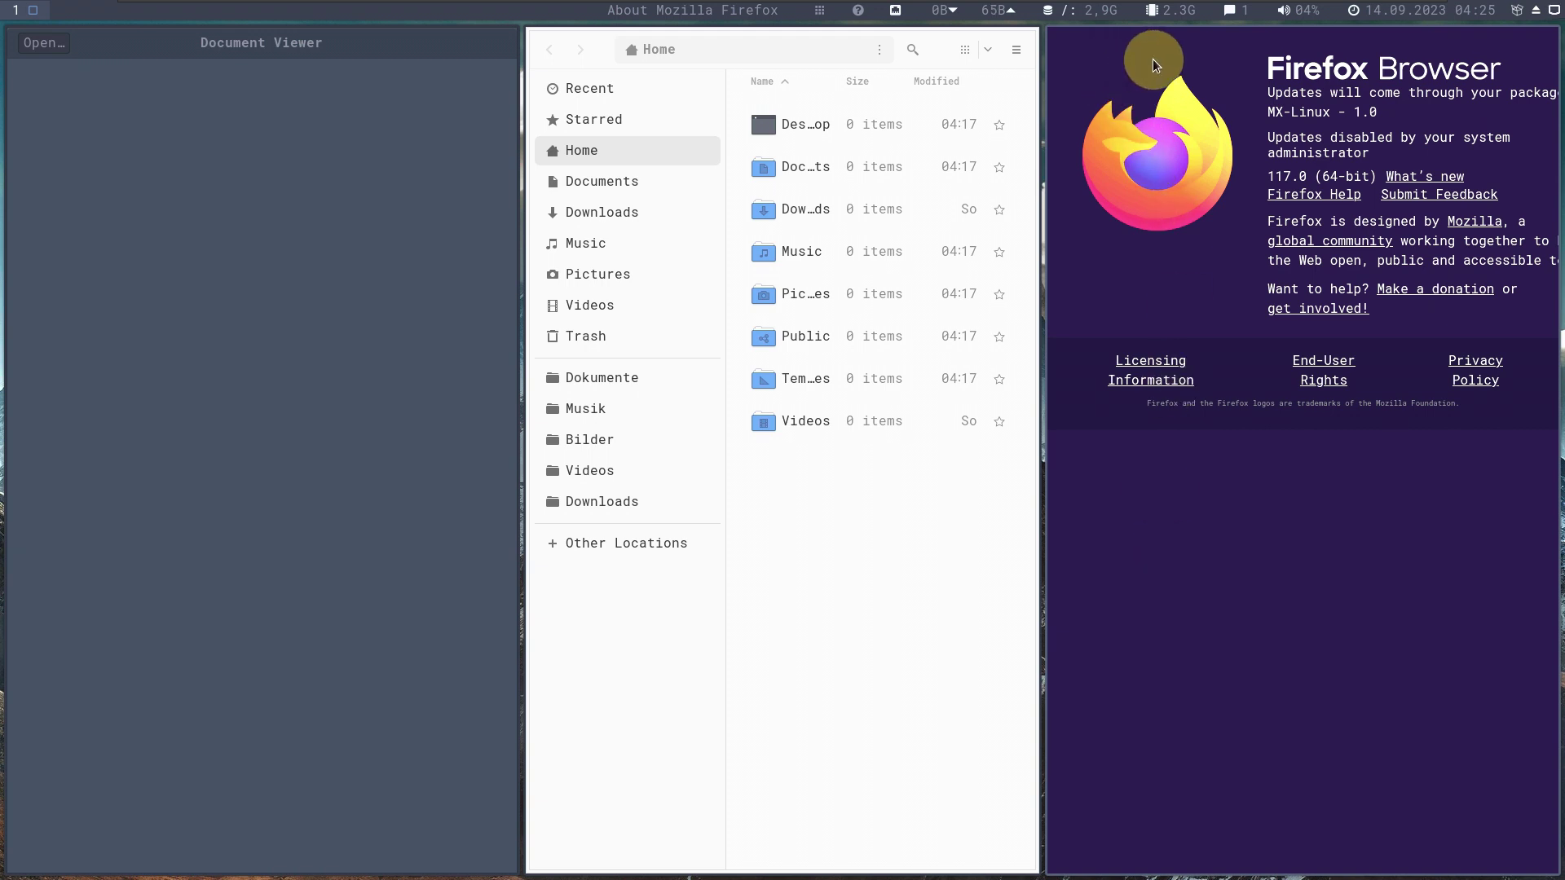
key("super+shift+q")
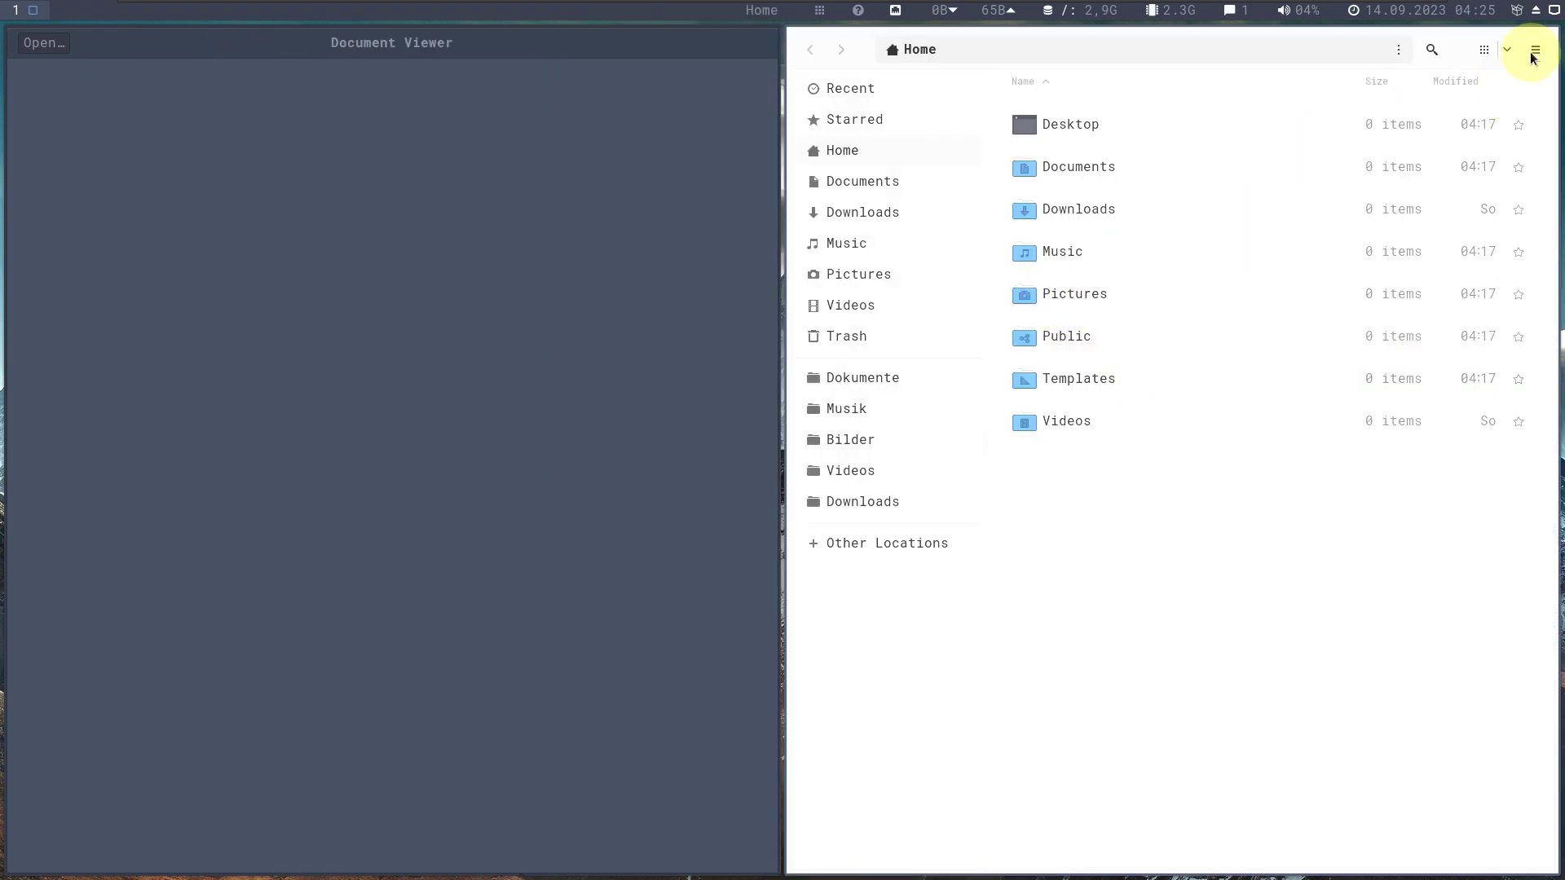
left_click(1534, 52)
left_click(1420, 364)
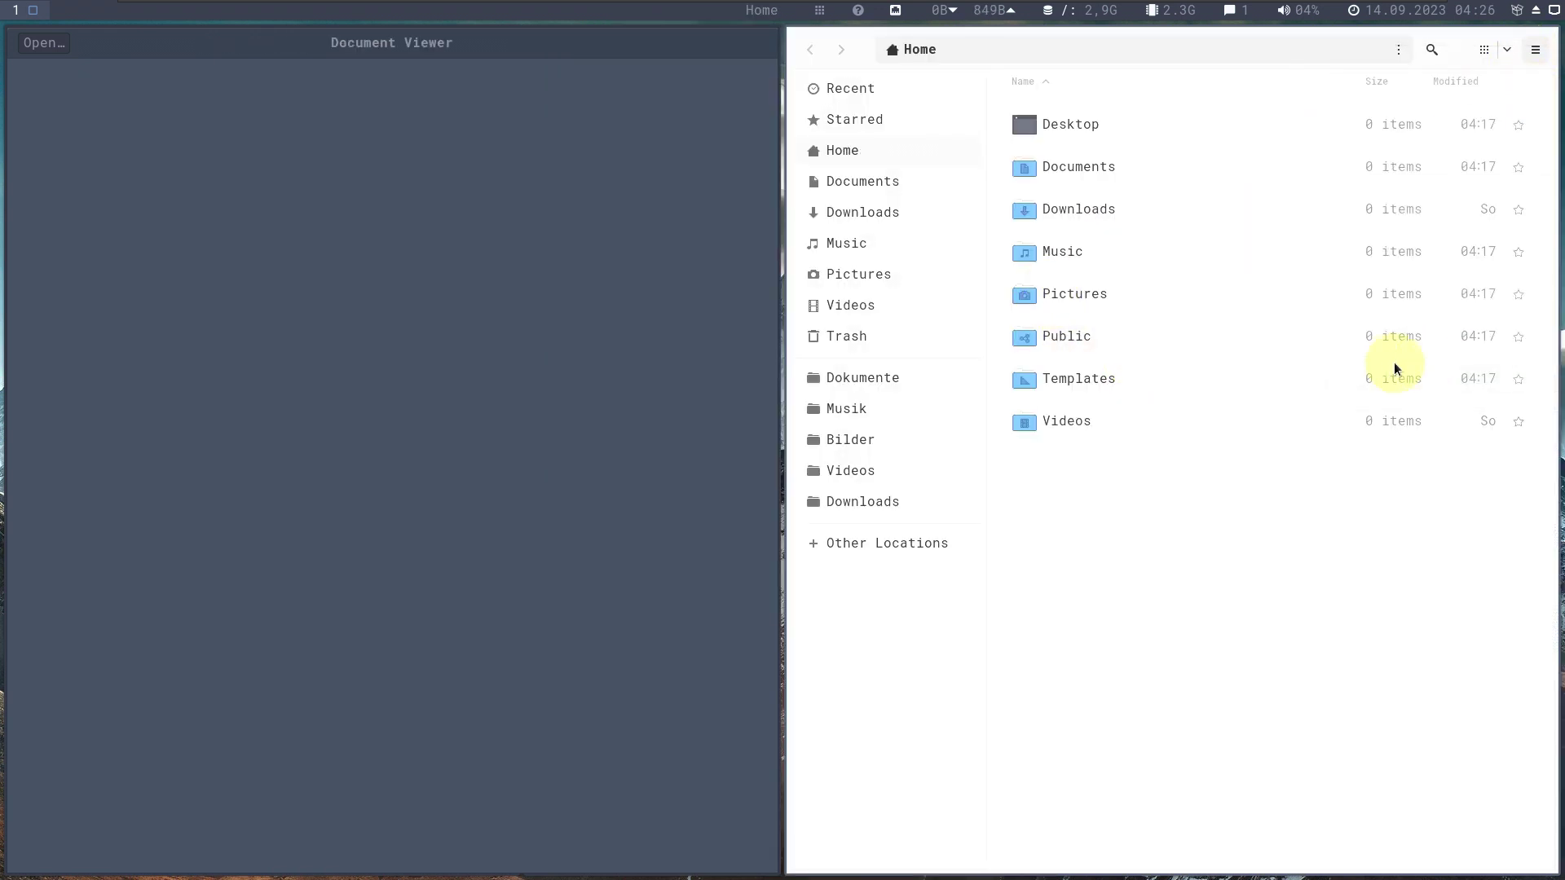
key("Escape")
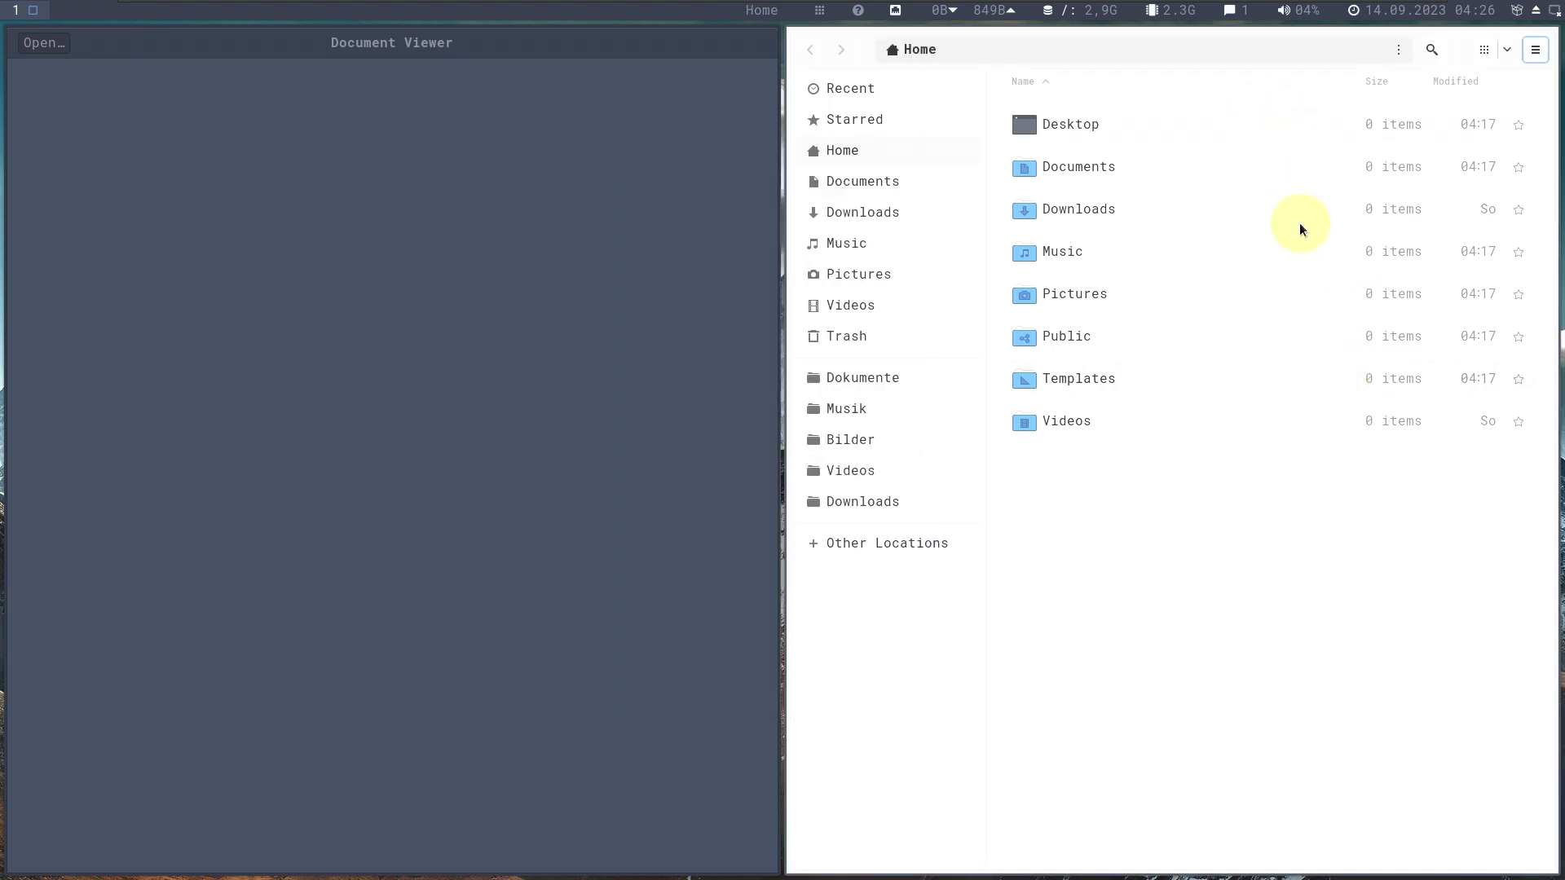
Close the Files window and Document Viewer from their window menus.
left_click(1532, 50)
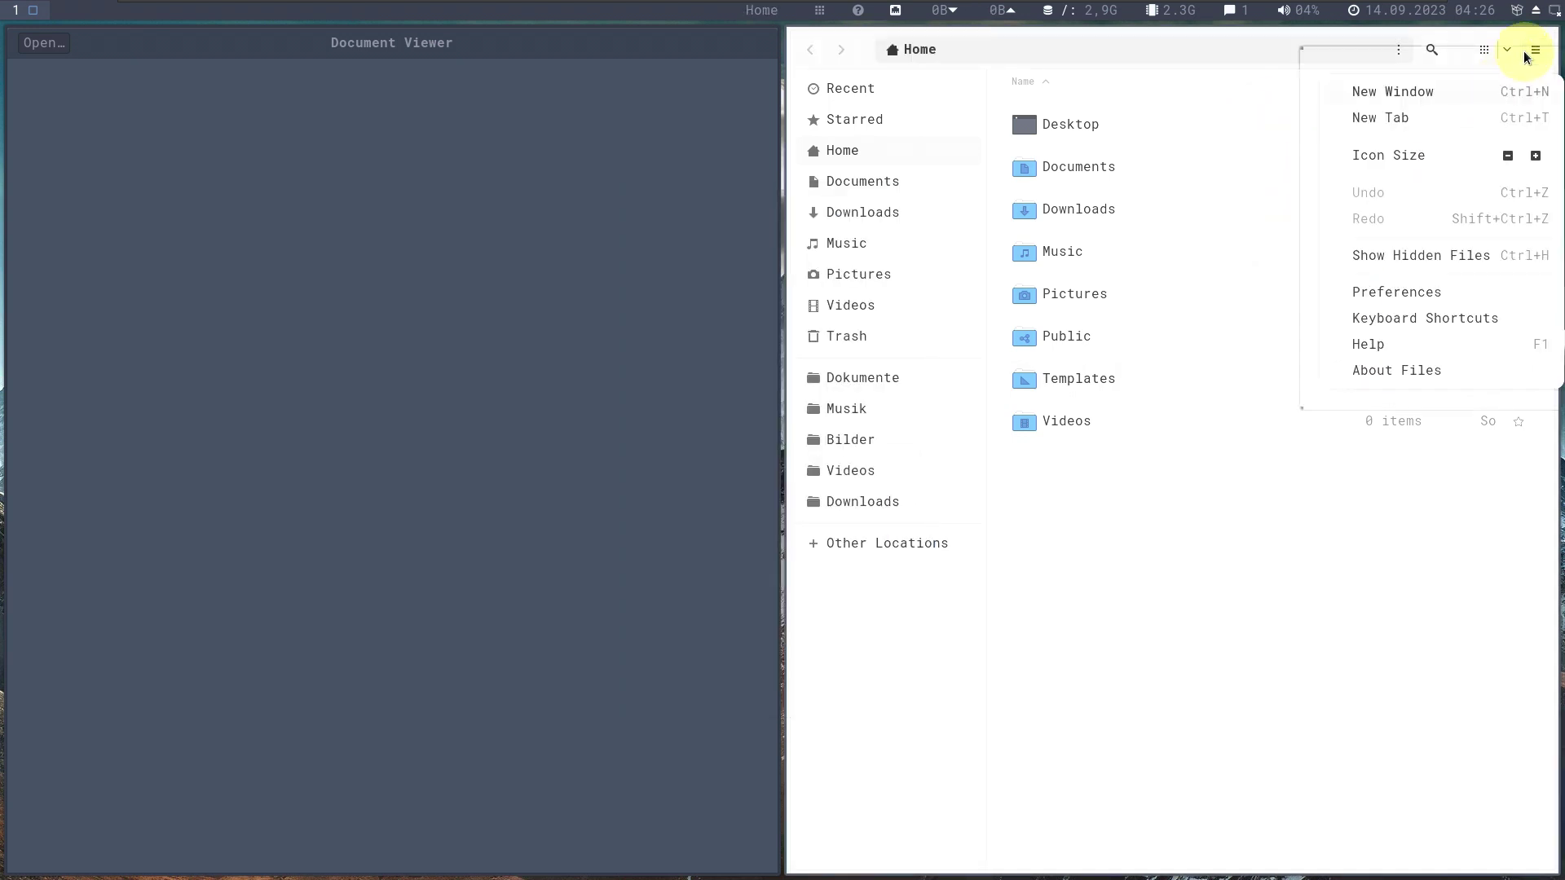
left_click(1526, 52)
right_click(1526, 52)
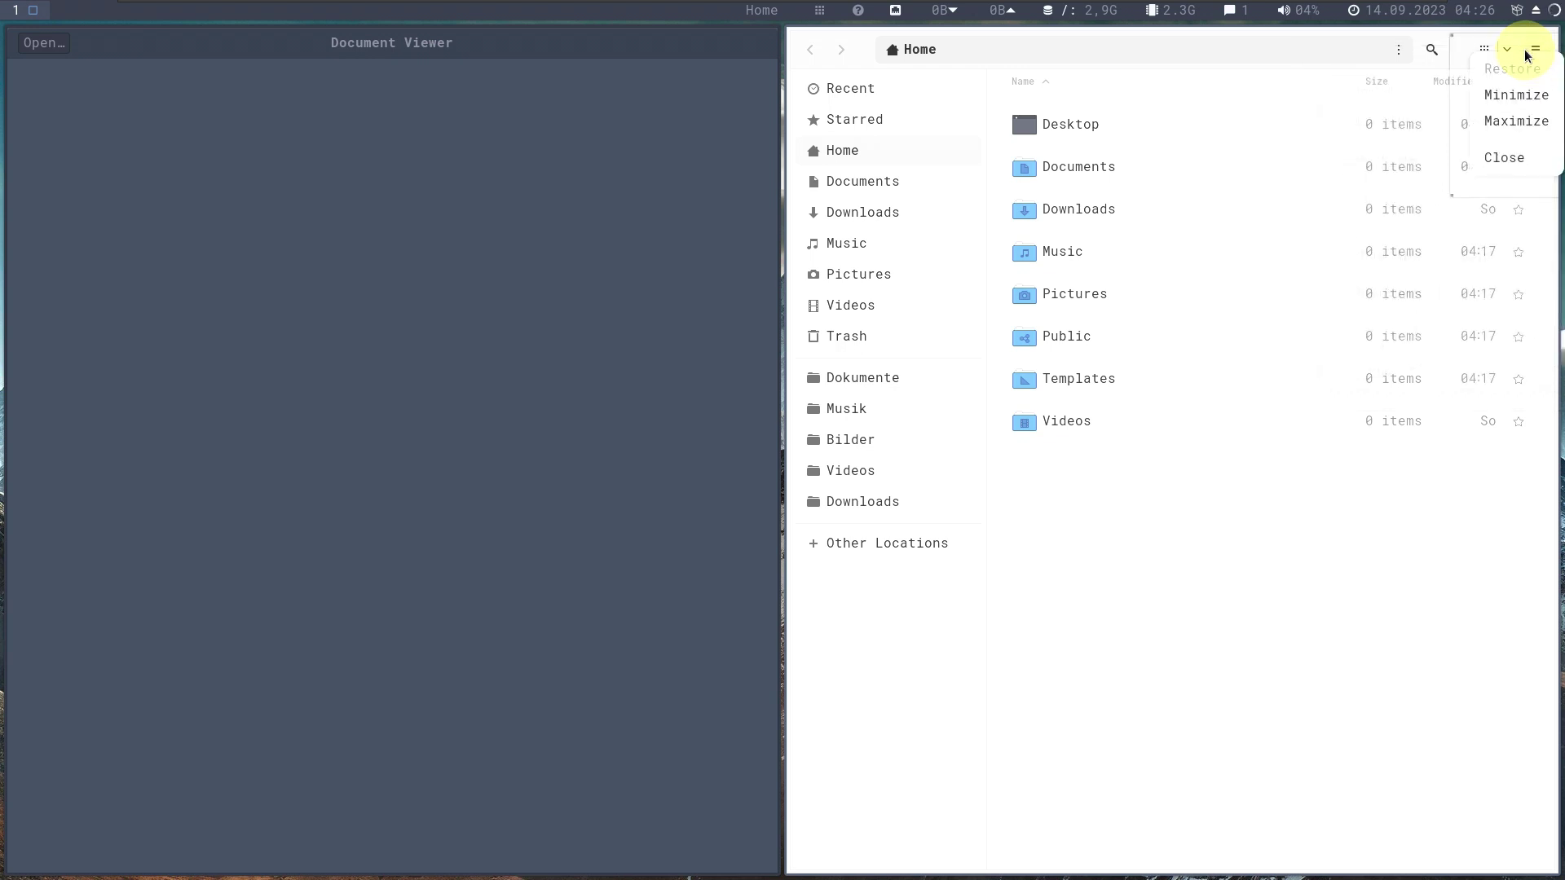
left_click(1499, 166)
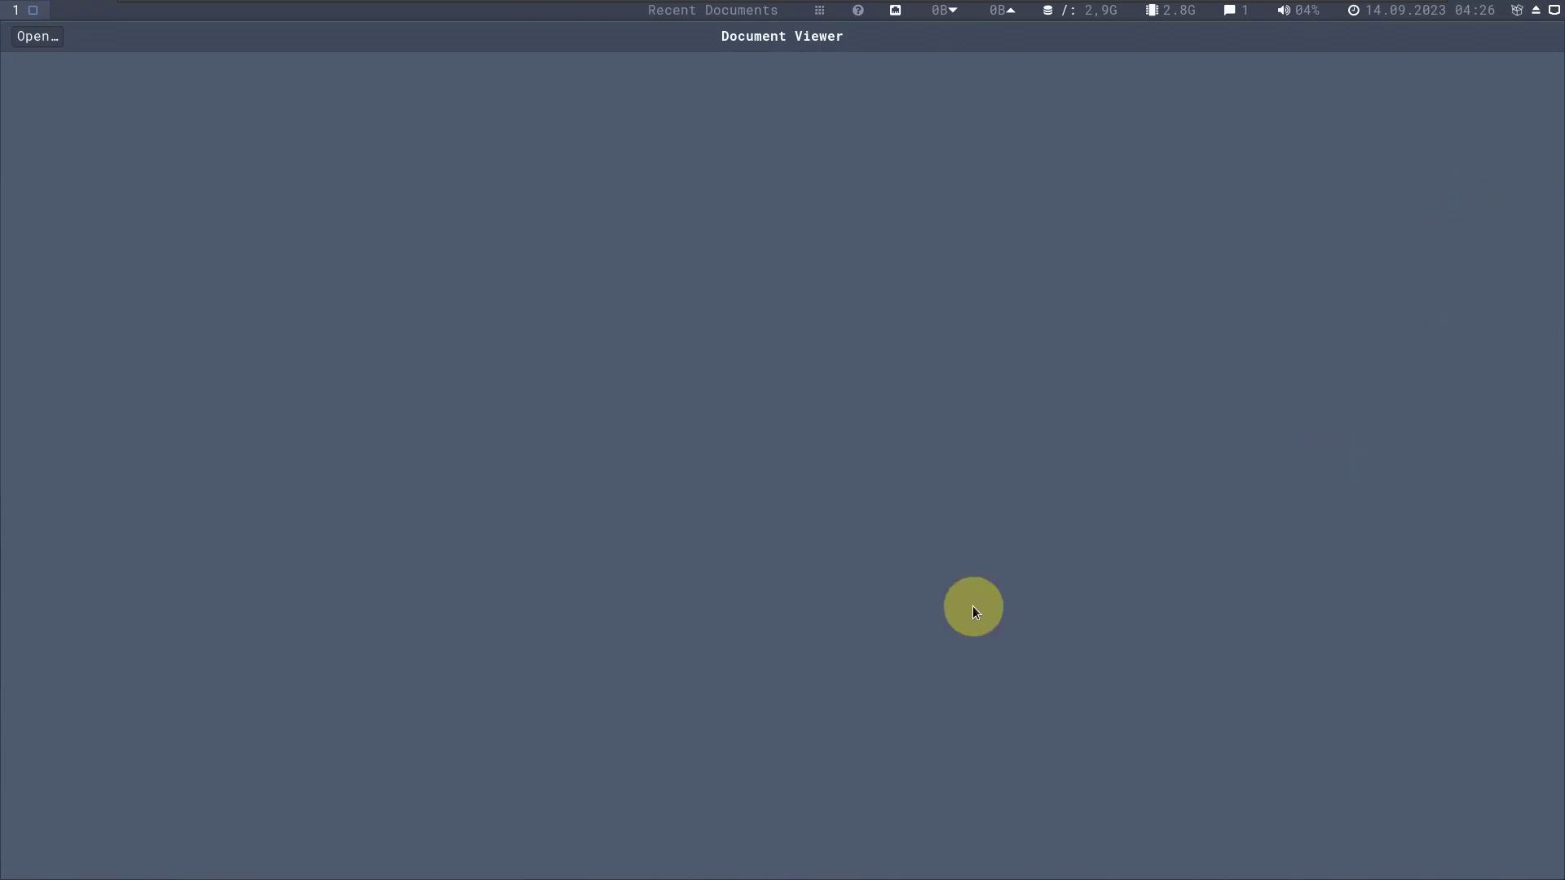
right_click(829, 42)
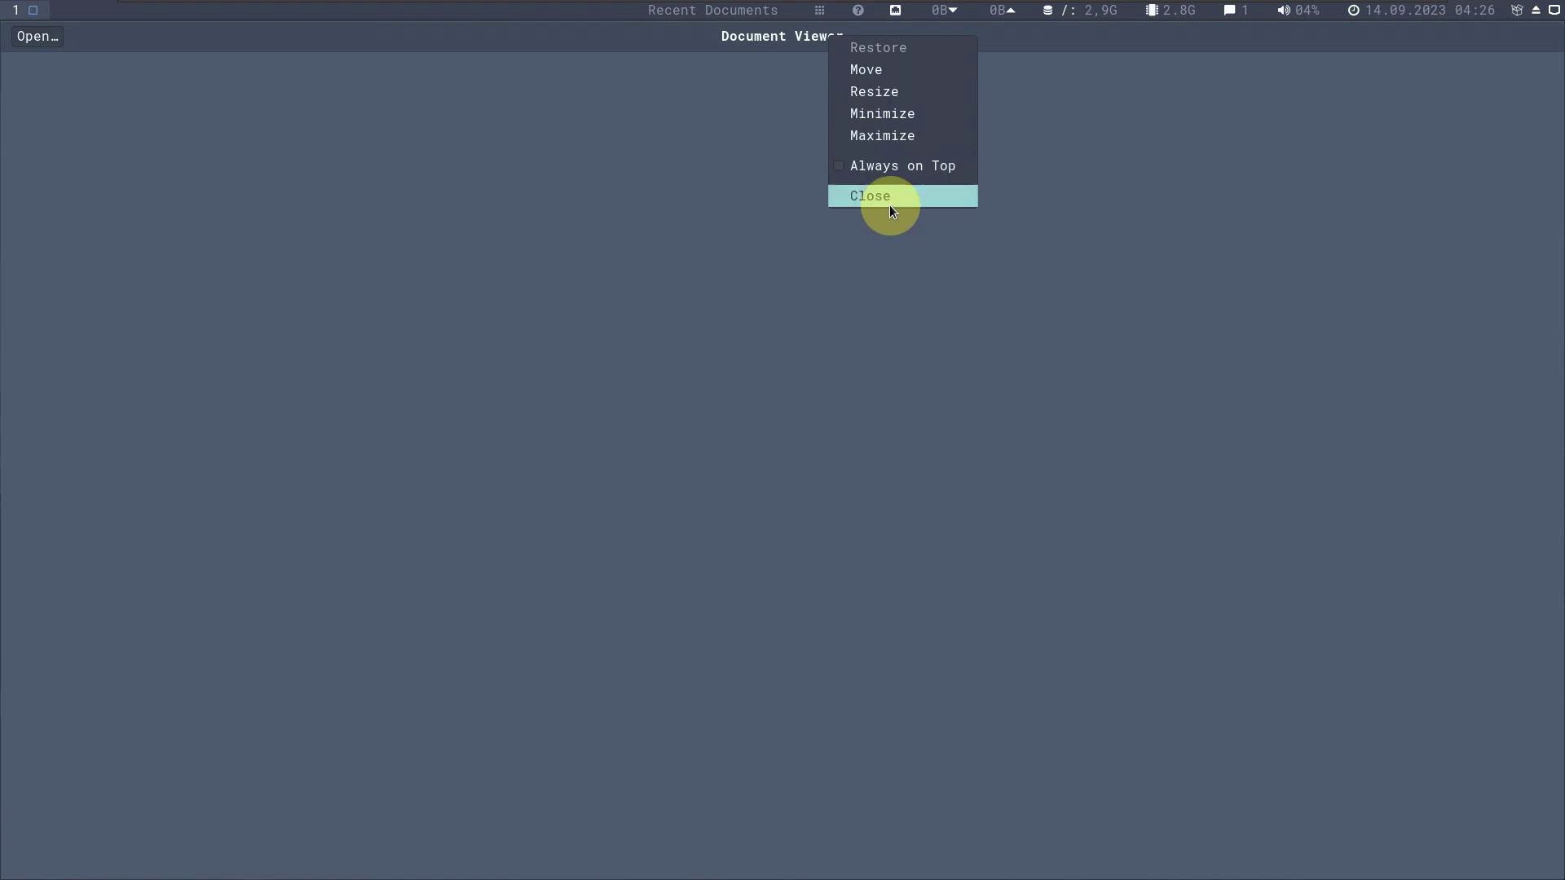
left_click(889, 204)
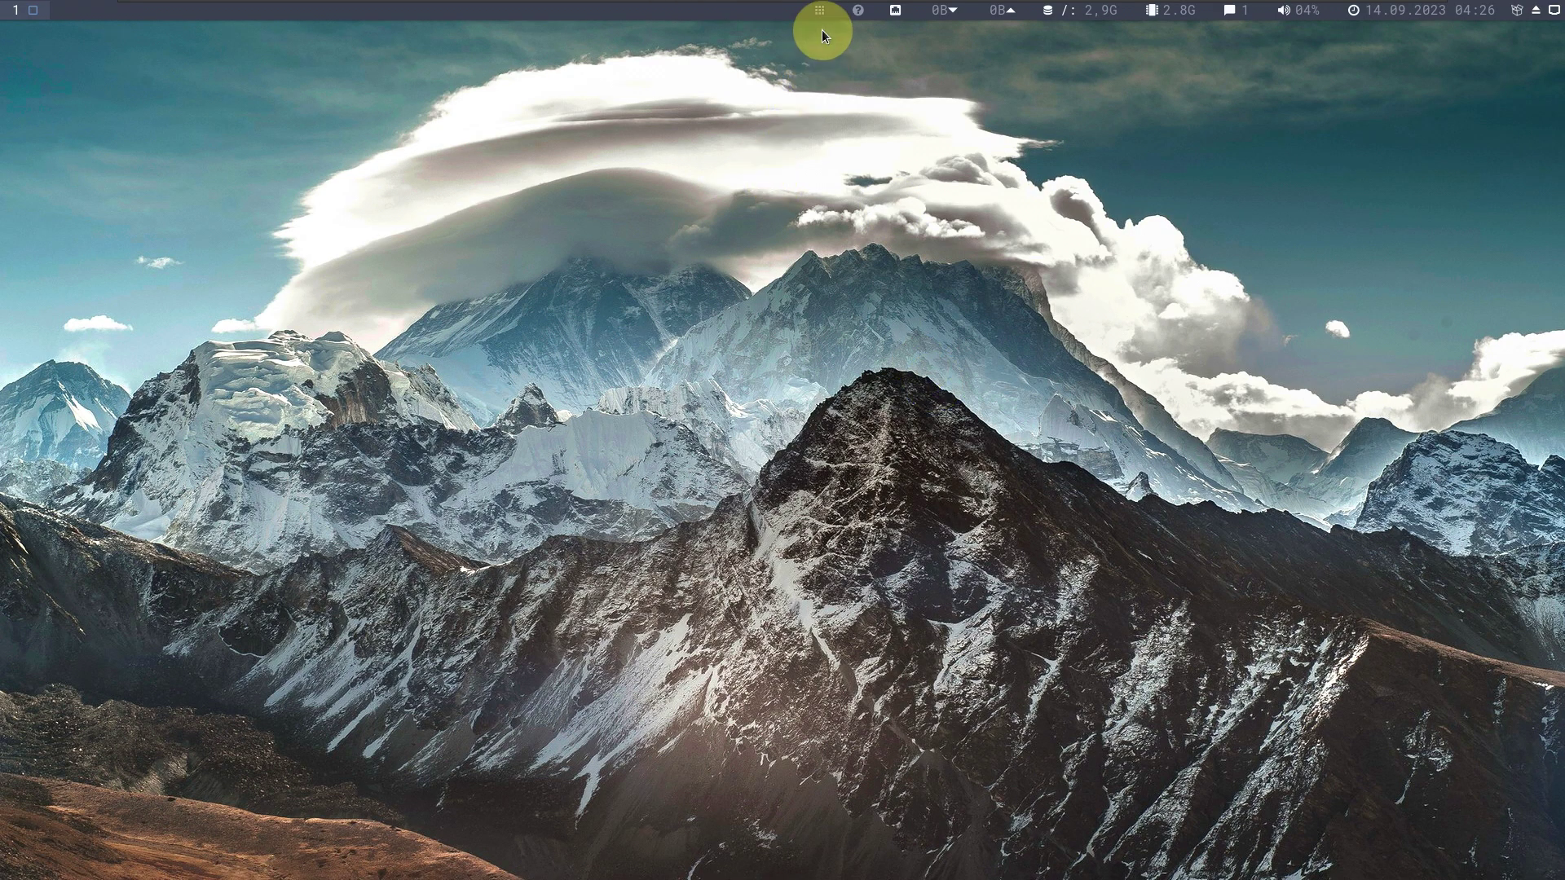
Check and dismiss the notifications, then cycle the launcher through windows, files and applications.
left_click(1227, 12)
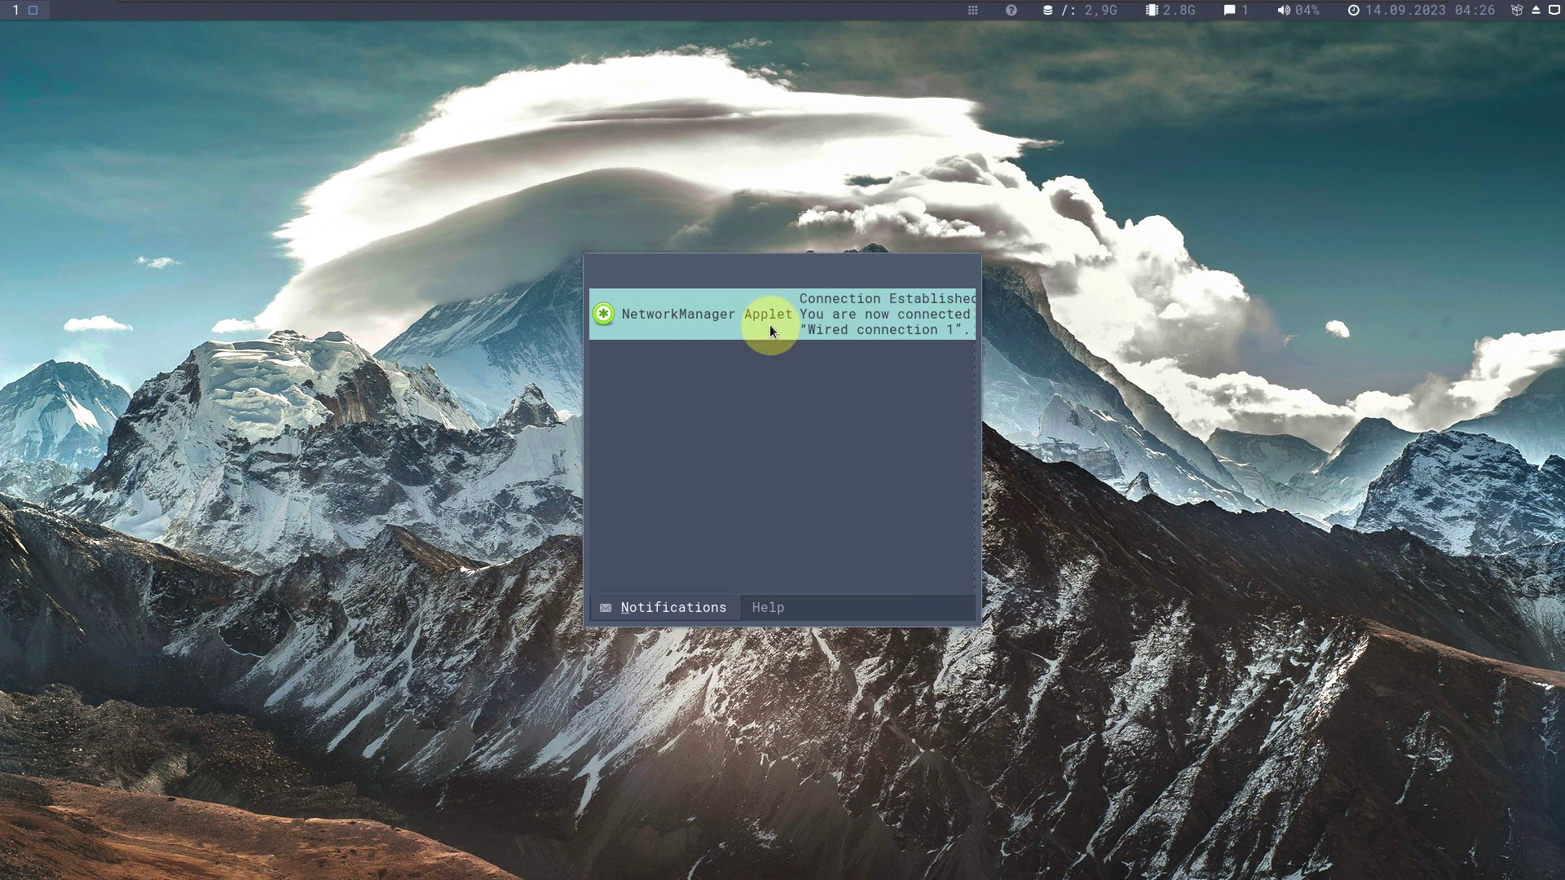
left_click(1273, 341)
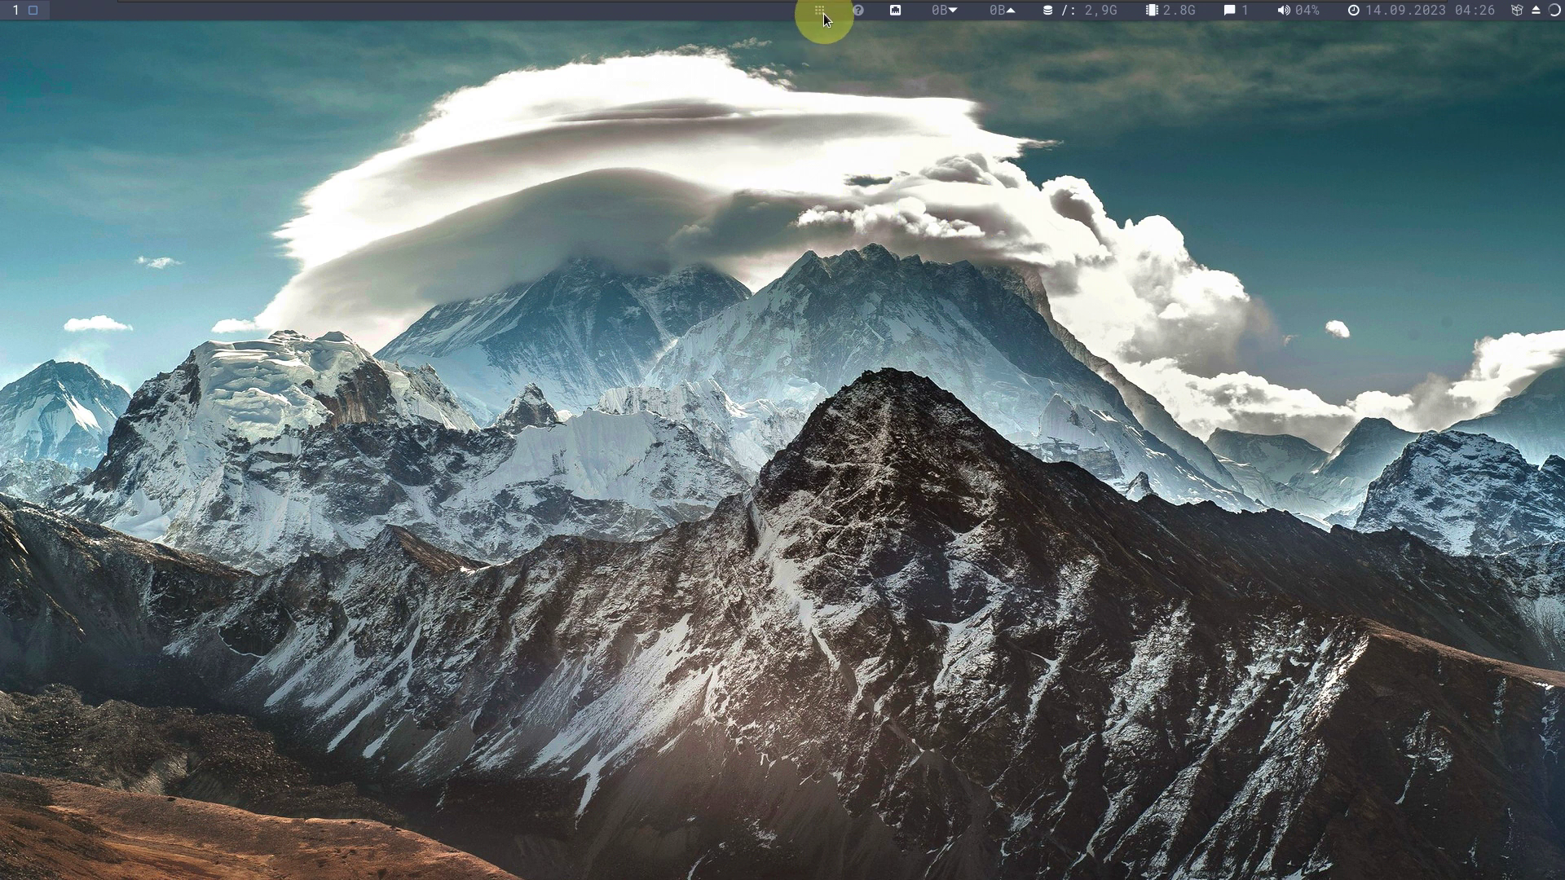
key("super+d")
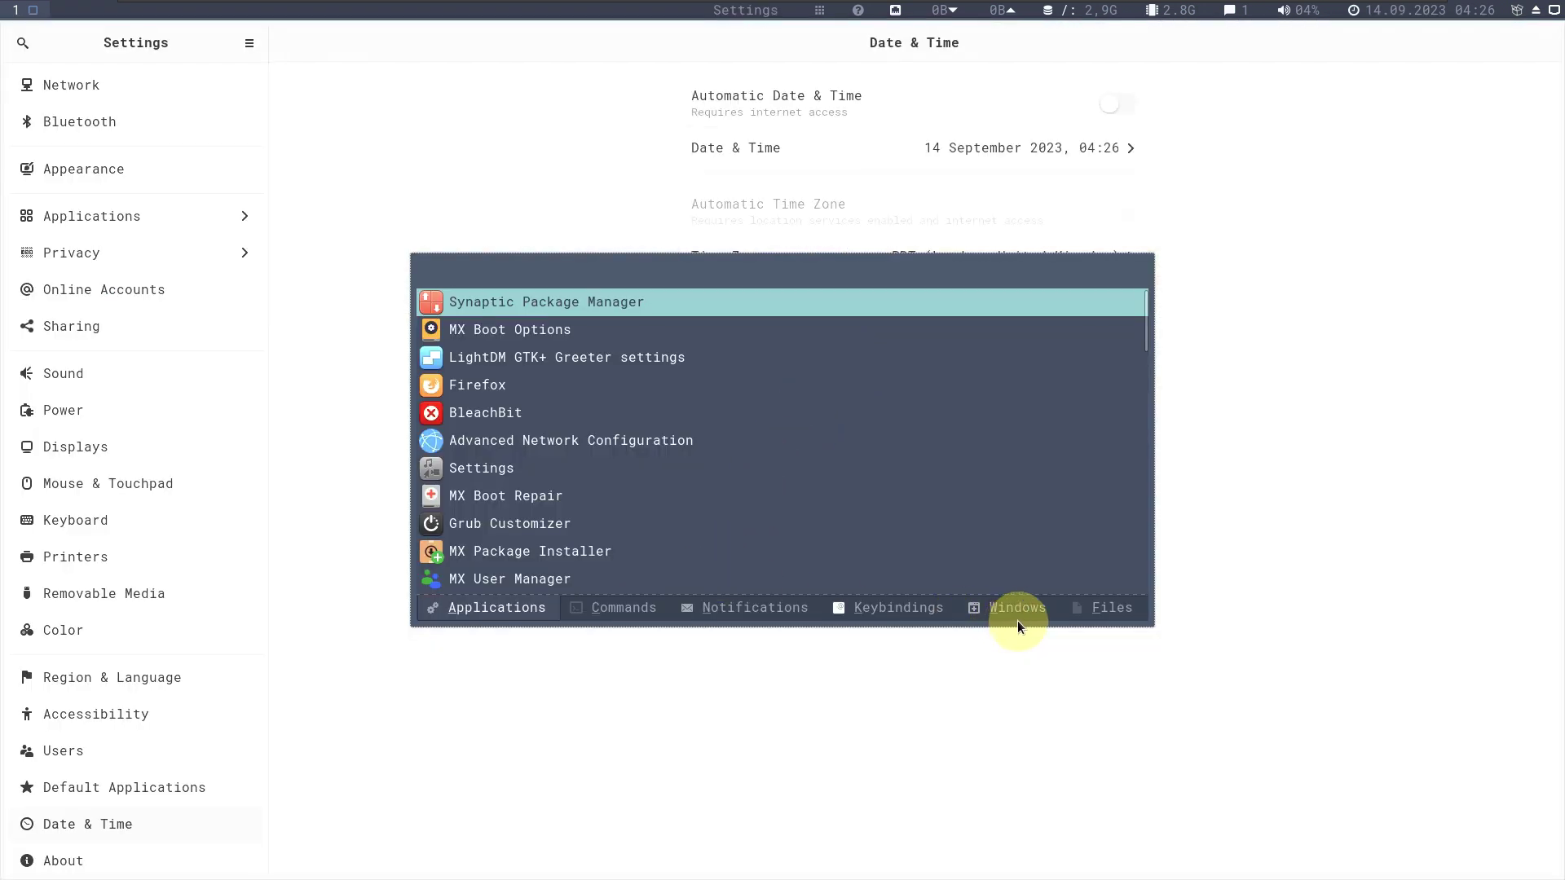
left_click(1019, 617)
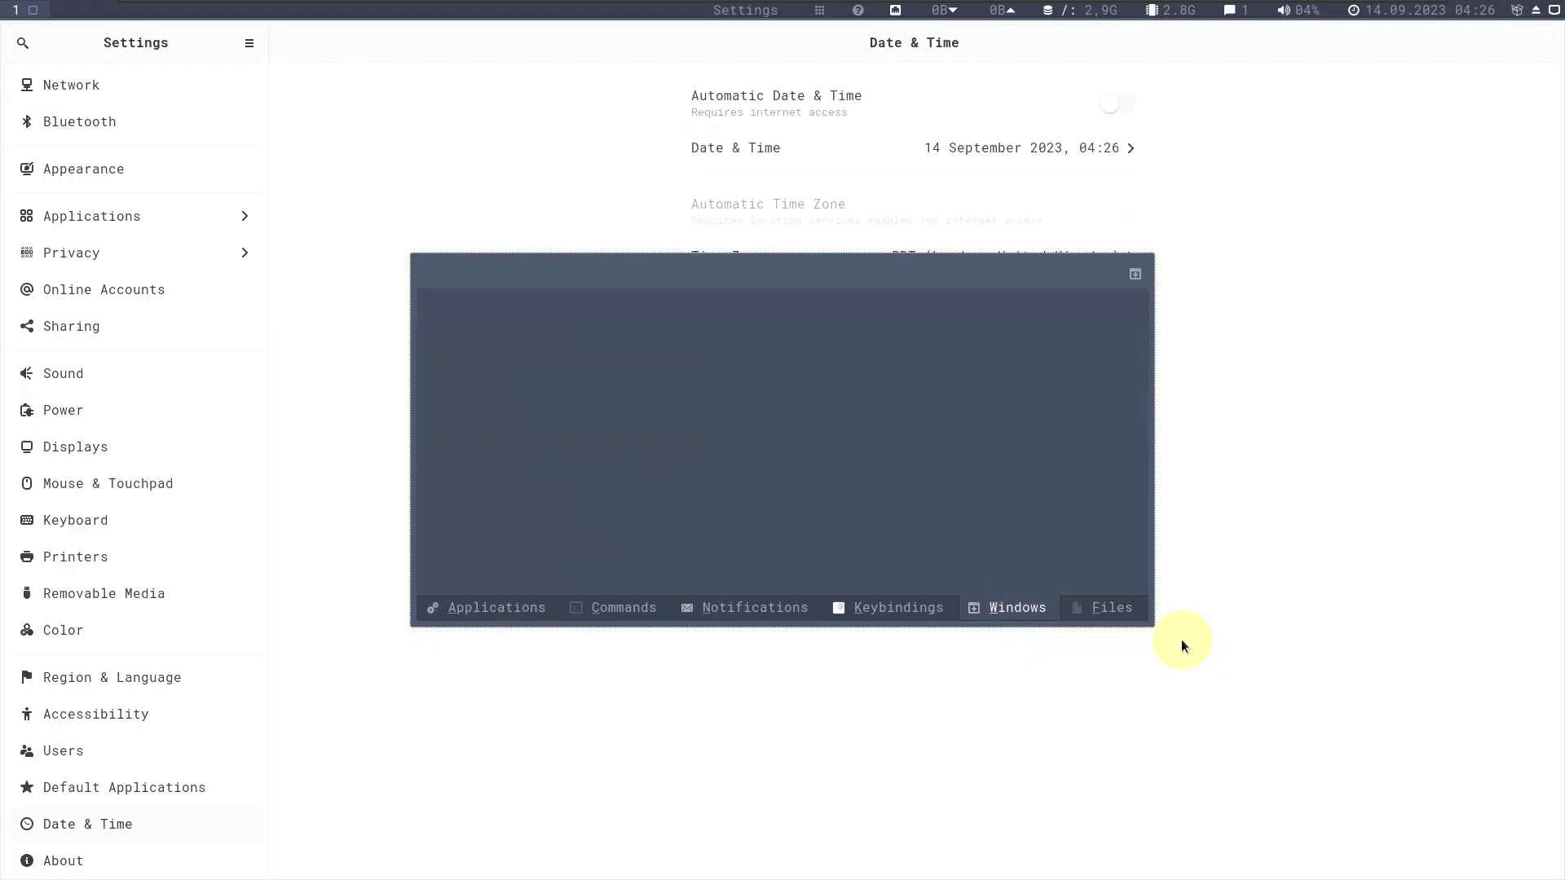
left_click(1101, 614)
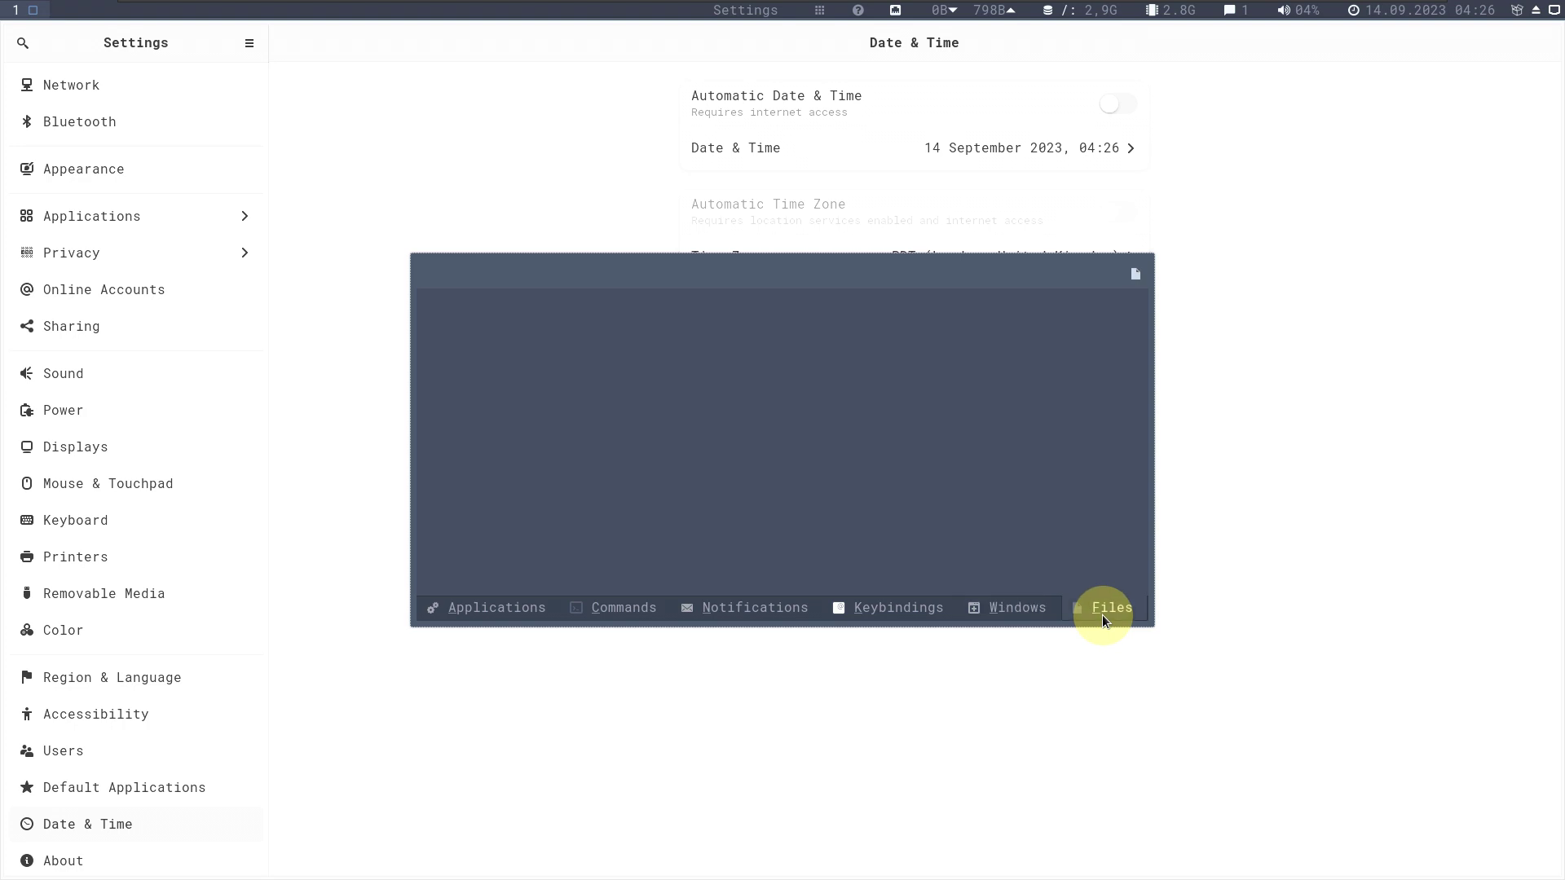
left_click(468, 608)
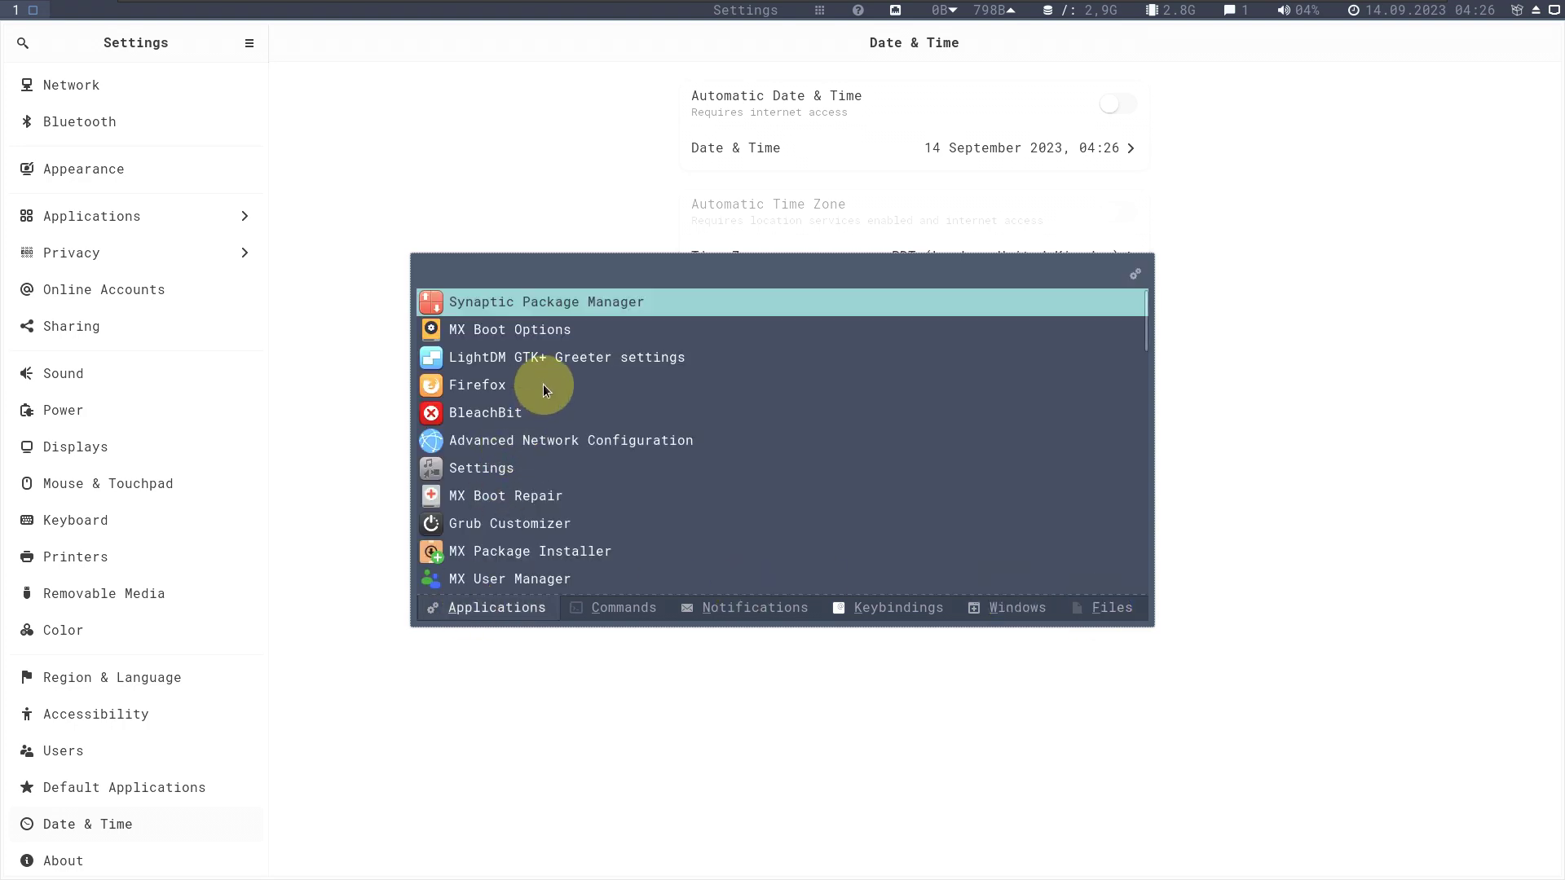
Scroll the applications list to launch MX Tweak, and close the Settings window.
scroll(543, 383, "down", 2)
scroll(544, 389, "down", 4)
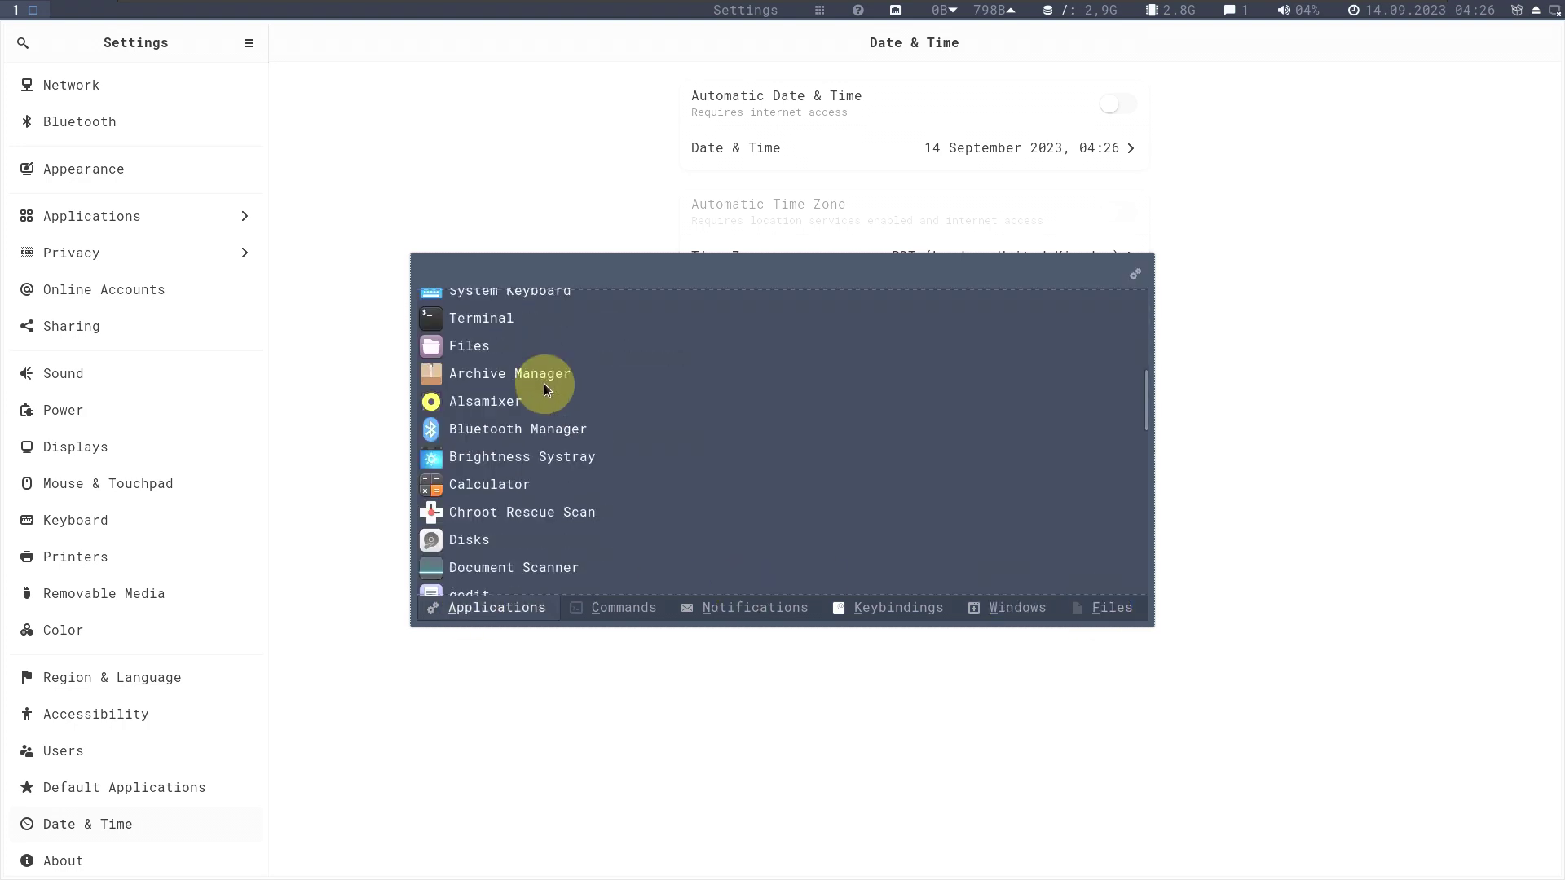
scroll(544, 390, "down", 3)
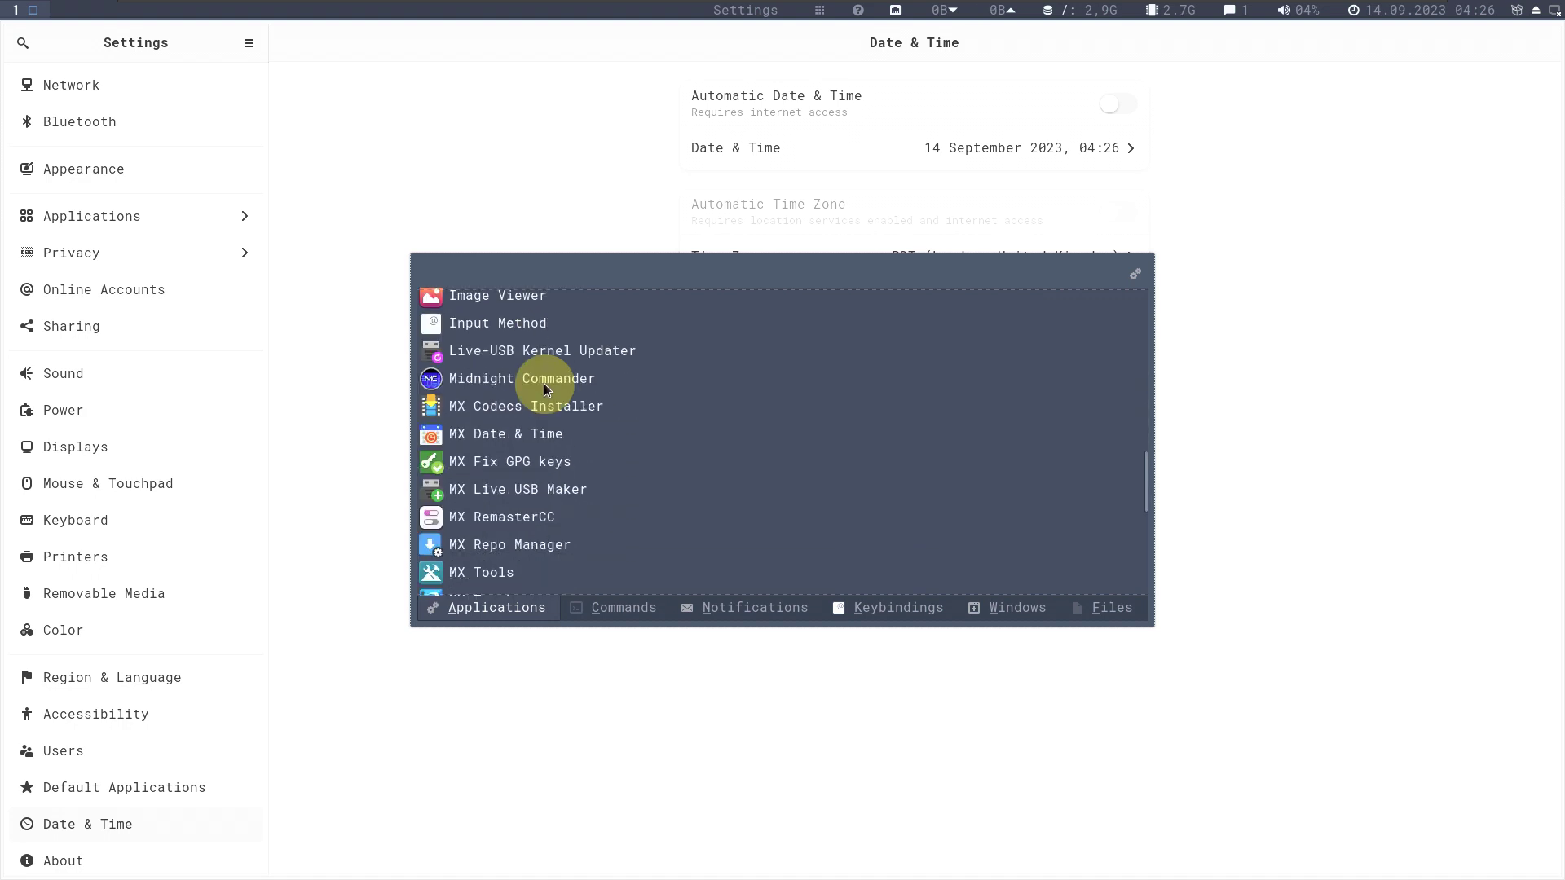
scroll(544, 389, "down", 2)
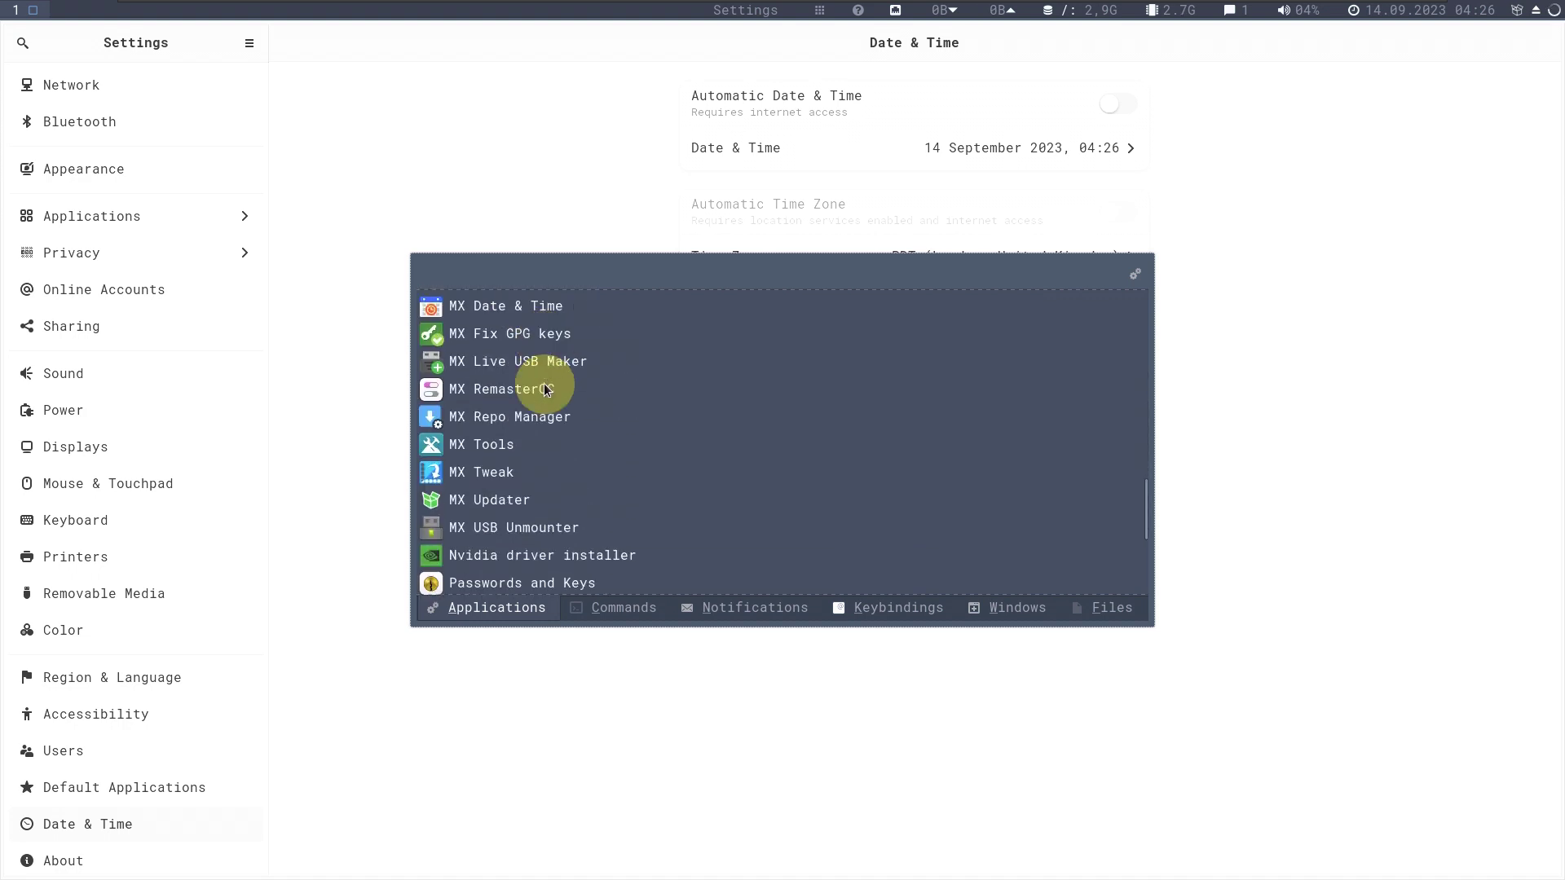
scroll(540, 432, "down", 2)
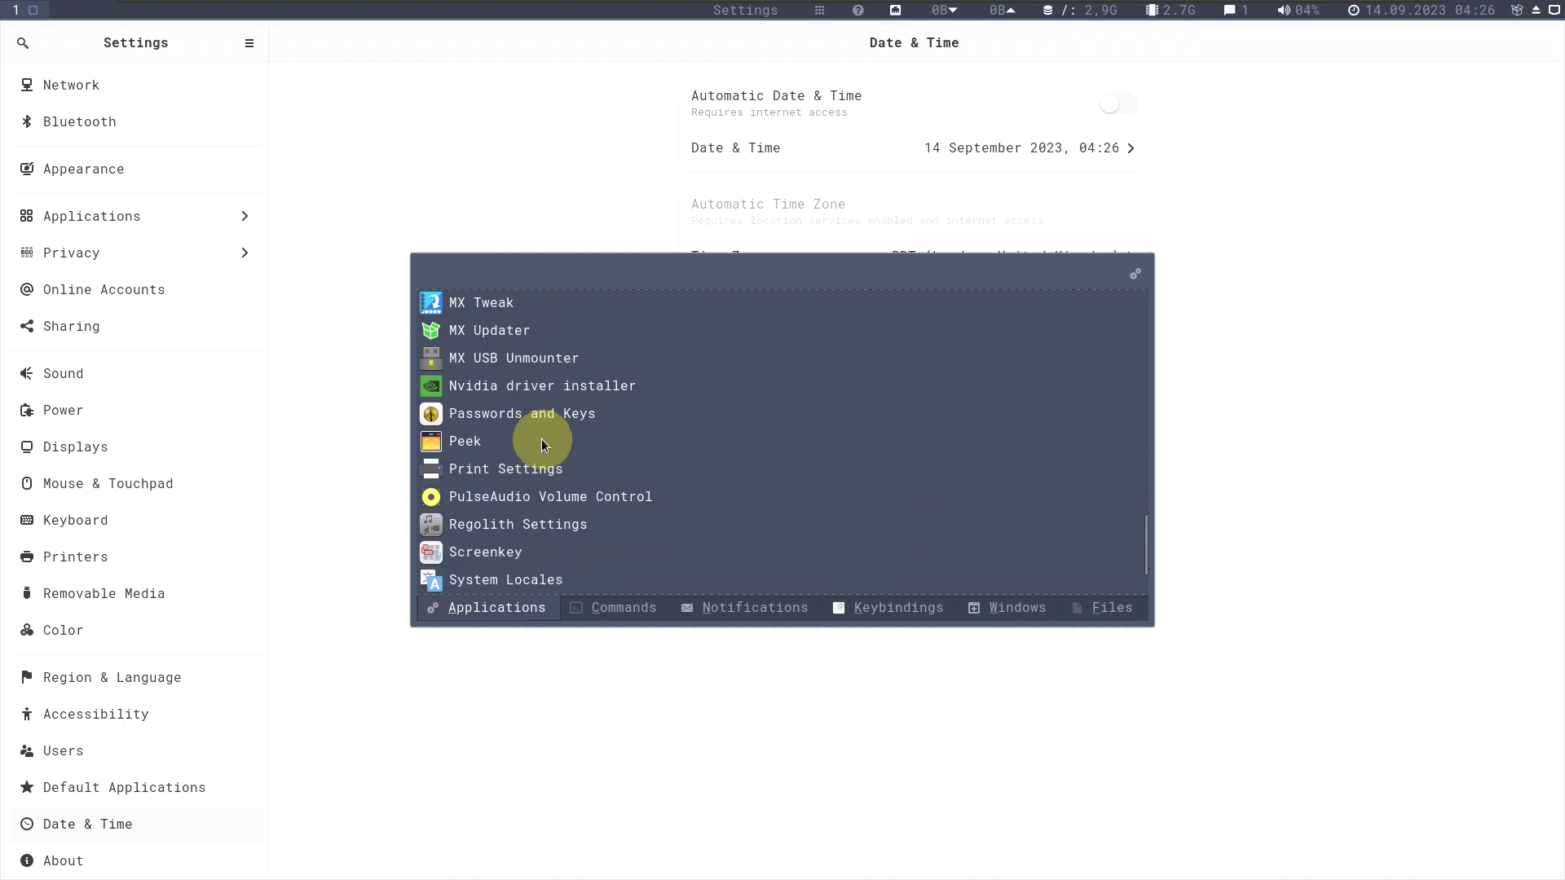
scroll(581, 540, "down", 1)
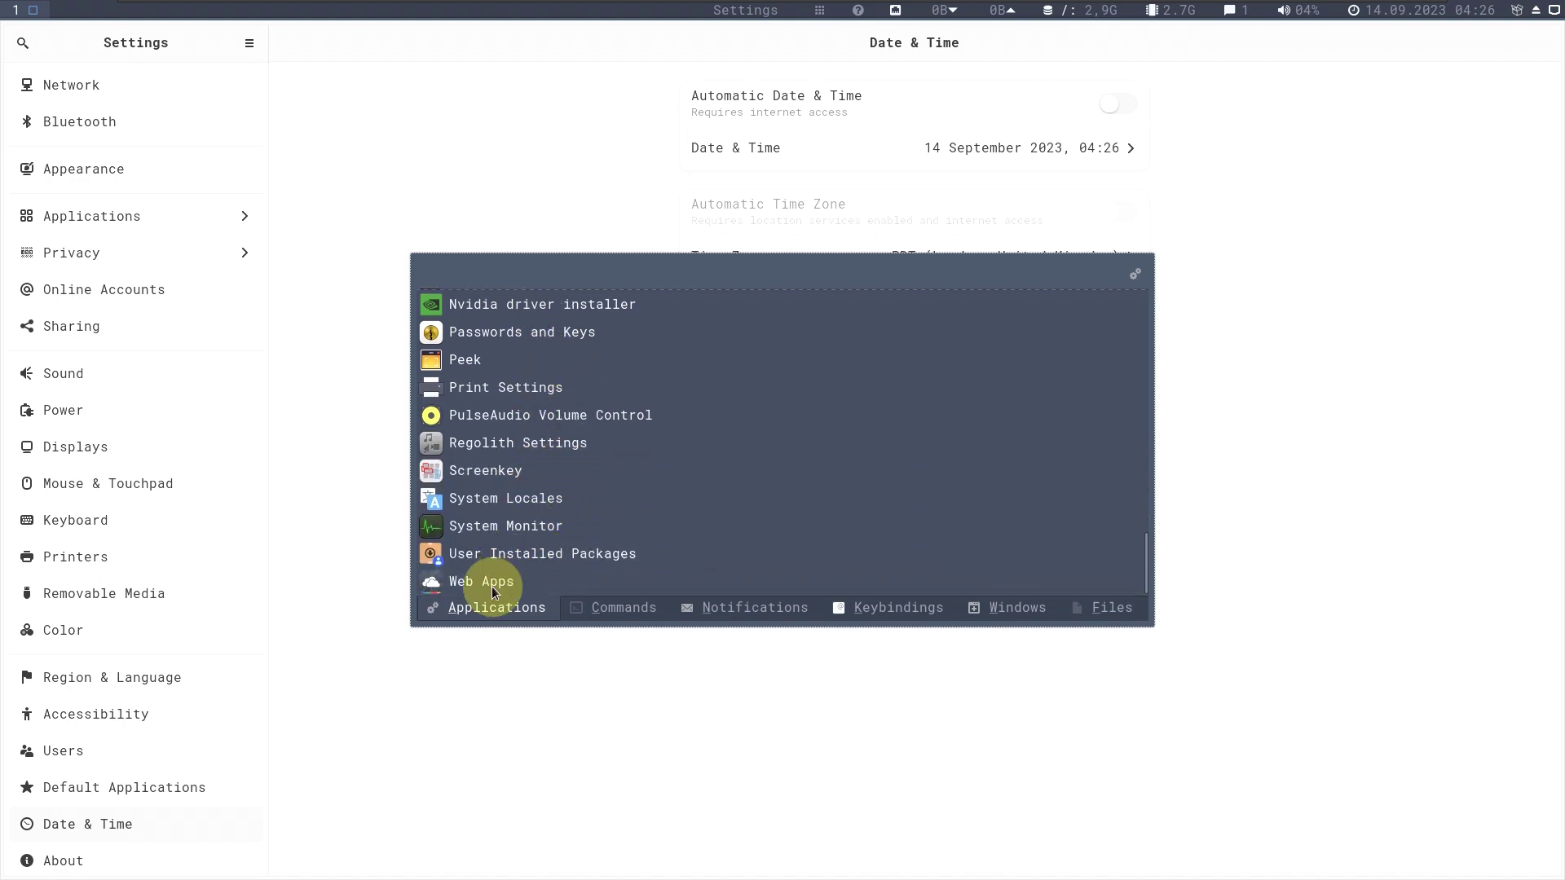
scroll(514, 495, "up", 3)
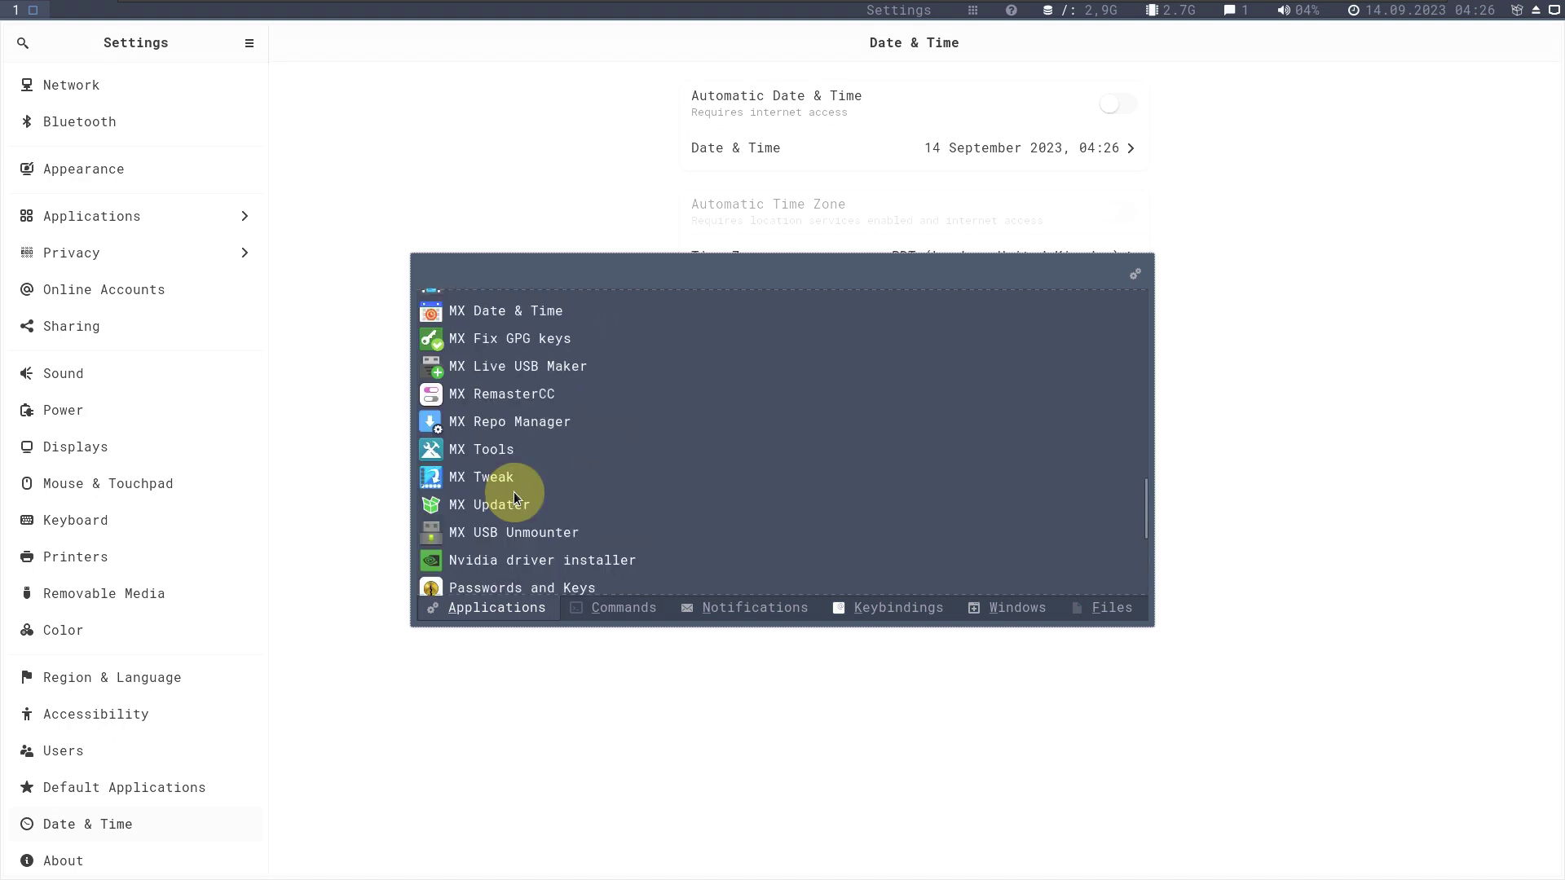
left_click(515, 481)
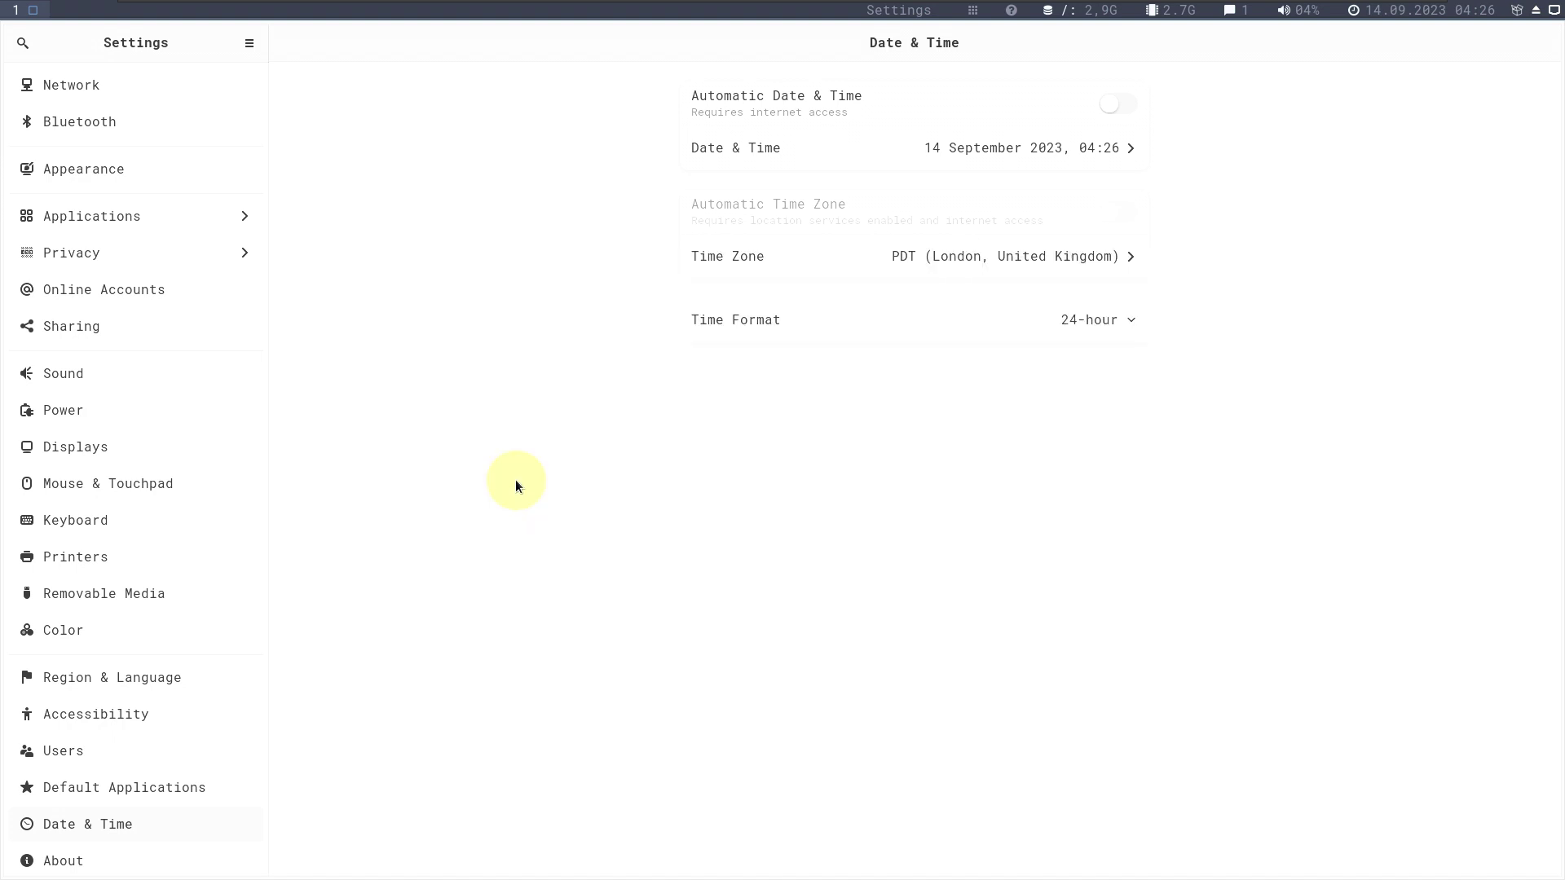
right_click(1279, 47)
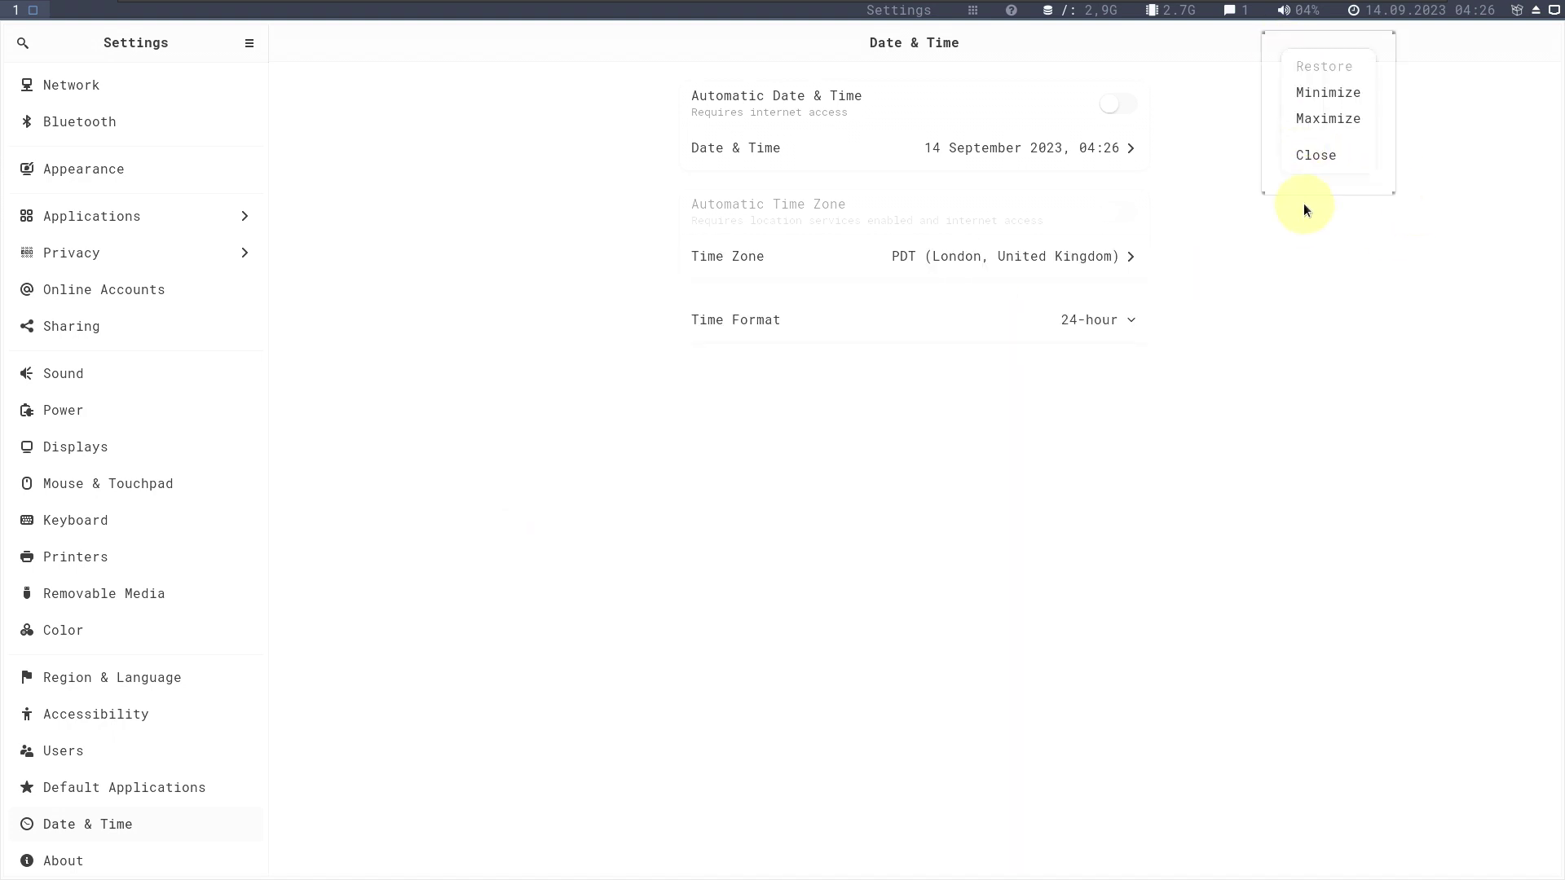
left_click(1312, 157)
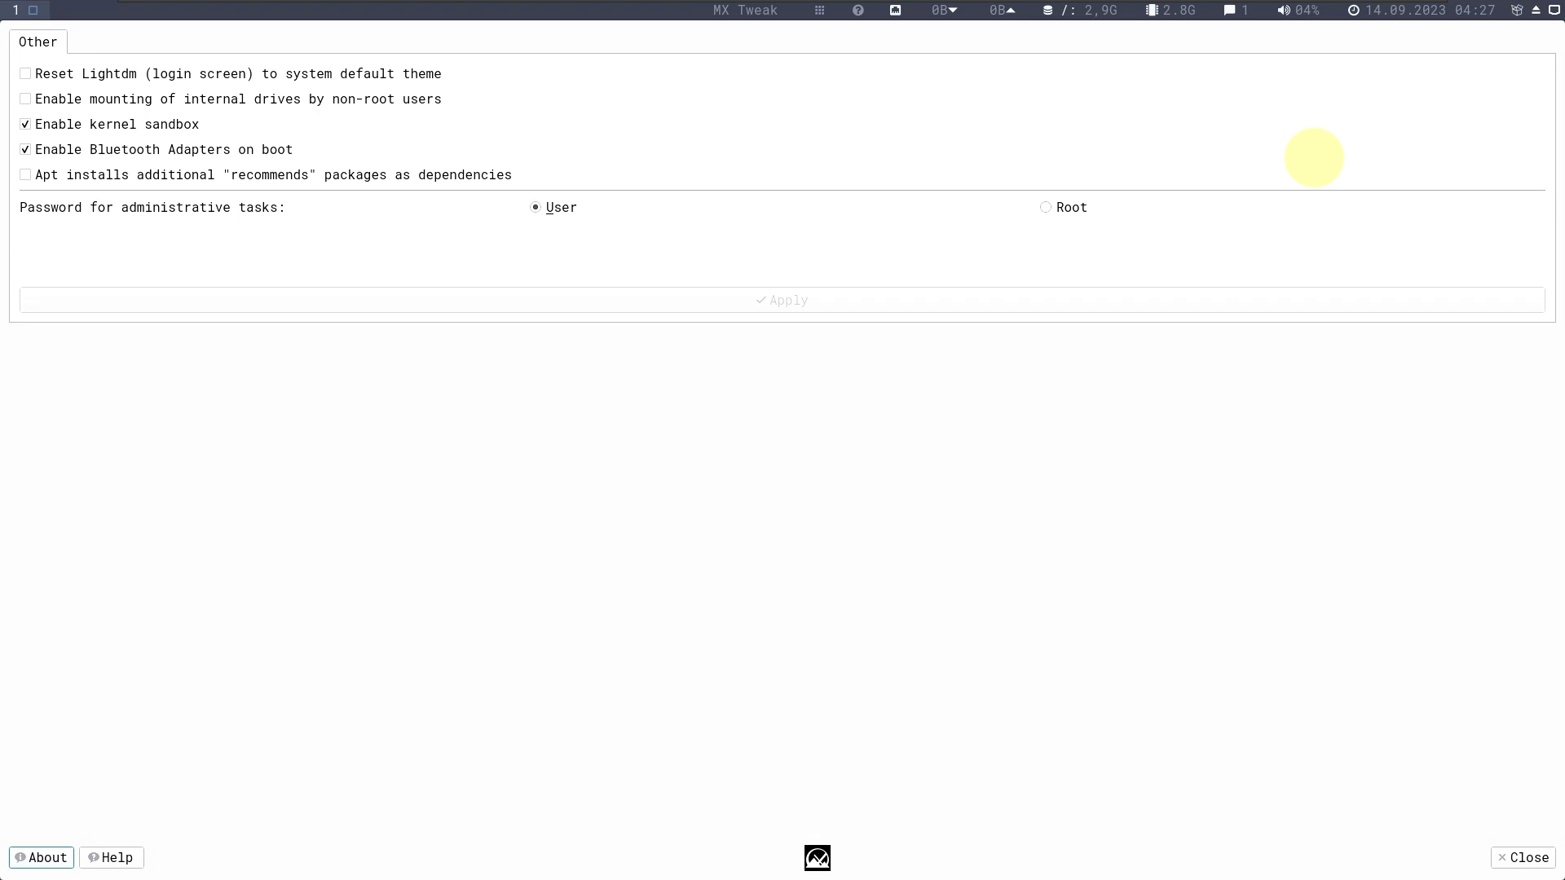
Check MX Tweak's About box (version 23.09.01mx23), then close MX Tweak.
left_click(47, 866)
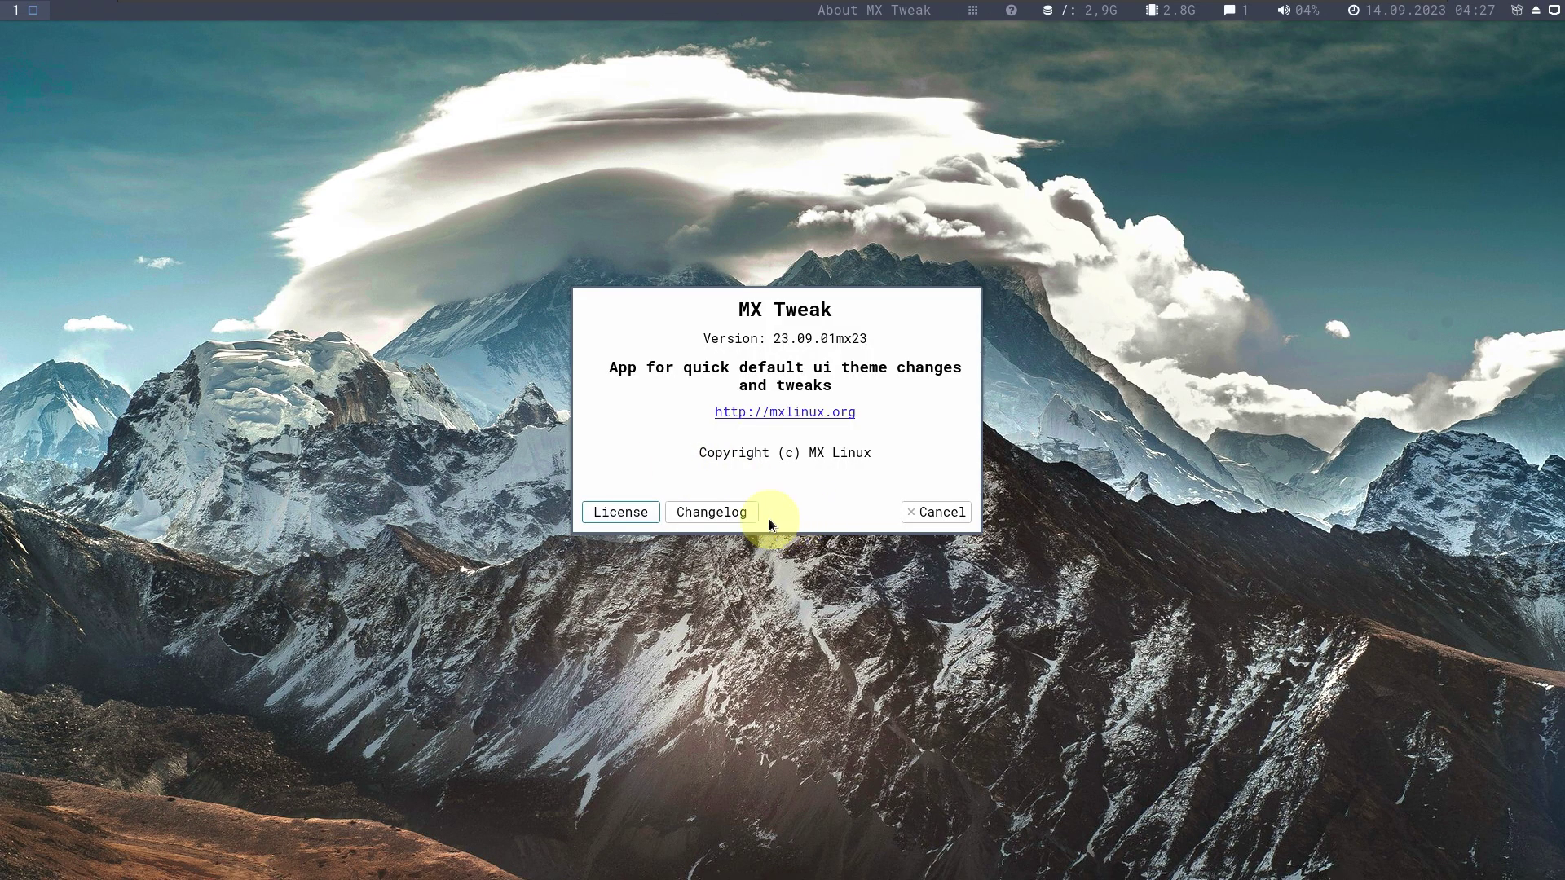
left_click(925, 517)
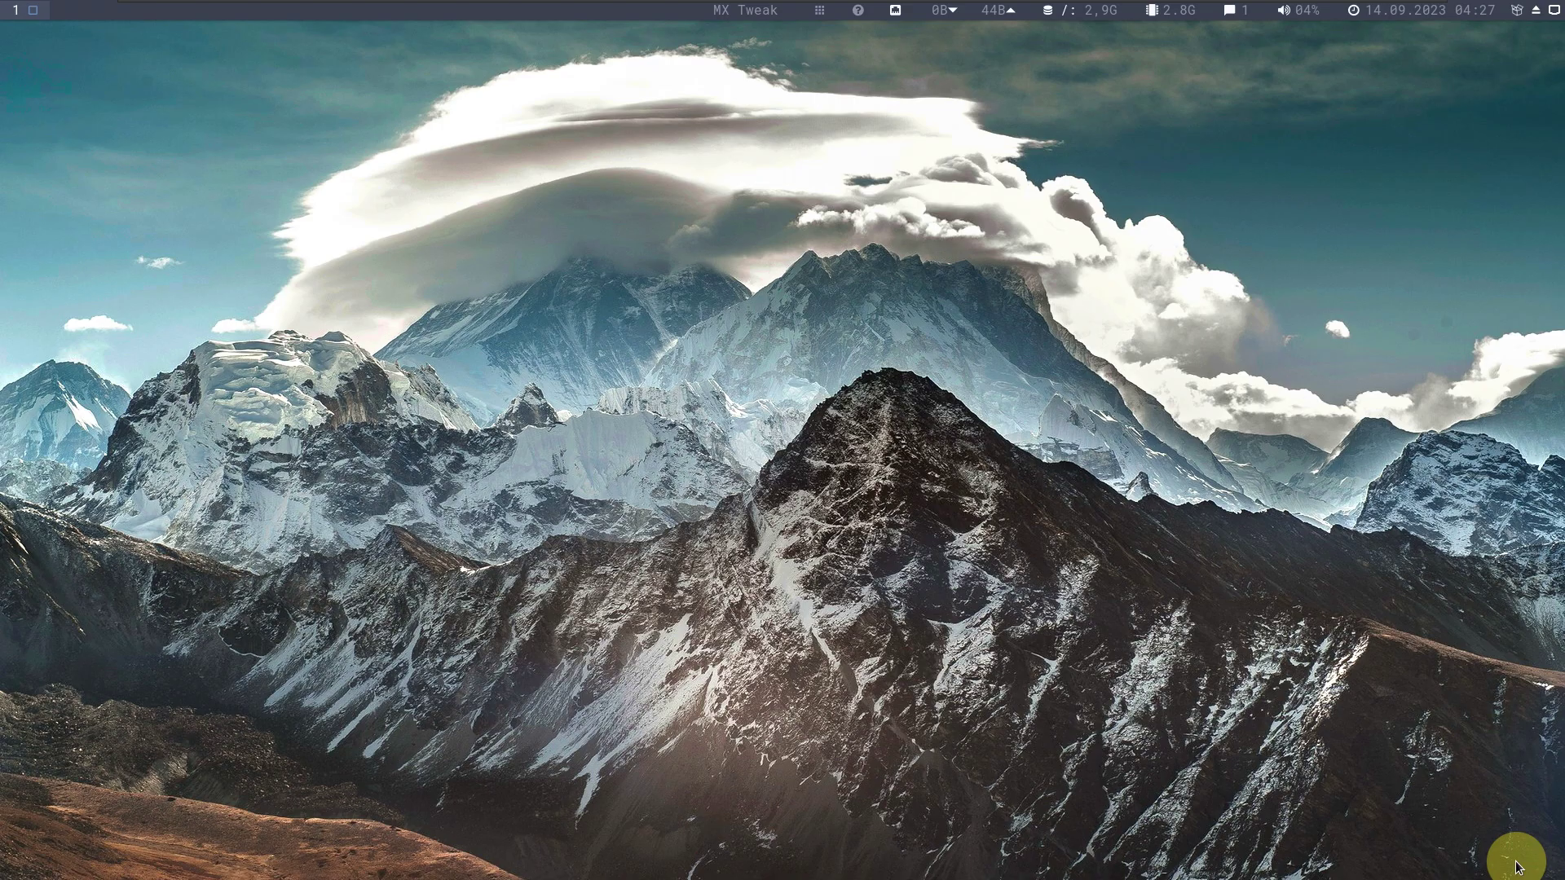
left_click(1521, 857)
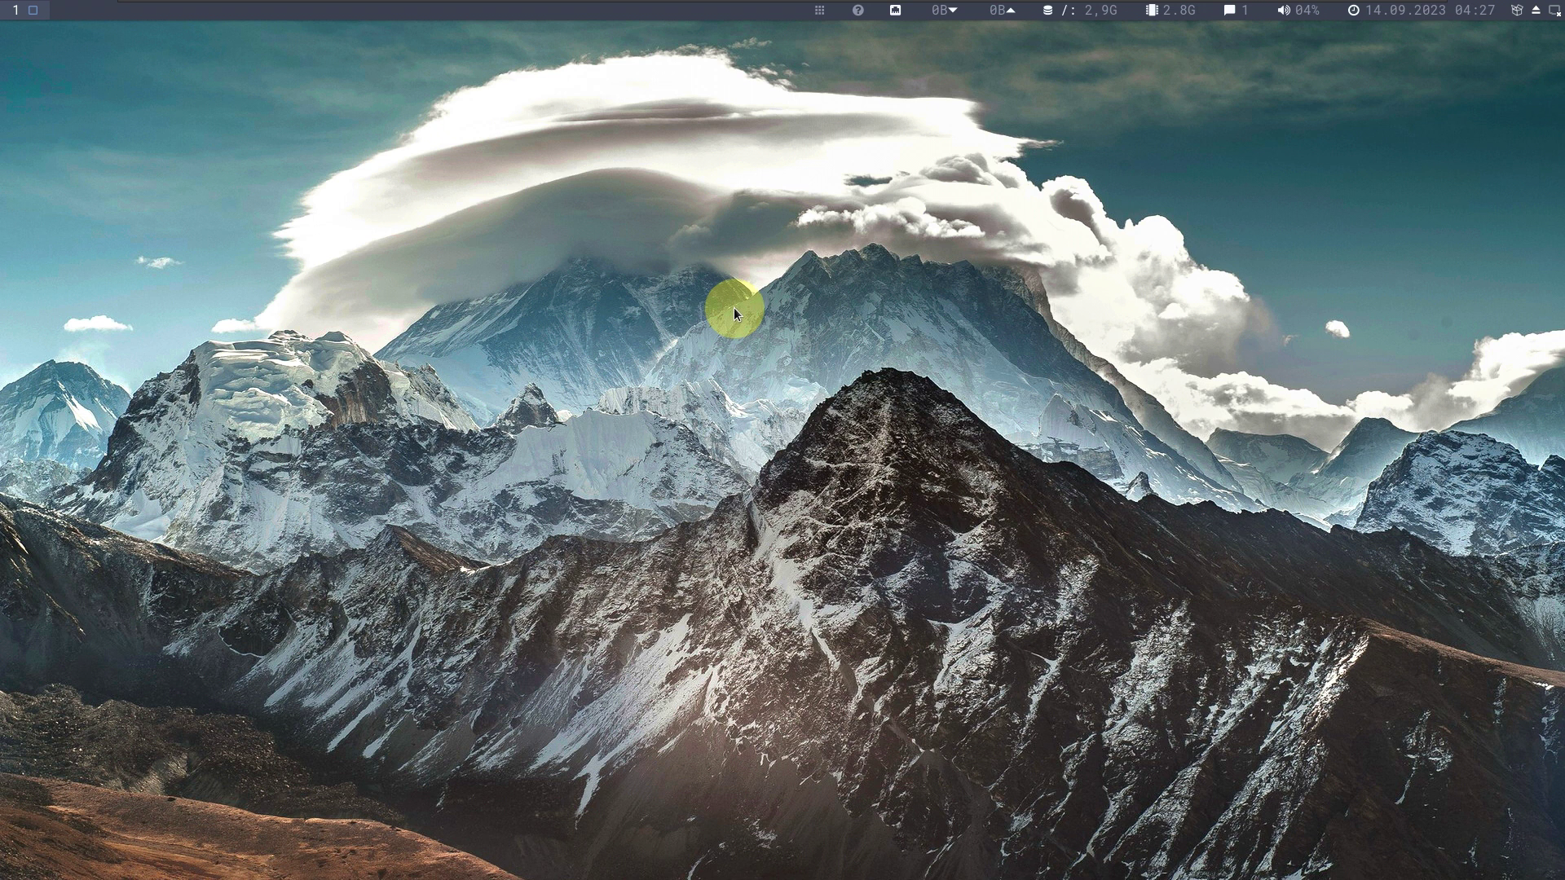
left_click(820, 11)
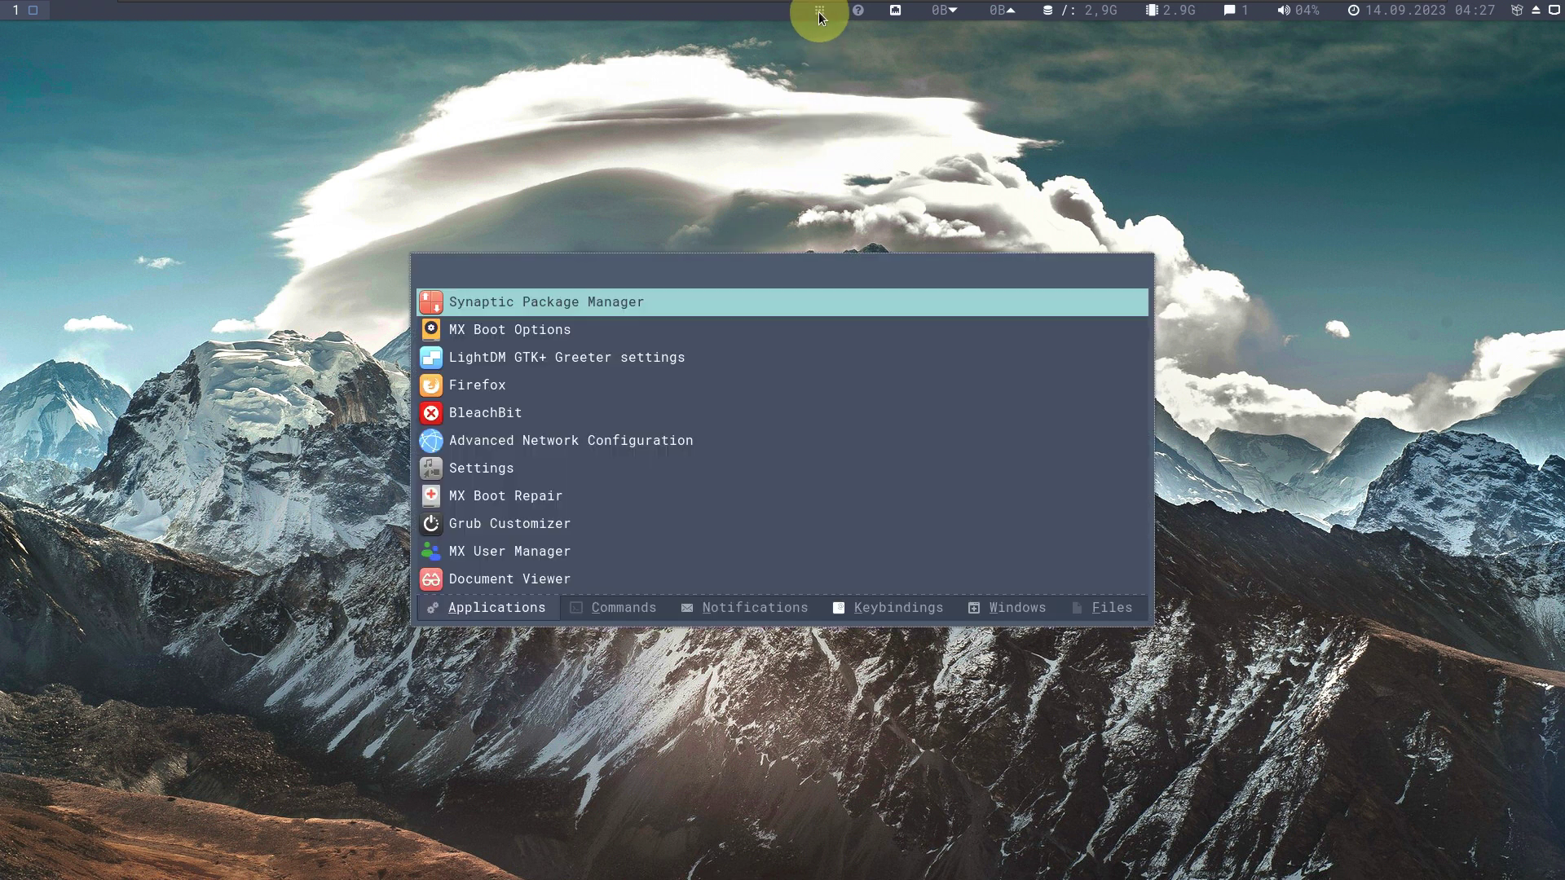
double_click(673, 349)
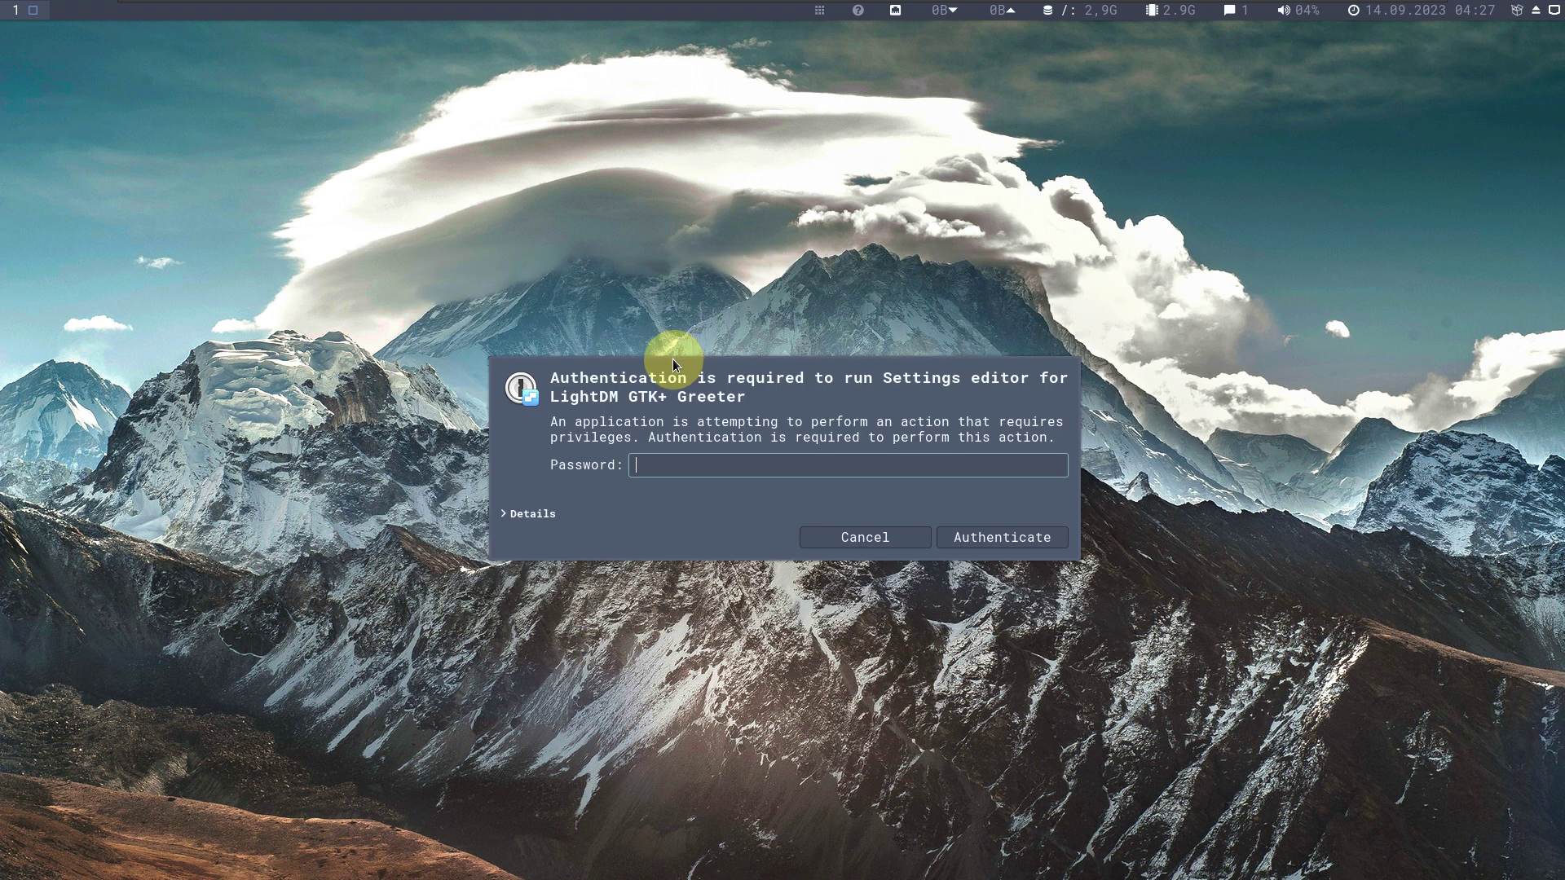
type("••••")
key("Return")
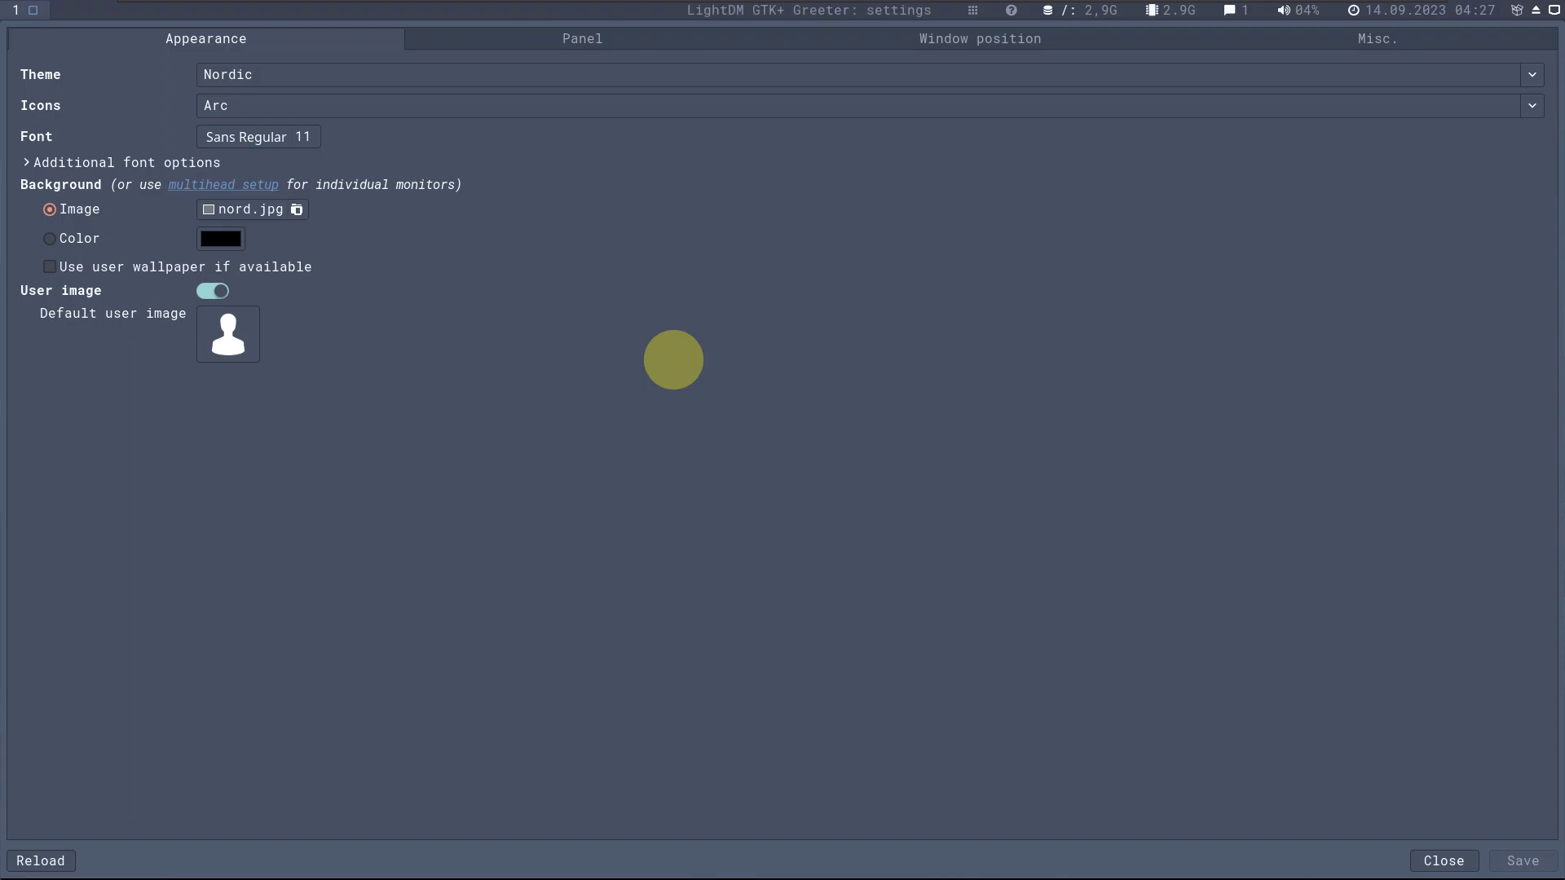
left_click(581, 42)
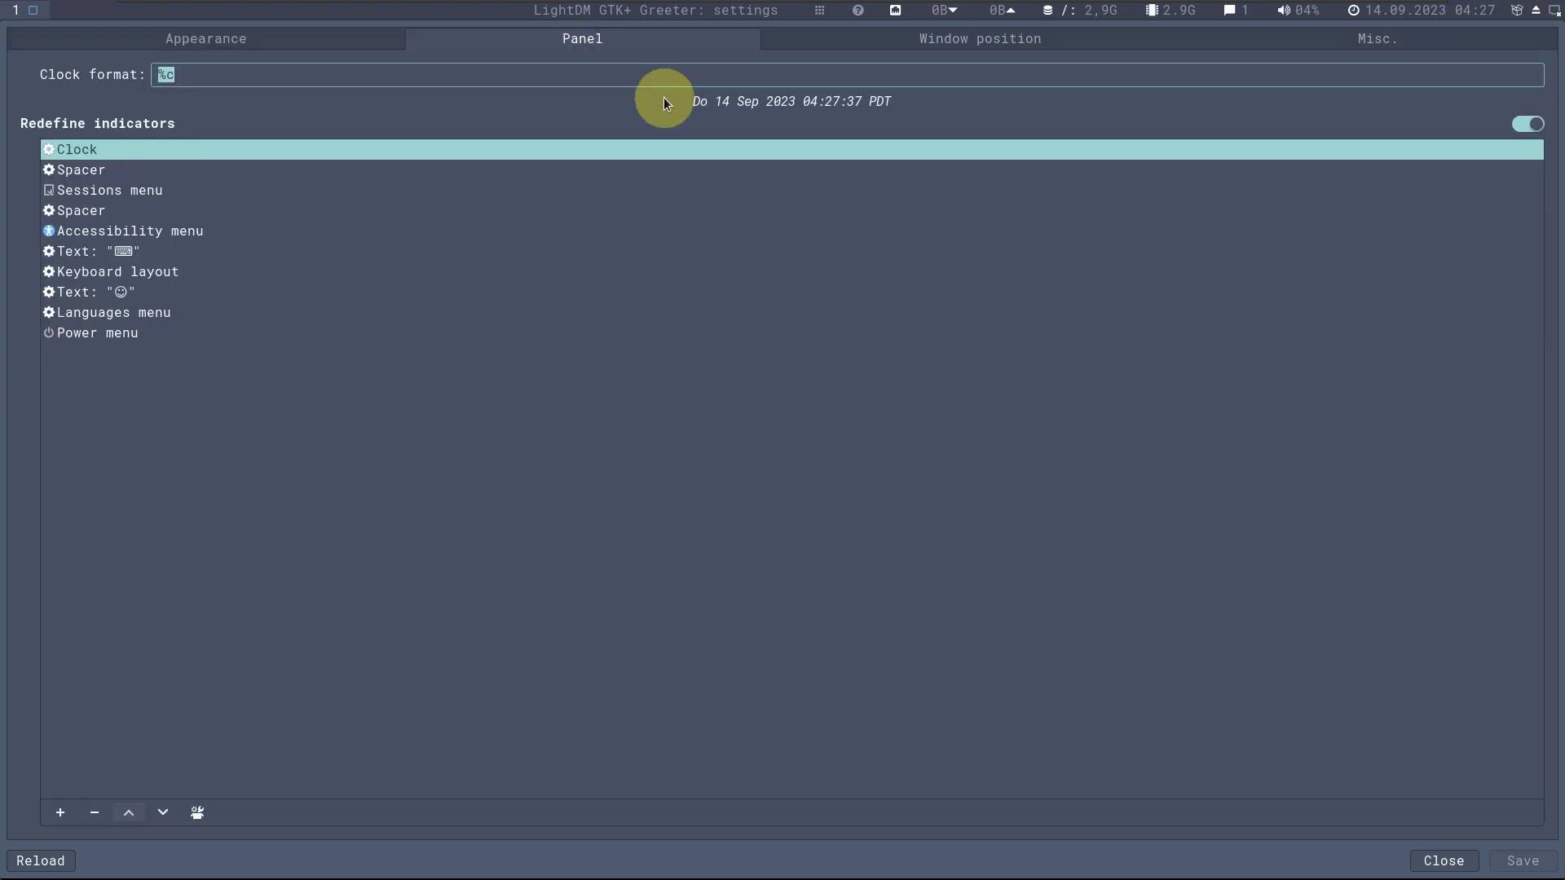
left_click(896, 37)
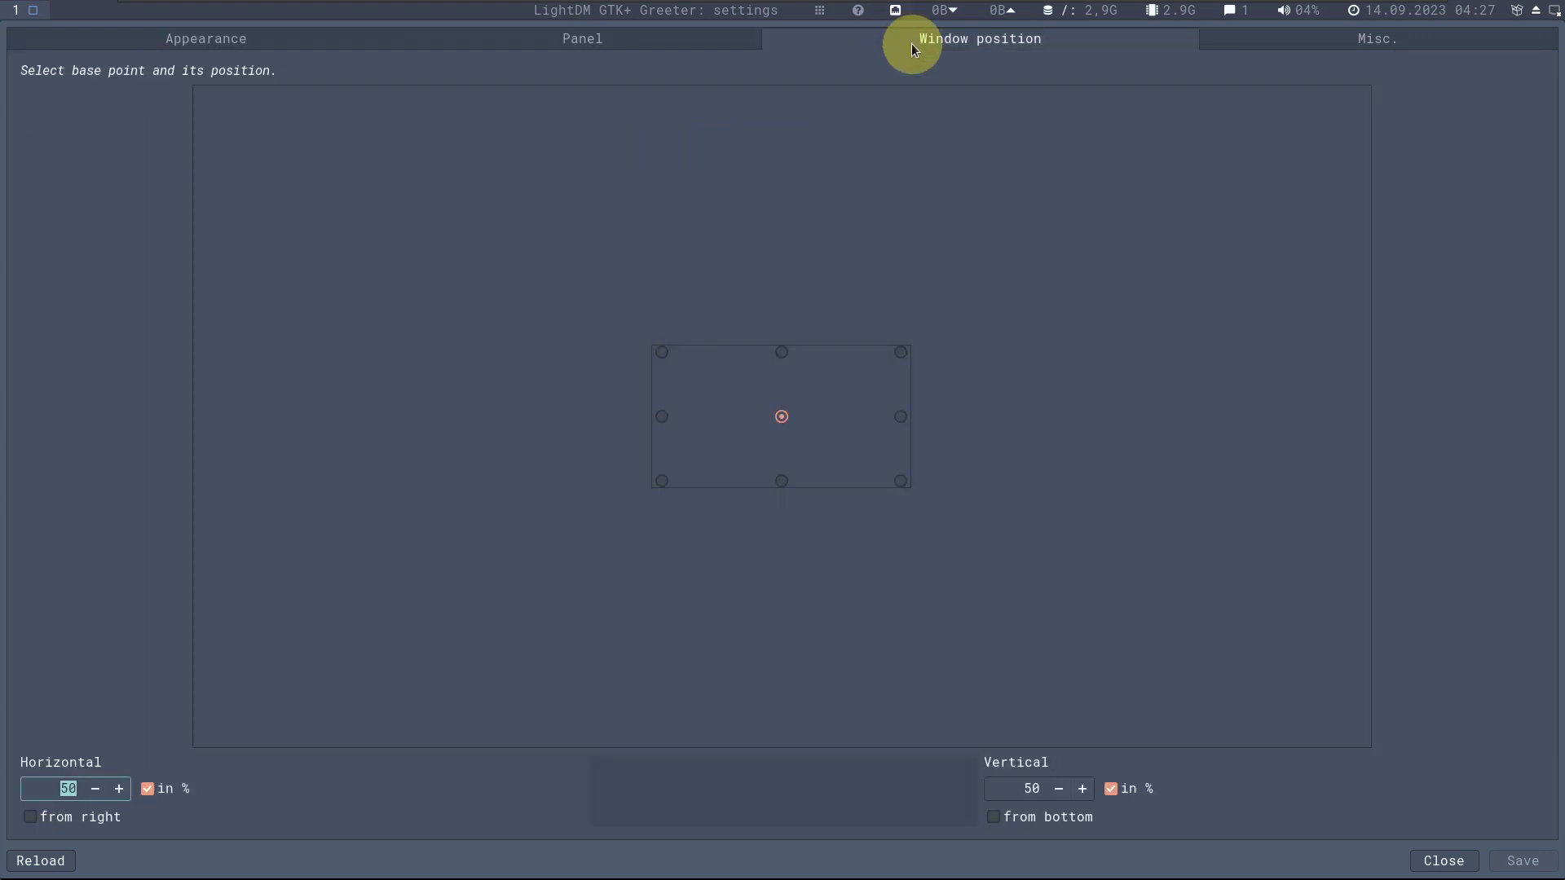
left_click(1392, 41)
left_click(1463, 858)
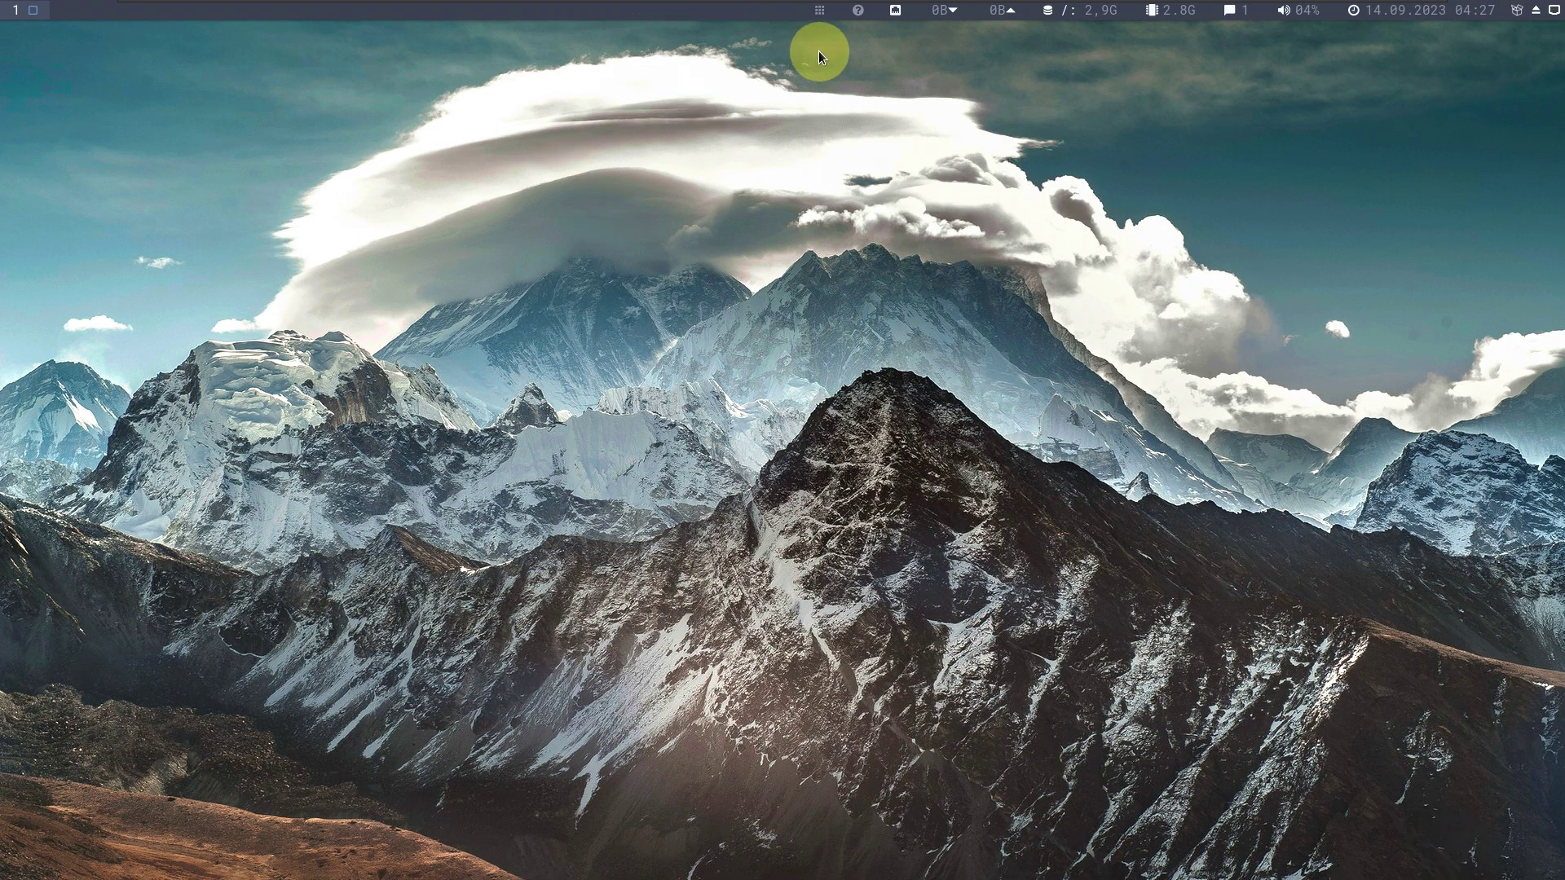
left_click(820, 12)
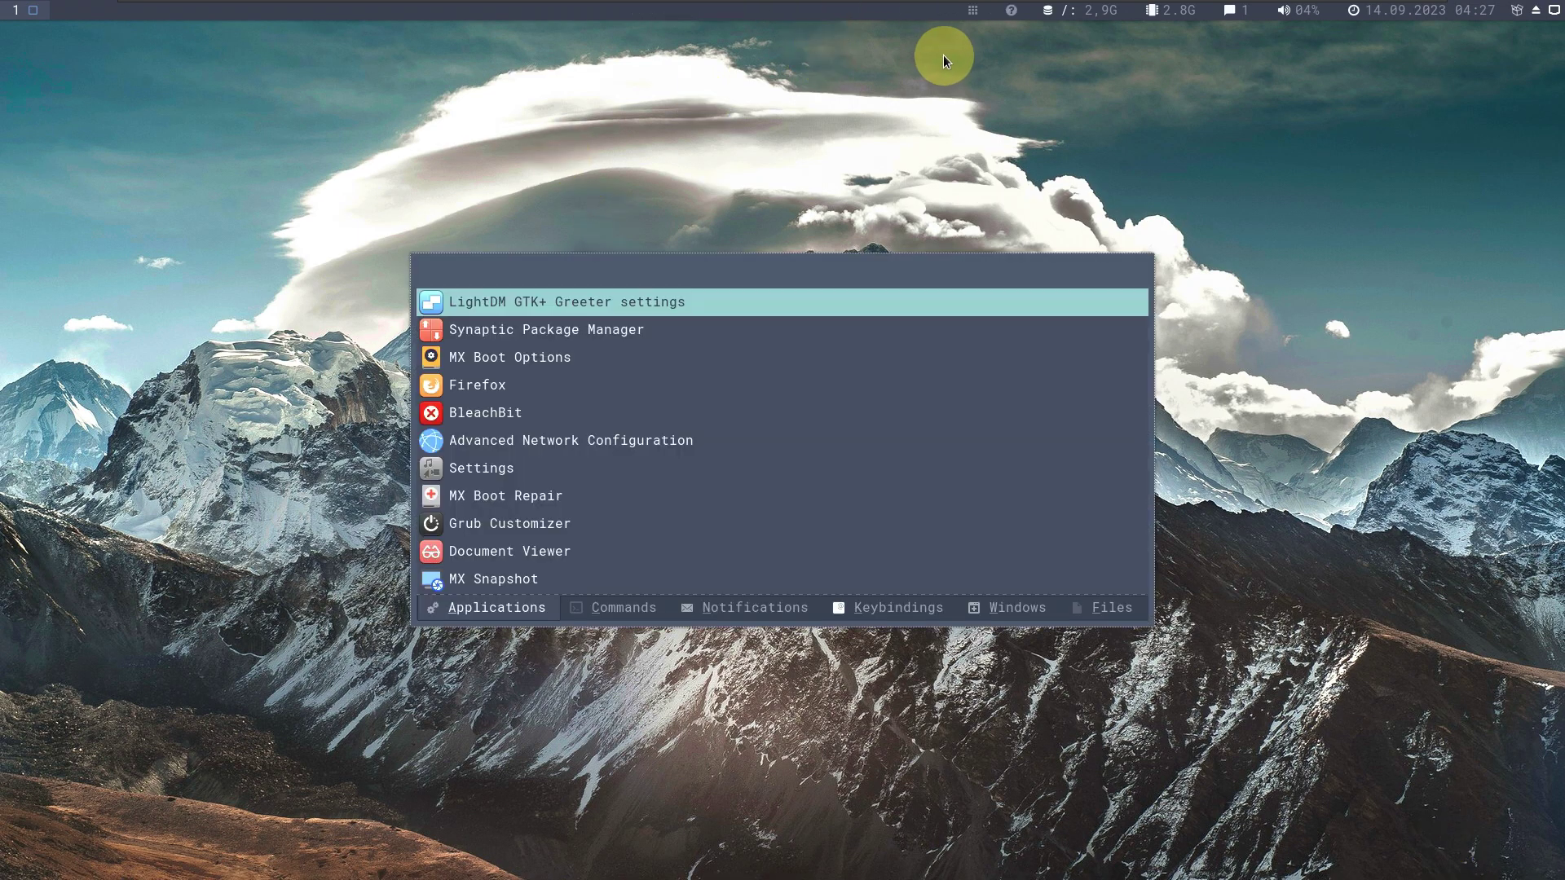
scroll(605, 477, "down", 2)
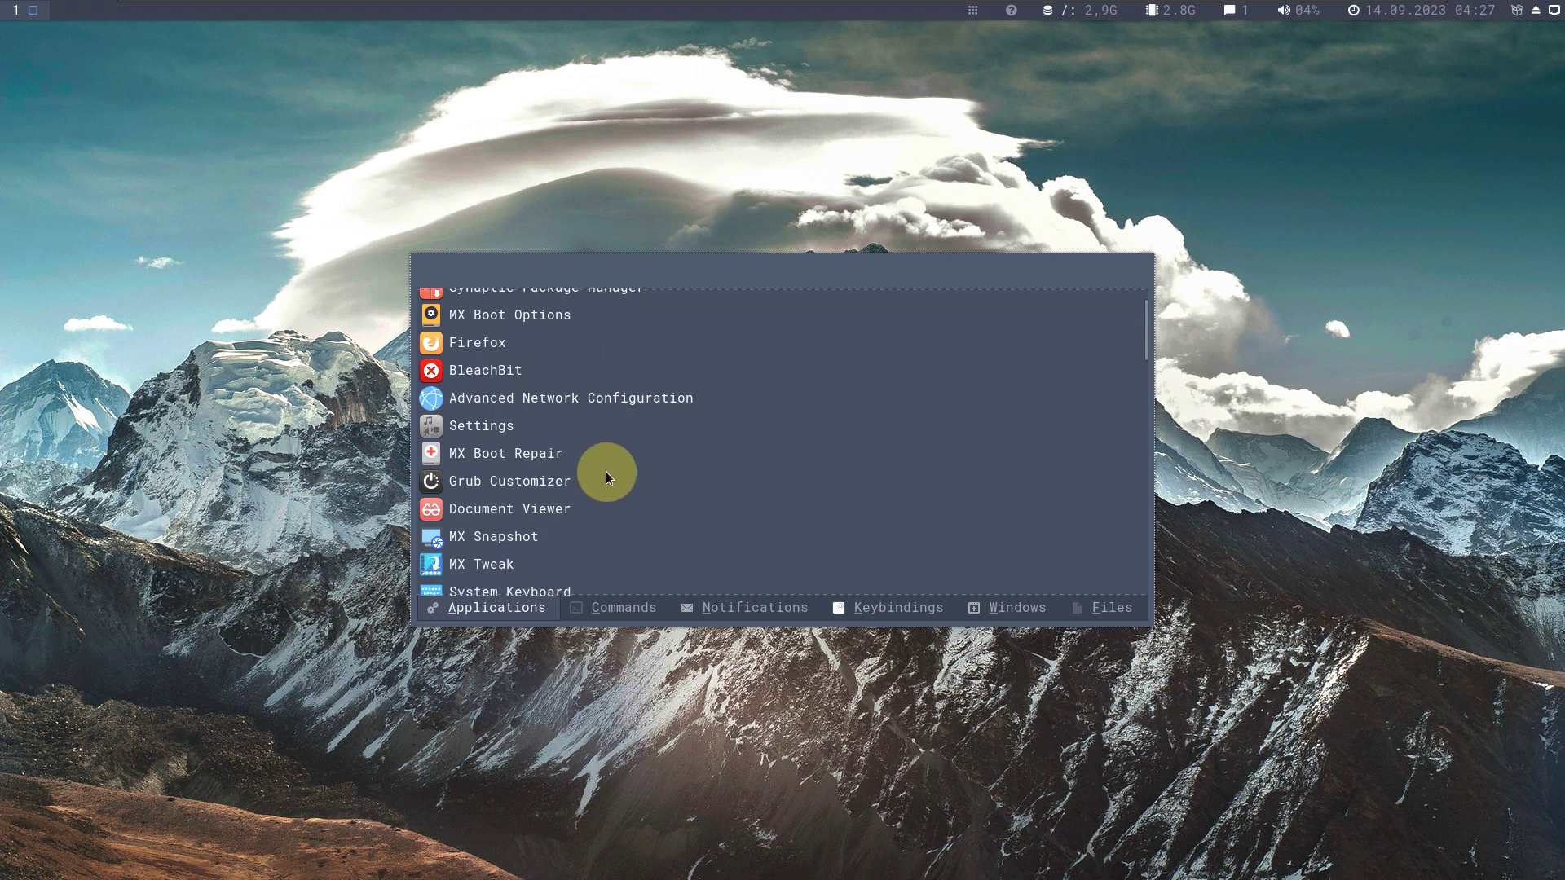
scroll(605, 477, "down", 3)
scroll(600, 460, "down", 2)
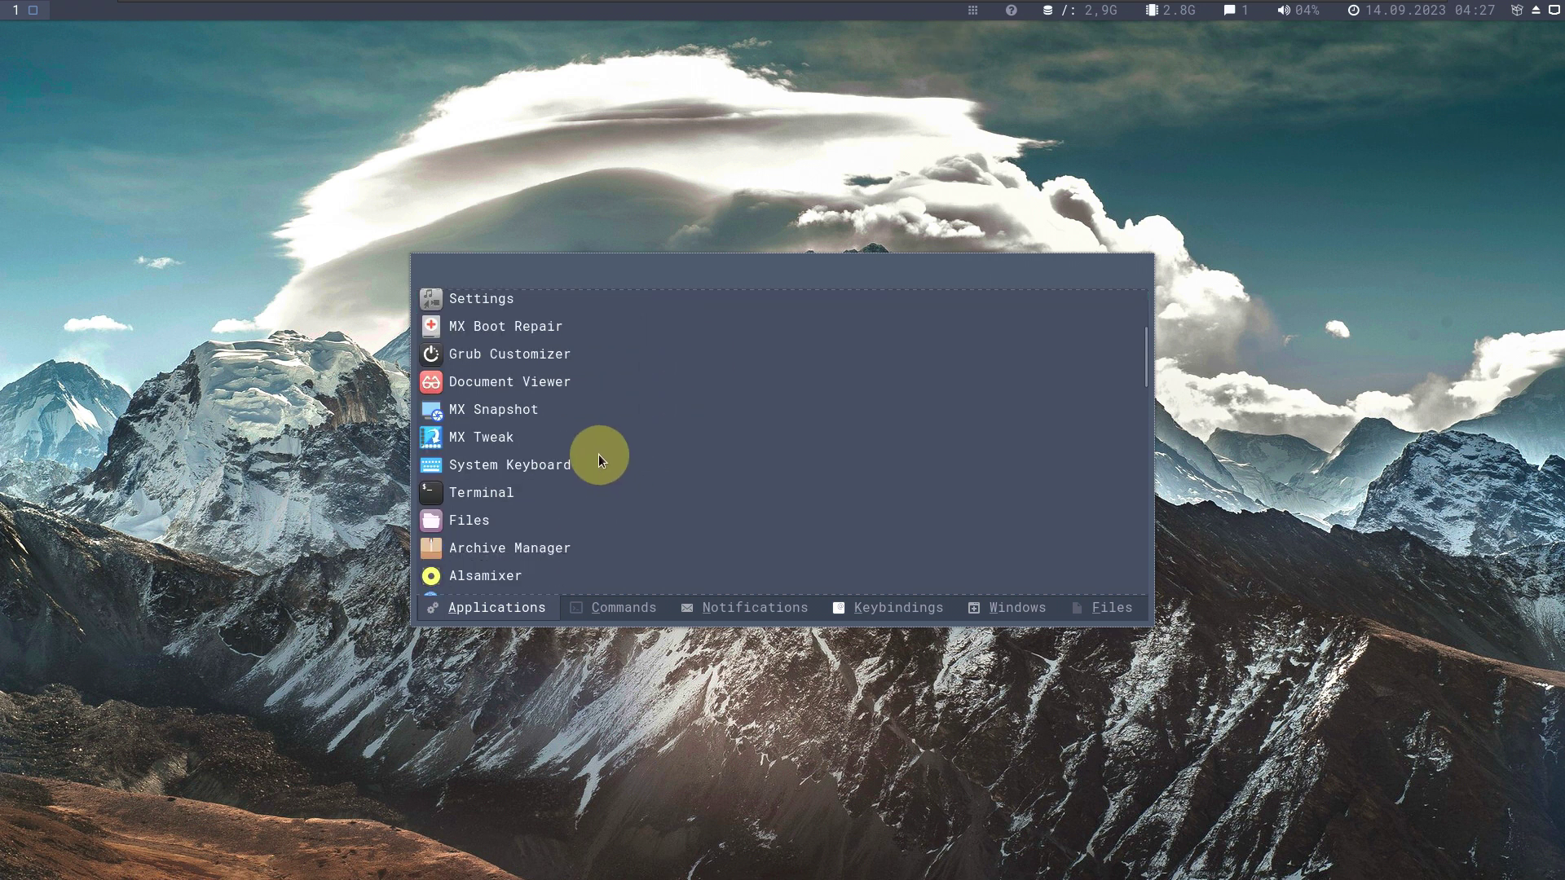
left_click(518, 417)
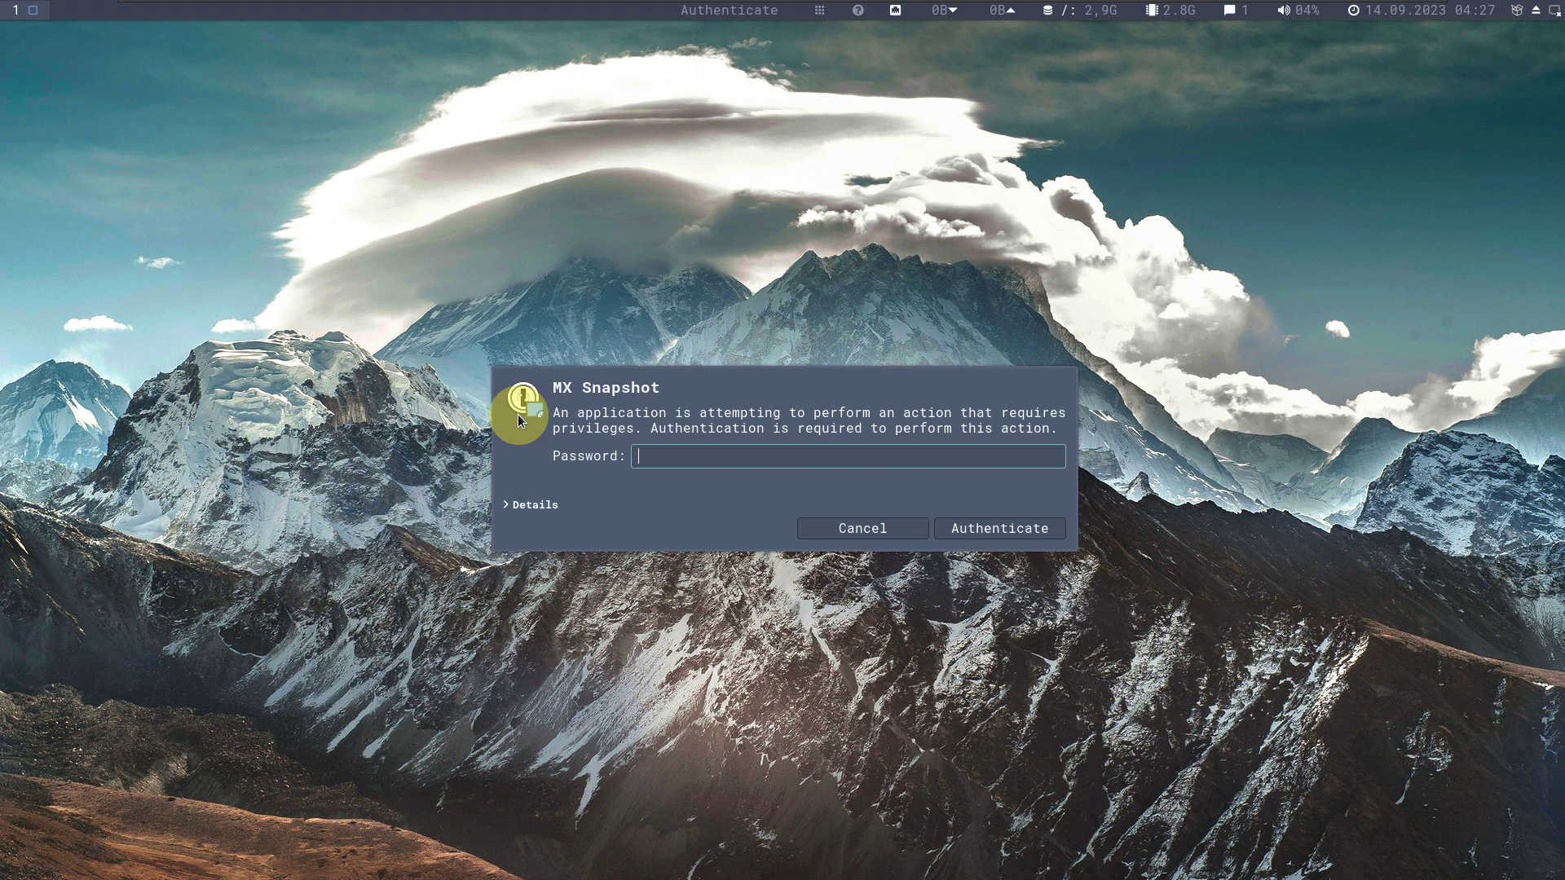
type("••••")
left_click(1044, 534)
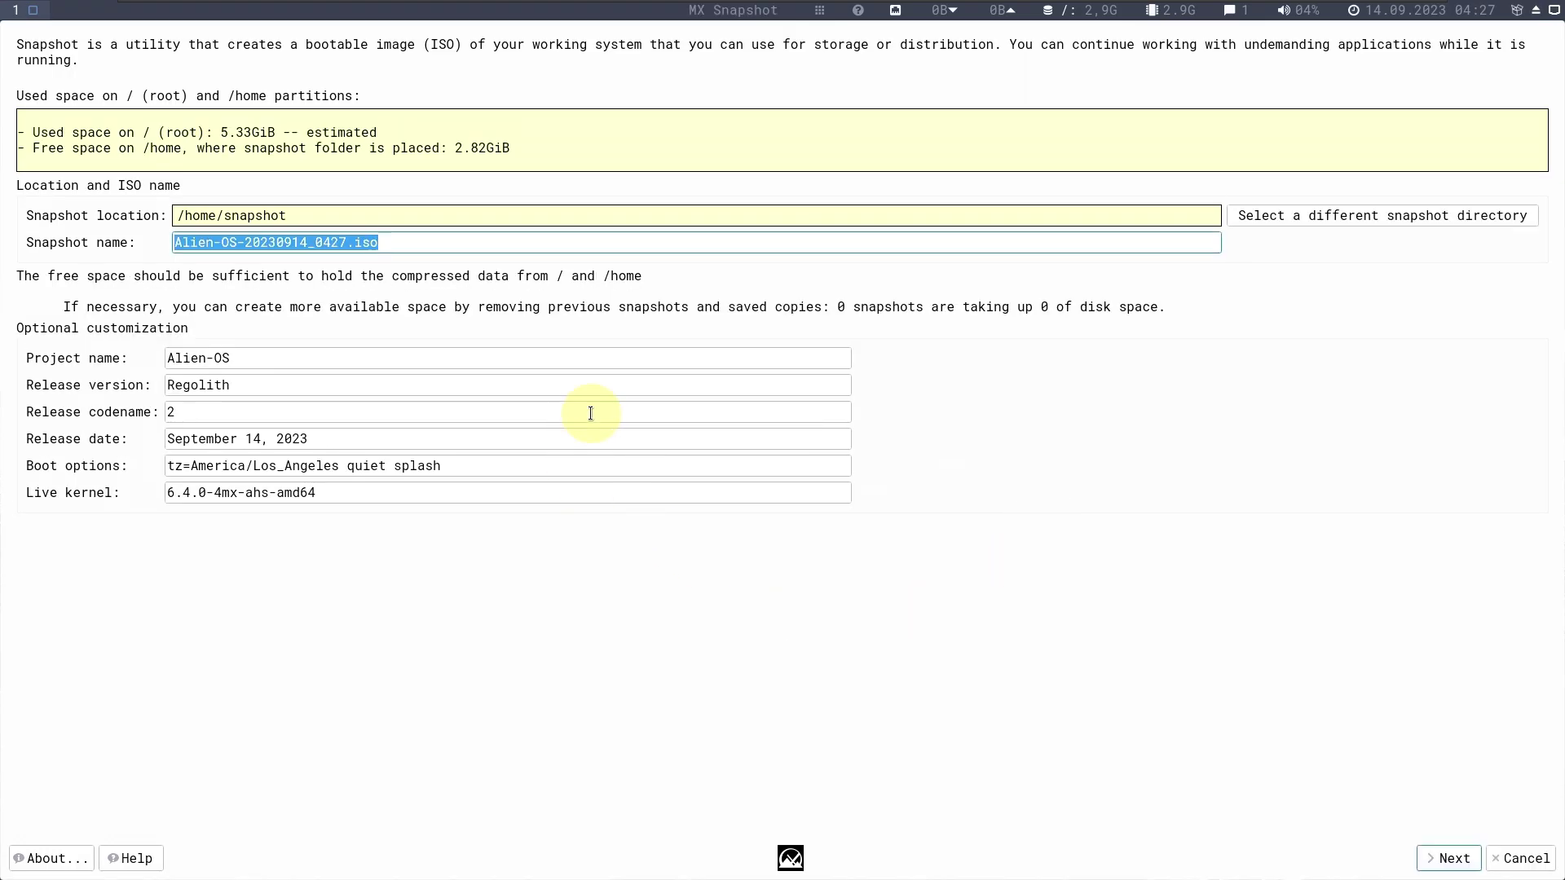
left_click(65, 855)
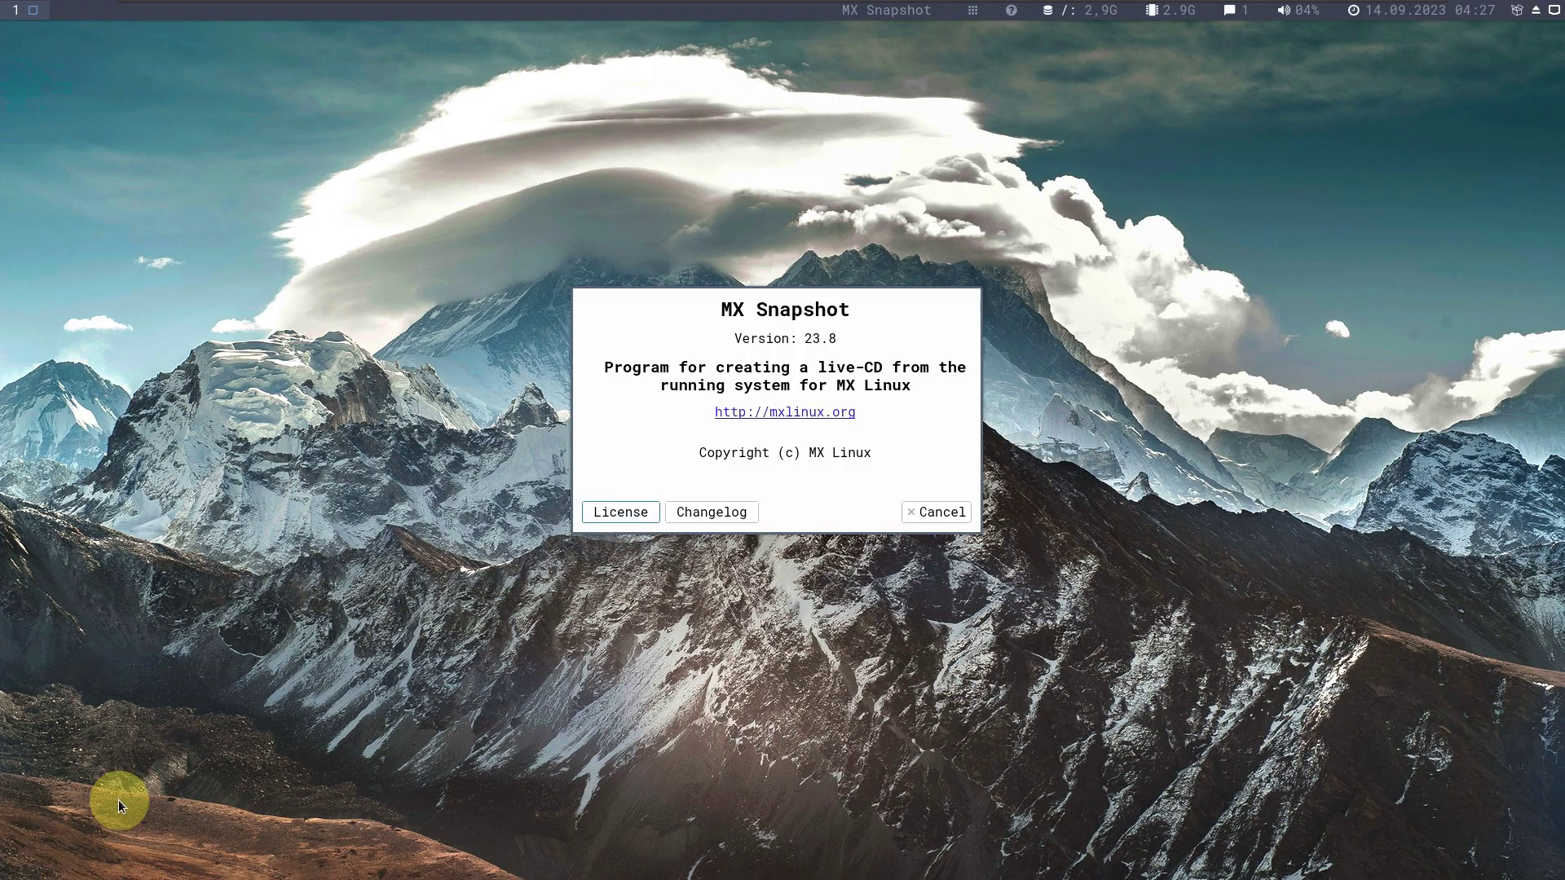
left_click(958, 515)
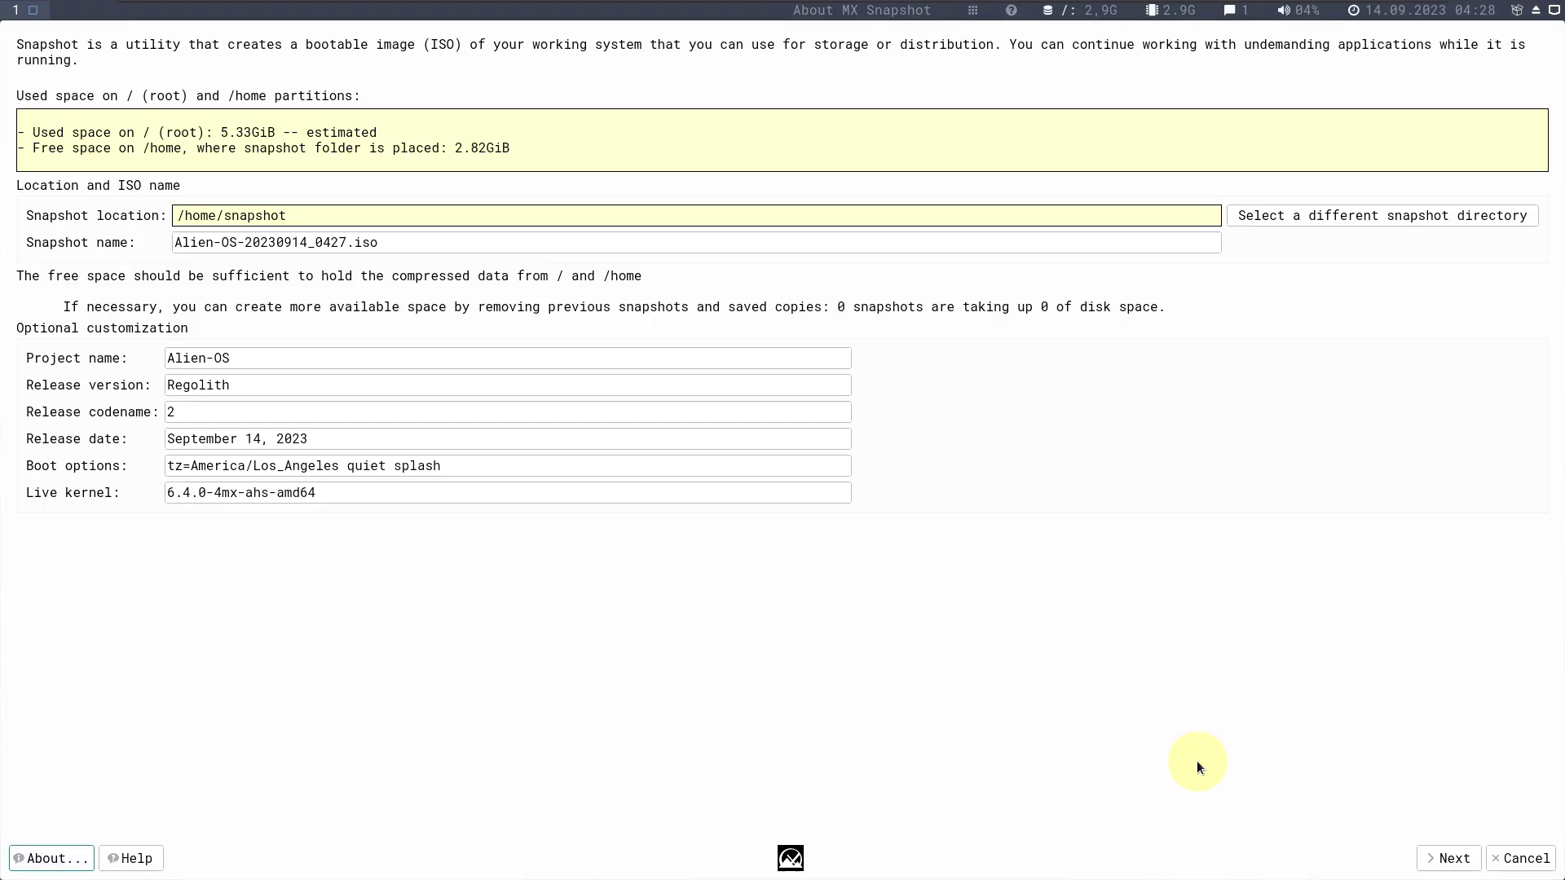
left_click(1517, 869)
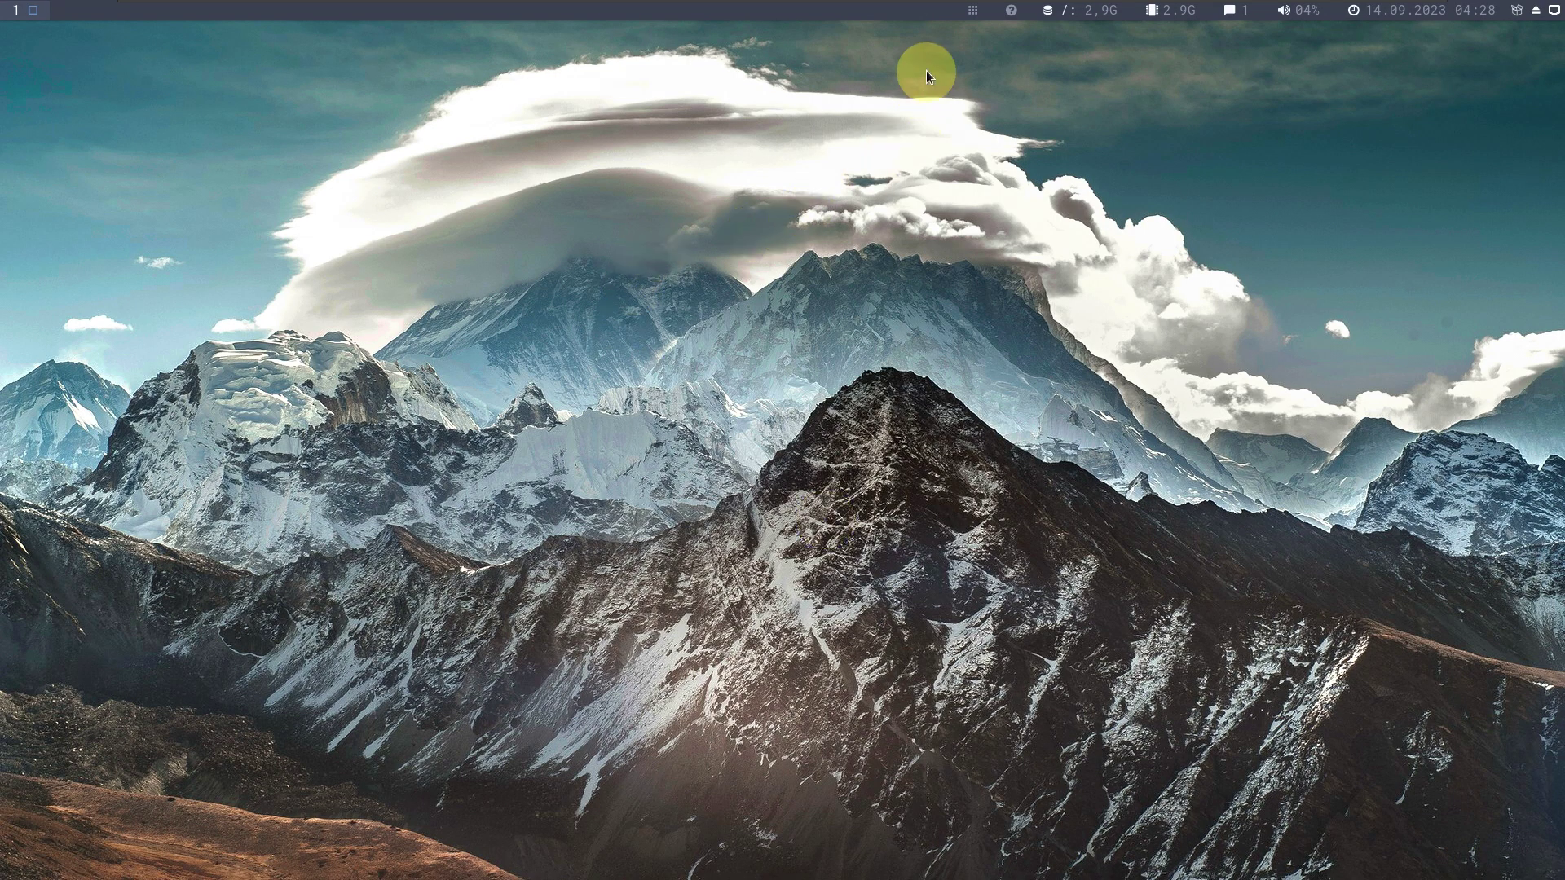
mouse_move(821, 12)
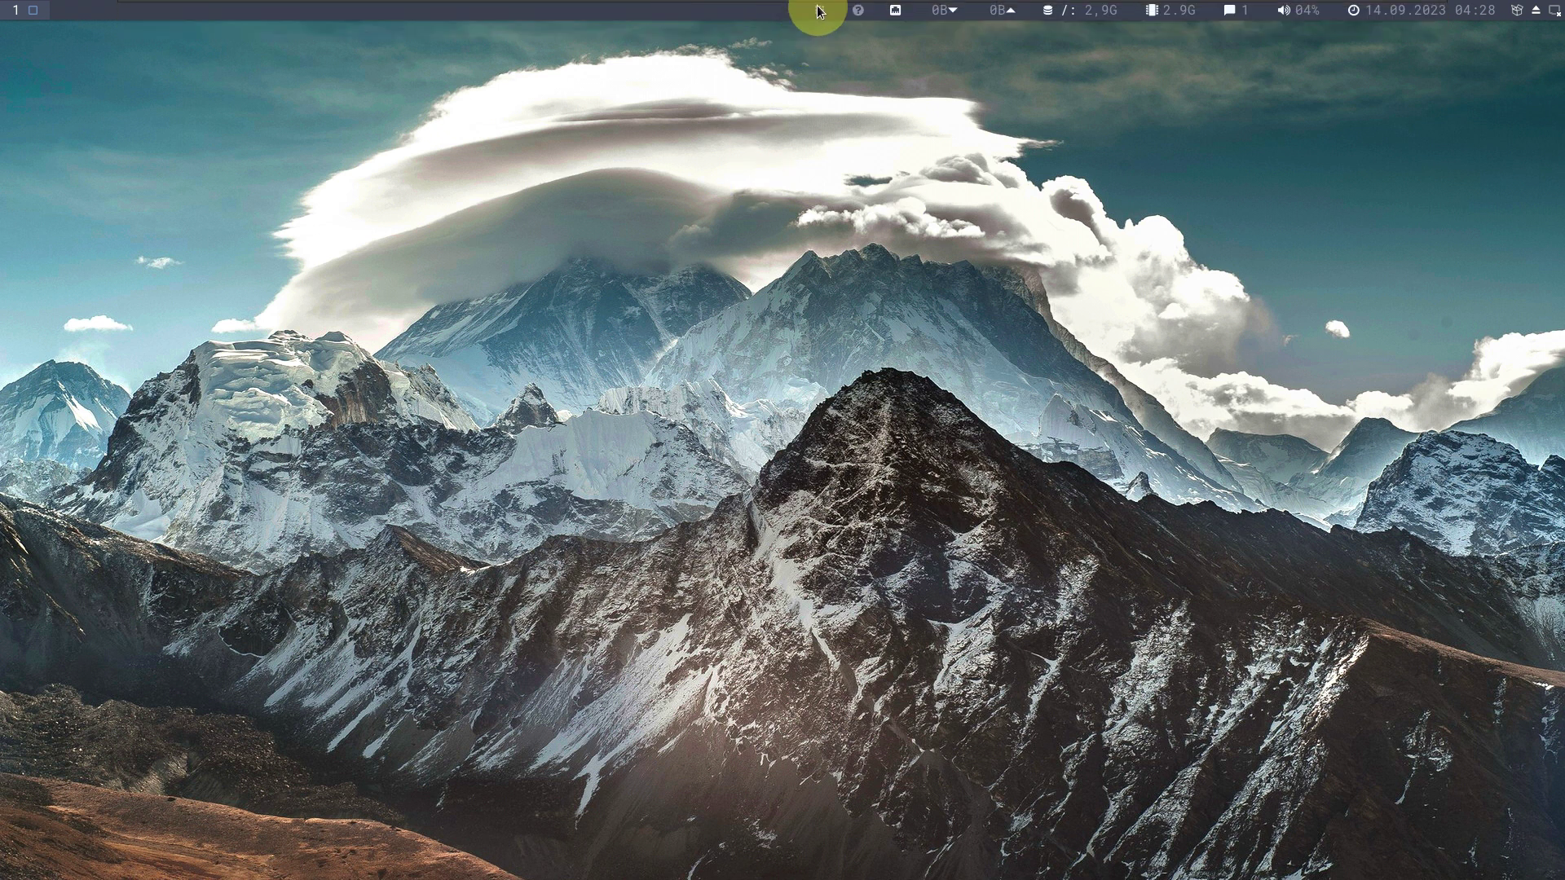
left_click(819, 11)
scroll(669, 432, "down", 10)
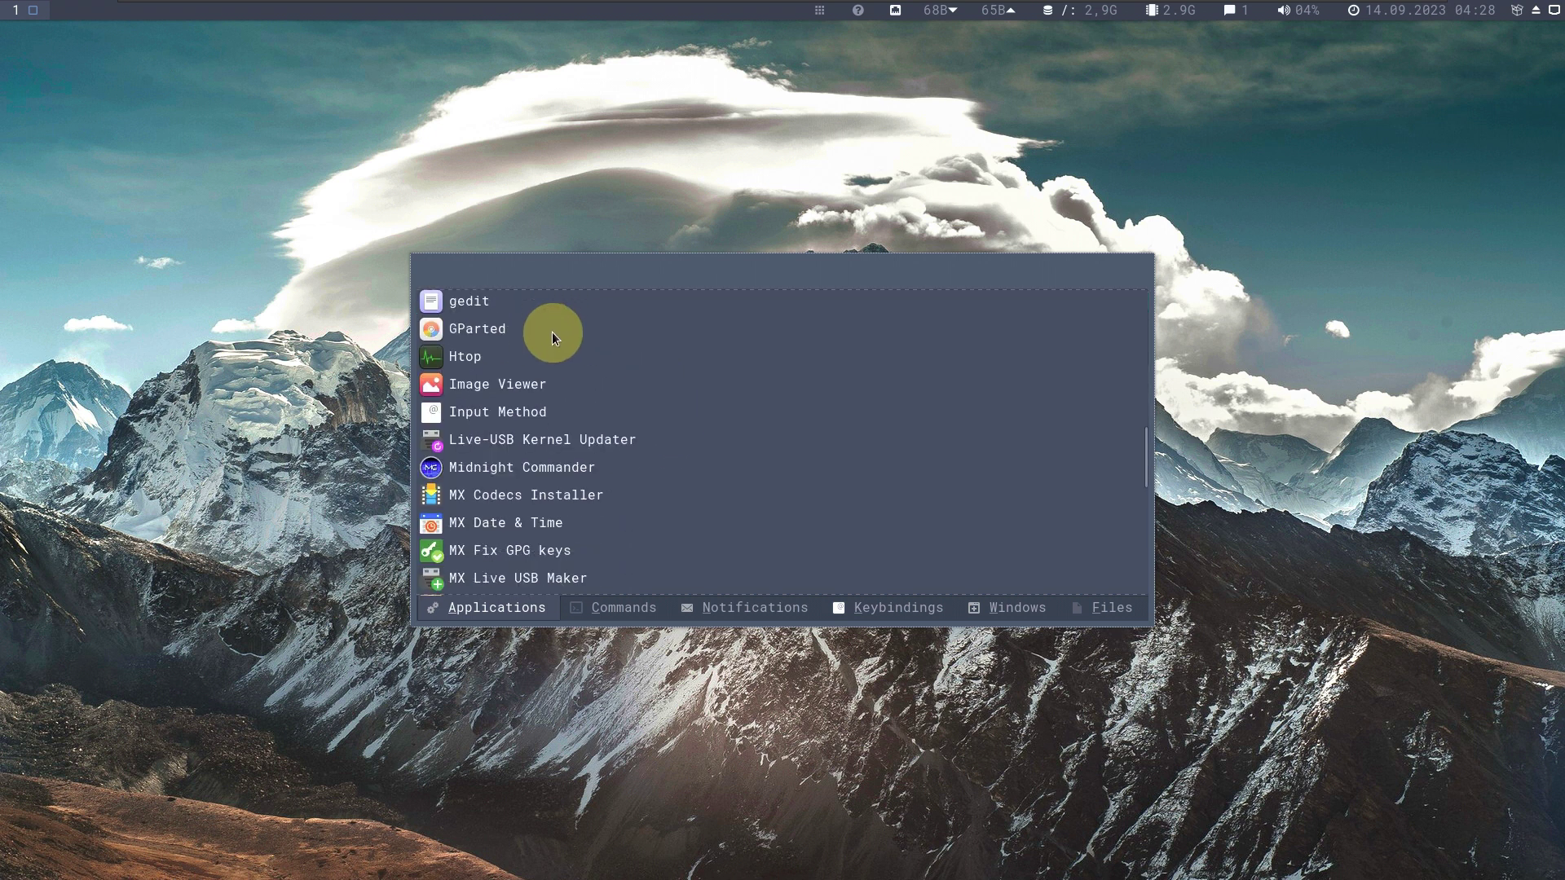
double_click(524, 330)
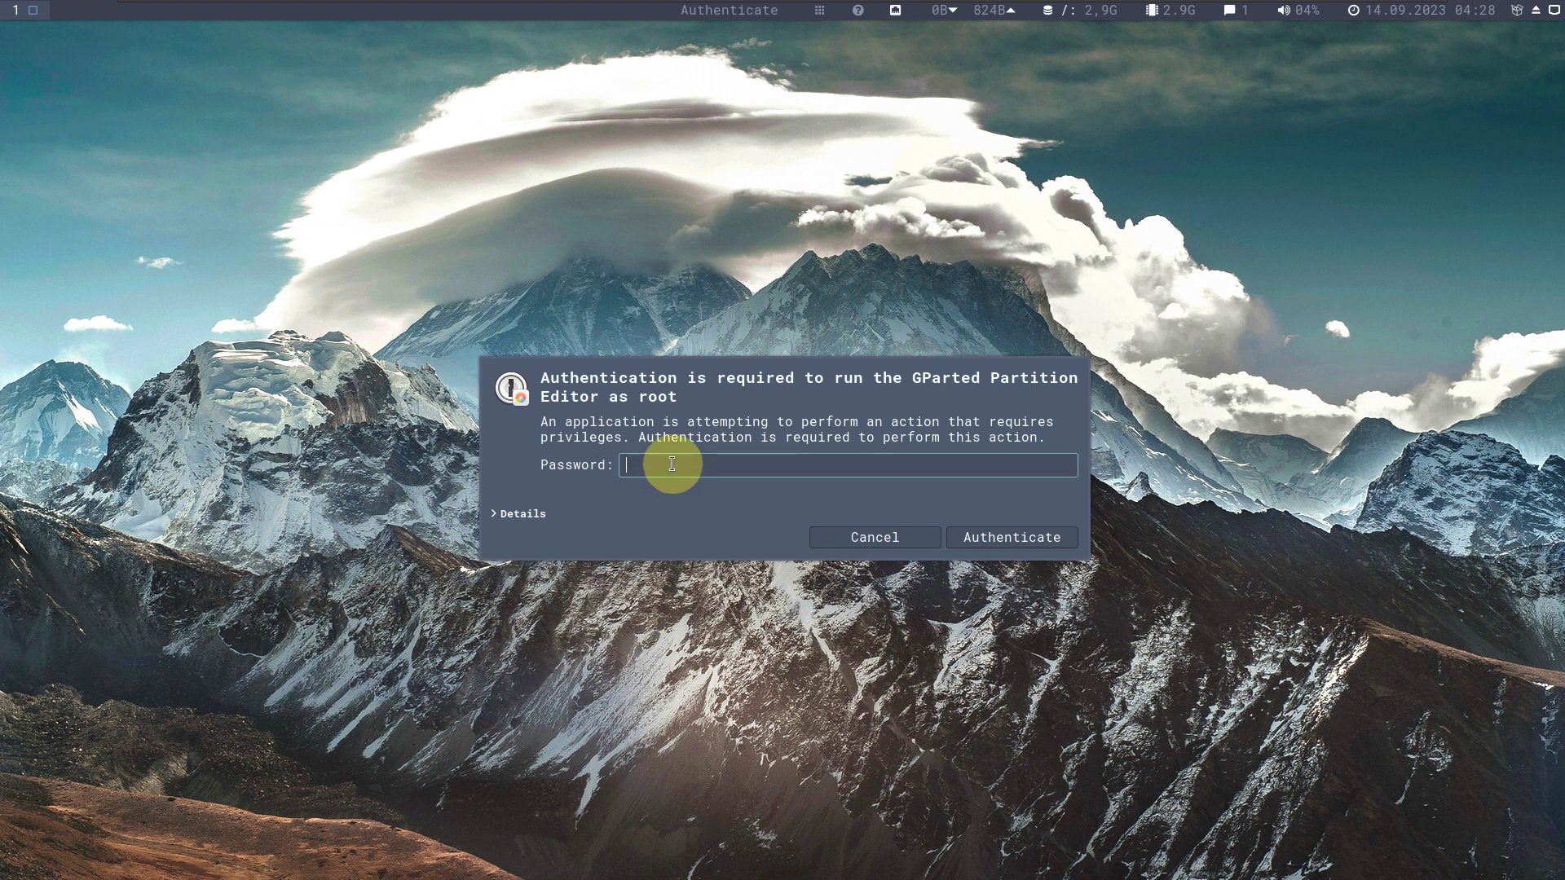
key("Return")
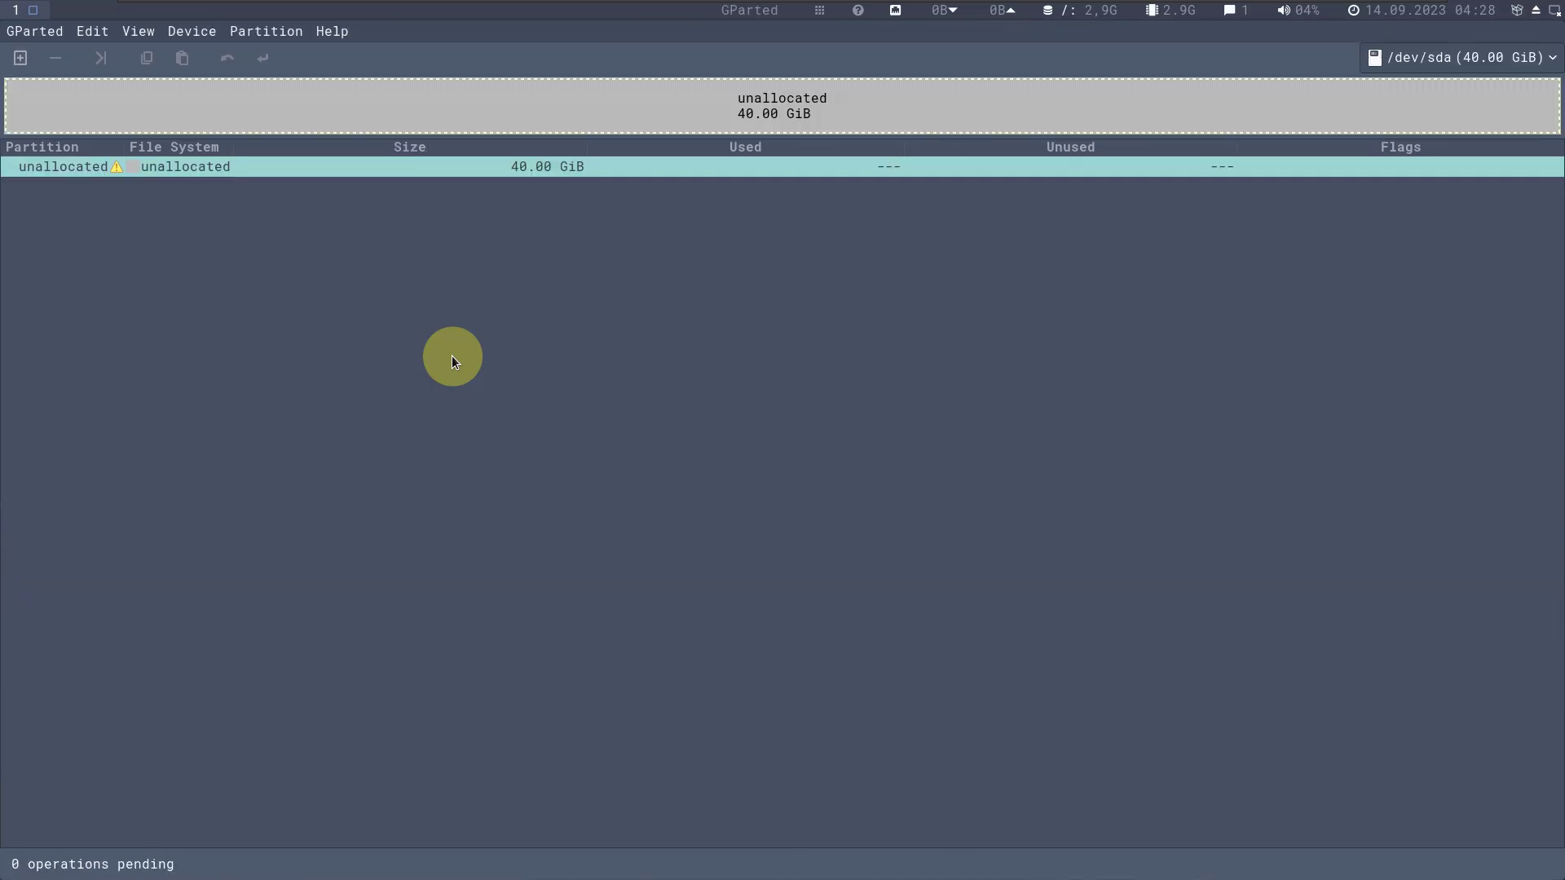
left_click(331, 33)
left_click(336, 73)
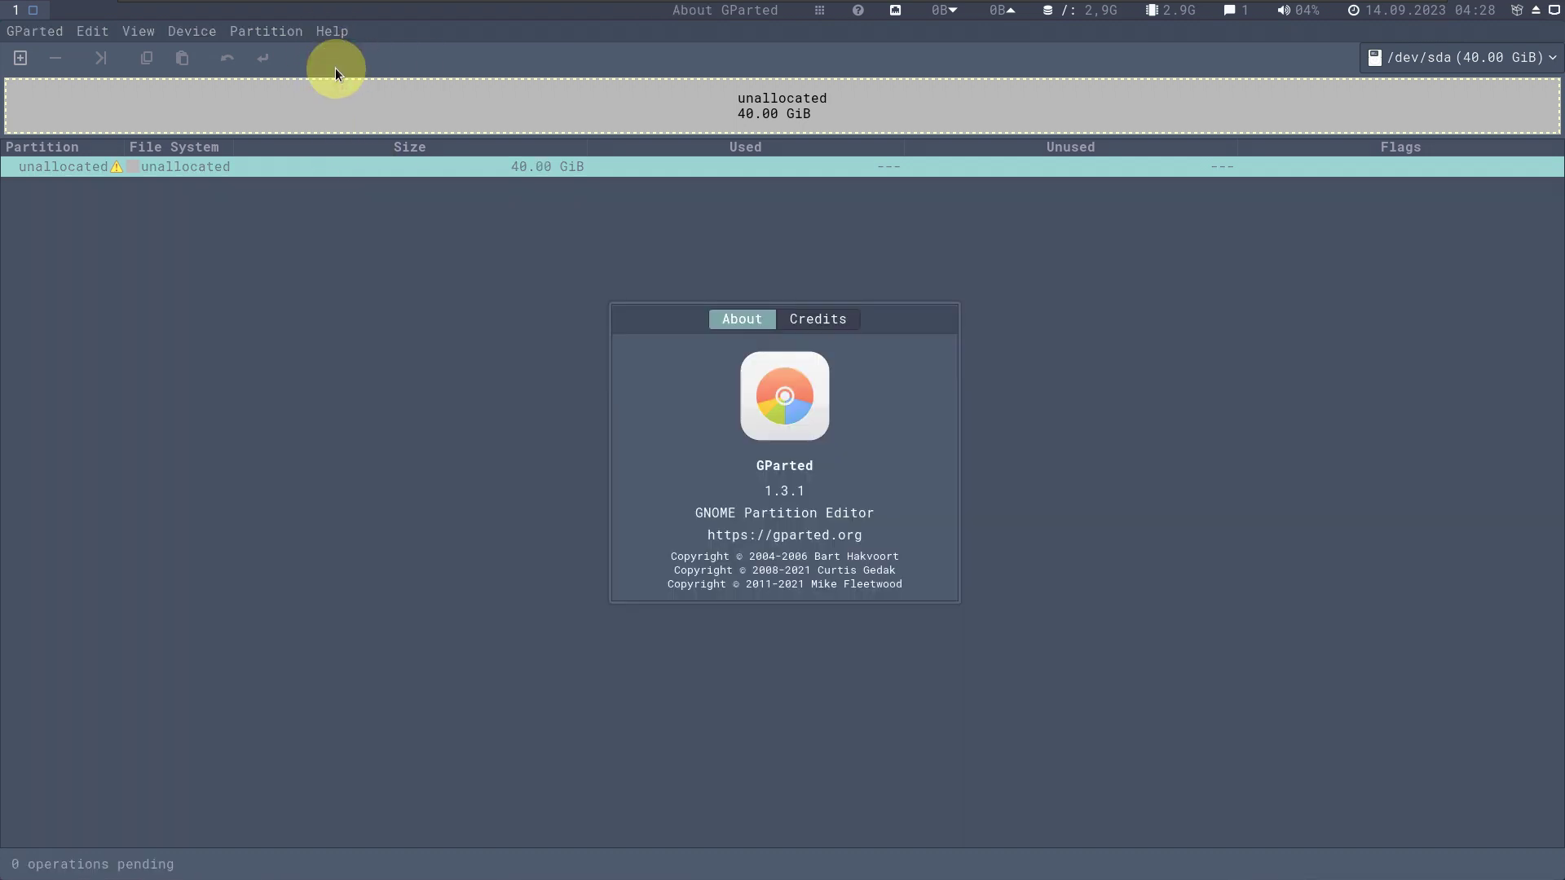
right_click(873, 329)
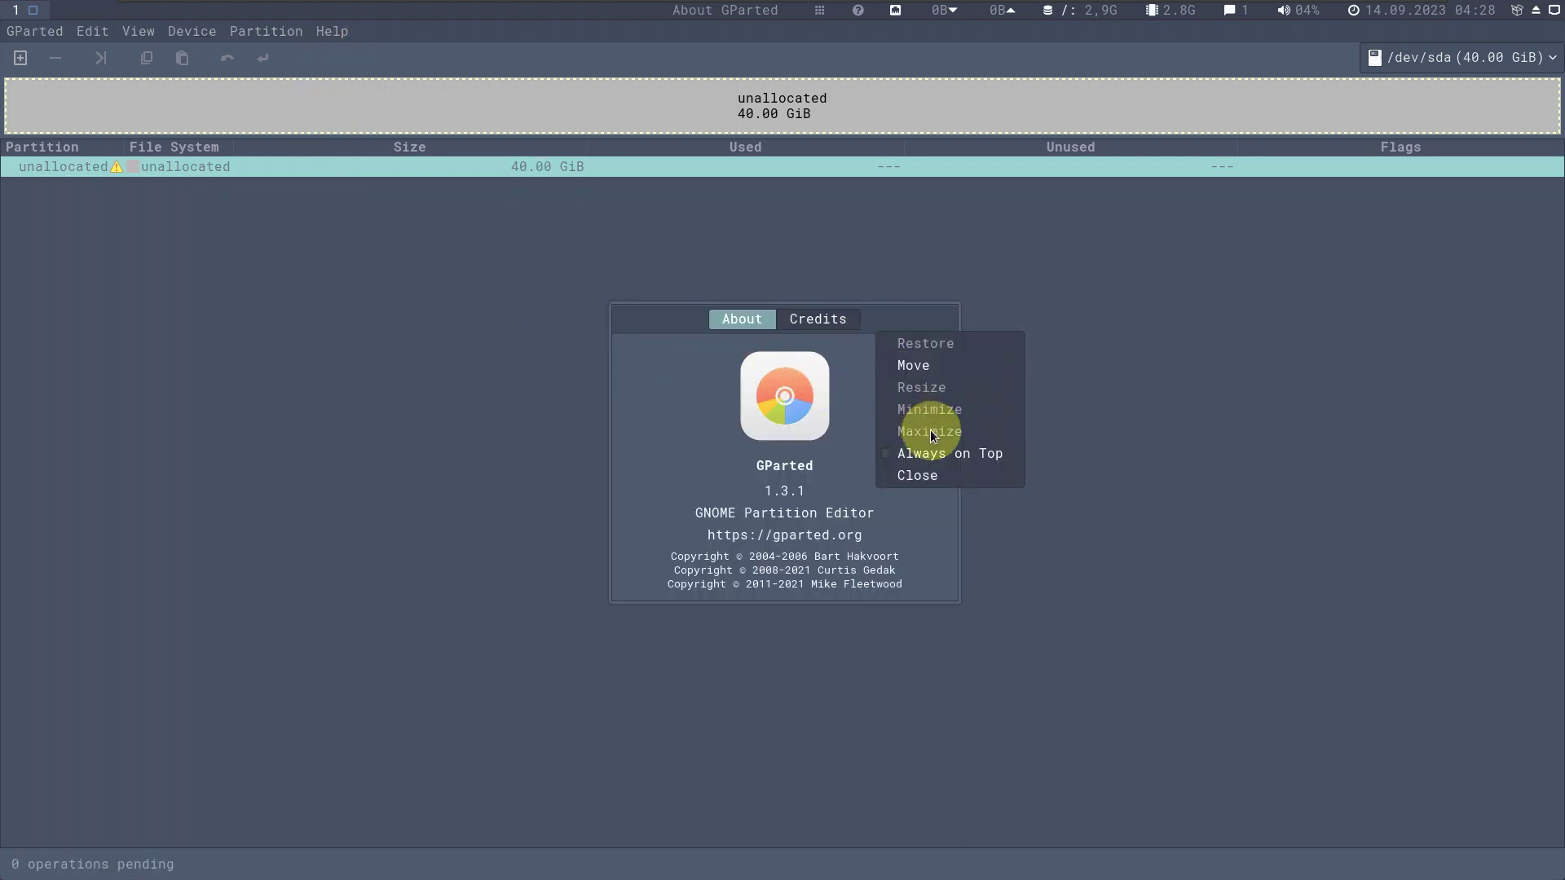
left_click(914, 475)
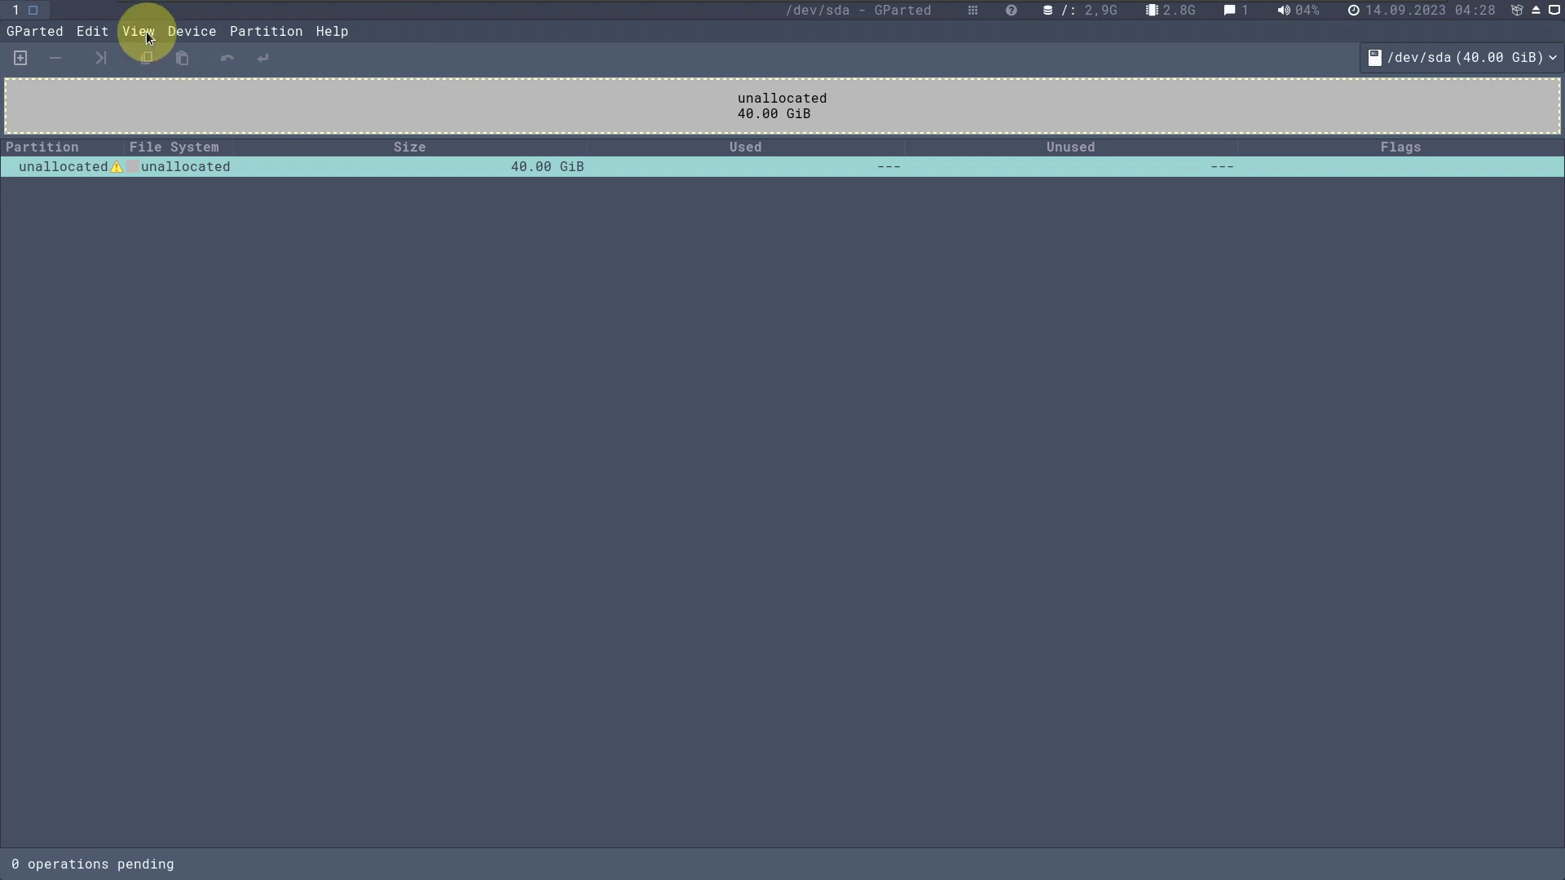
left_click(33, 31)
left_click(61, 100)
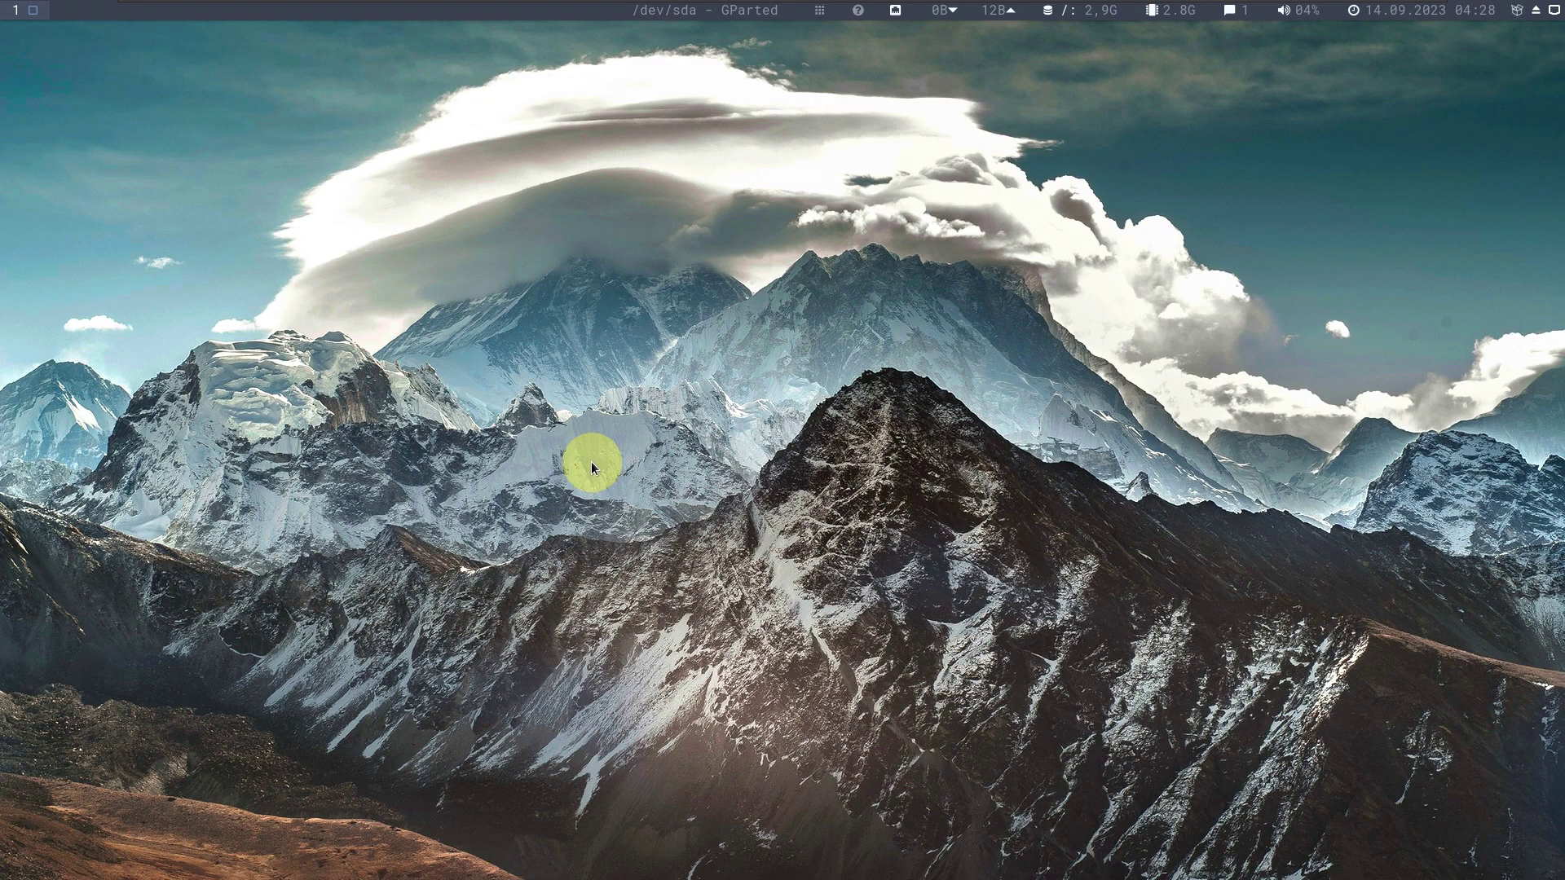
Scroll the launcher's Applications list down and start User Installed Packages.
left_click(821, 12)
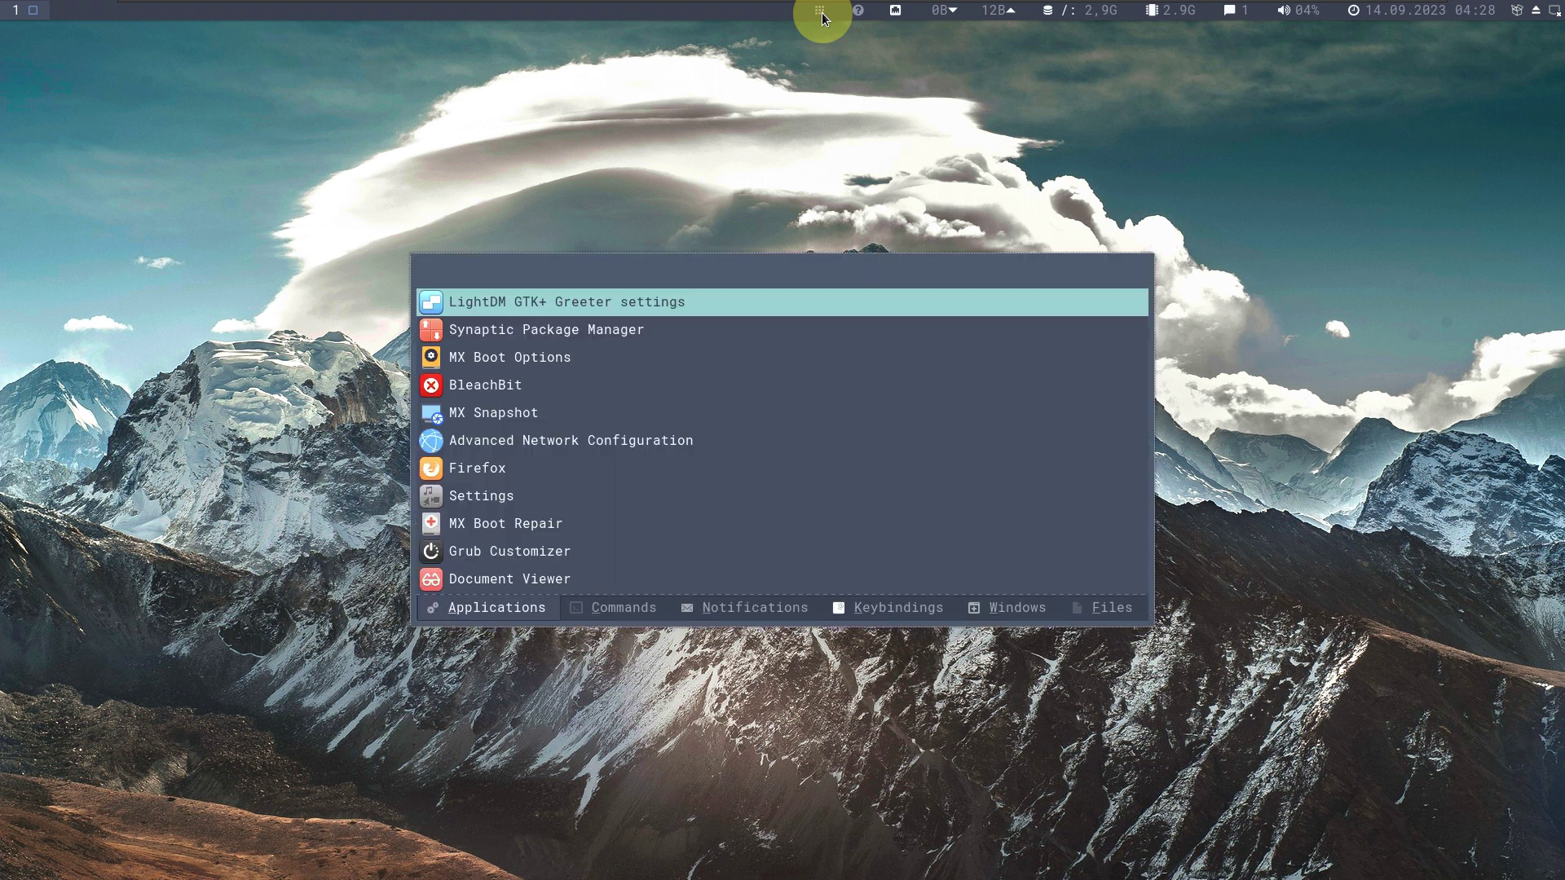
scroll(611, 442, "down", 3)
scroll(612, 445, "down", 3)
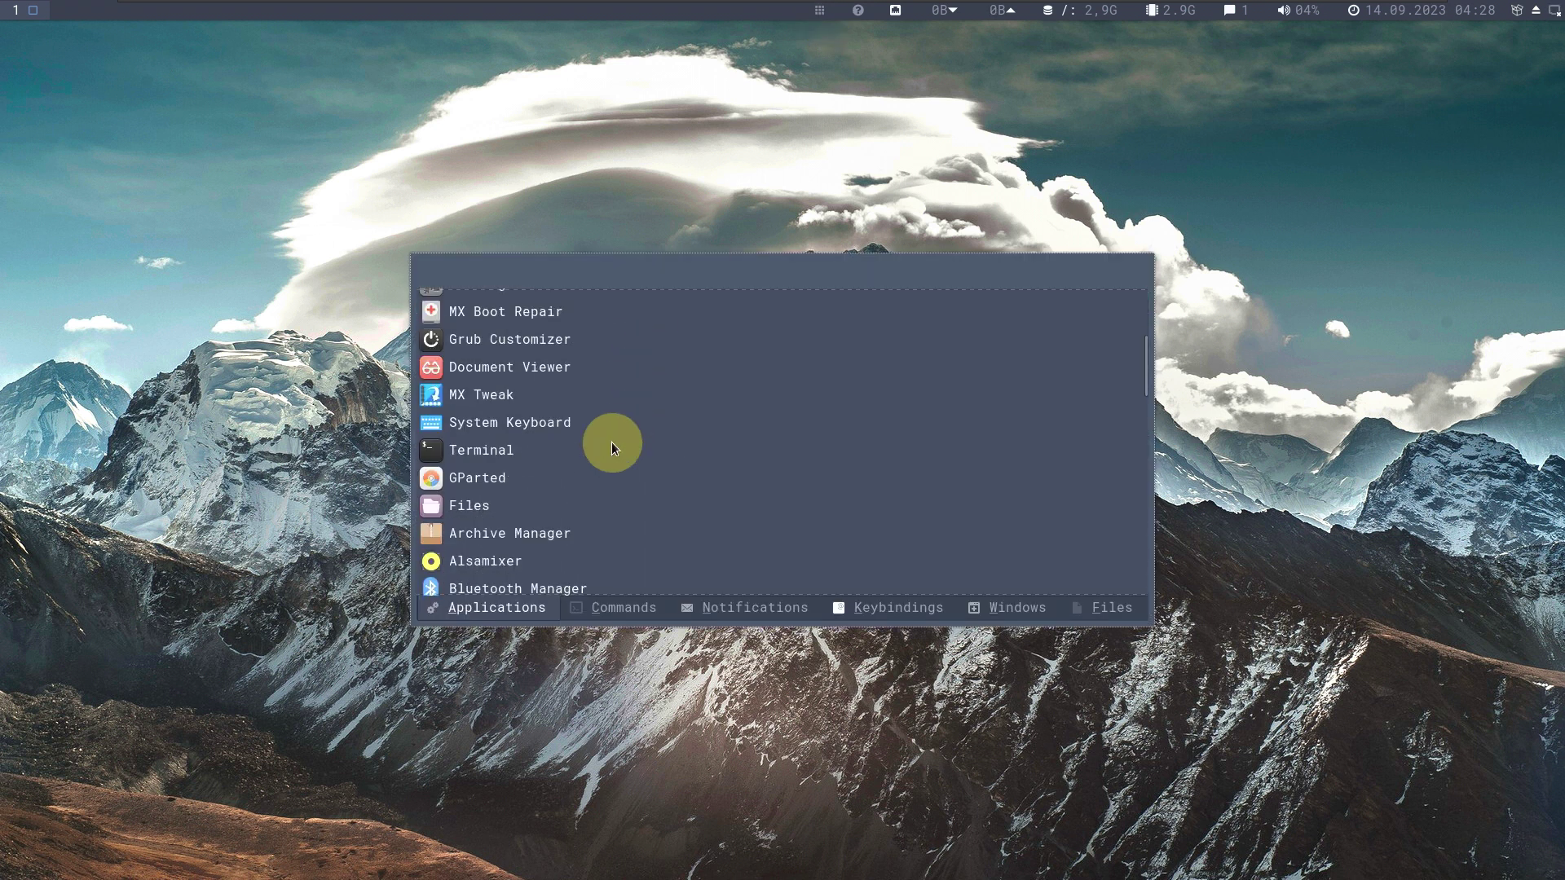
scroll(611, 421, "down", 8)
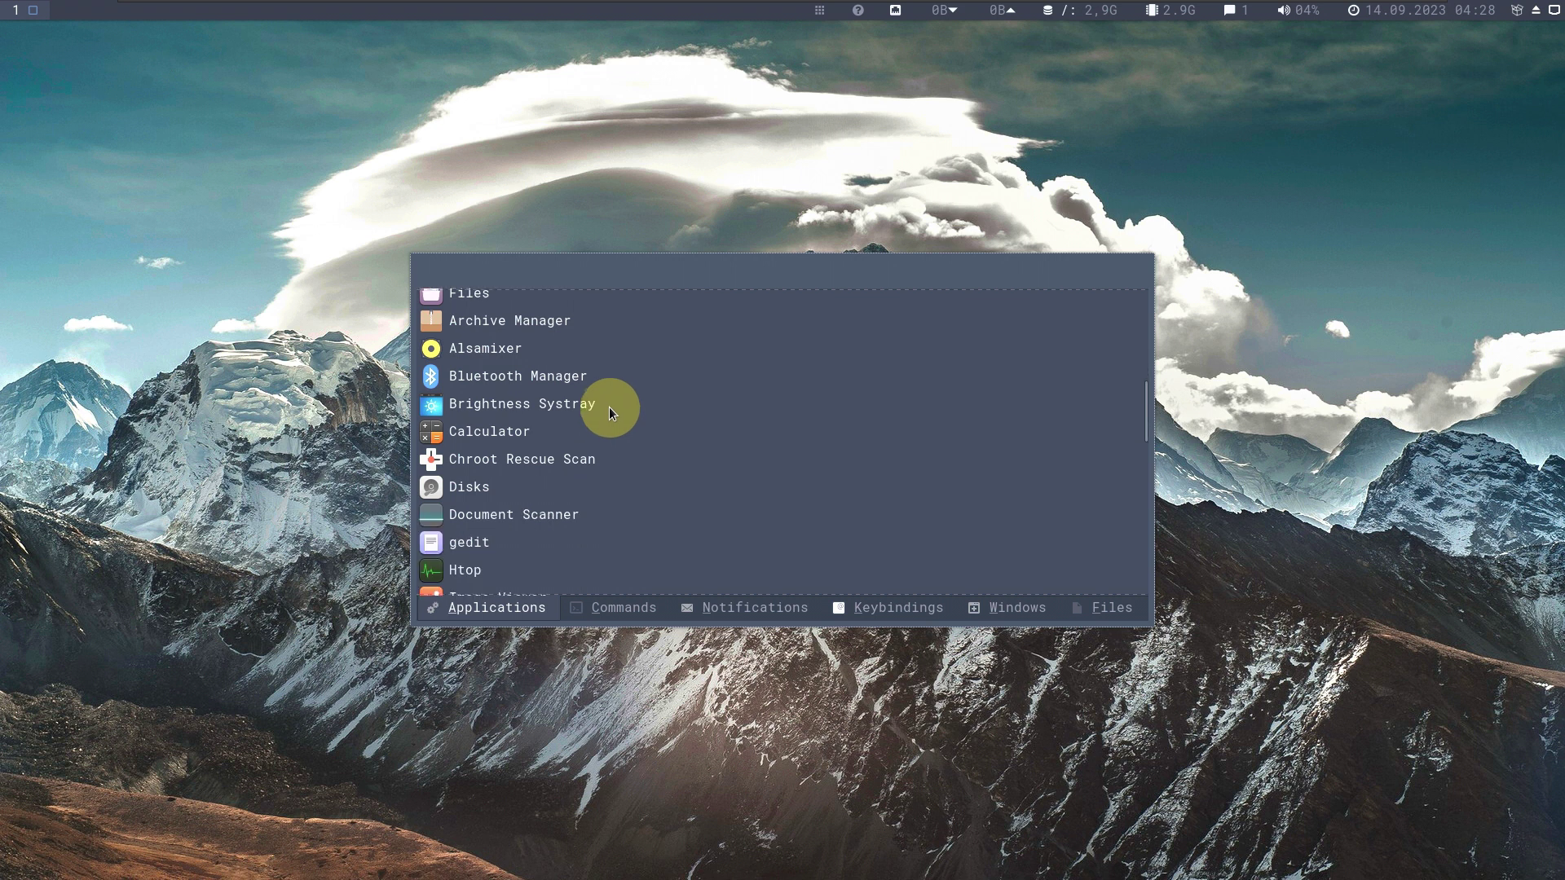
scroll(610, 405, "down", 10)
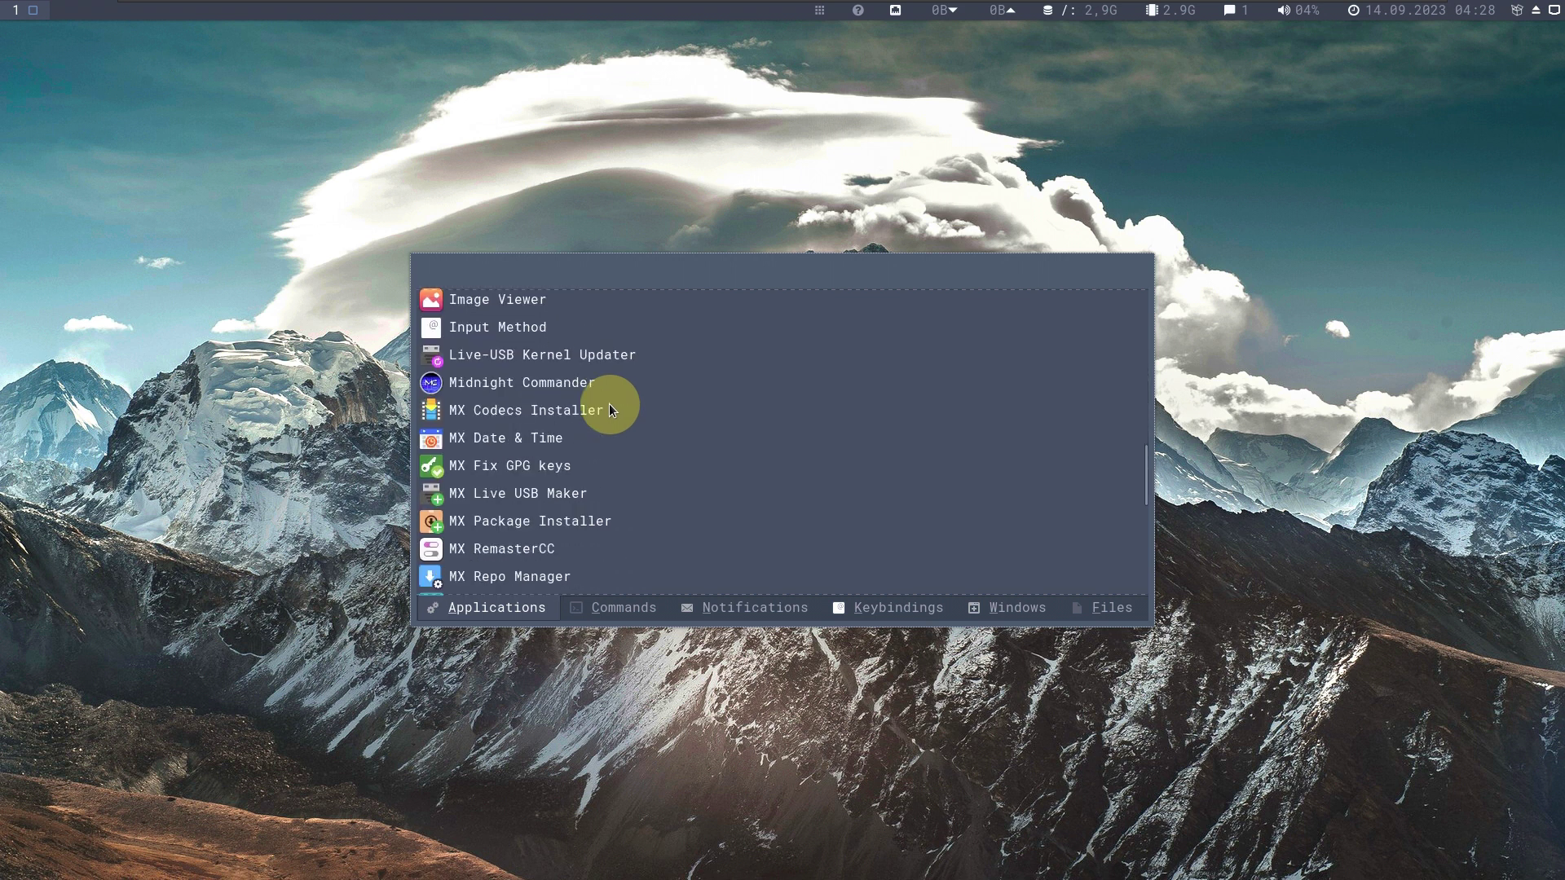
scroll(608, 404, "down", 5)
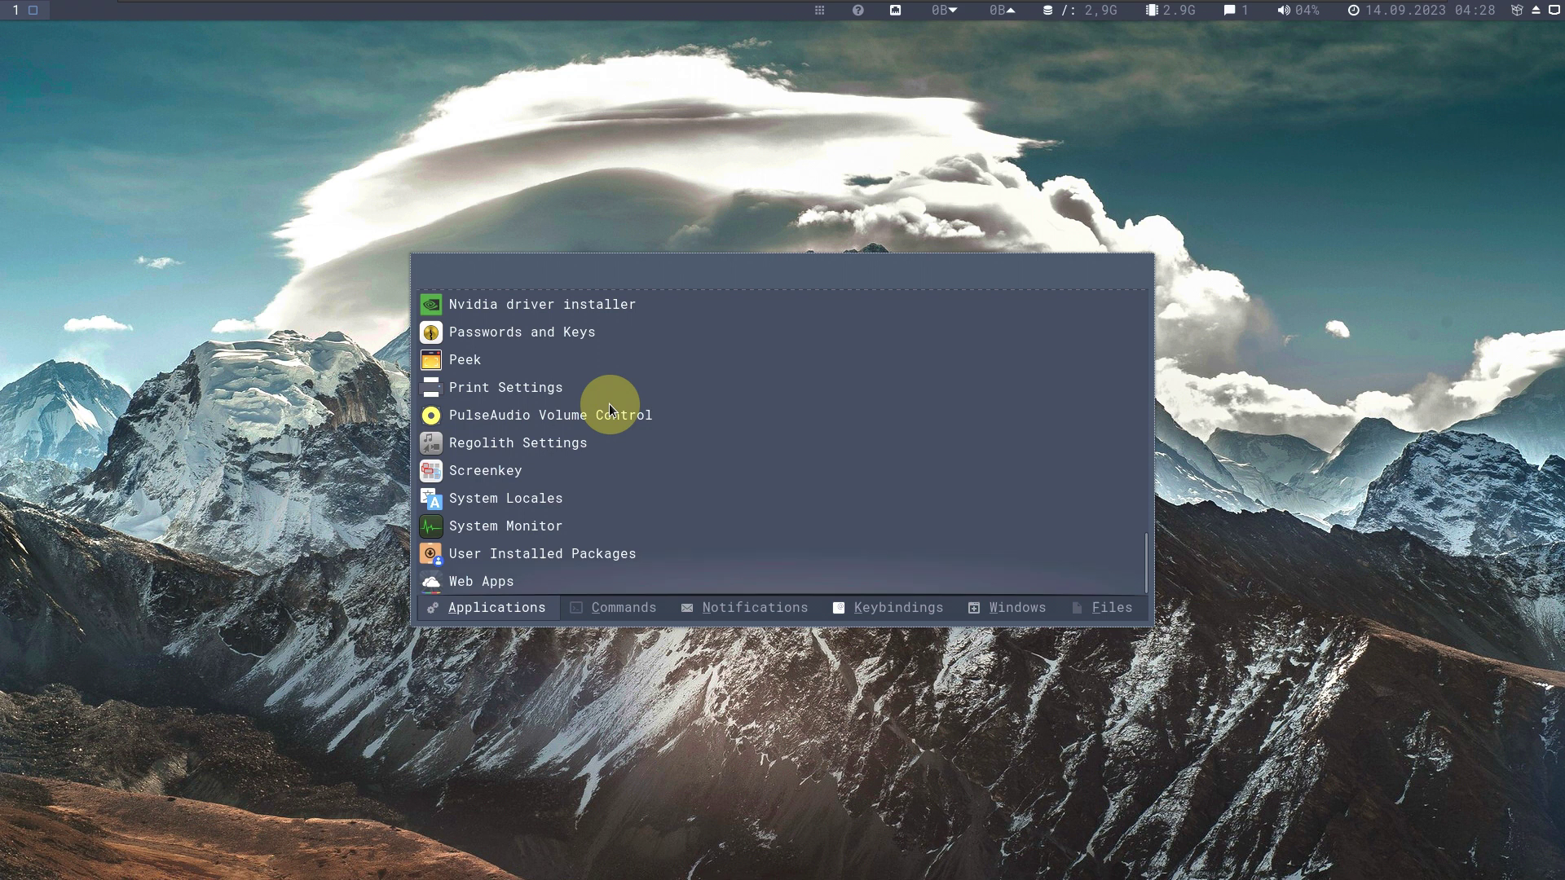
left_click(546, 551)
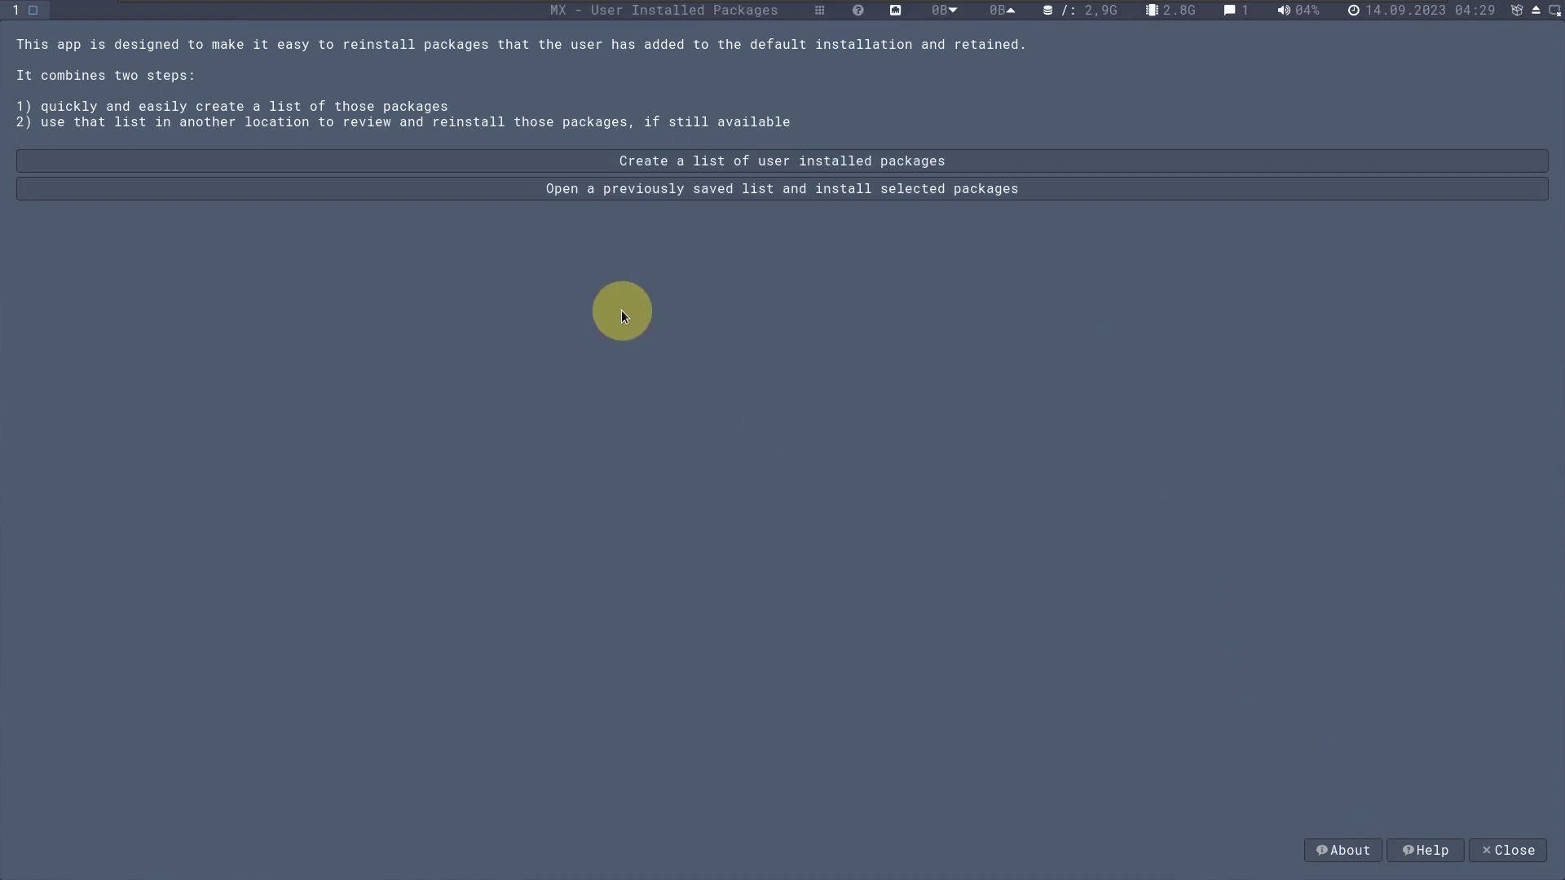
View the tool's About box (version 23.09.01), exit it, and briefly open the network menu.
left_click(938, 513)
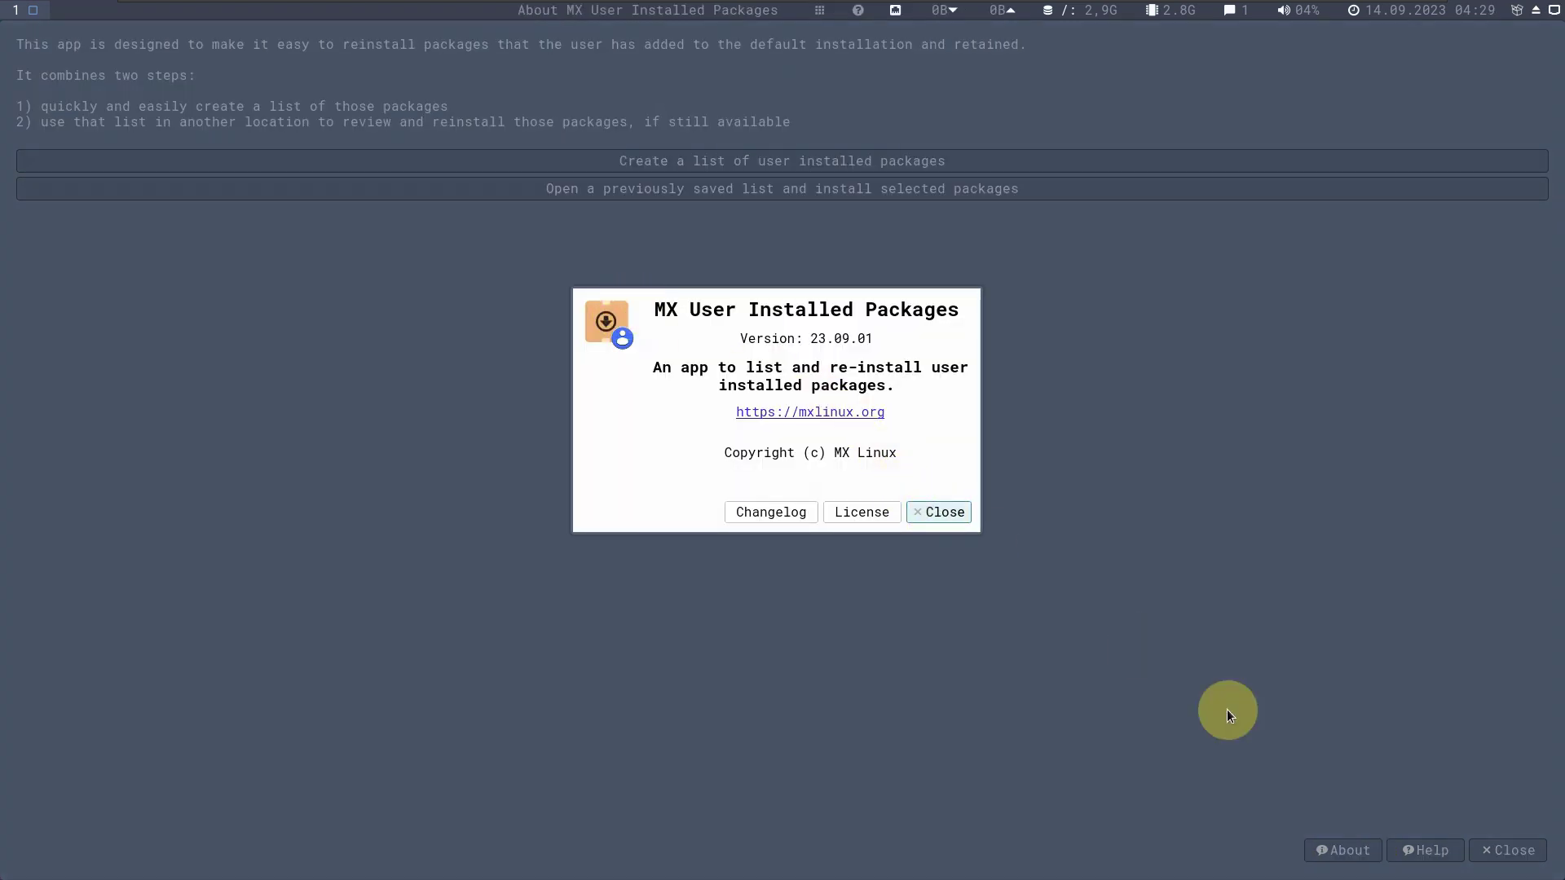
left_click(1507, 849)
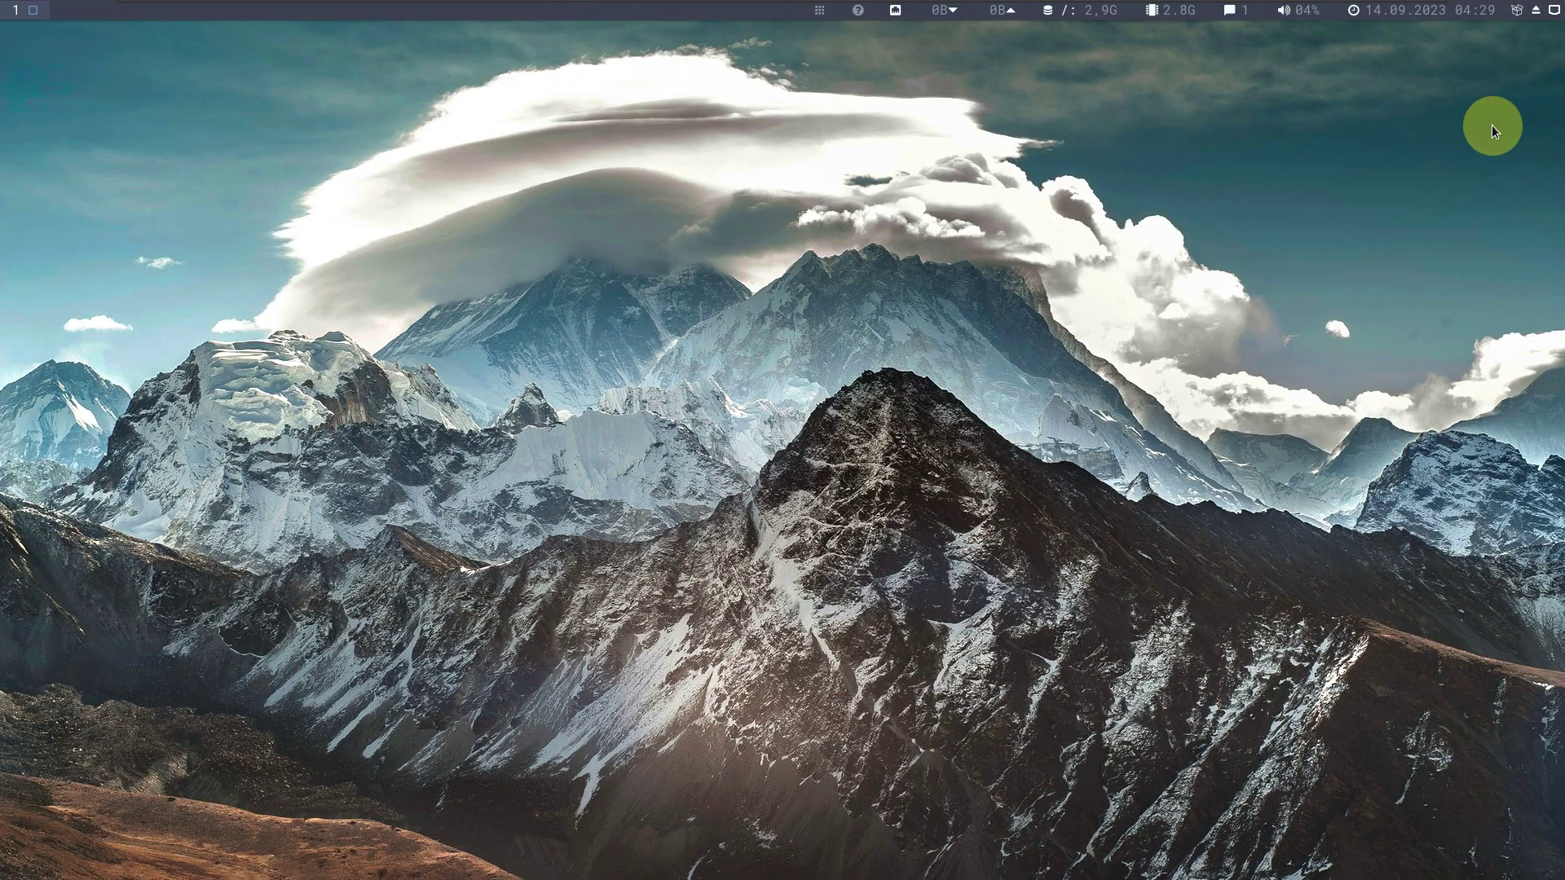
left_click(1553, 10)
left_click(1553, 11)
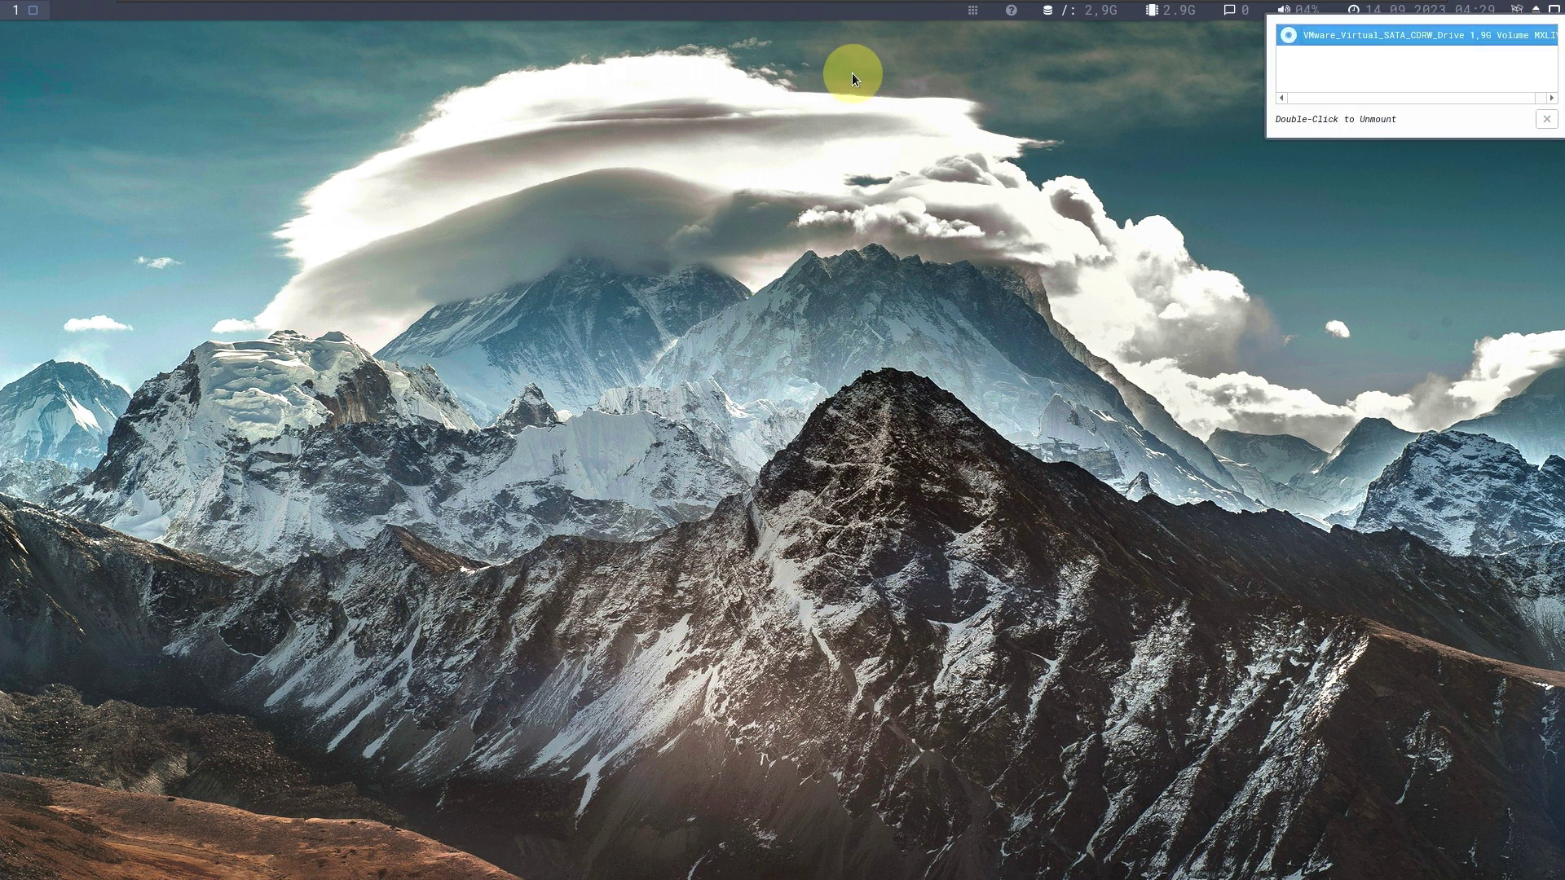
Start Synaptic from the launcher and enter the account password to authenticate it.
left_click(974, 11)
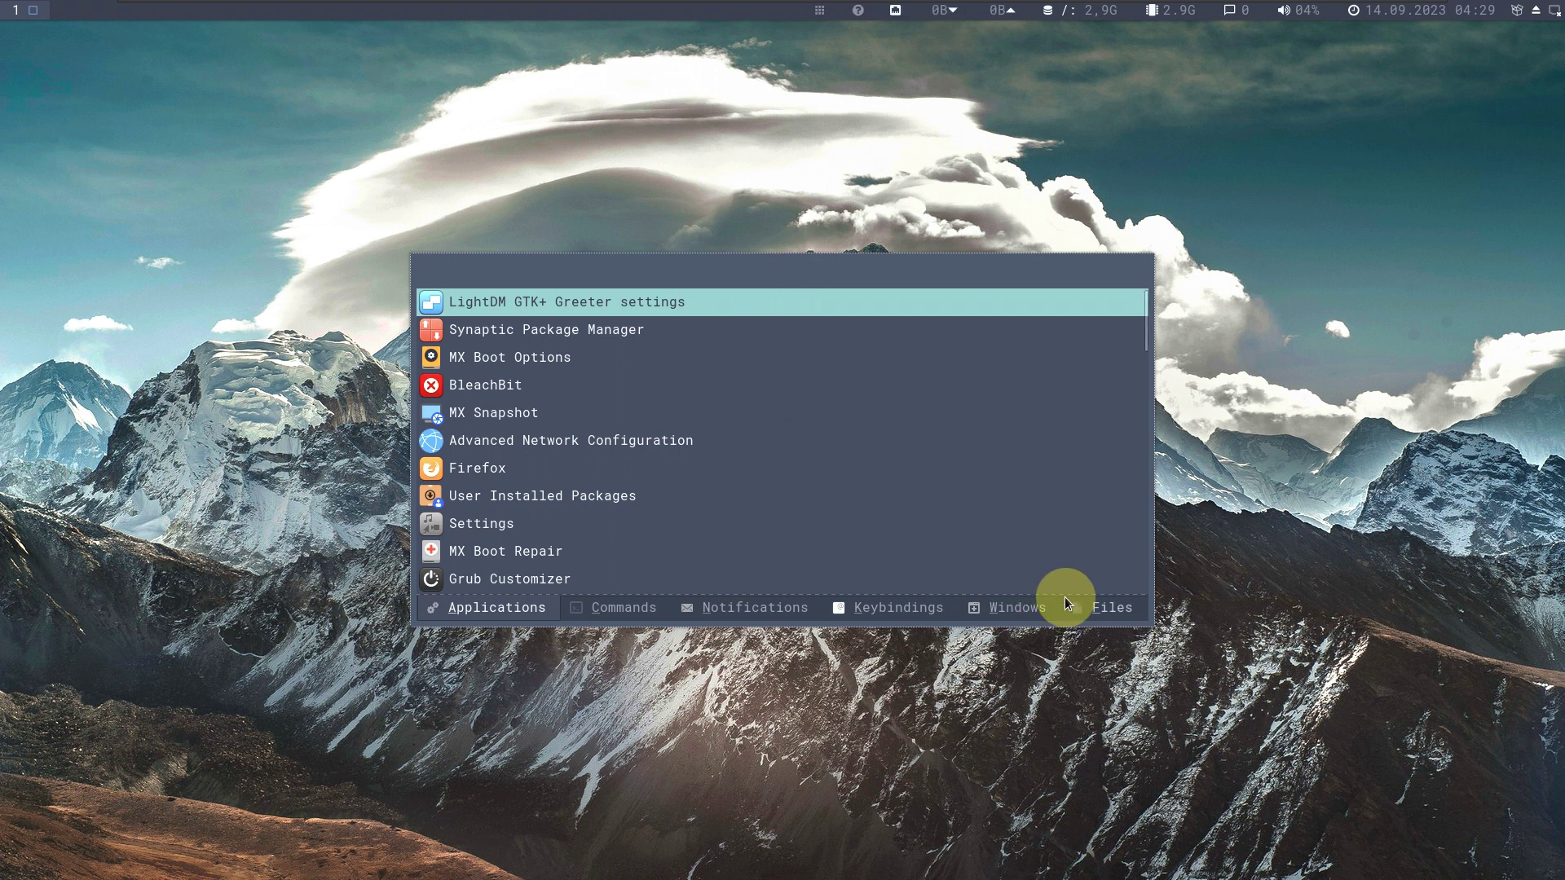
scroll(732, 453, "down", 10)
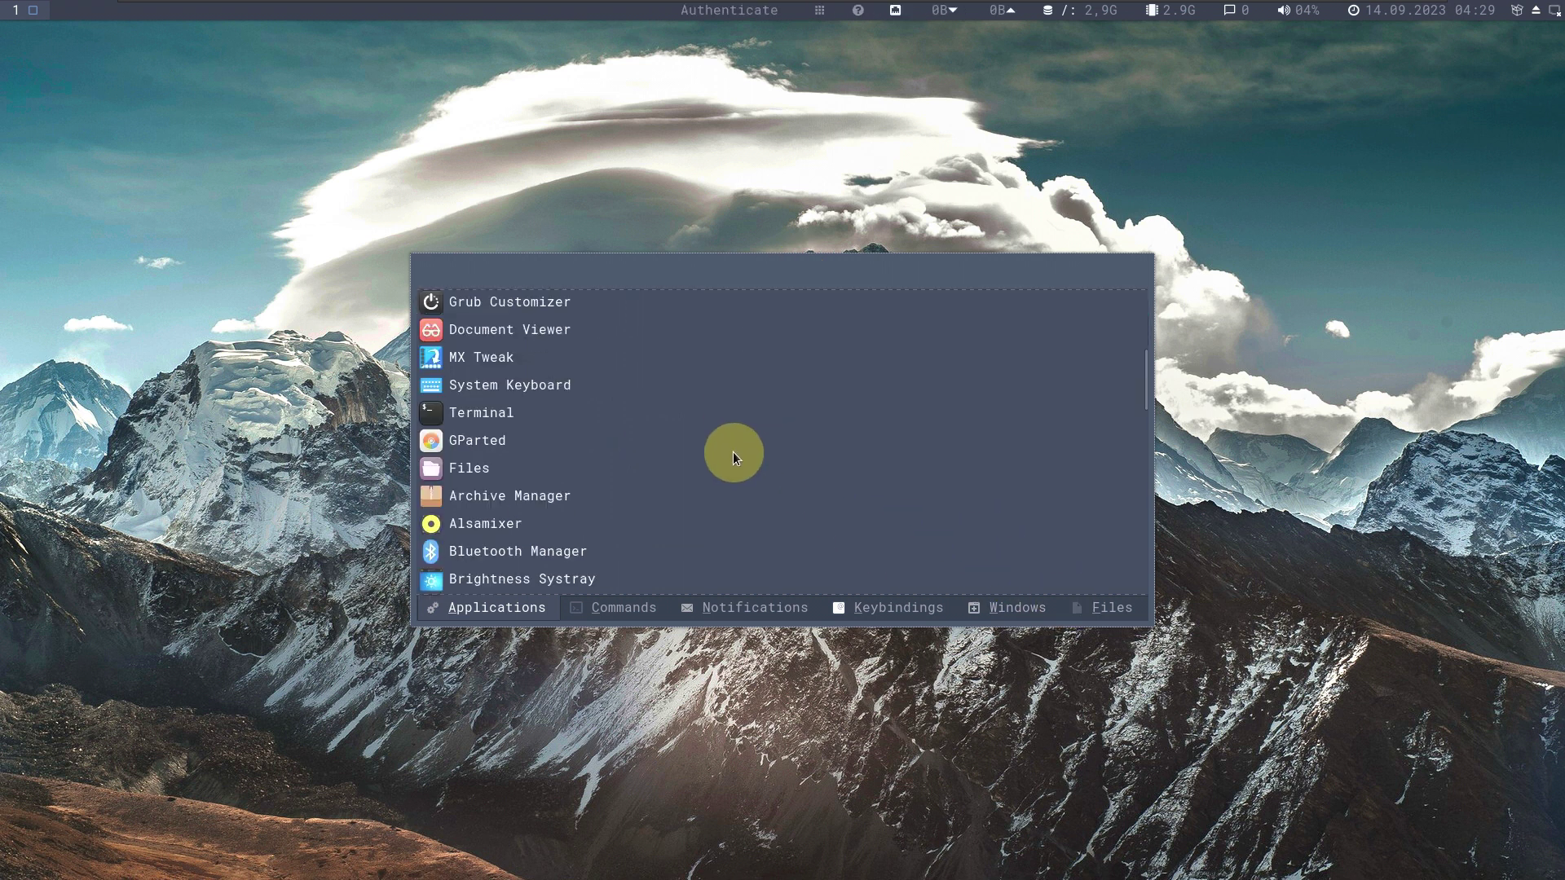
scroll(726, 417, "down", 8)
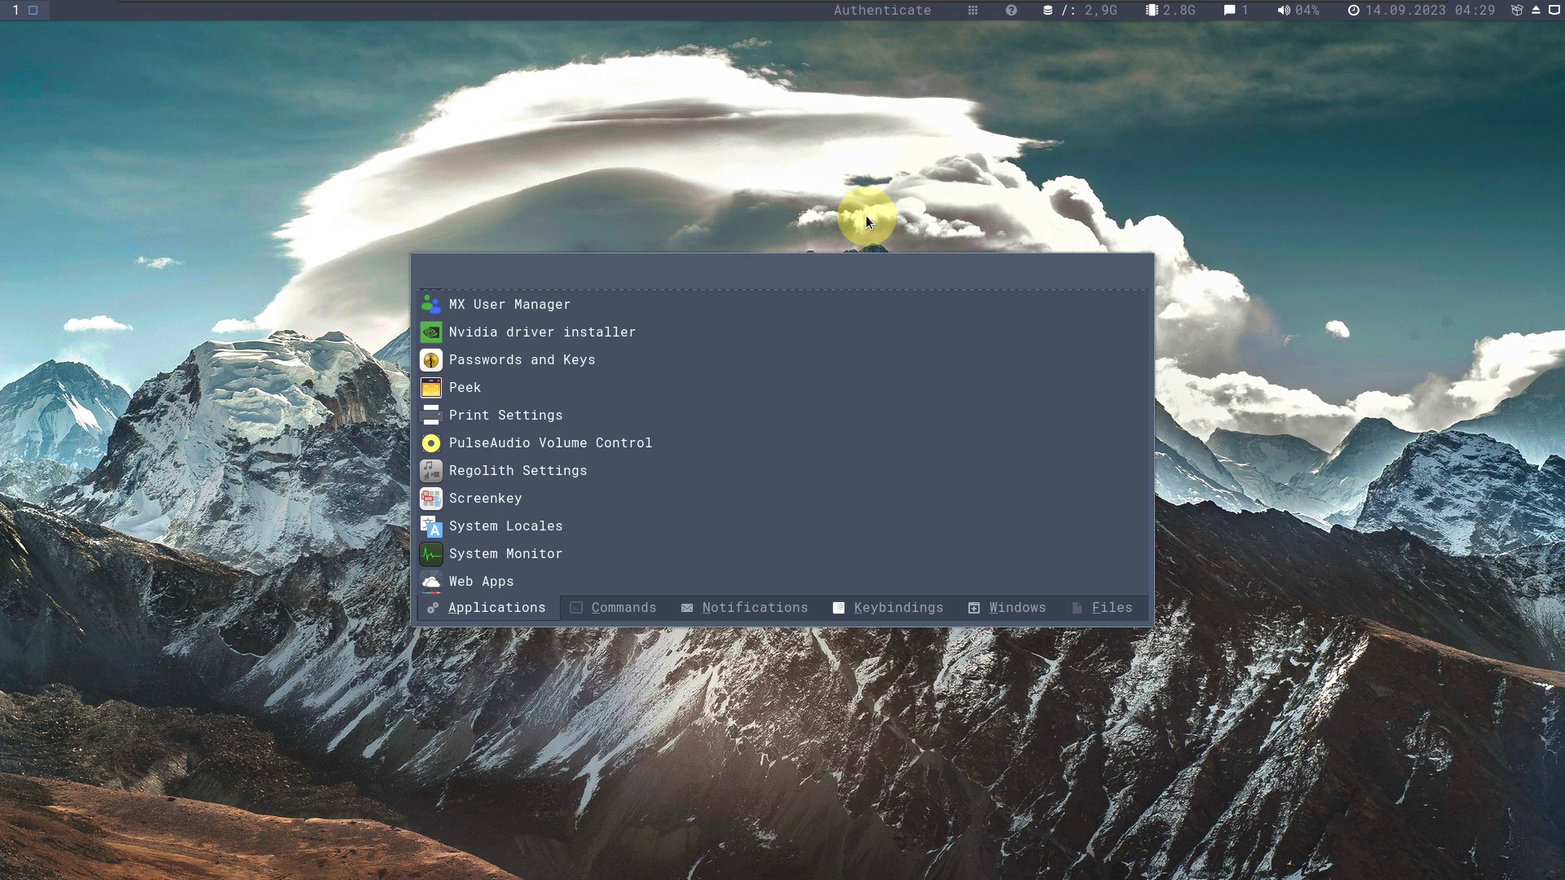
left_click(466, 176)
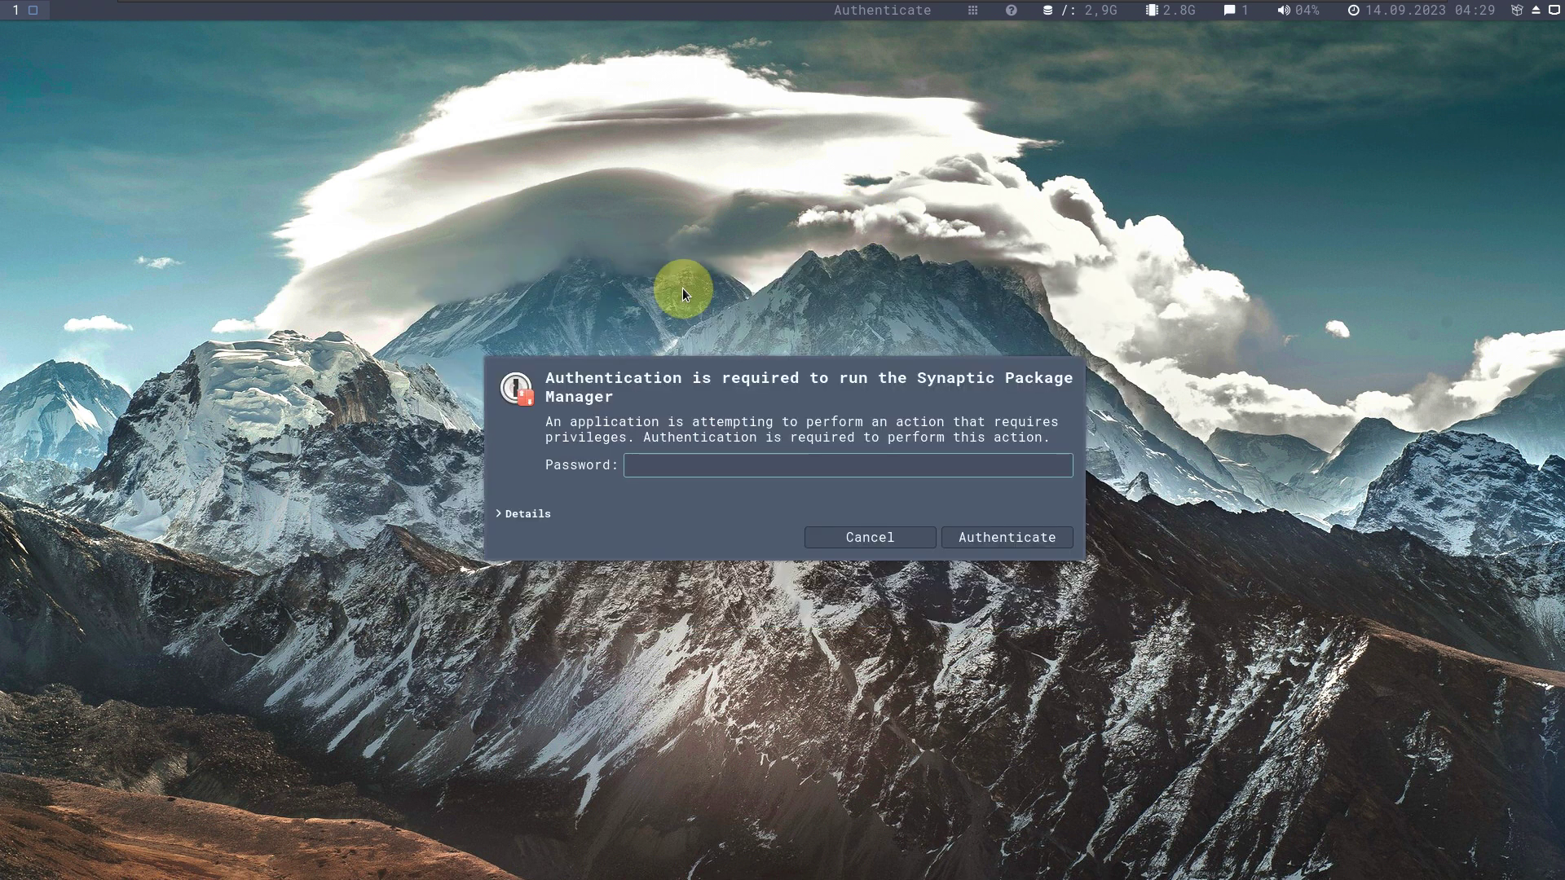
type("**")
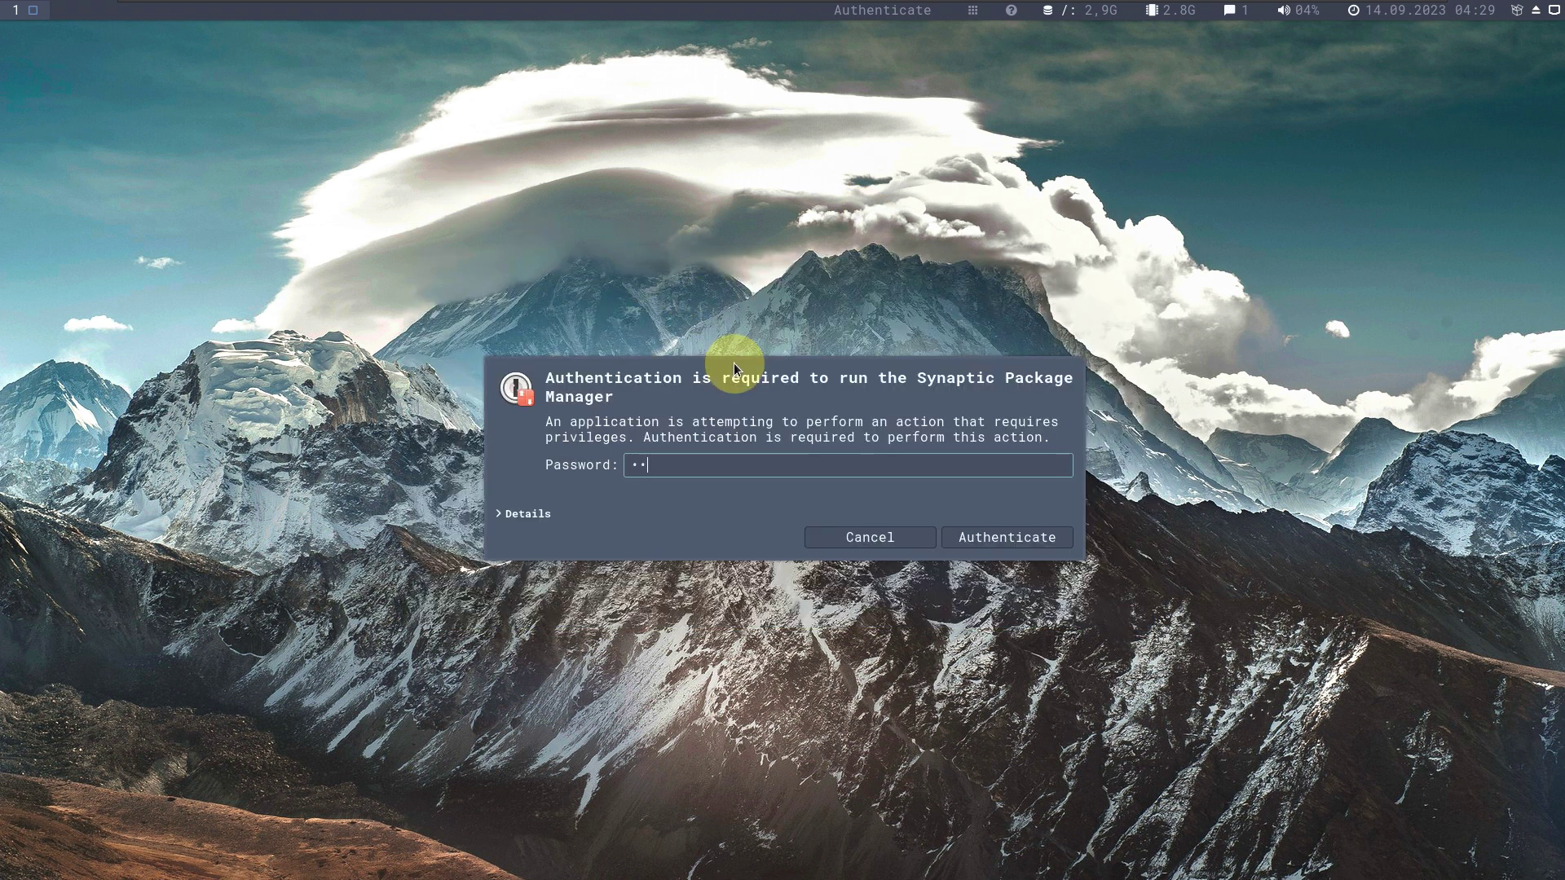
key("Return")
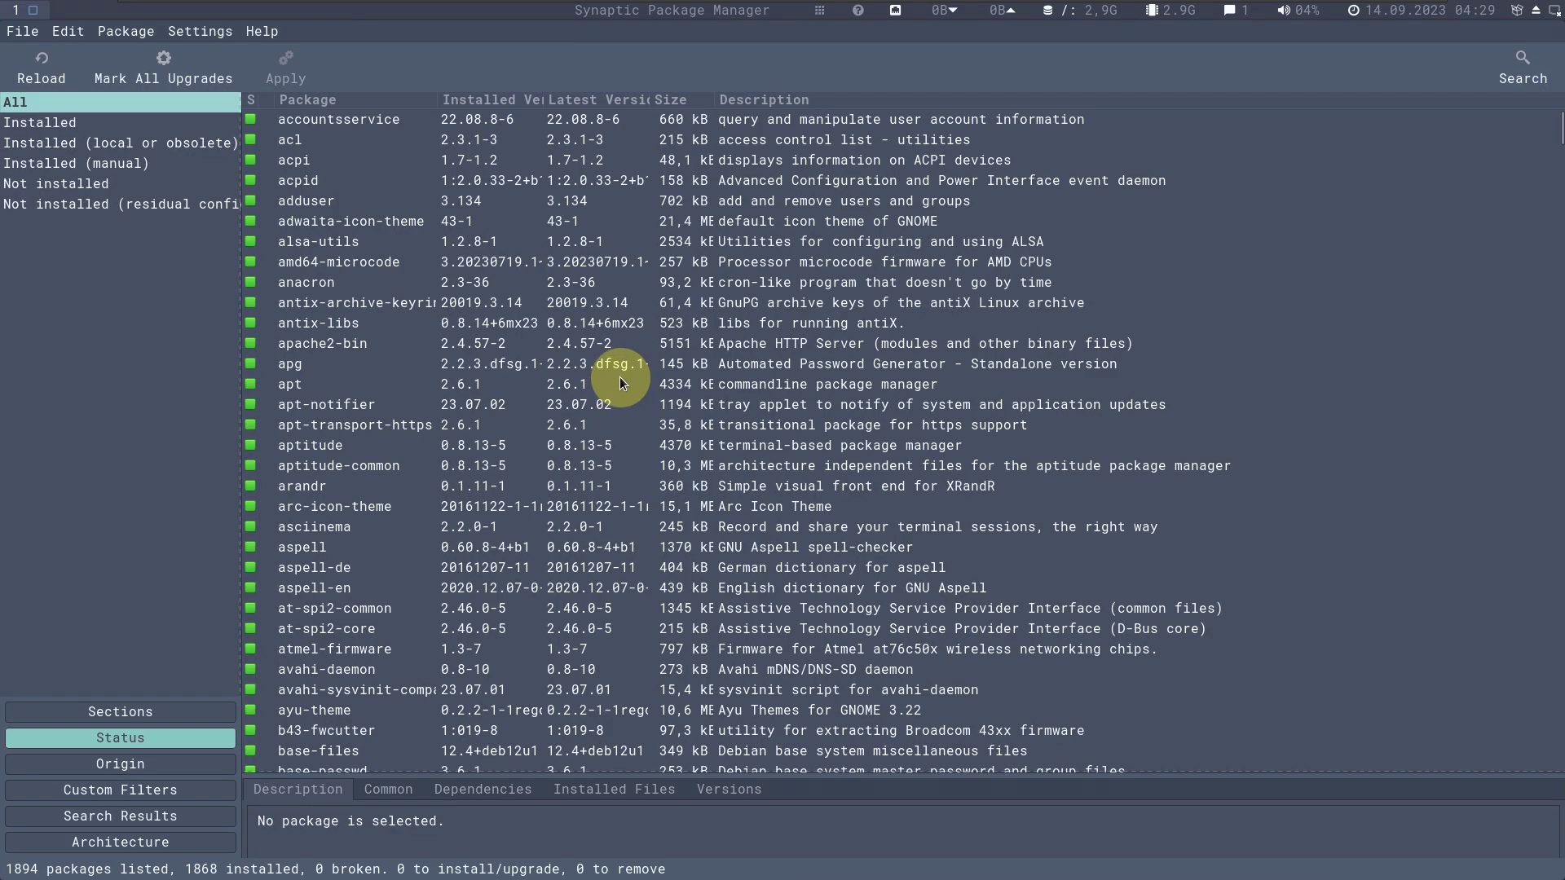
View Synaptic's About information, close it, and quit Synaptic via File > Quit.
left_click(254, 33)
left_click(254, 31)
left_click(264, 33)
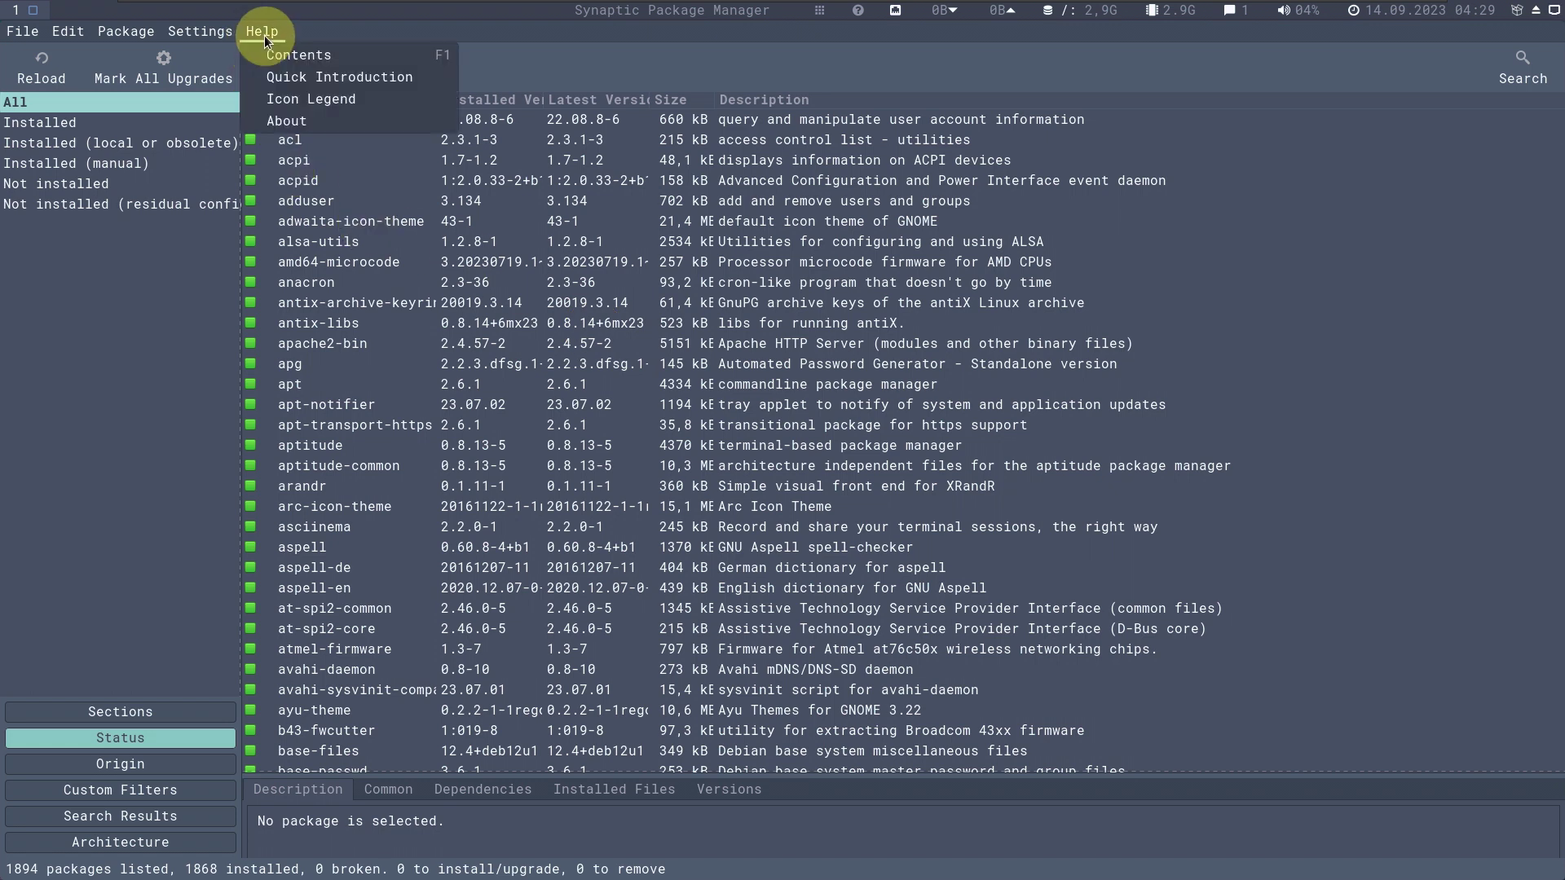
left_click(298, 133)
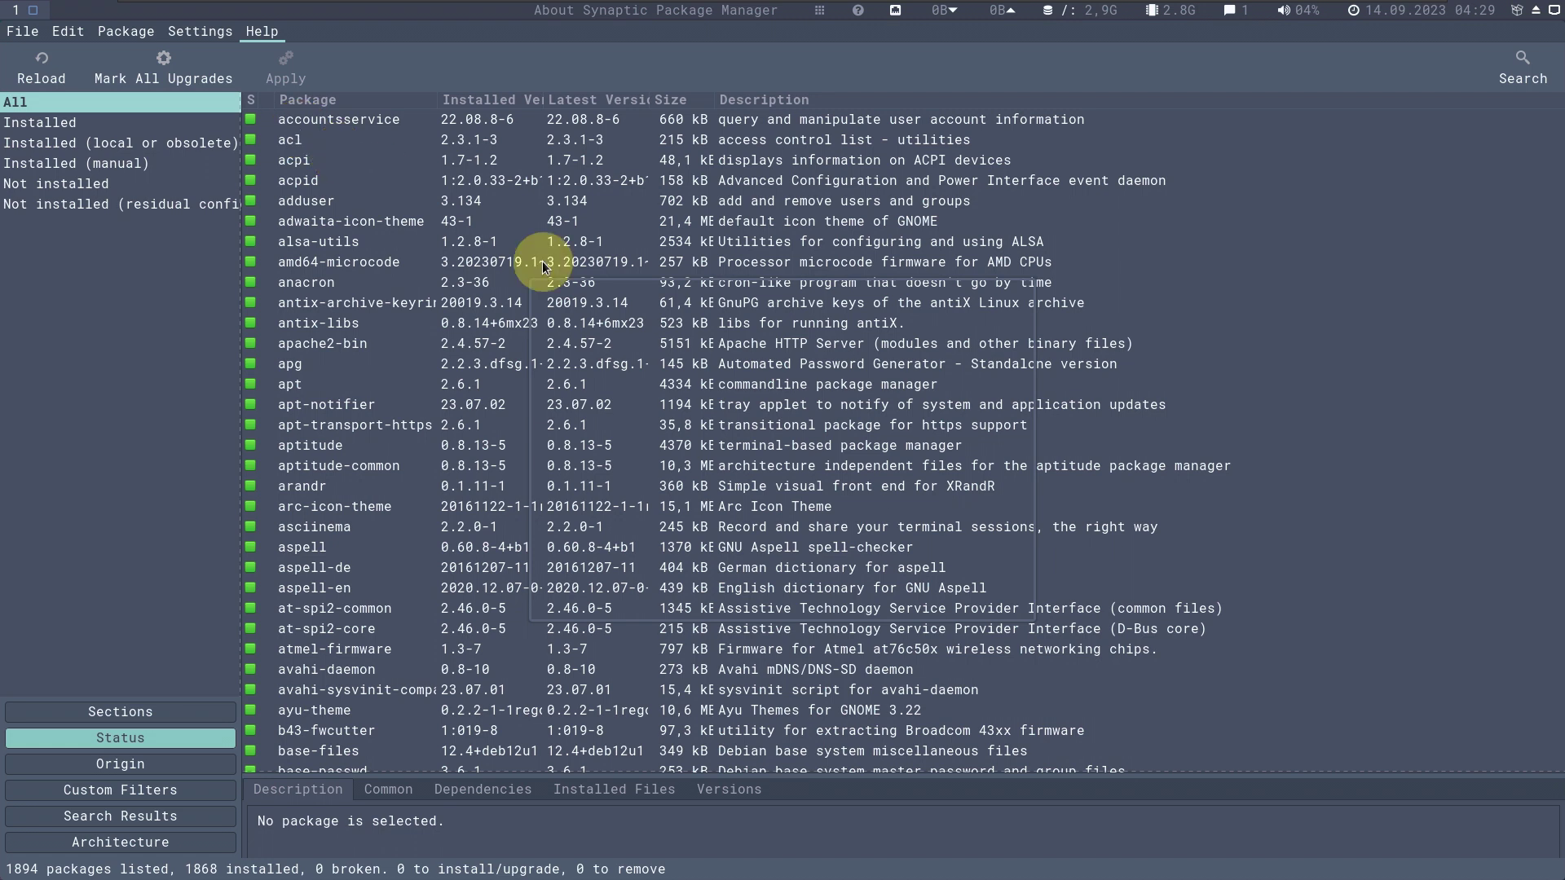
right_click(934, 295)
left_click(967, 436)
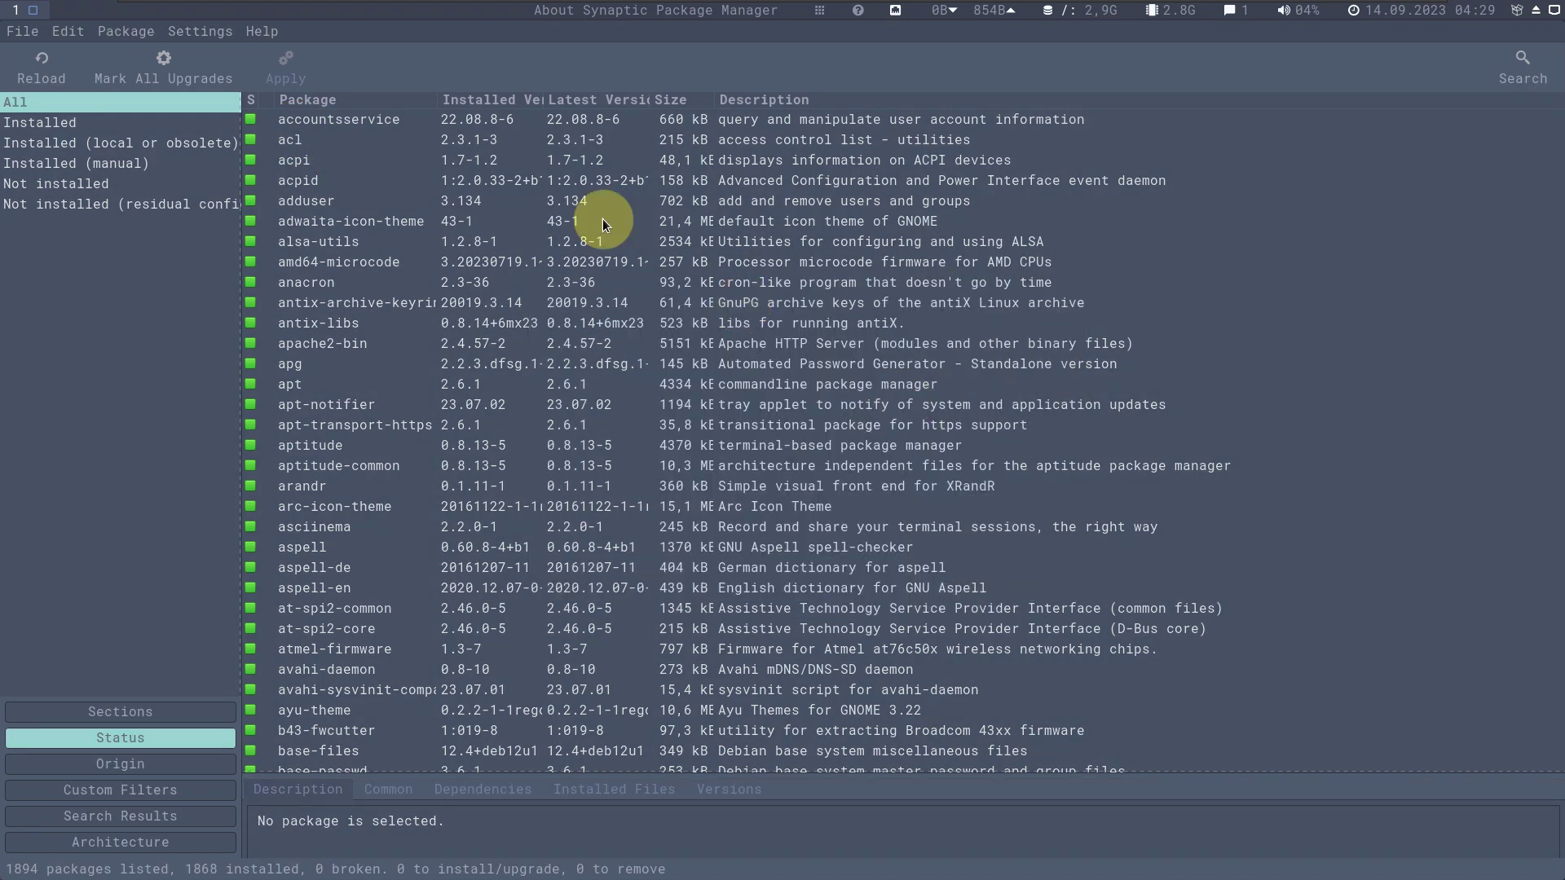
left_click(23, 31)
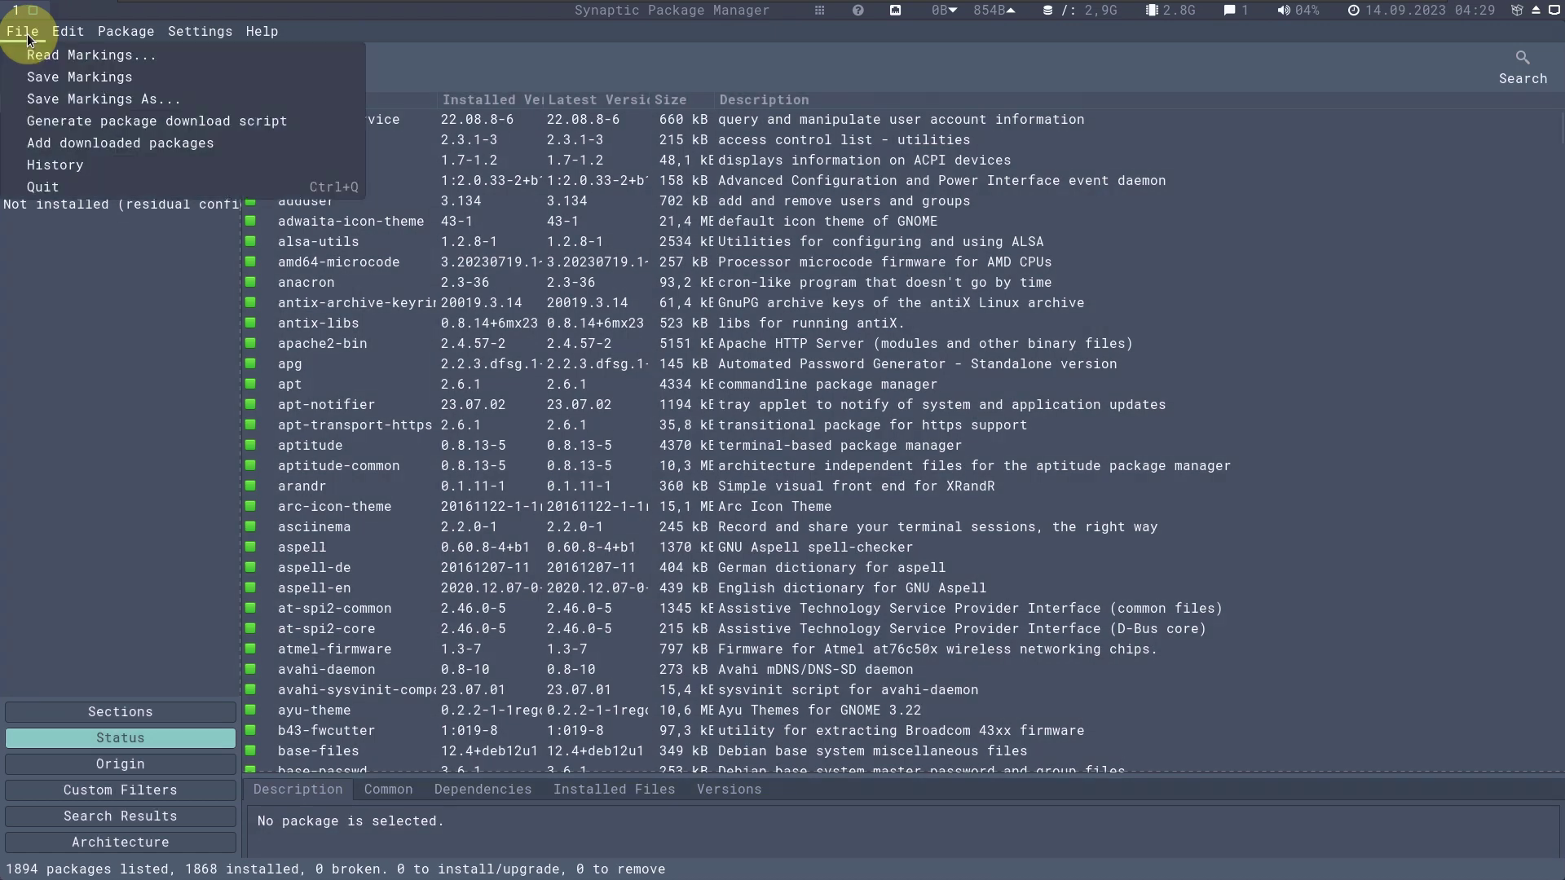
left_click(57, 187)
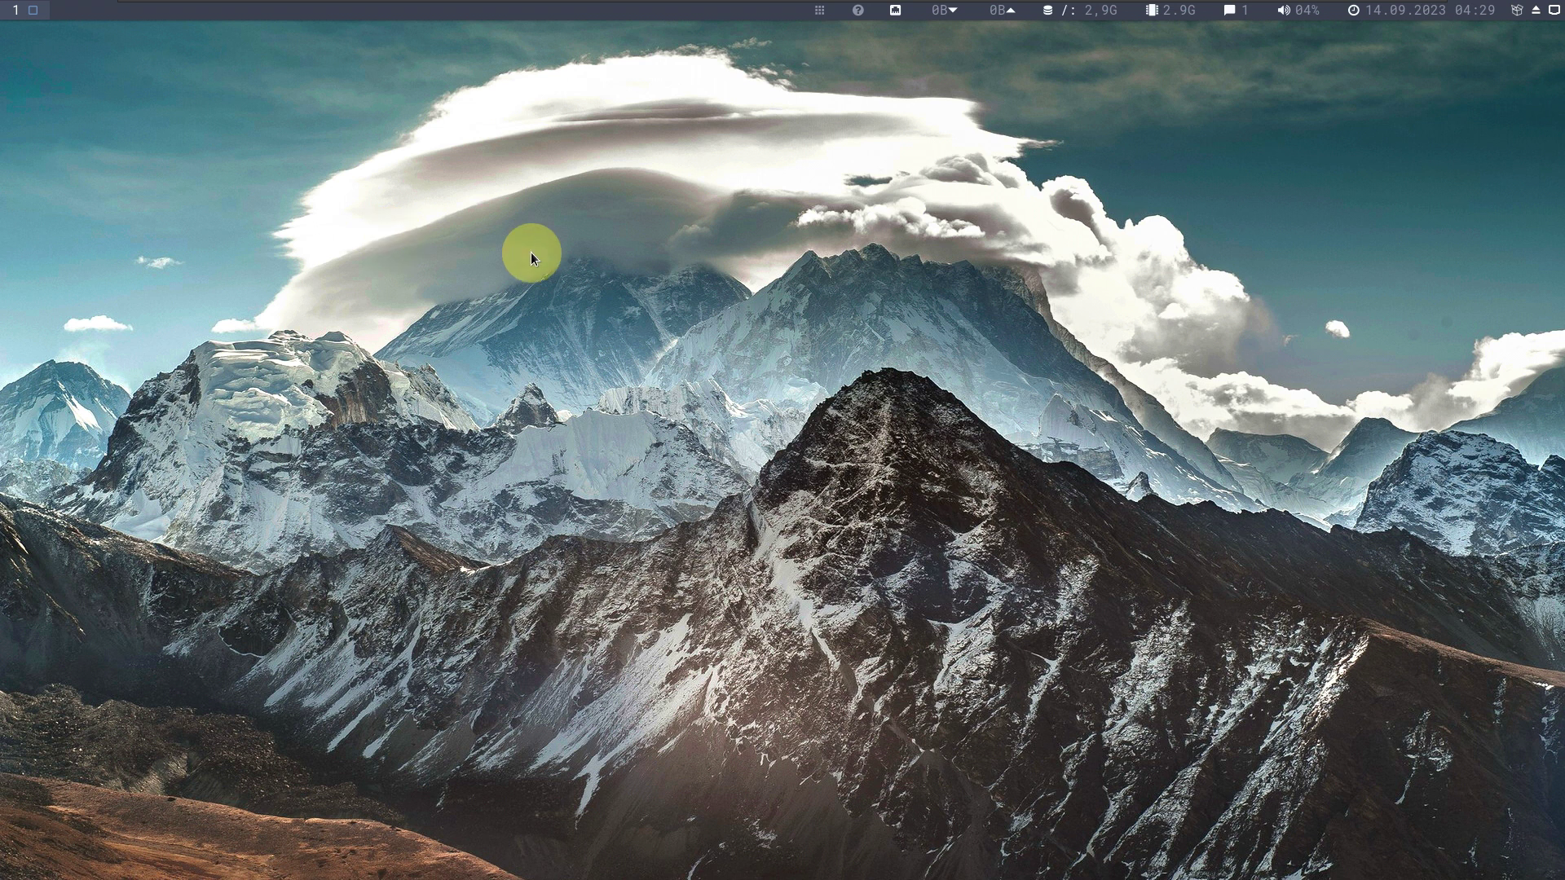
Search the launcher for 'moni' and start System Monitor.
left_click(819, 13)
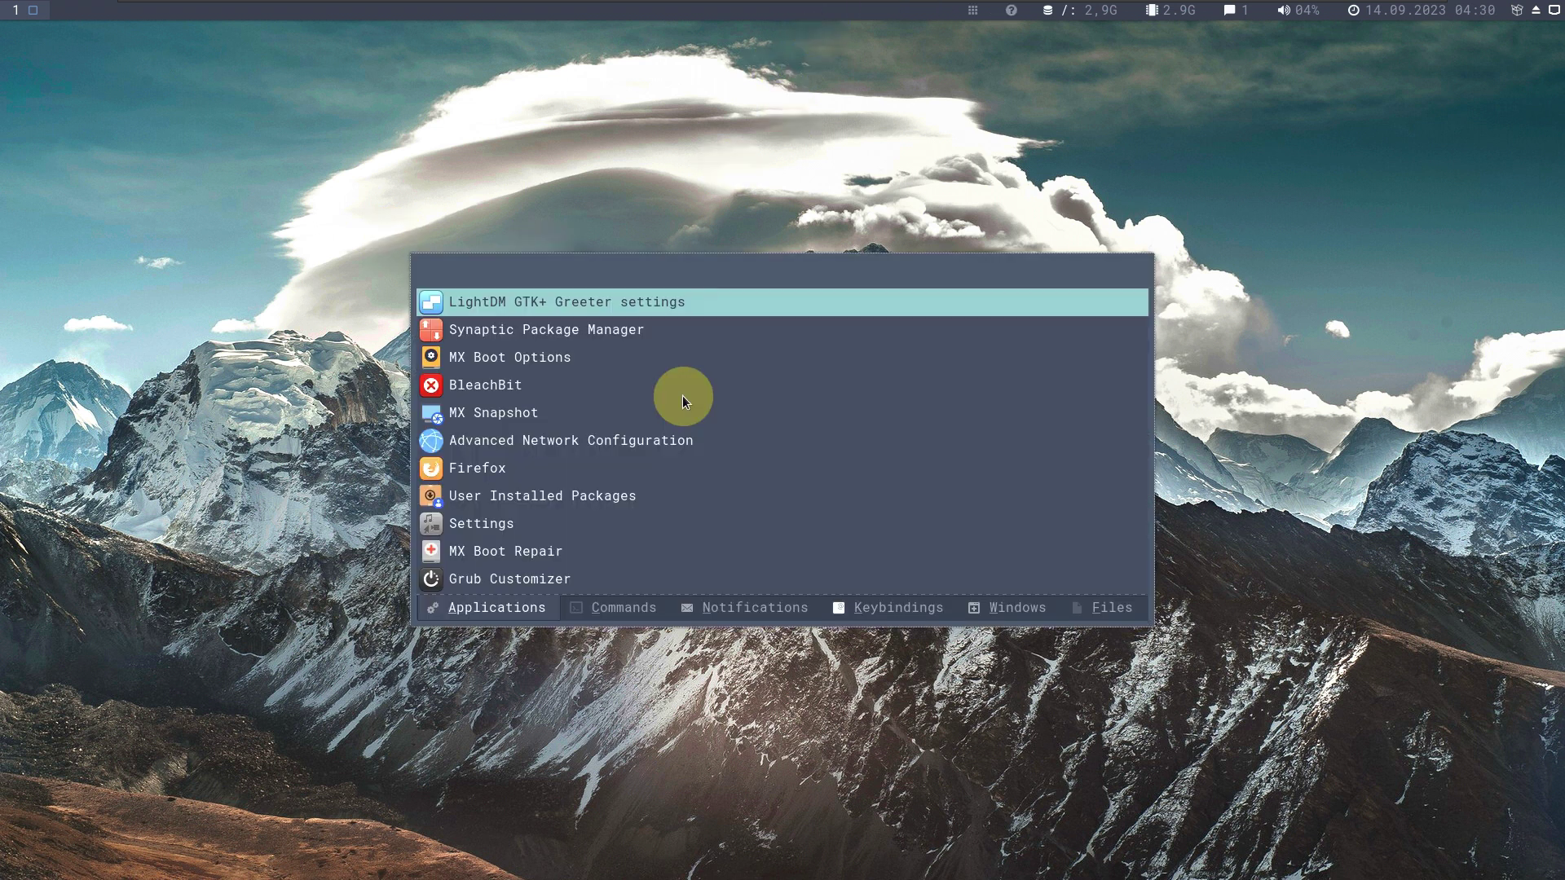
type("moni")
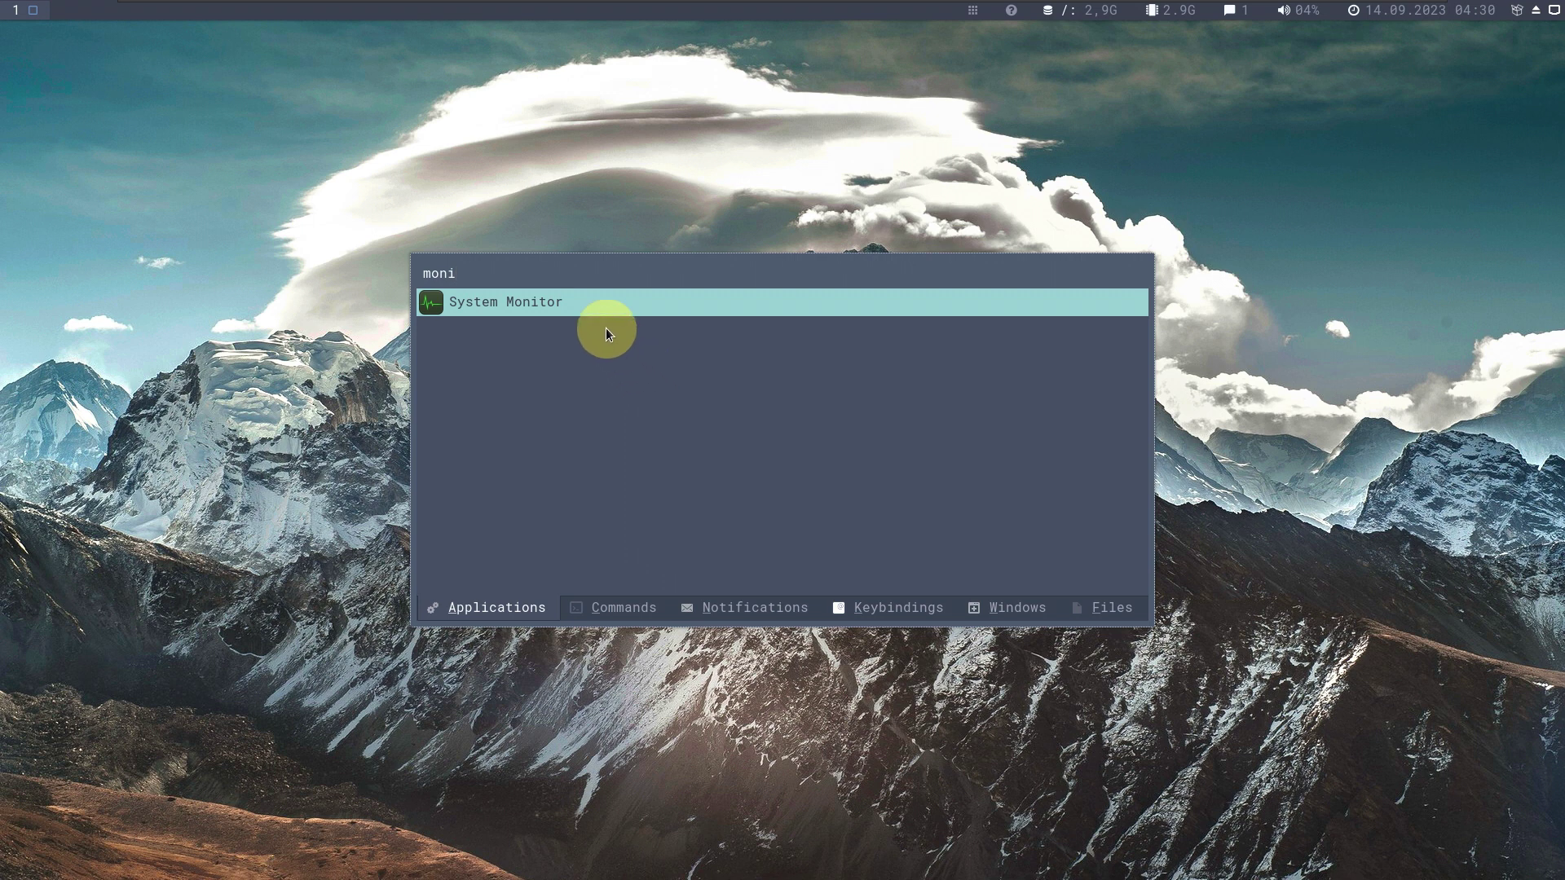
left_click(589, 305)
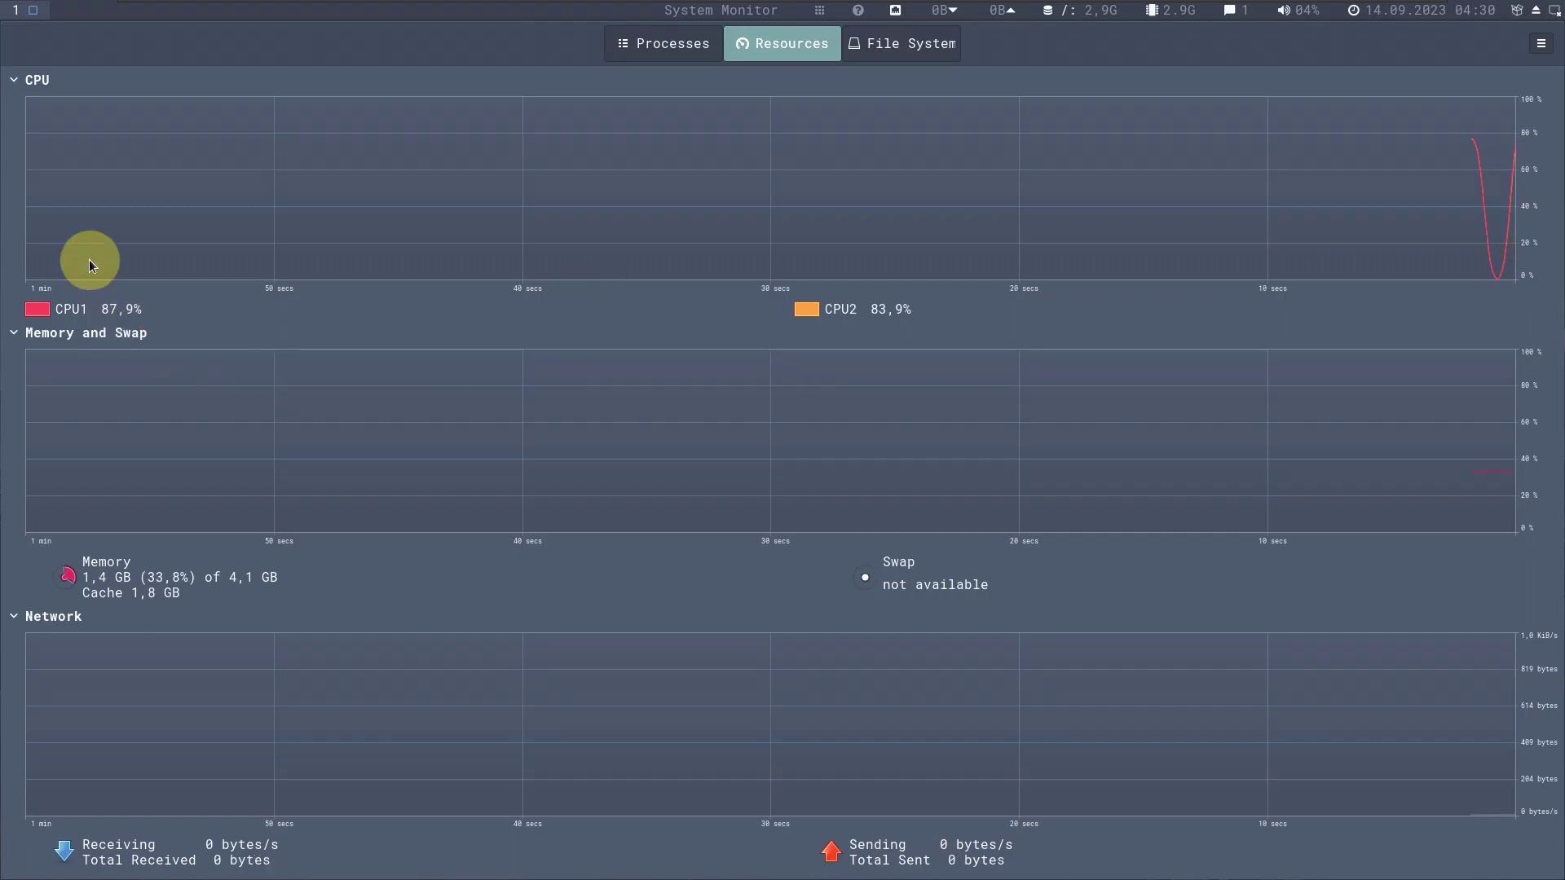
Browse the Processes tab list, then close System Monitor from its window menu.
left_click(663, 47)
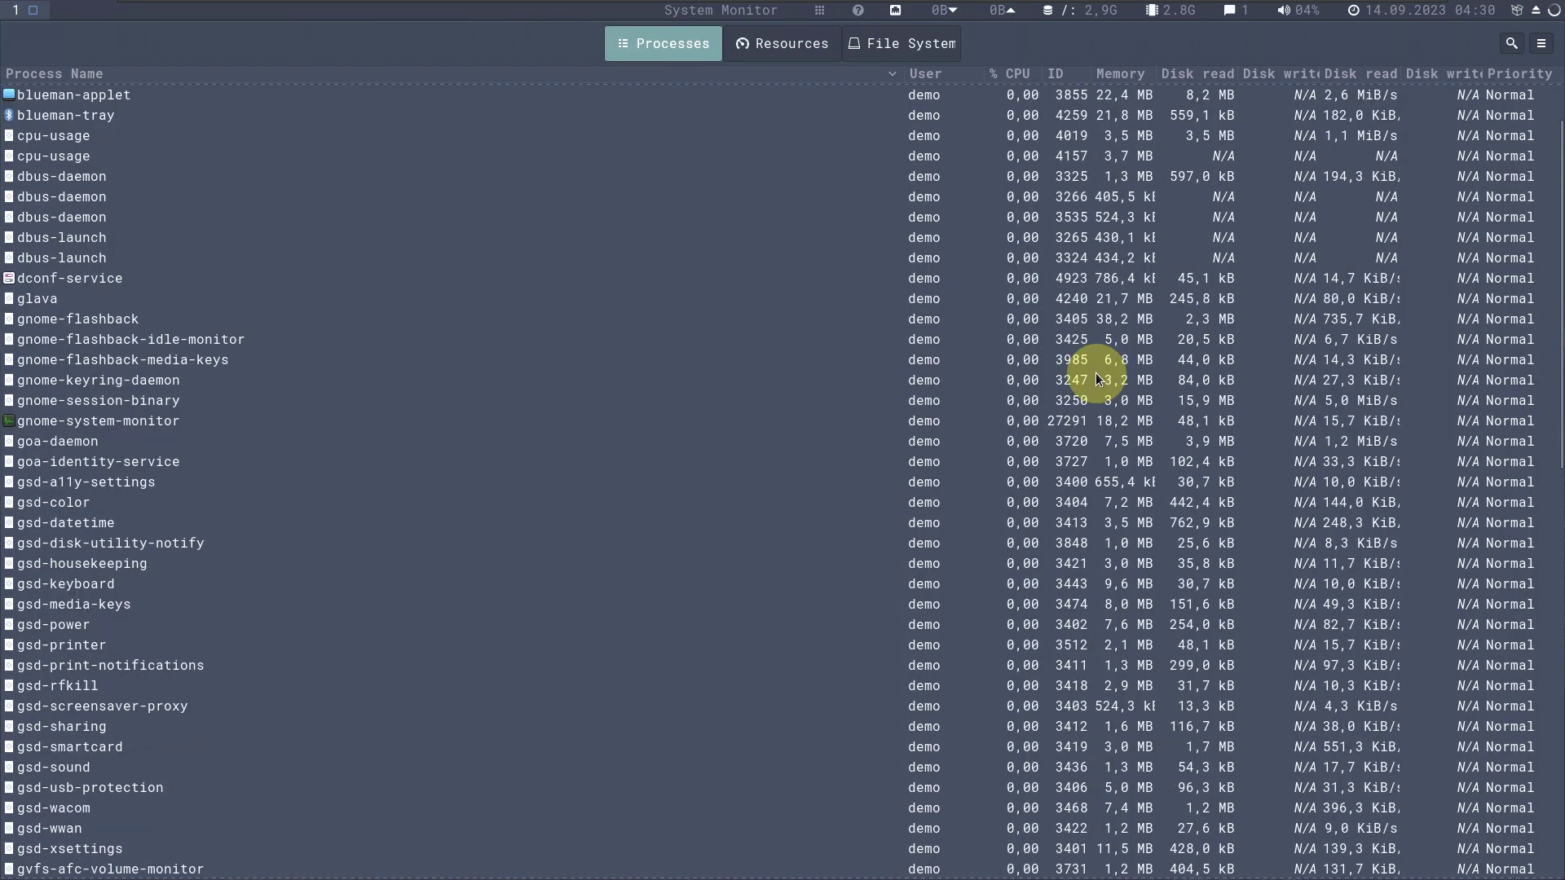
scroll(1097, 377, "up", 2)
scroll(1097, 377, "down", 20)
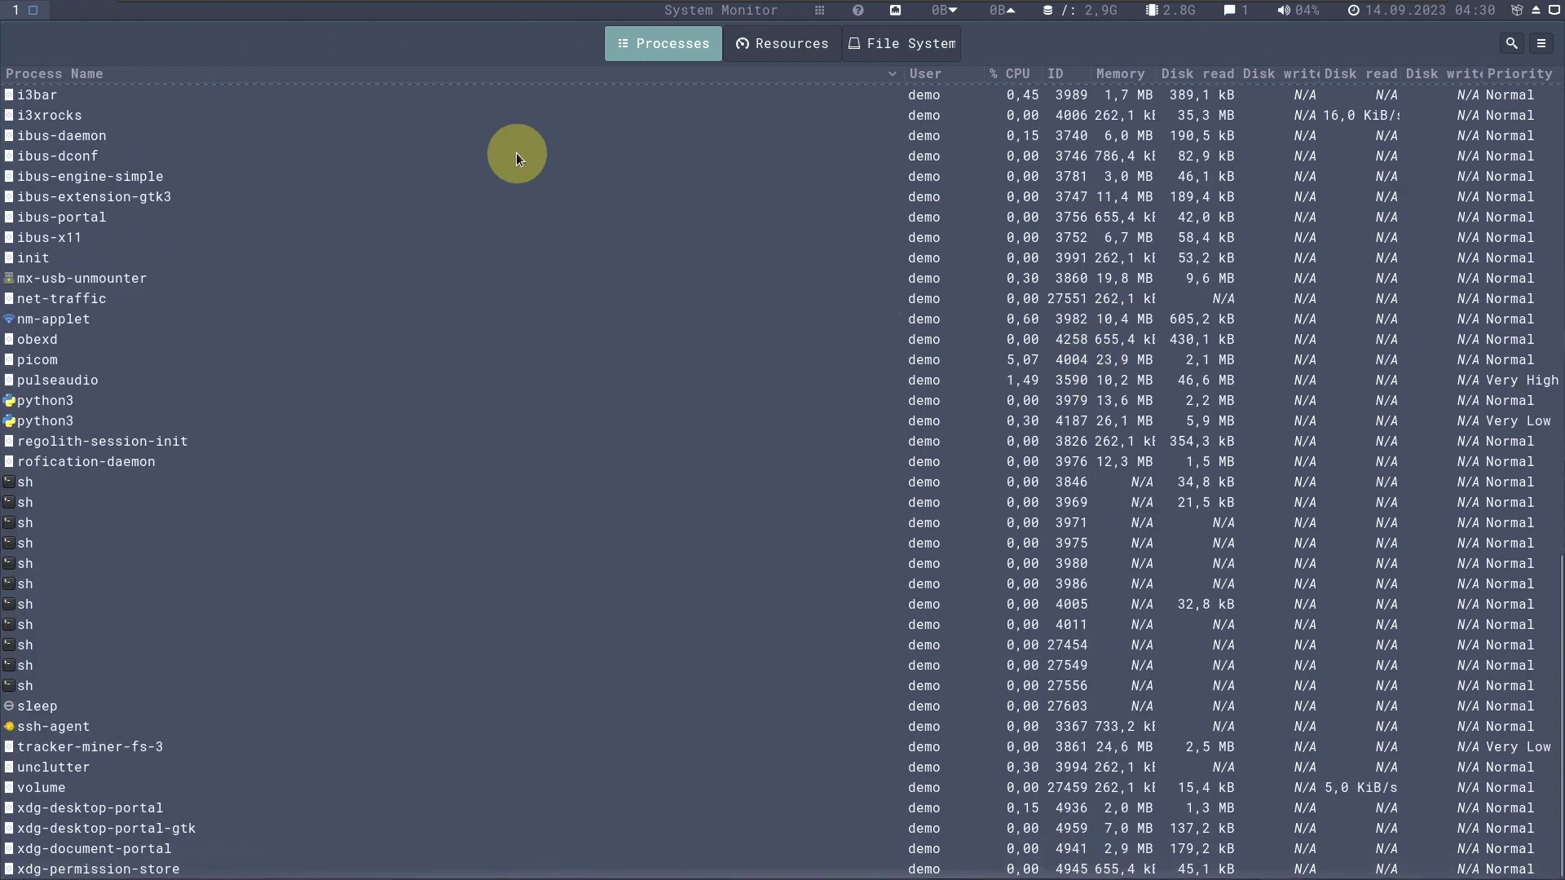
right_click(275, 30)
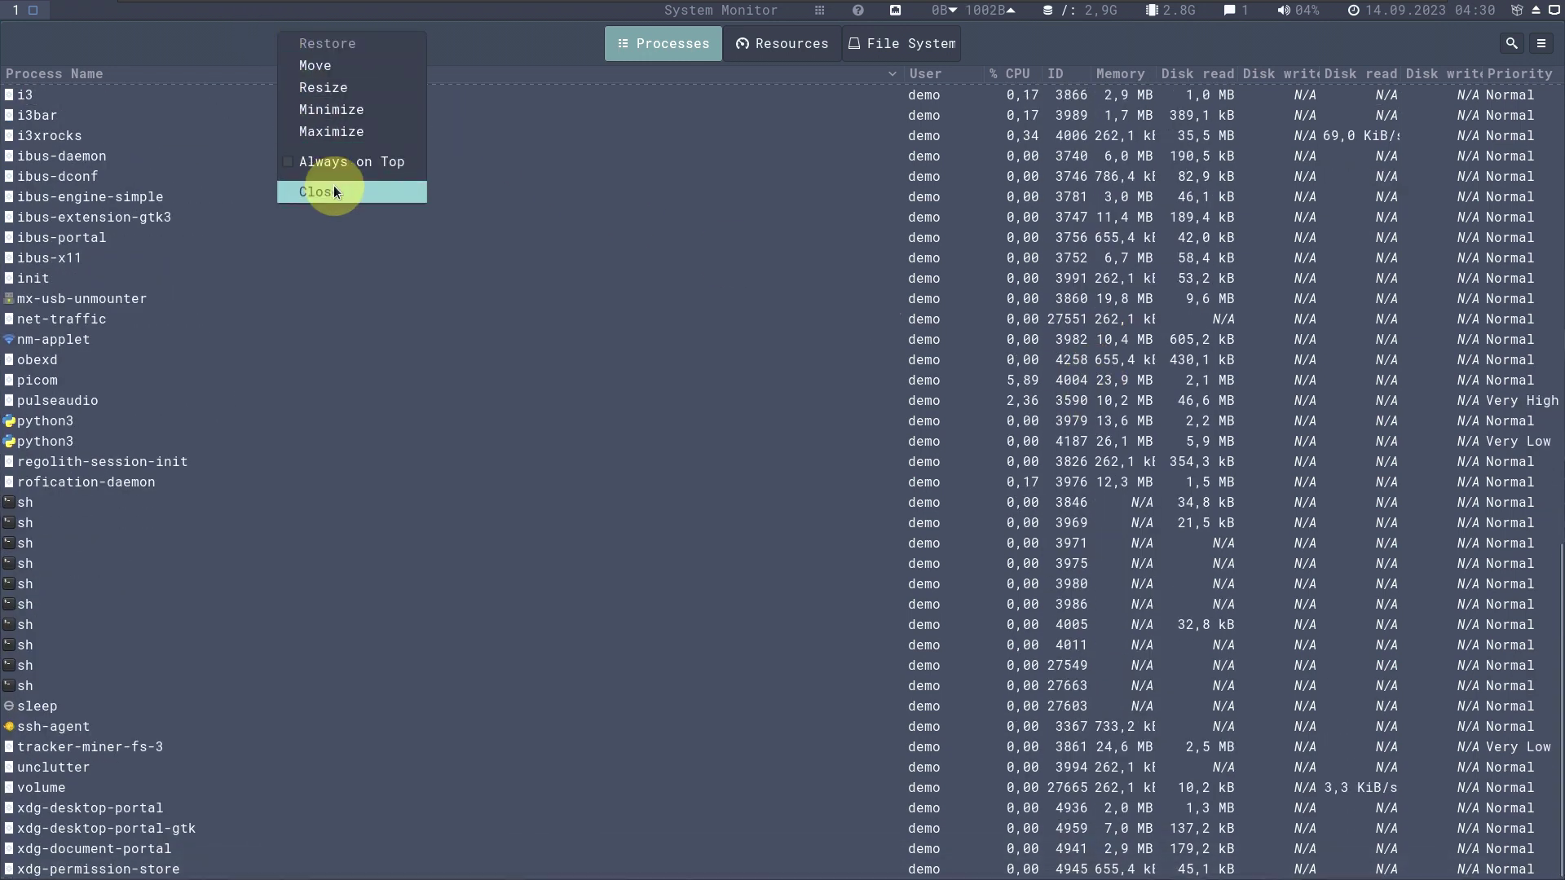
left_click(333, 188)
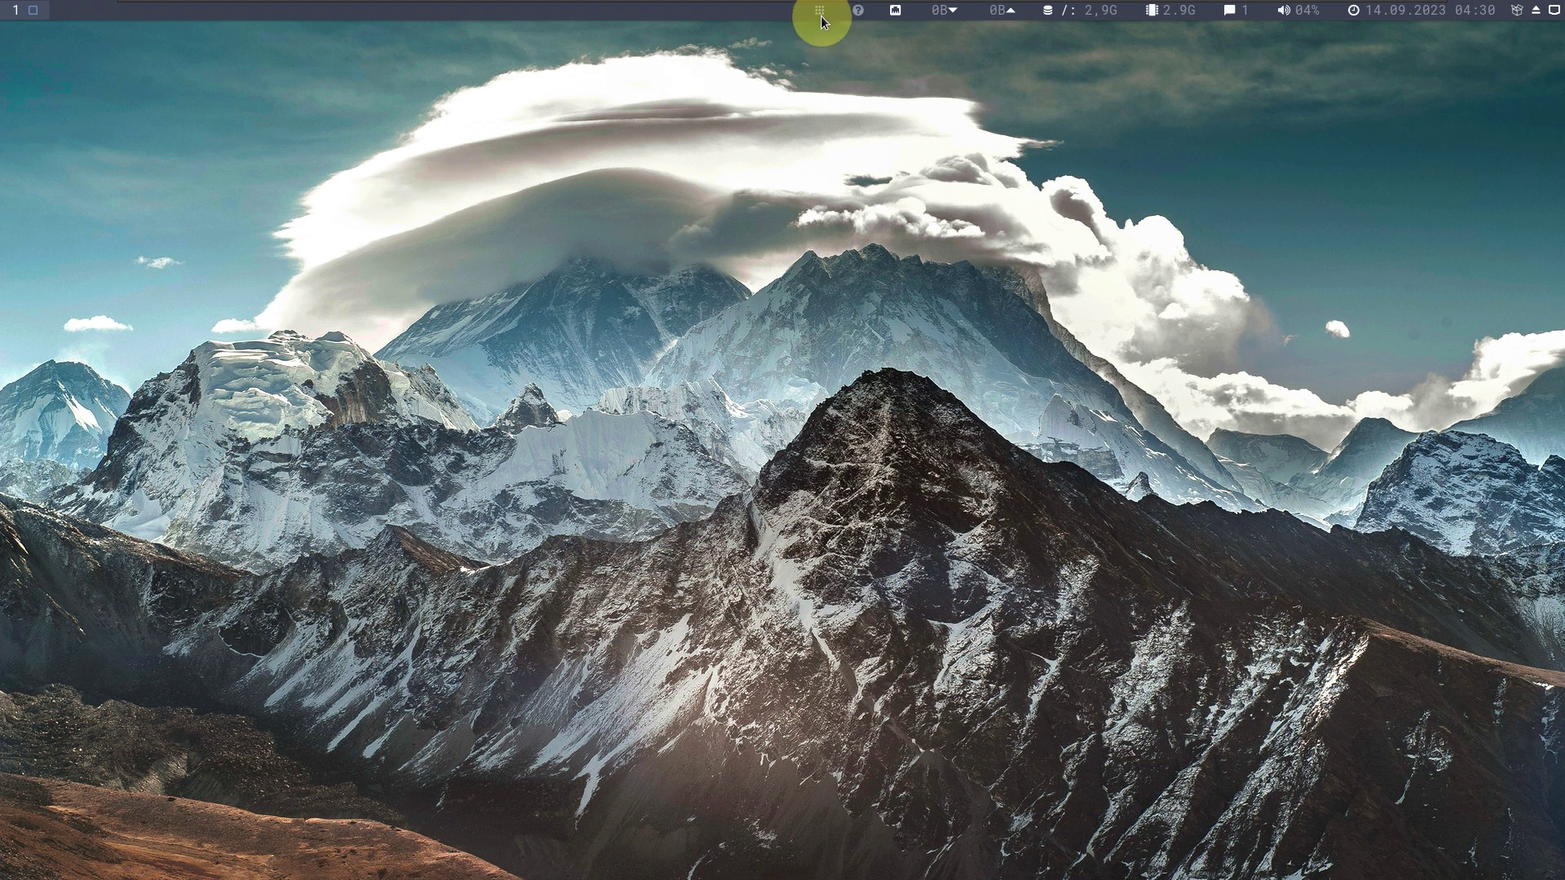
Try launcher searches 'powe' and 'shu', clear them, and launch Settings from the Applications list.
left_click(820, 17)
type("po")
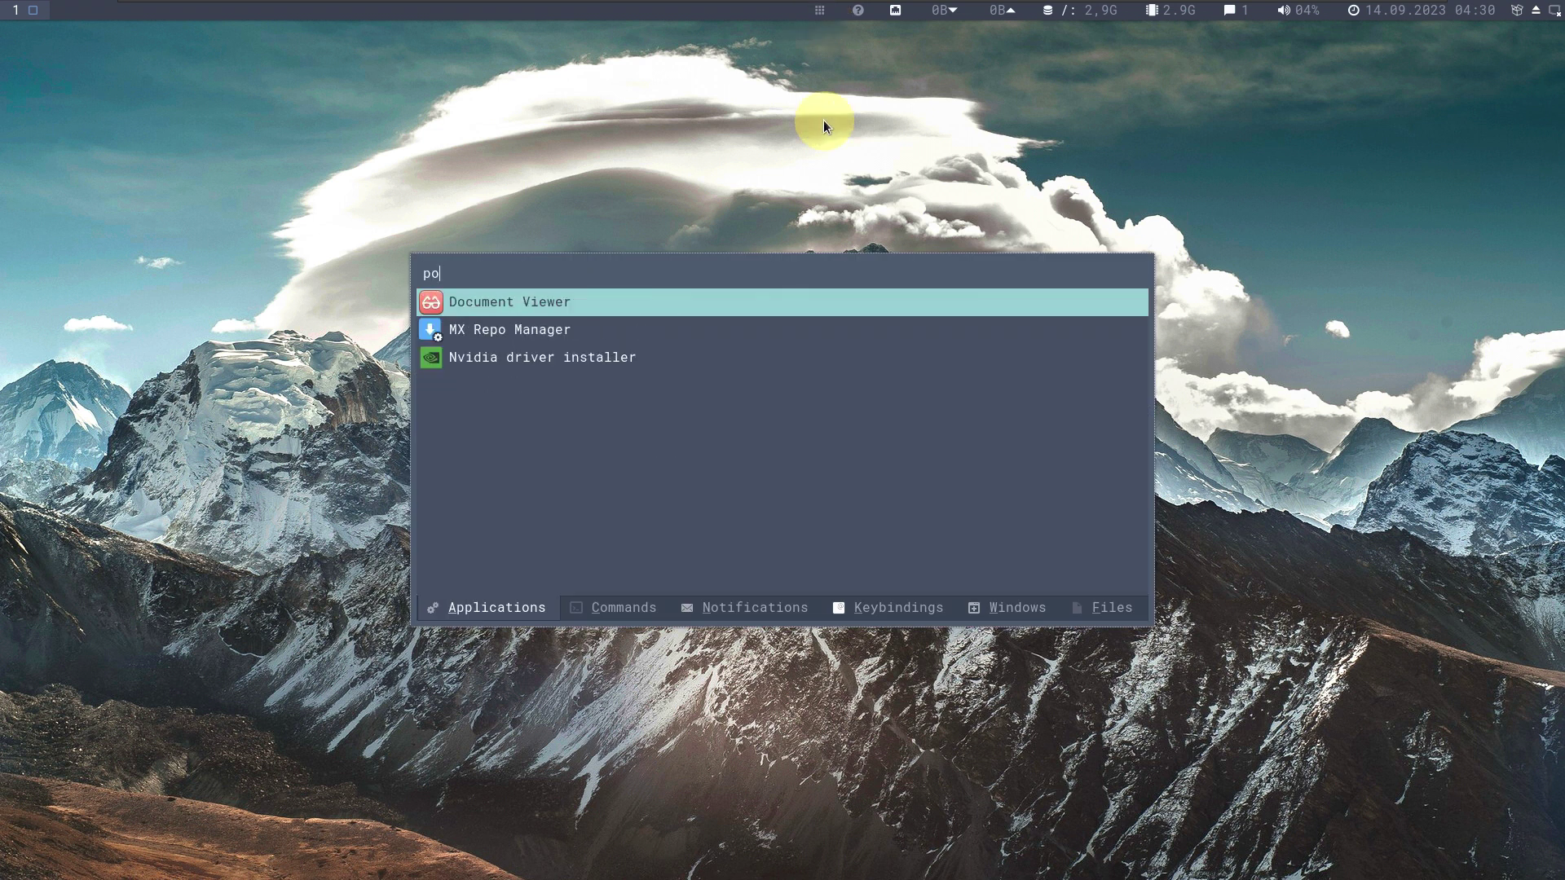
type("we")
key("BackSpace")
key("BackSpace")
key("BackSpace")
key("BackSpace")
type("s")
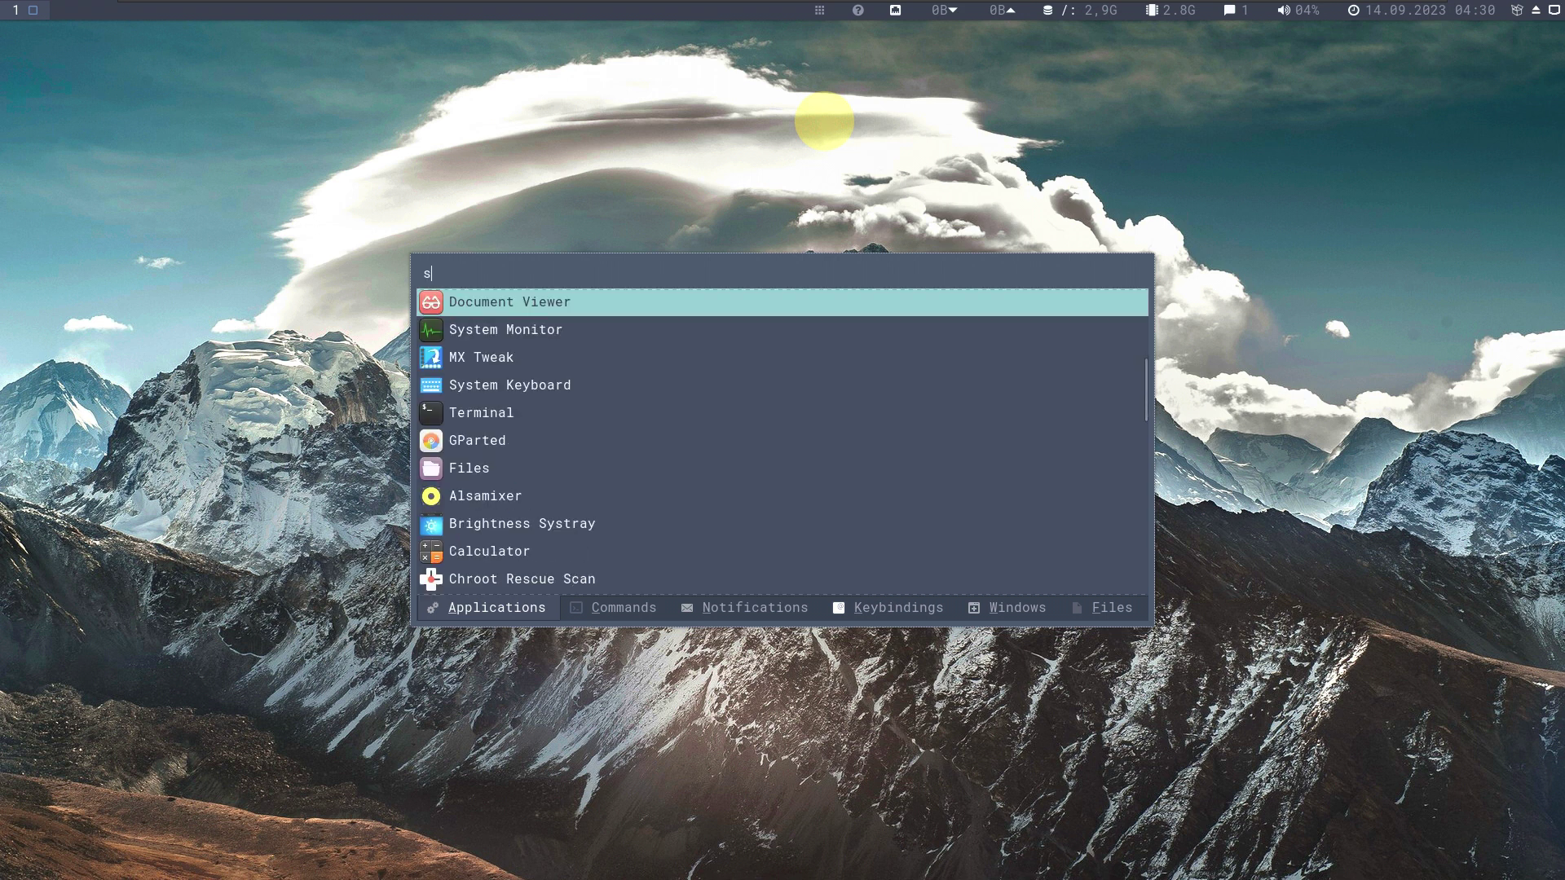
type("hu")
key("BackSpace")
key("BackSpace")
key("BackSpace")
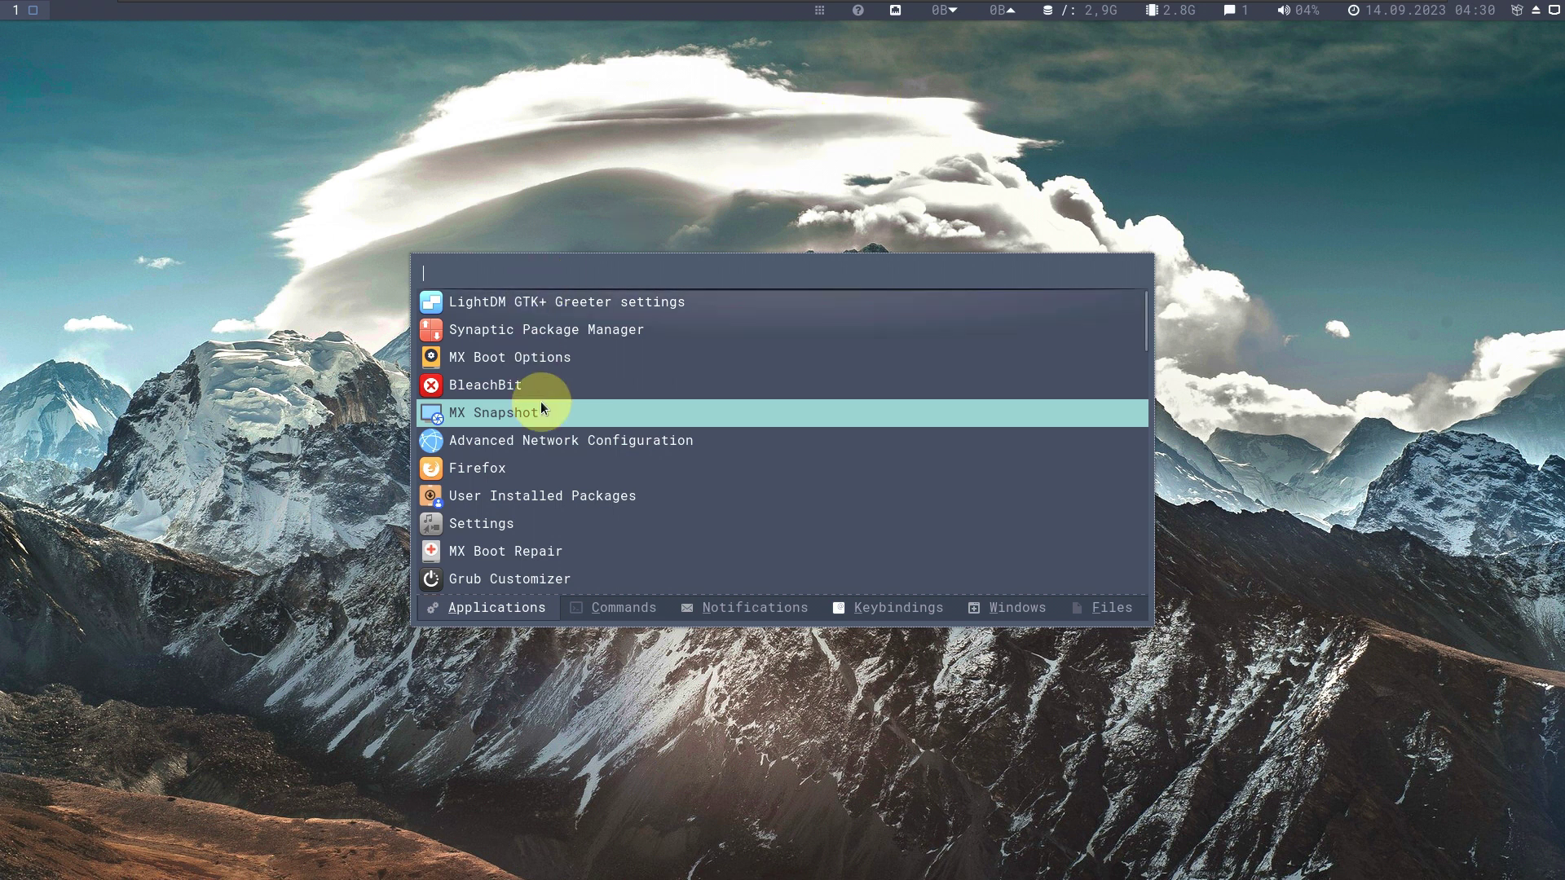
scroll(540, 401, "down", 3)
scroll(542, 407, "down", 1)
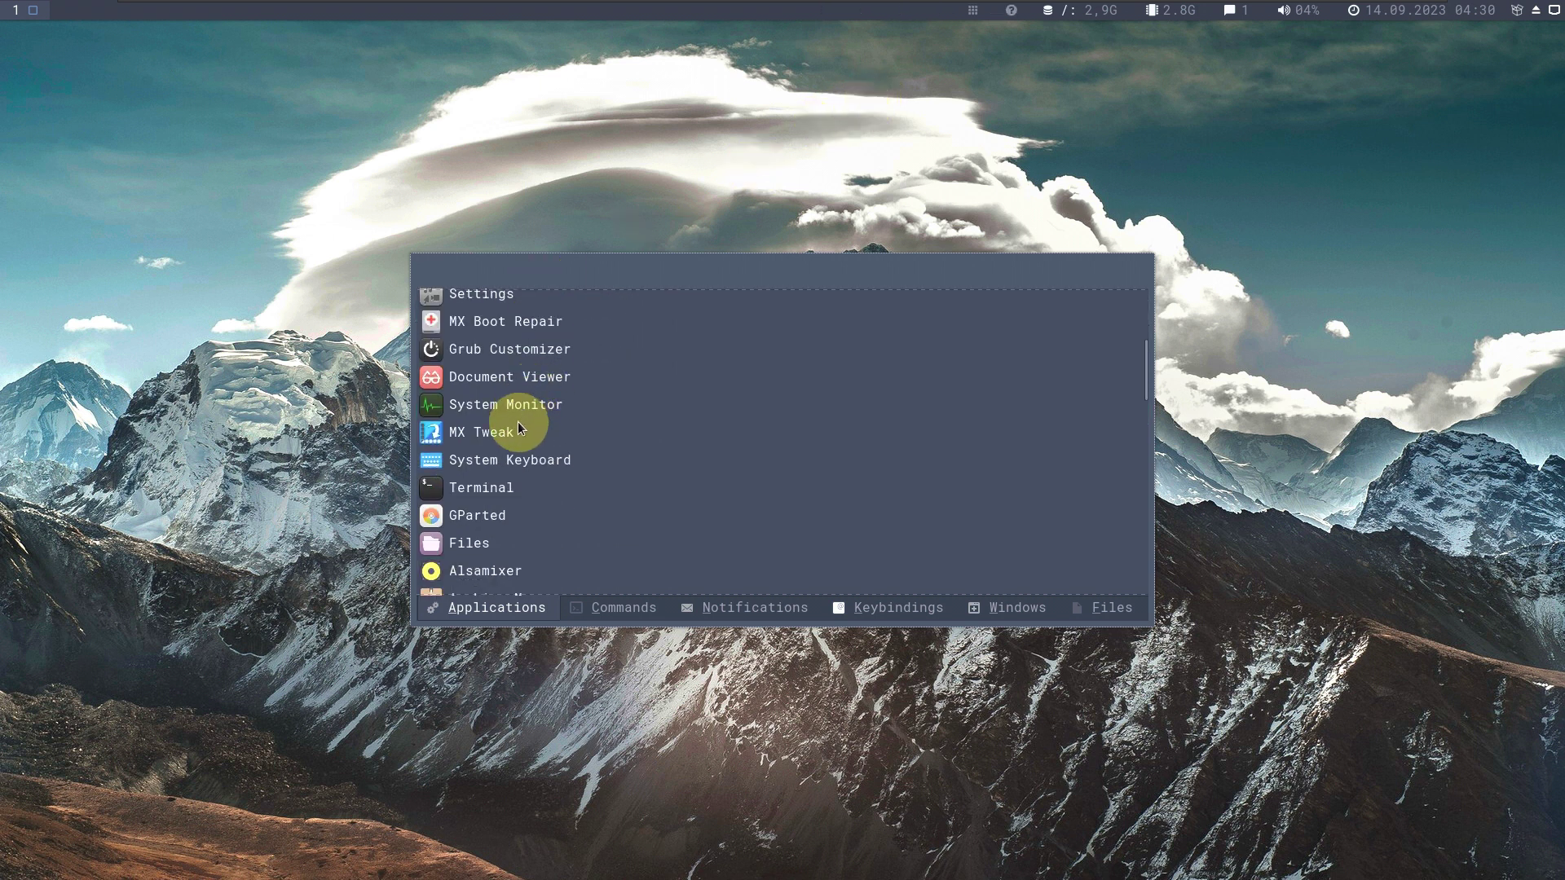
left_click(484, 298)
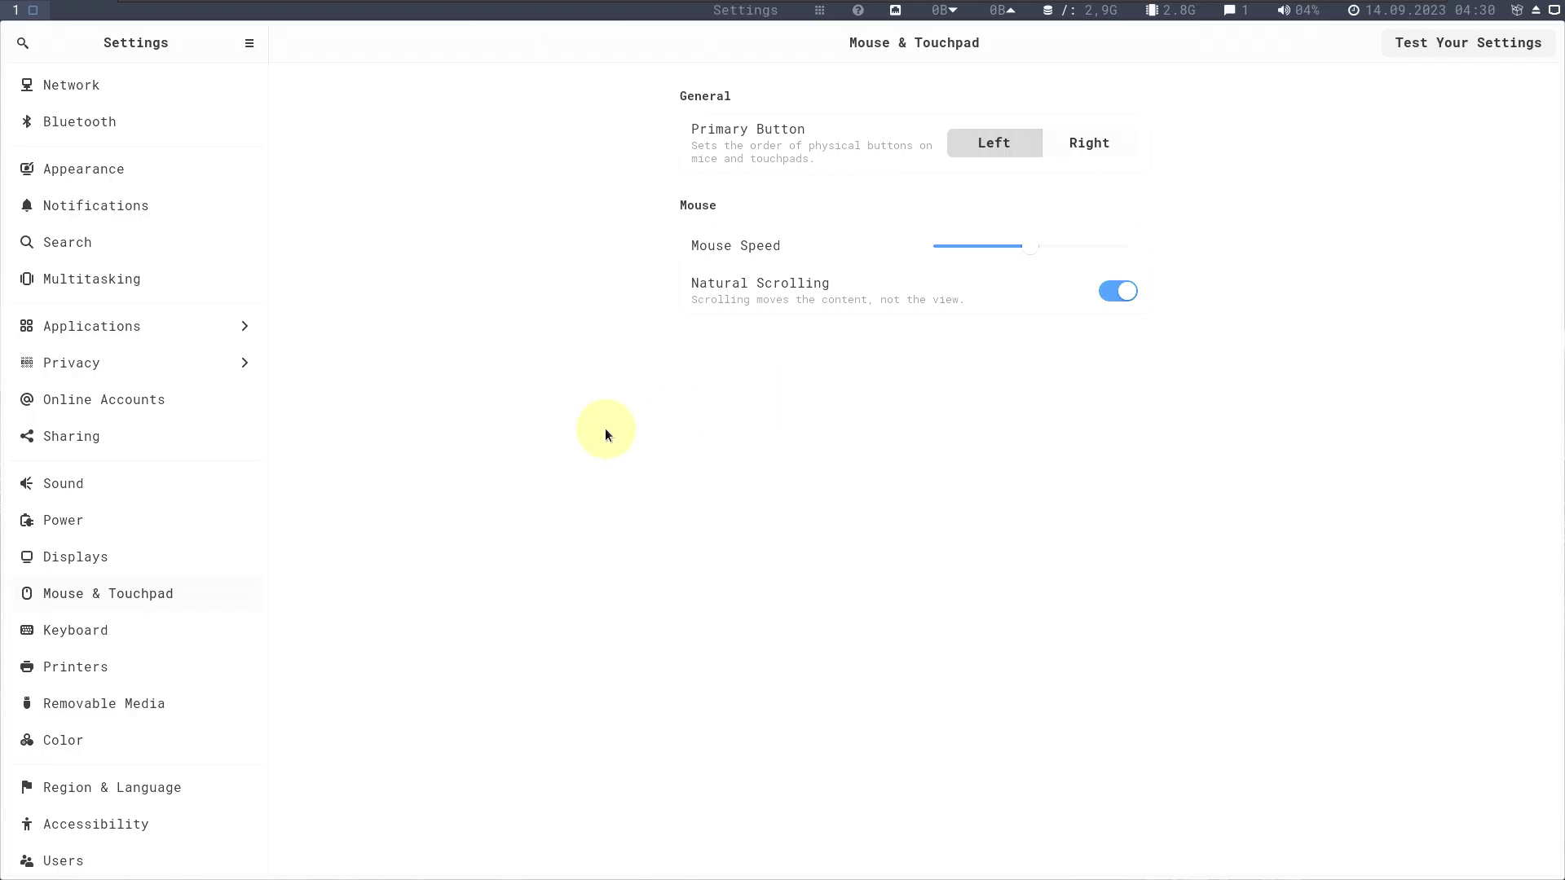
Open the Power page and check the Screen Blank choices, leaving it at 15 minutes.
left_click(171, 520)
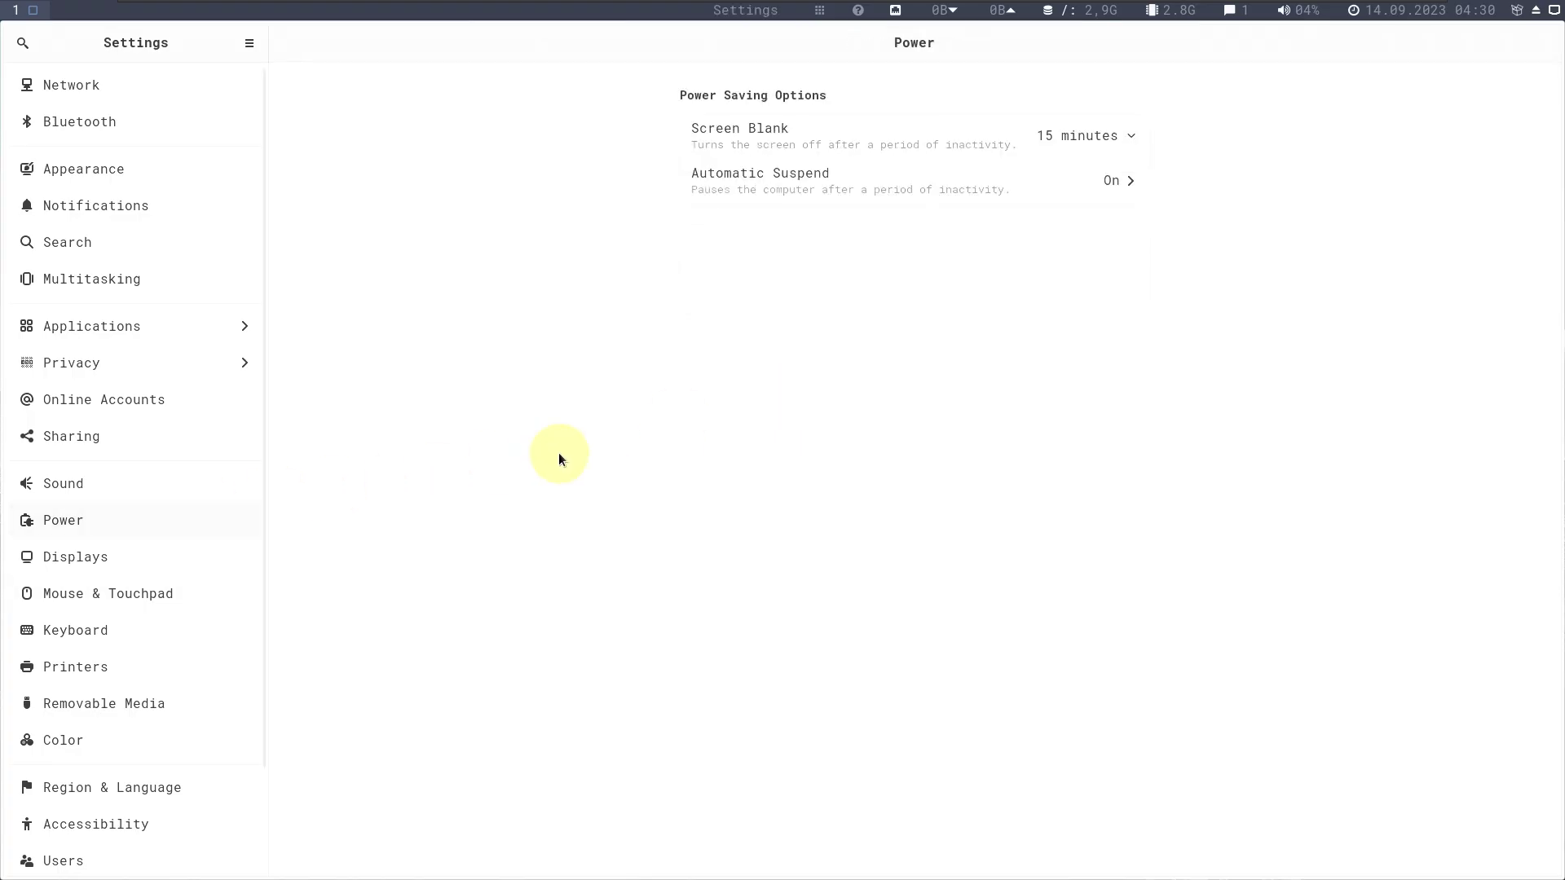
left_click(1127, 129)
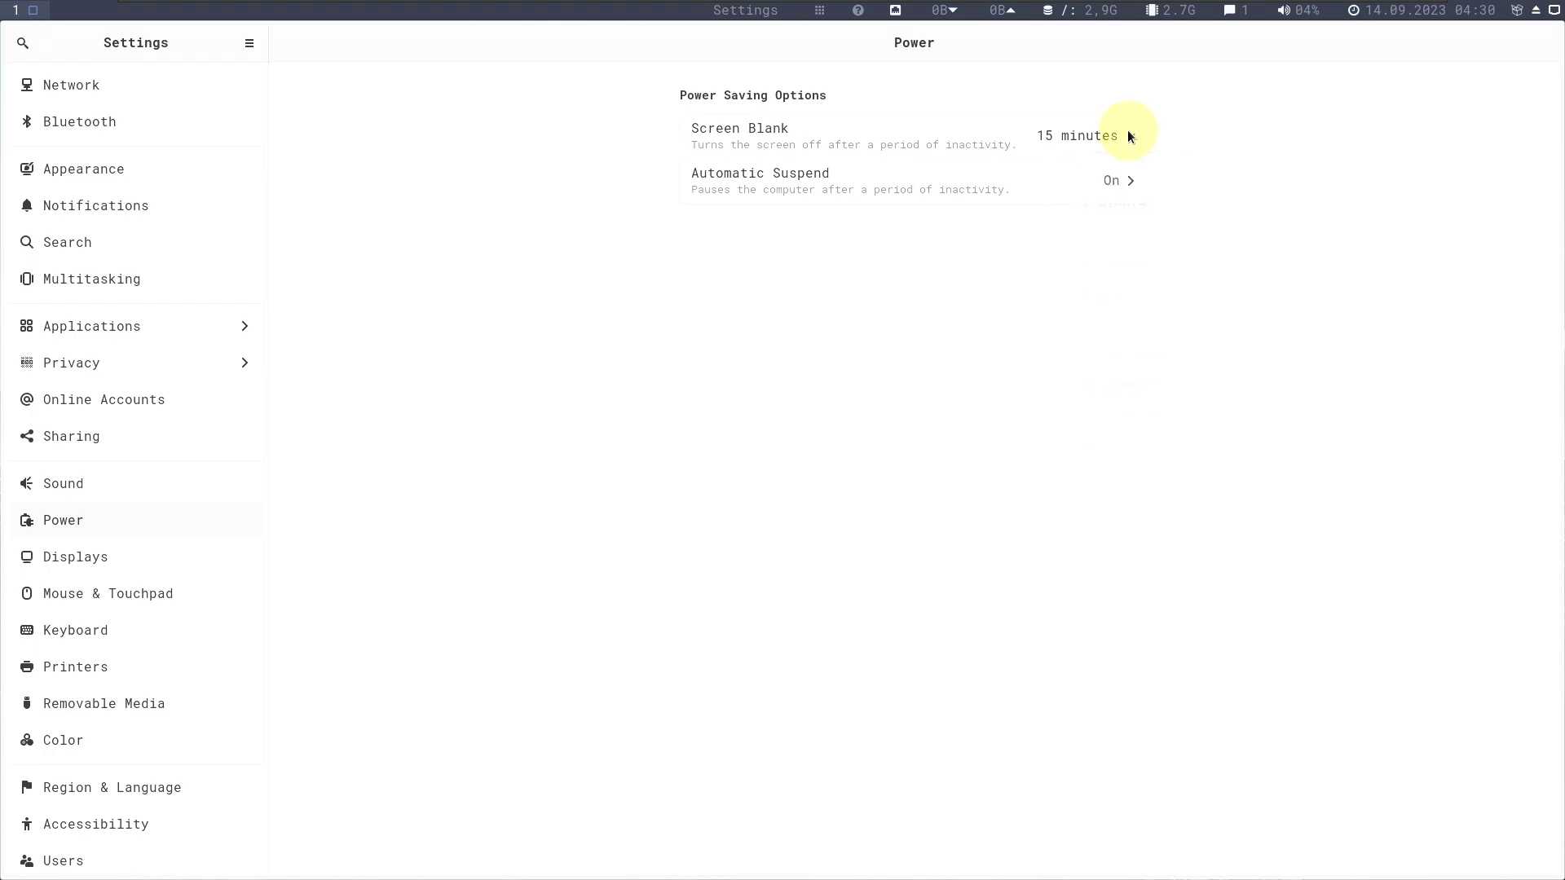
left_click(1474, 241)
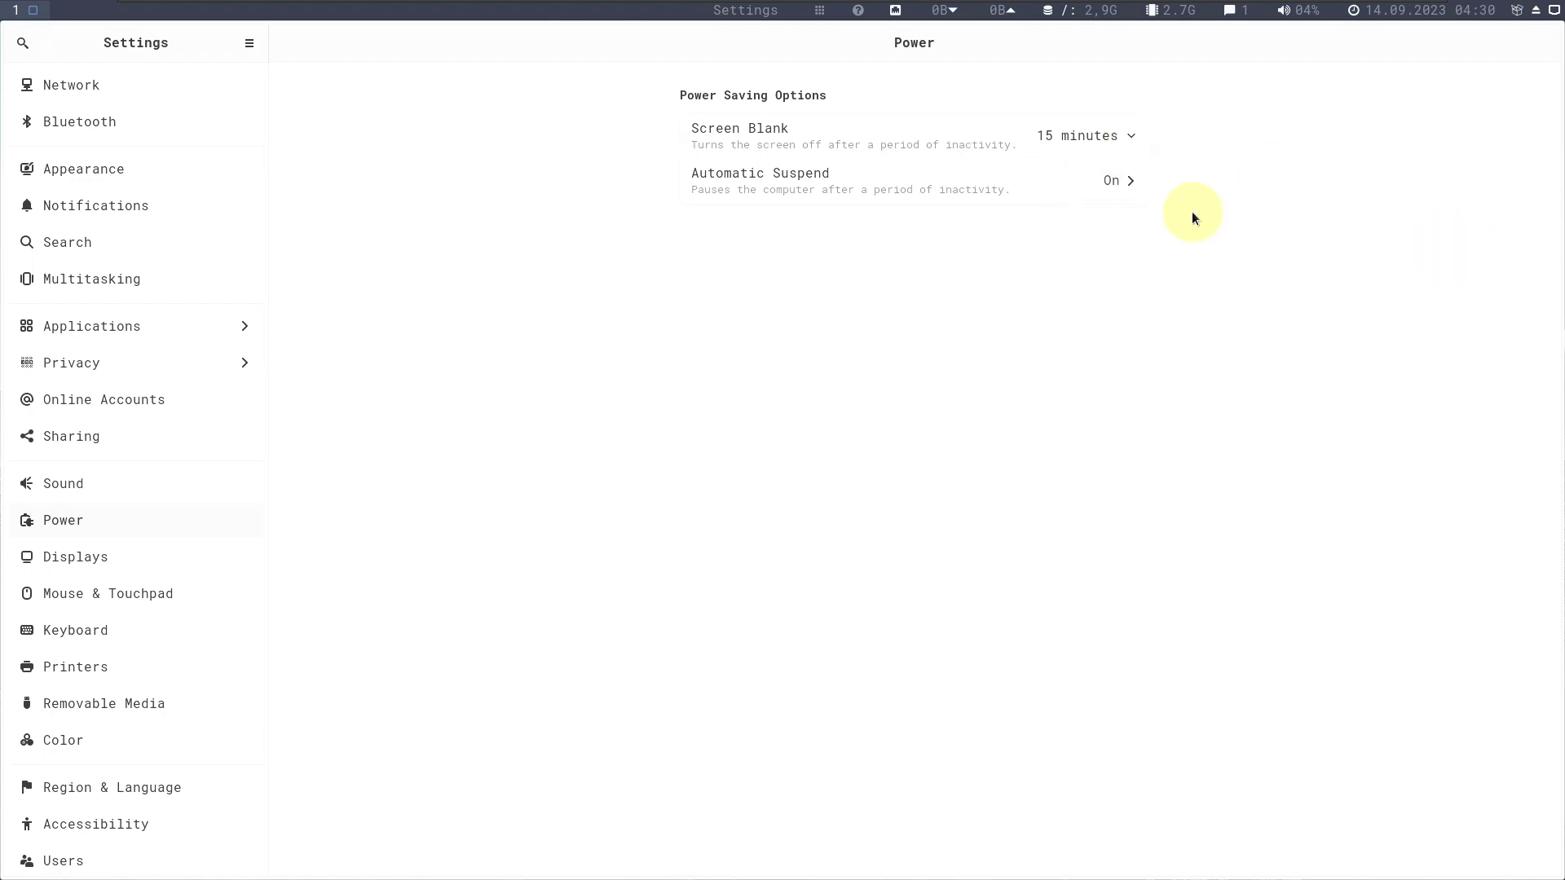
Review the Automatic Suspend delay options, keeping the 20-minute delay, then go to About.
left_click(1128, 184)
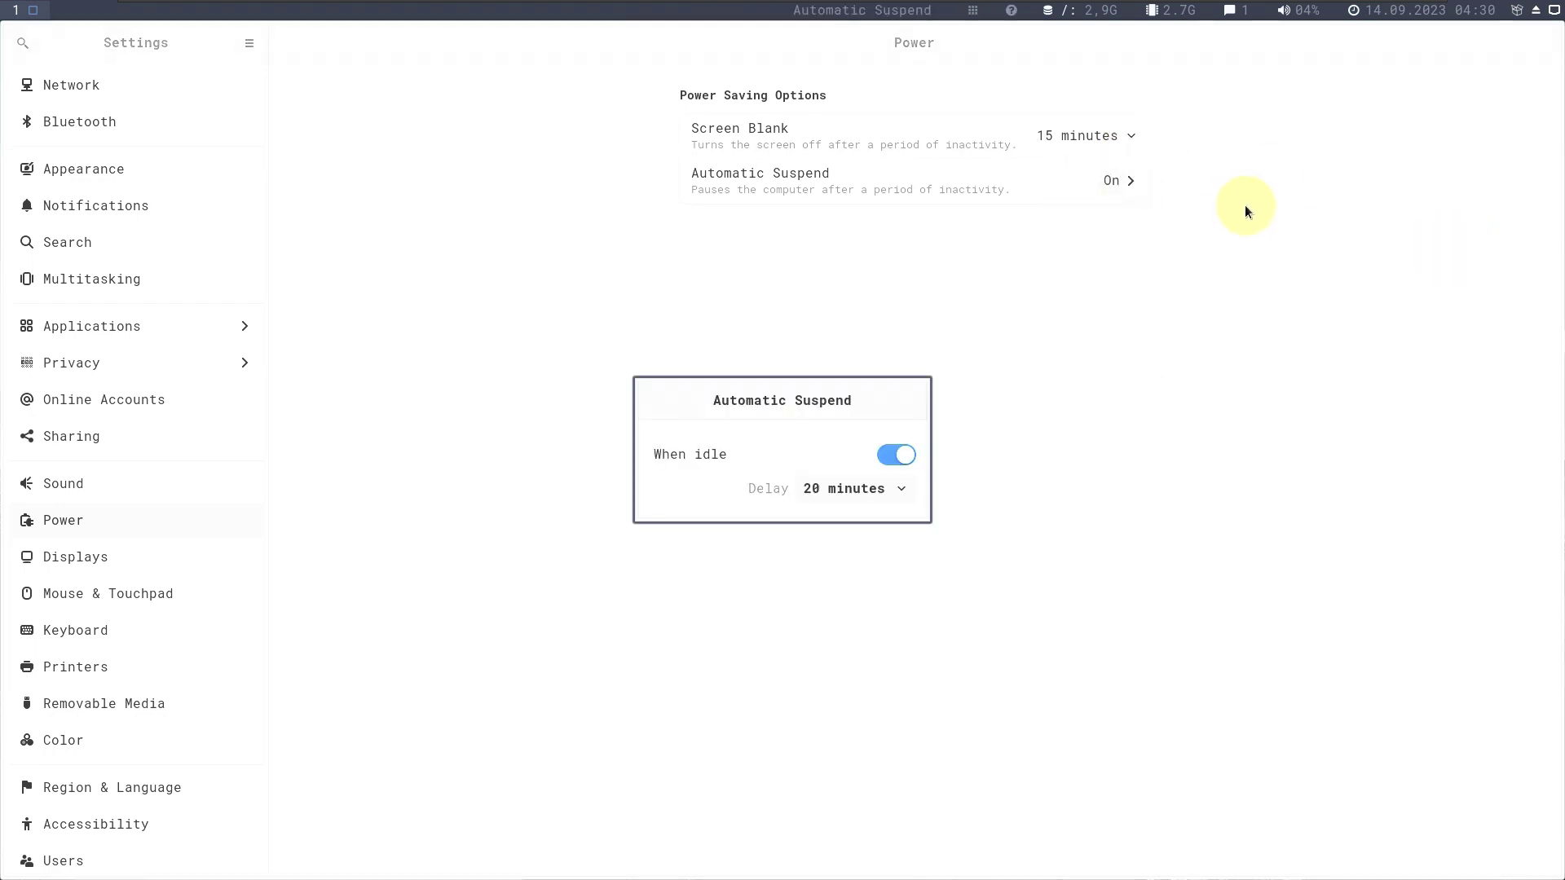
left_click(857, 492)
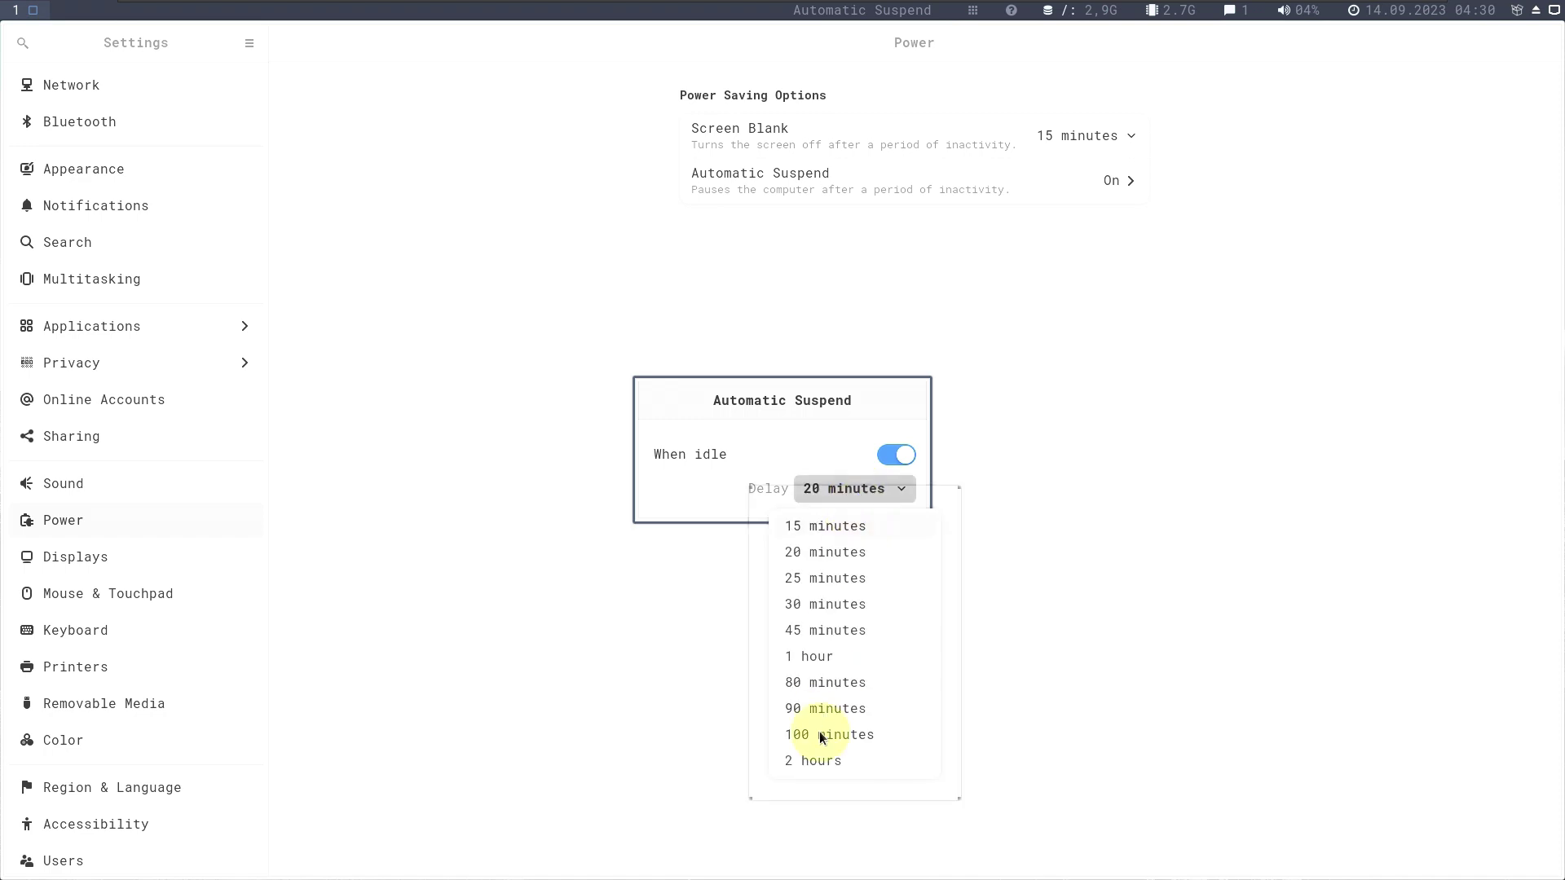
left_click(1024, 445)
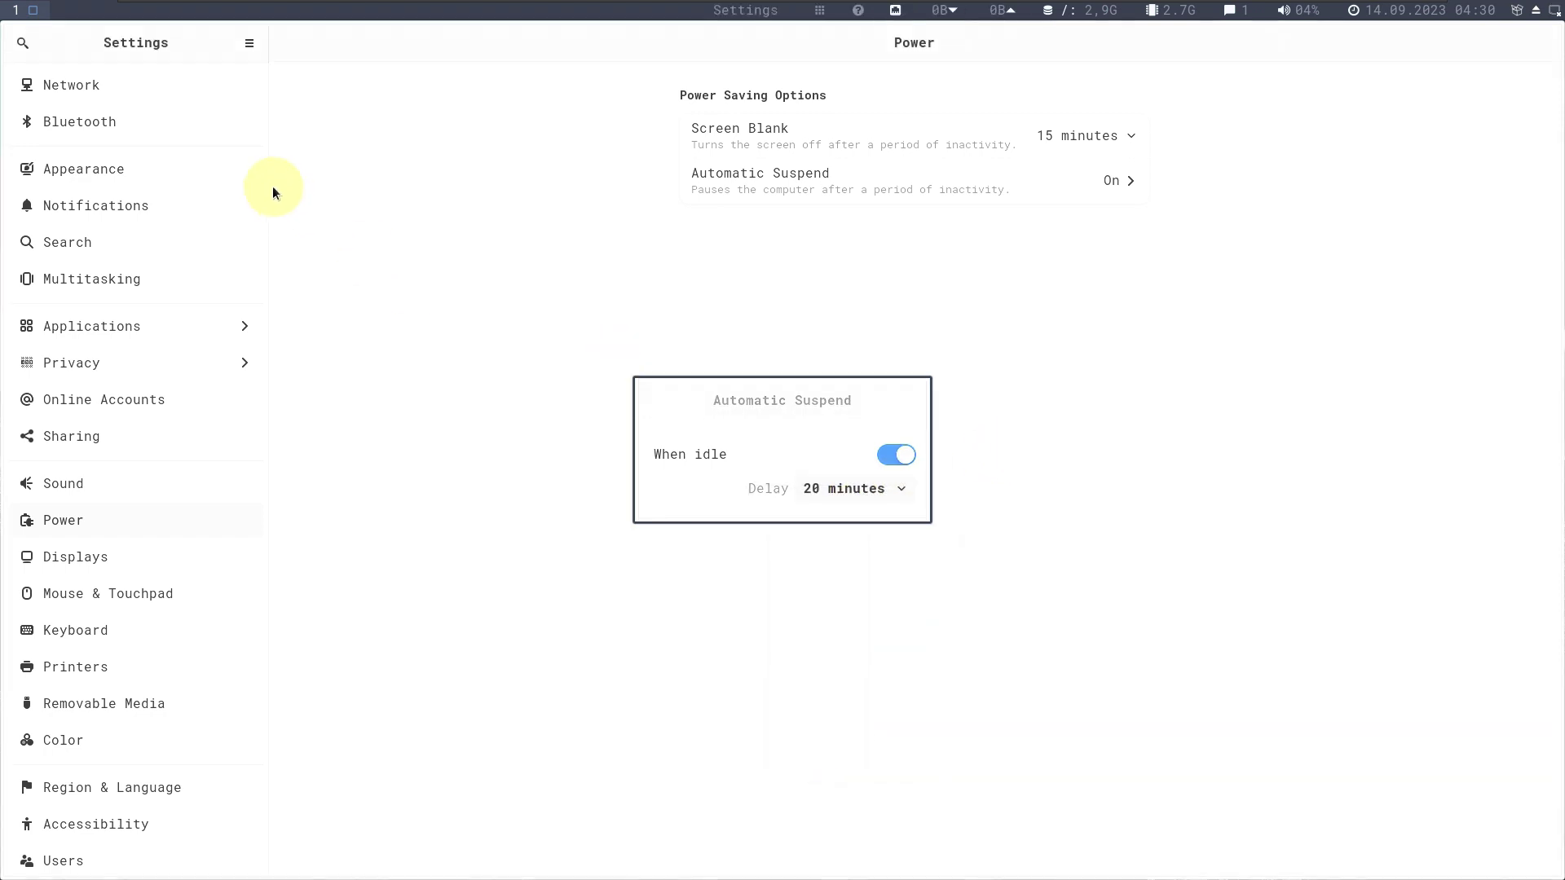
left_click(828, 485)
left_click(1005, 430)
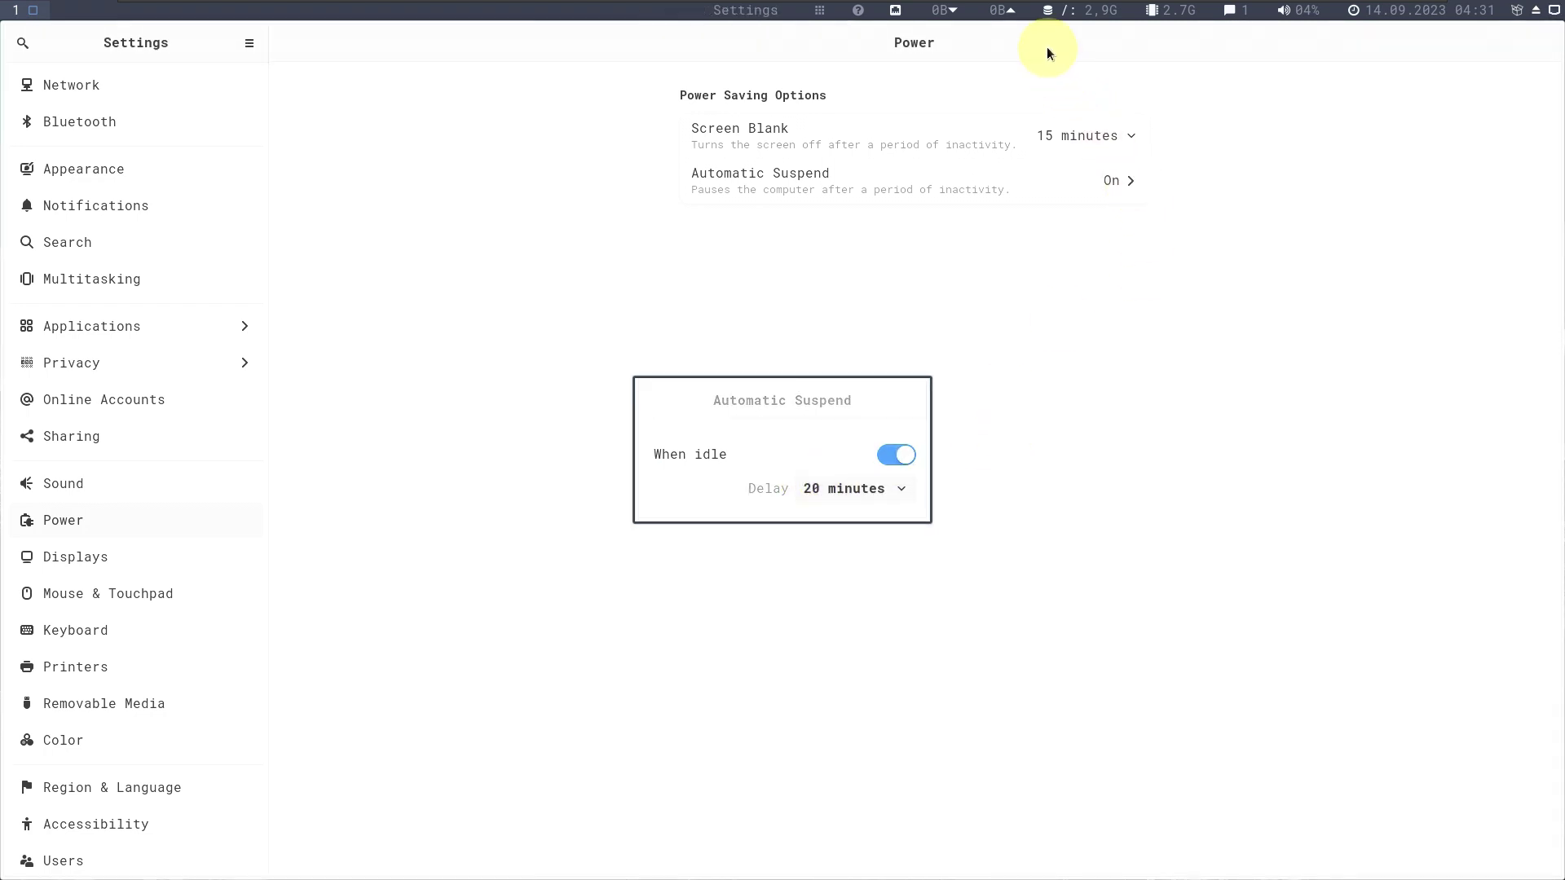
key("Escape")
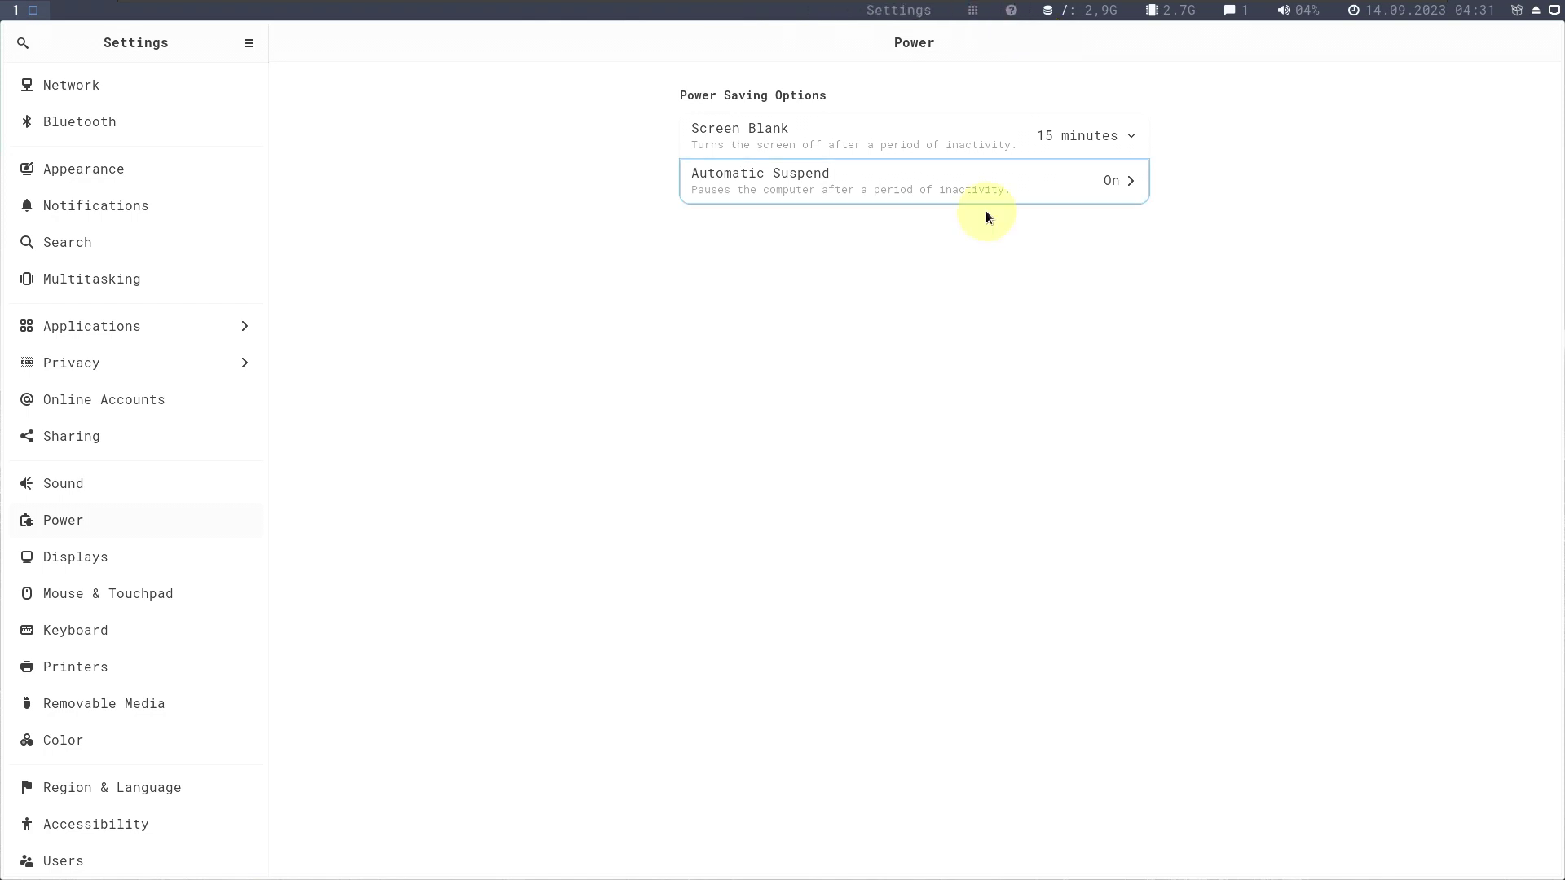
scroll(155, 693, "down", 3)
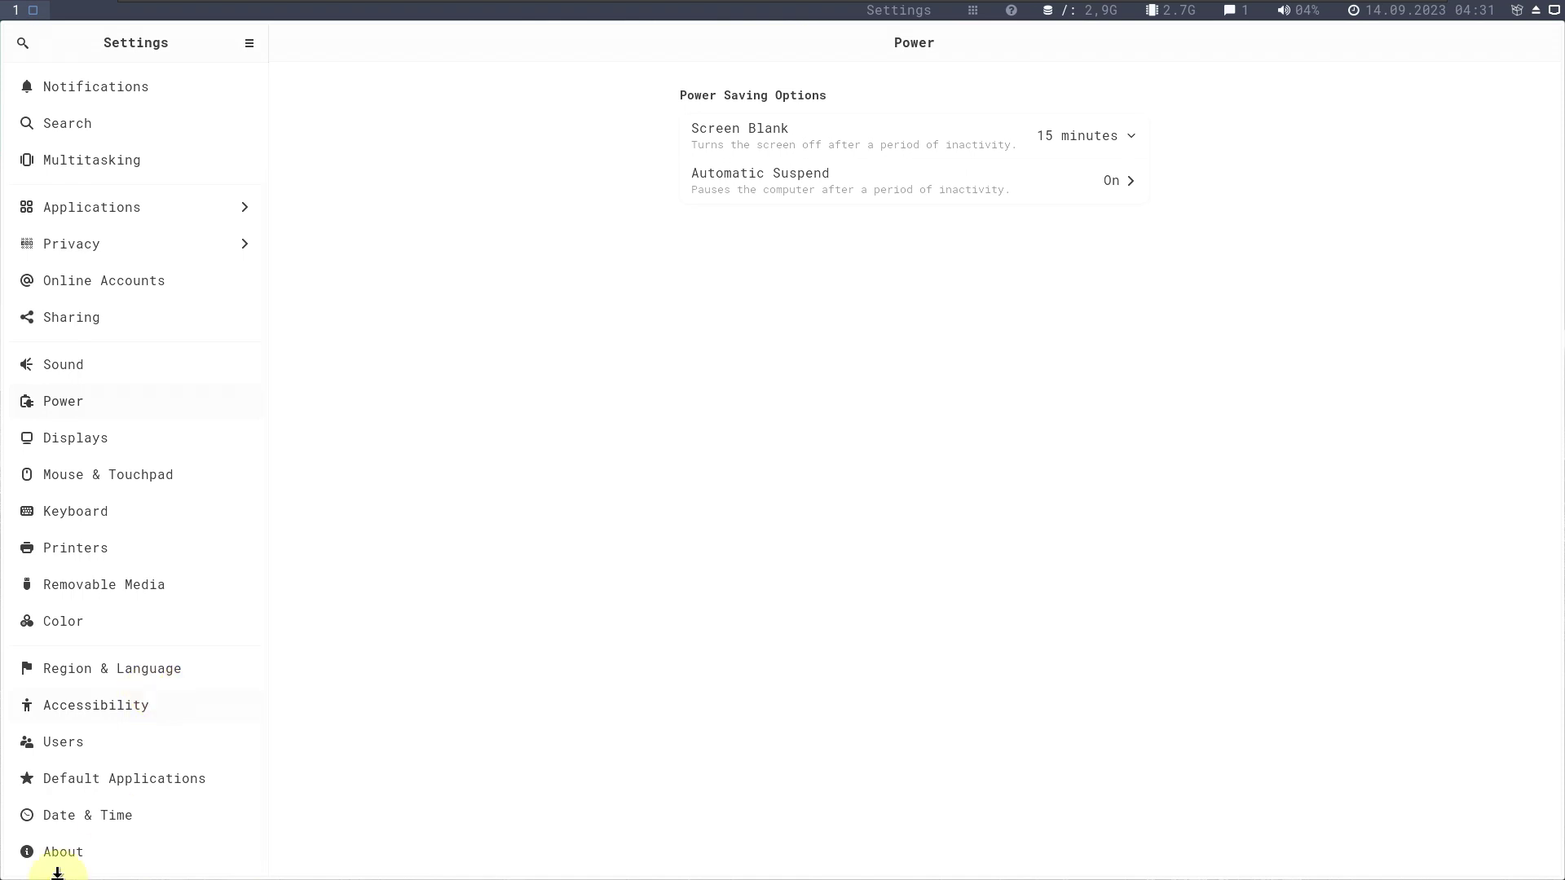
left_click(40, 852)
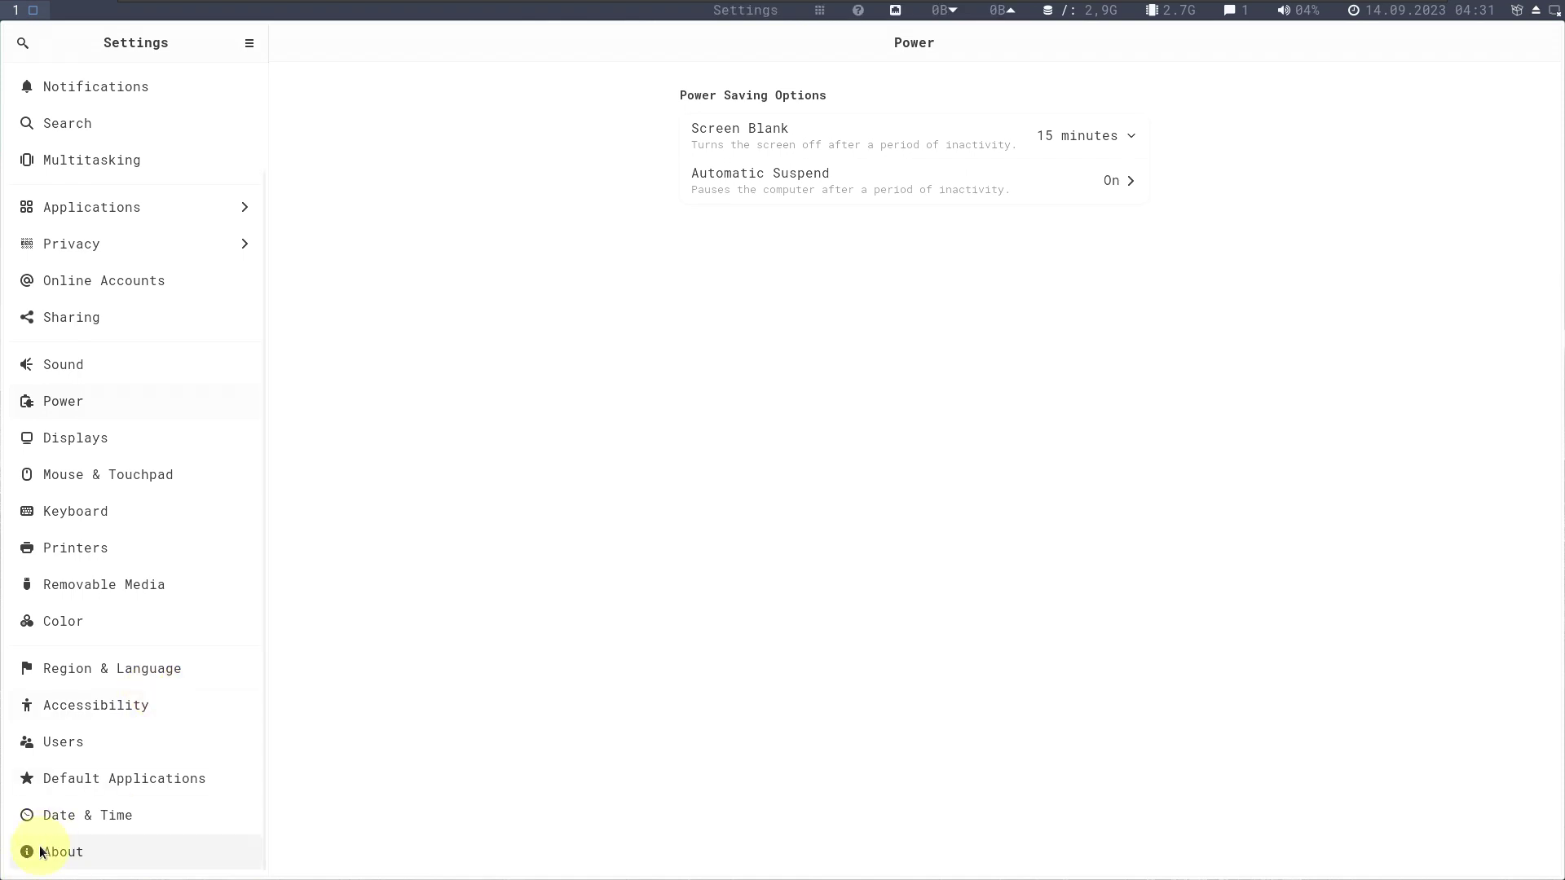